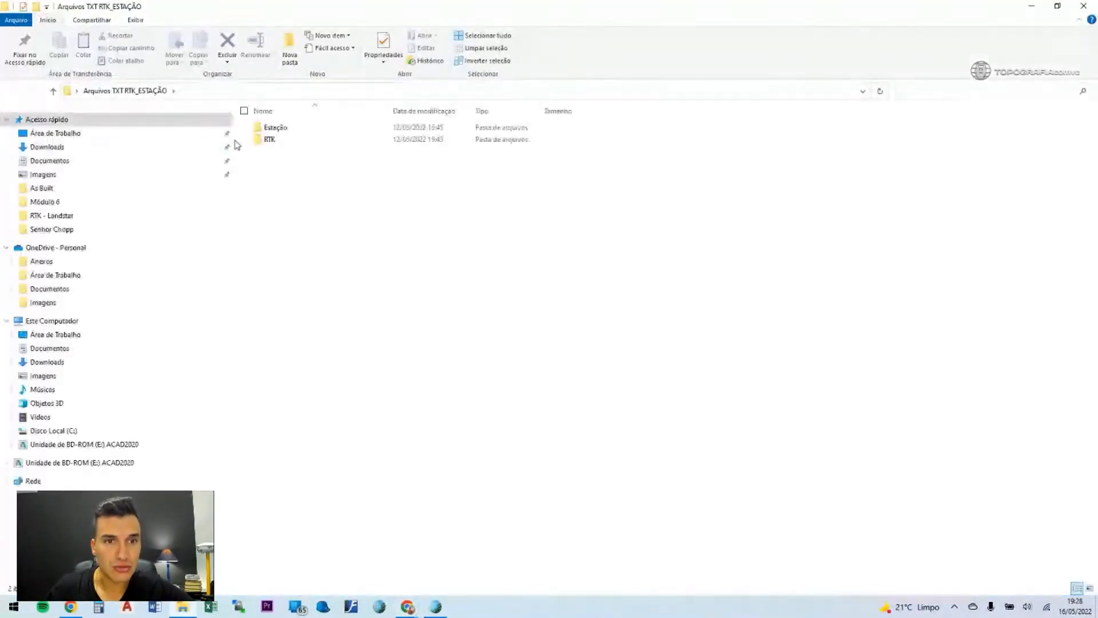
Open the ENIND SAO CAETANO text file from the RTK folder and examine the coordinate, elevation and description fields of point 1.
{"action": "double_click", "coordinate": [270, 139]}
{"action": "left_click", "coordinate": [293, 132]}
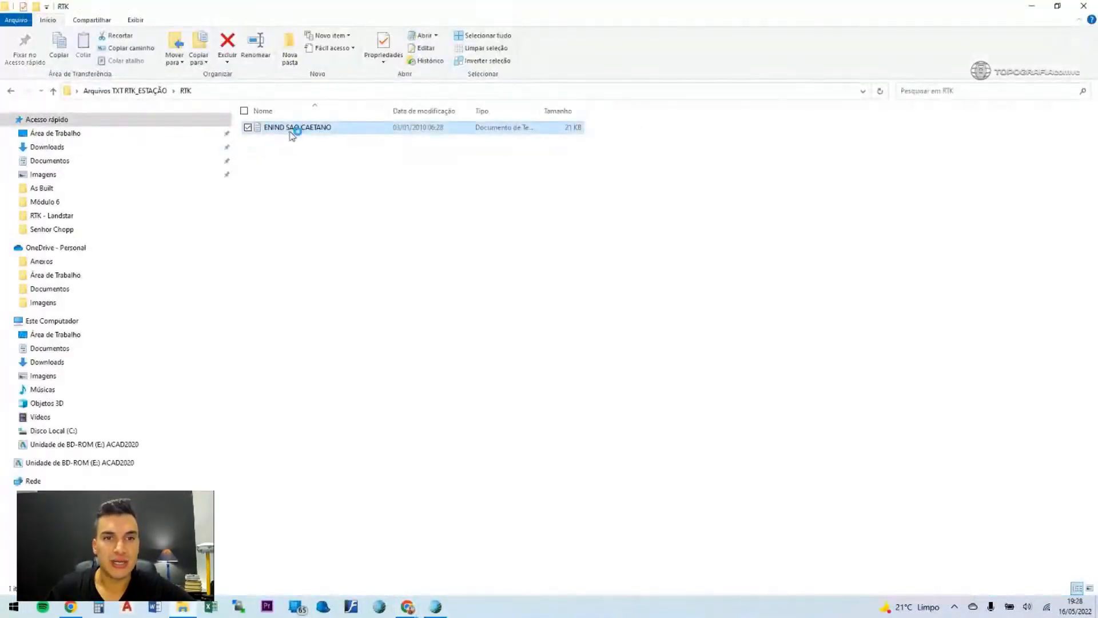
{"action": "left_click", "coordinate": [656, 12]}
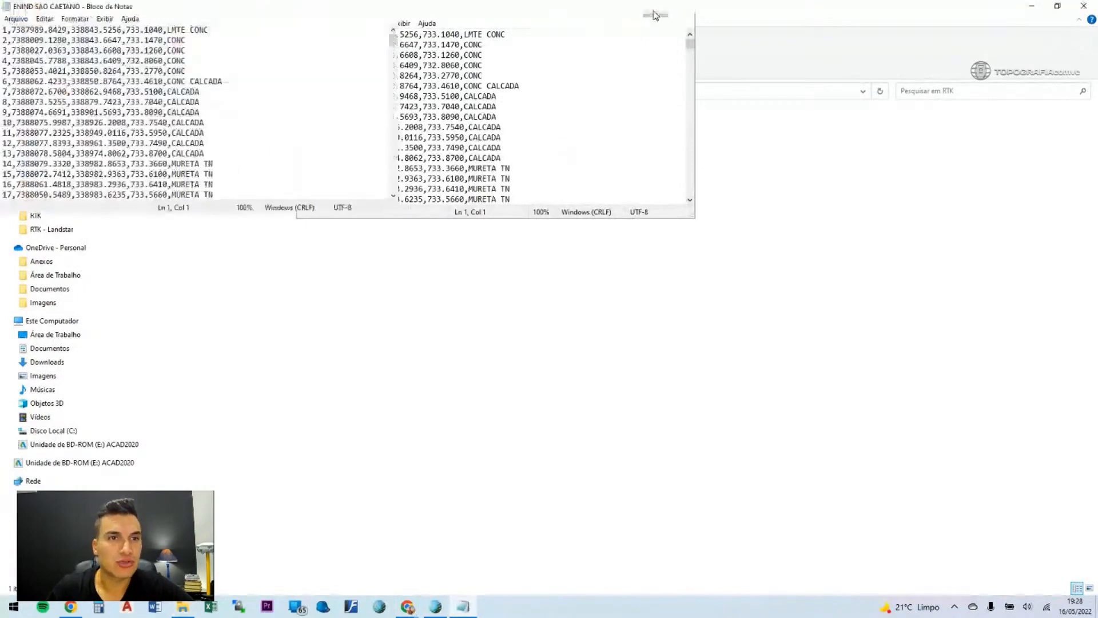
{"action": "scroll", "coordinate": [209, 53], "scroll_direction": "up", "scroll_amount": 1, "text": "ctrl"}
{"action": "scroll", "coordinate": [209, 53], "scroll_direction": "up", "scroll_amount": 7, "text": "ctrl"}
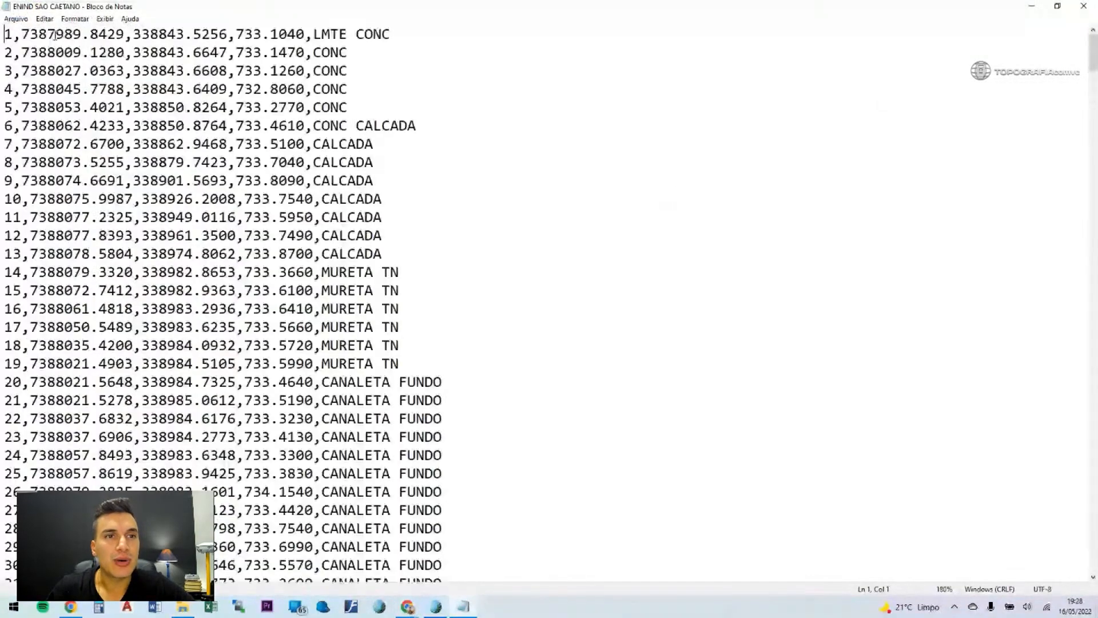
{"action": "left_click", "coordinate": [22, 34]}
{"action": "left_click_drag", "start_coordinate": [22, 35], "coordinate": [392, 34]}
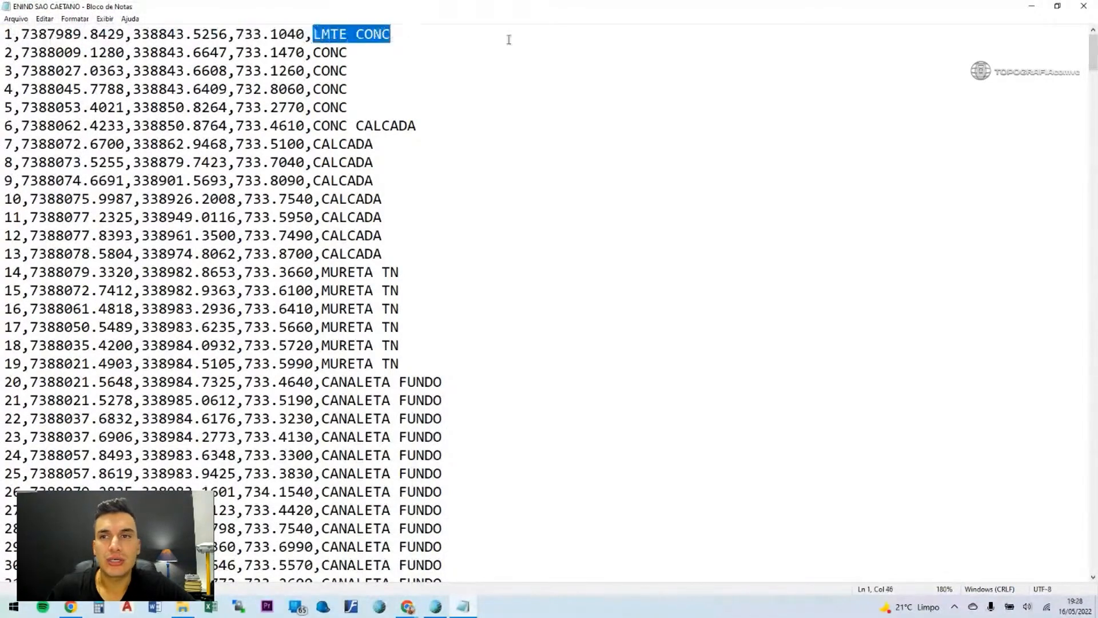
{"action": "left_click", "coordinate": [1031, 5]}
Open the ENINDSCS text file from the Estação folder in Notepad and enlarge its text for reading.
{"action": "left_click", "coordinate": [11, 91]}
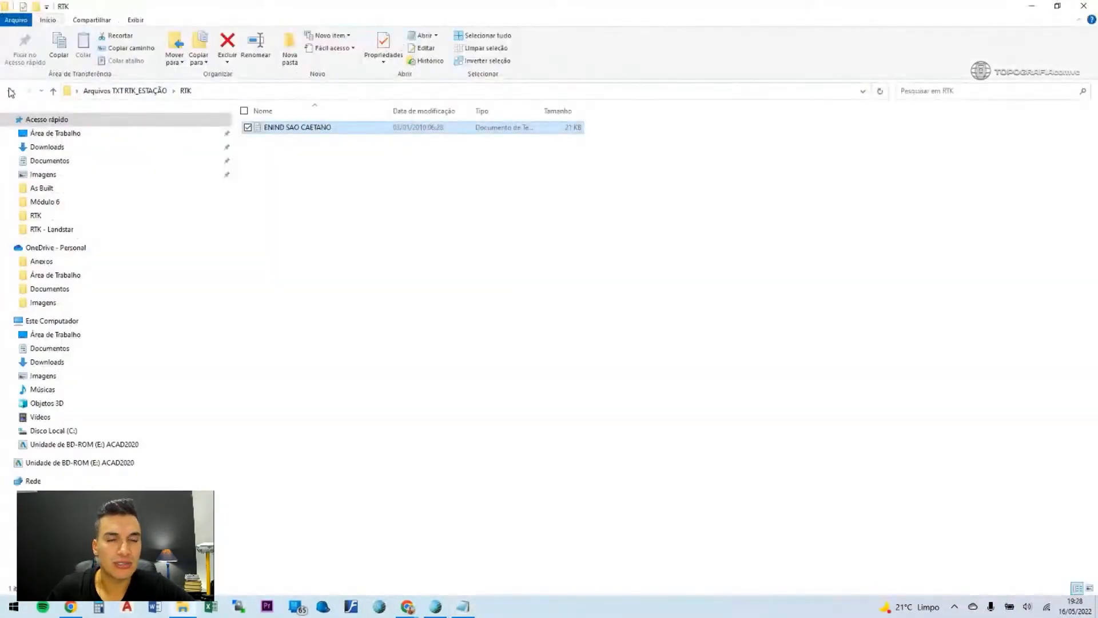
{"action": "left_click", "coordinate": [304, 129]}
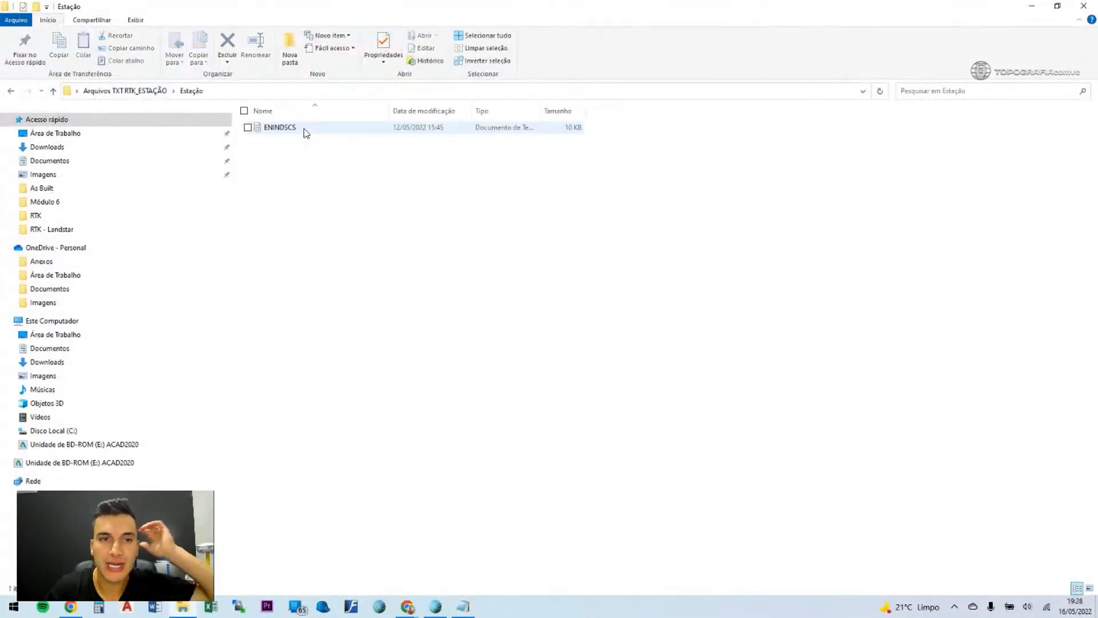
{"action": "left_click", "coordinate": [284, 129]}
{"action": "double_click", "coordinate": [284, 129]}
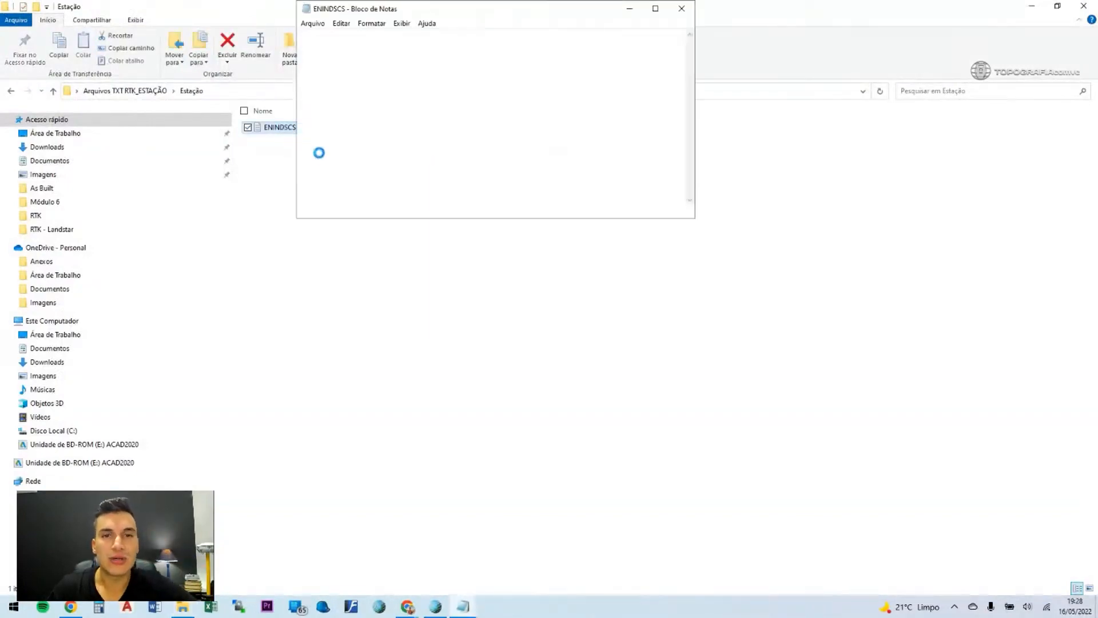
{"action": "left_click", "coordinate": [682, 8]}
{"action": "scroll", "coordinate": [49, 46], "scroll_direction": "up", "scroll_amount": 8, "text": "ctrl"}
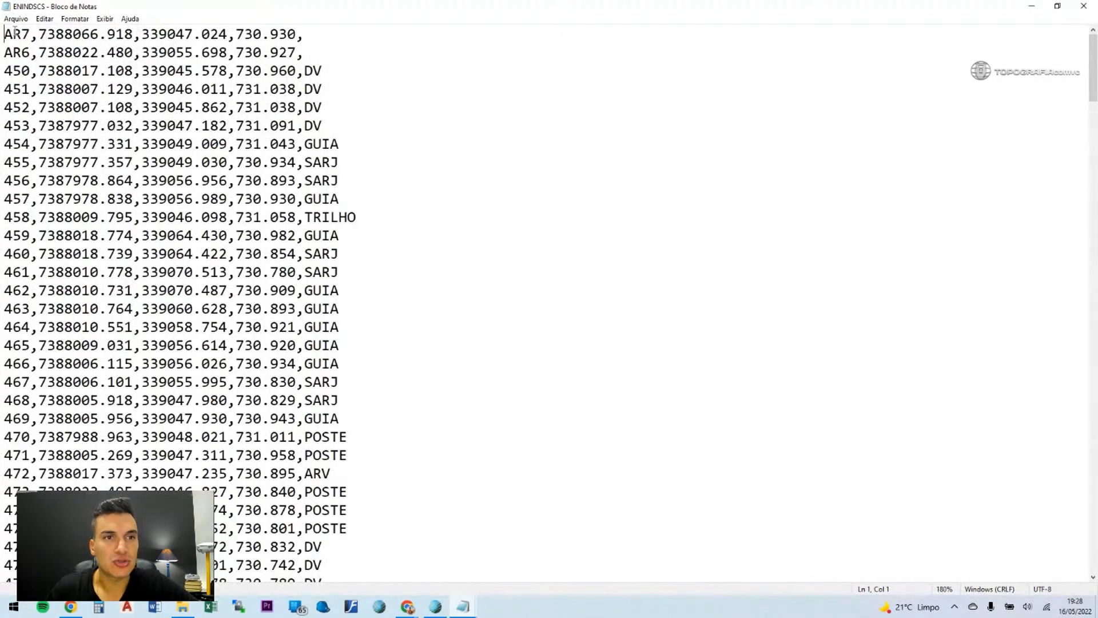
Examine the station file's point rows, comparing control points AR7 and AR6 with the numbered points from 450 onward.
{"action": "left_click_drag", "start_coordinate": [8, 34], "coordinate": [377, 468]}
{"action": "left_click", "coordinate": [337, 71]}
{"action": "left_click_drag", "start_coordinate": [336, 53], "coordinate": [2, 39]}
{"action": "left_click", "coordinate": [323, 41]}
{"action": "left_click_drag", "start_coordinate": [320, 54], "coordinate": [373, 466]}
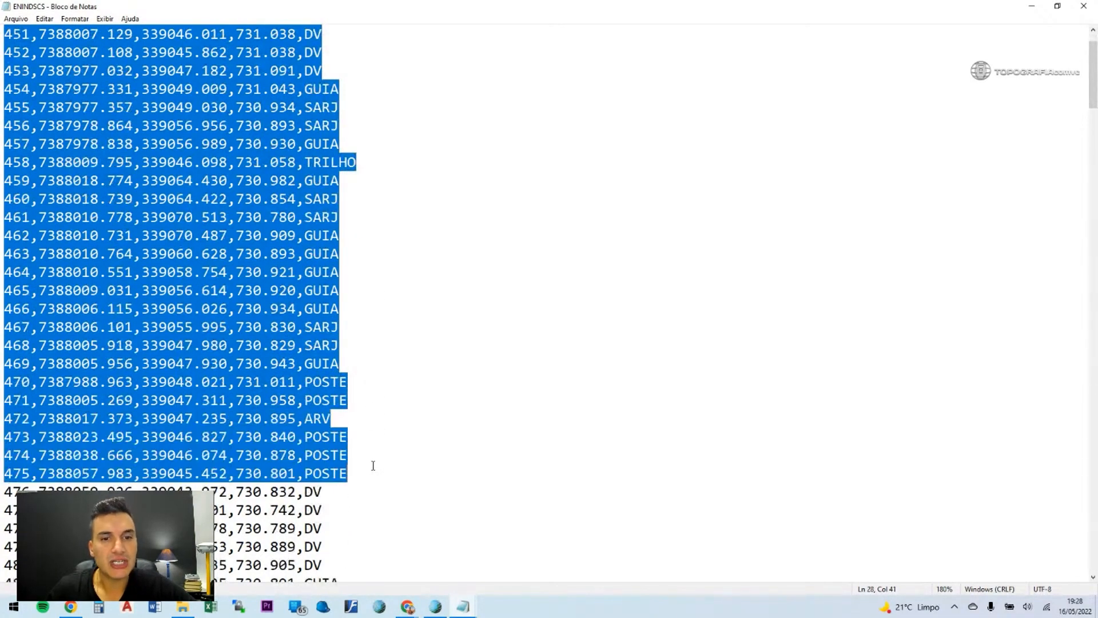
{"action": "scroll", "coordinate": [277, 106], "scroll_direction": "up", "scroll_amount": 1}
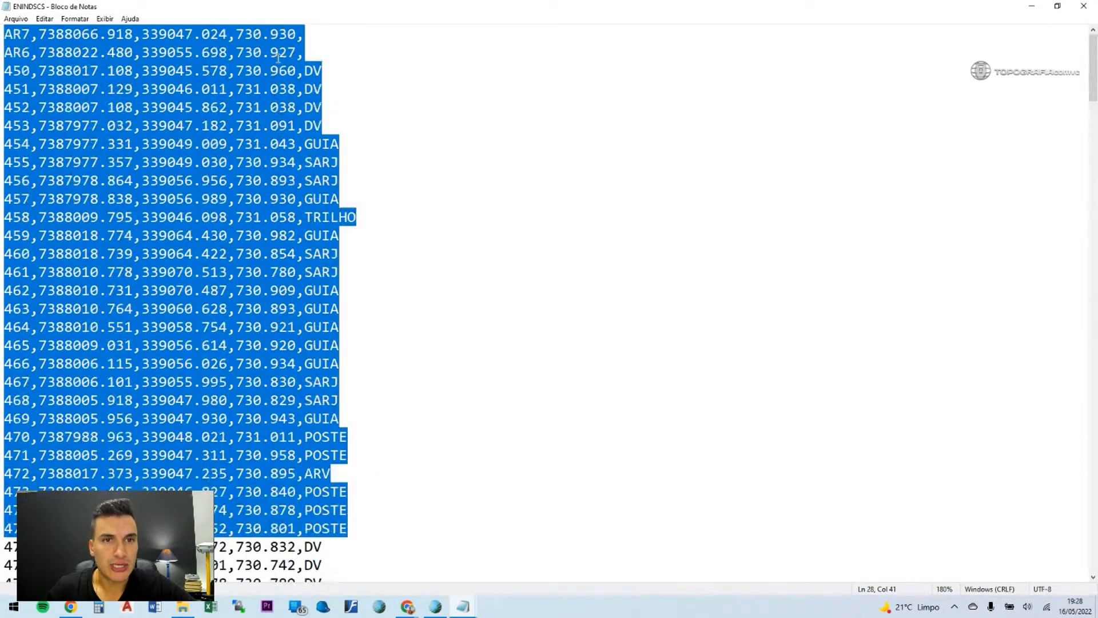
{"action": "left_click", "coordinate": [314, 38]}
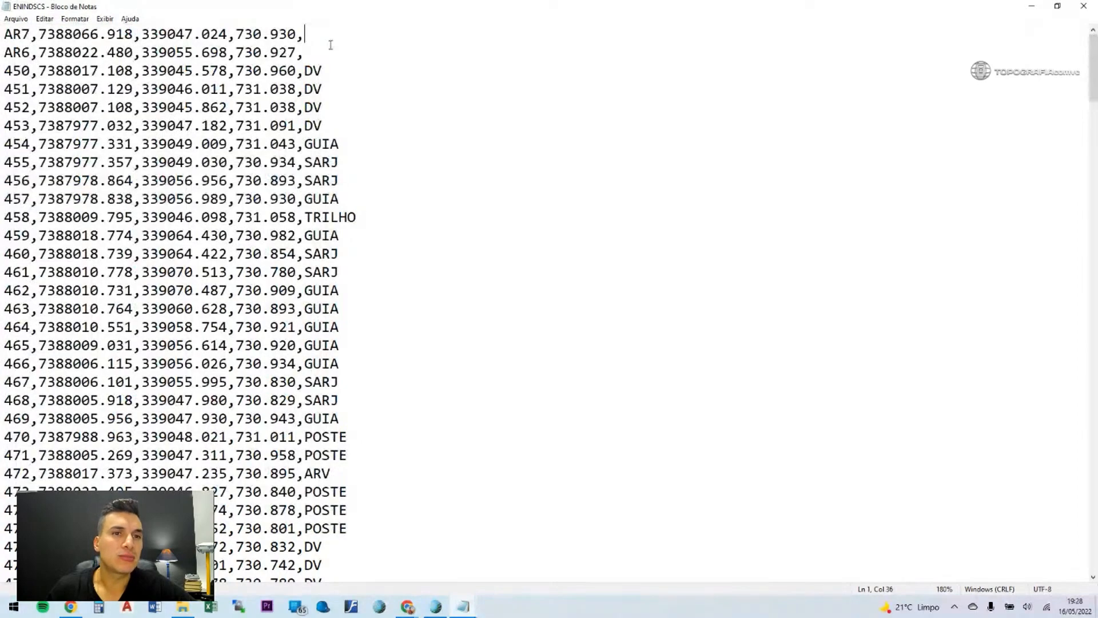
{"action": "left_click_drag", "start_coordinate": [323, 38], "coordinate": [184, 36]}
{"action": "left_click_drag", "start_coordinate": [312, 38], "coordinate": [31, 70]}
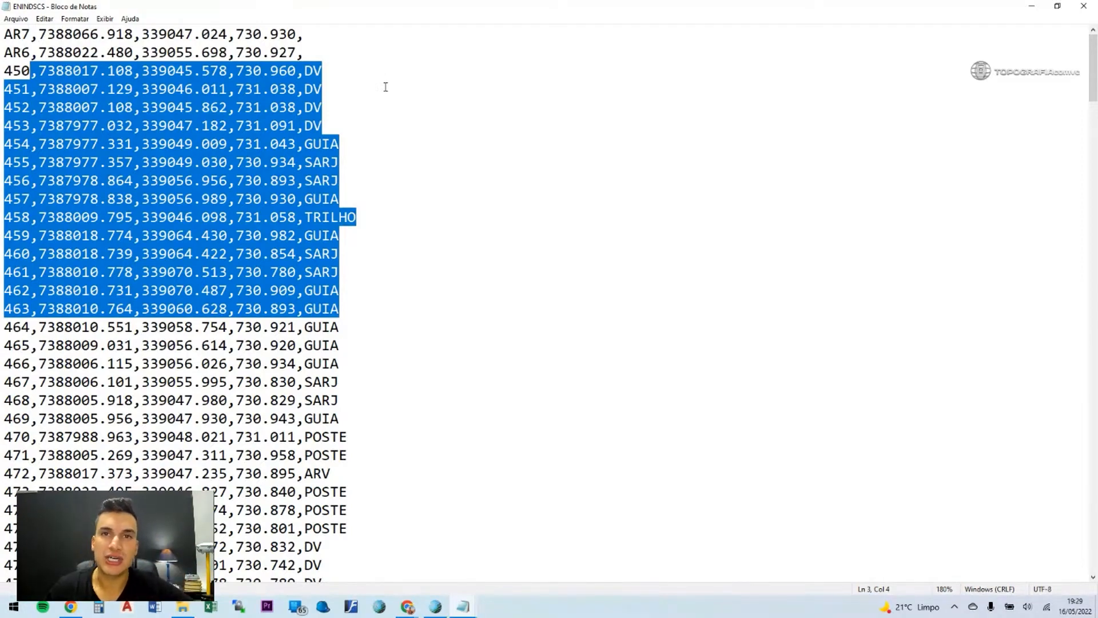
{"action": "left_click", "coordinate": [1032, 7]}
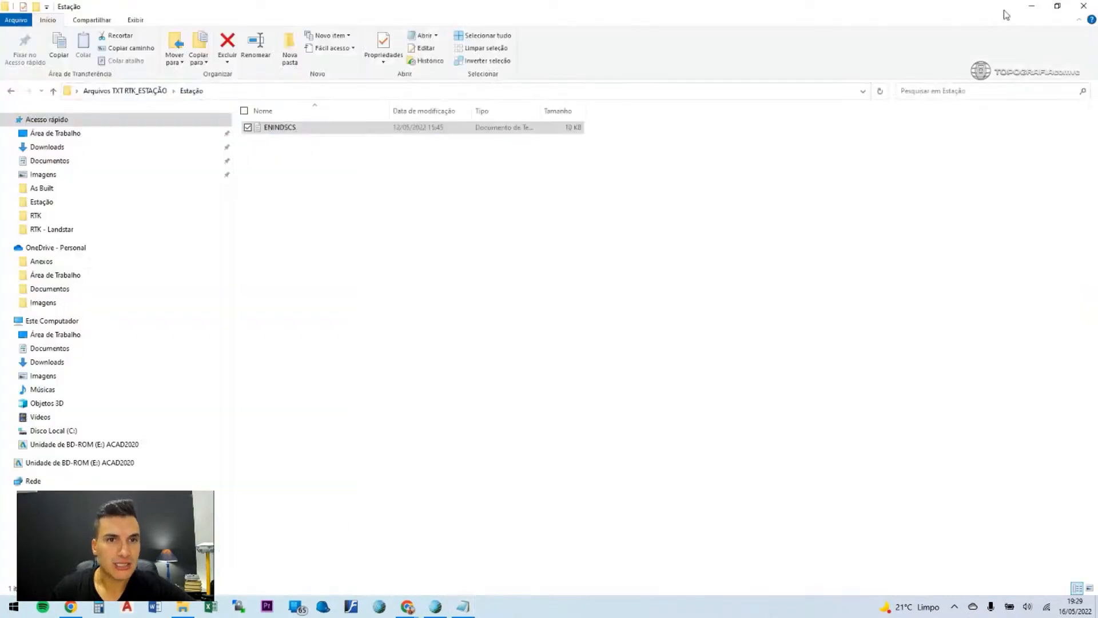
Return to the parent folder Arquivos TXT RTK_ESTAÇÃO and minimise its window.
{"action": "left_click", "coordinate": [11, 90]}
{"action": "left_click", "coordinate": [280, 143]}
{"action": "left_click", "coordinate": [275, 127]}
{"action": "left_click", "coordinate": [277, 149]}
{"action": "left_click", "coordinate": [276, 141]}
{"action": "left_click", "coordinate": [292, 183]}
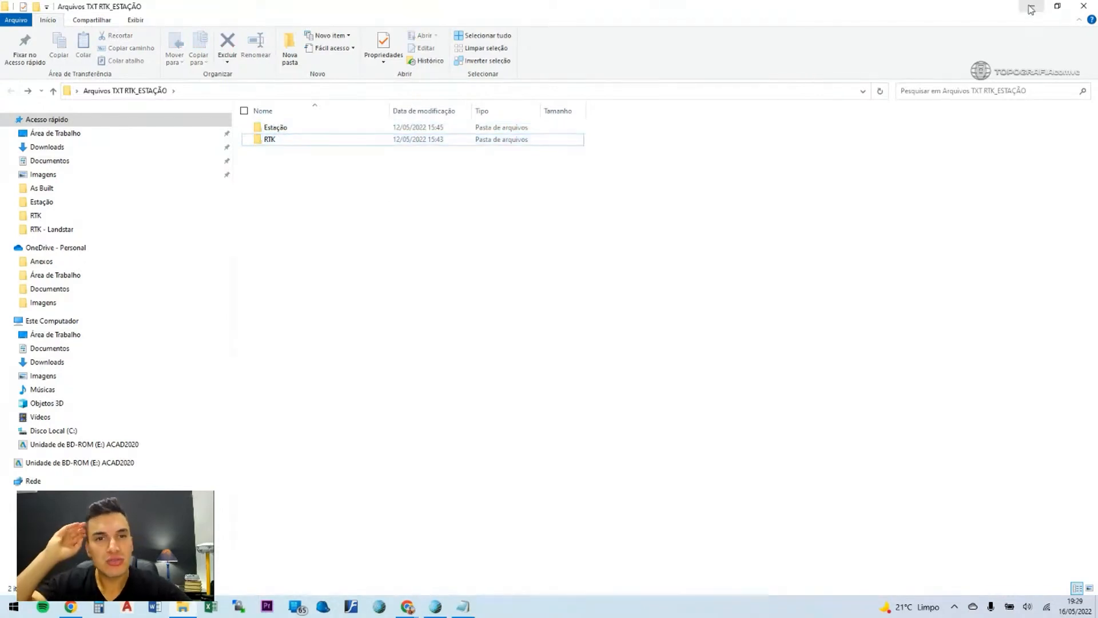
{"action": "left_click", "coordinate": [1031, 8]}
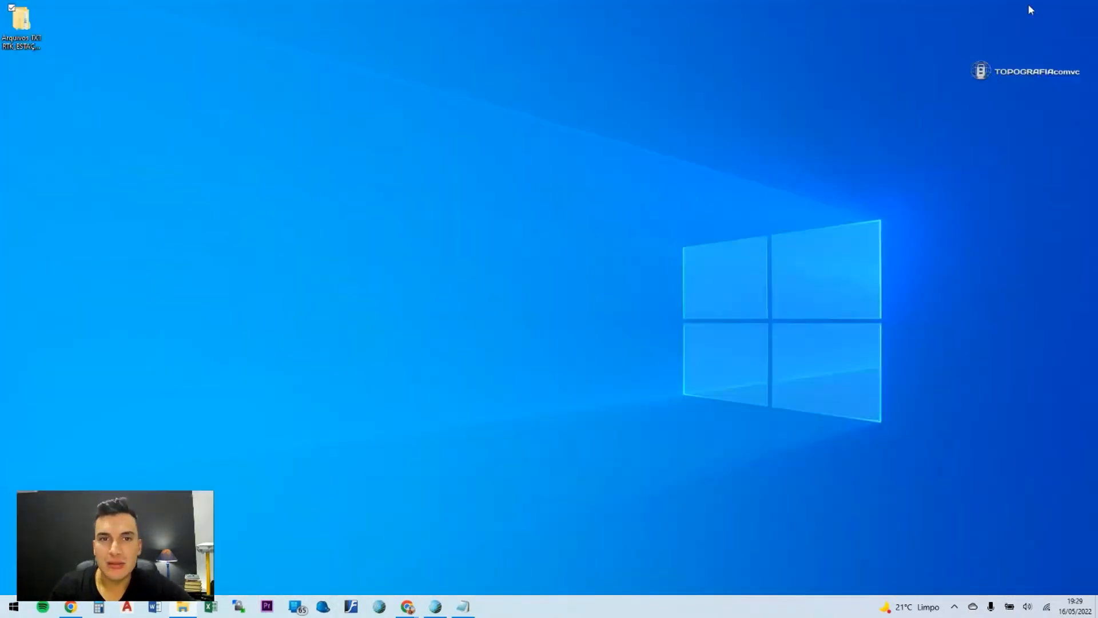
Switch to DataGeosis Office and set the project's geodesy options to Georefenciamento (Poligonal Topográfica) with the SIRGAS 2000 geodetic system.
{"action": "left_click", "coordinate": [436, 607]}
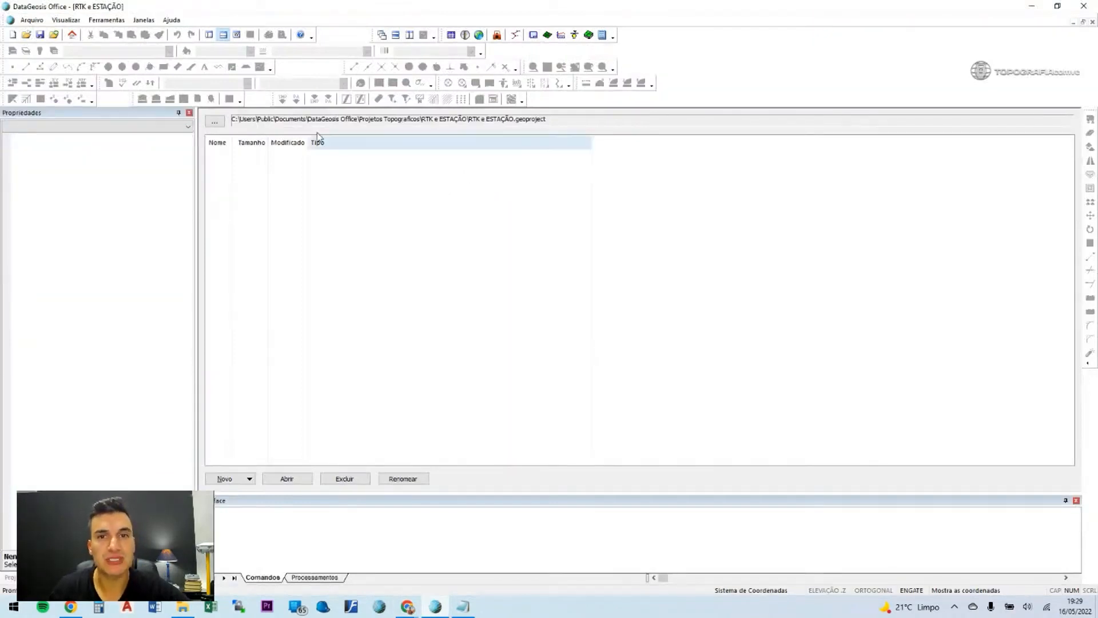
{"action": "left_click", "coordinate": [32, 20]}
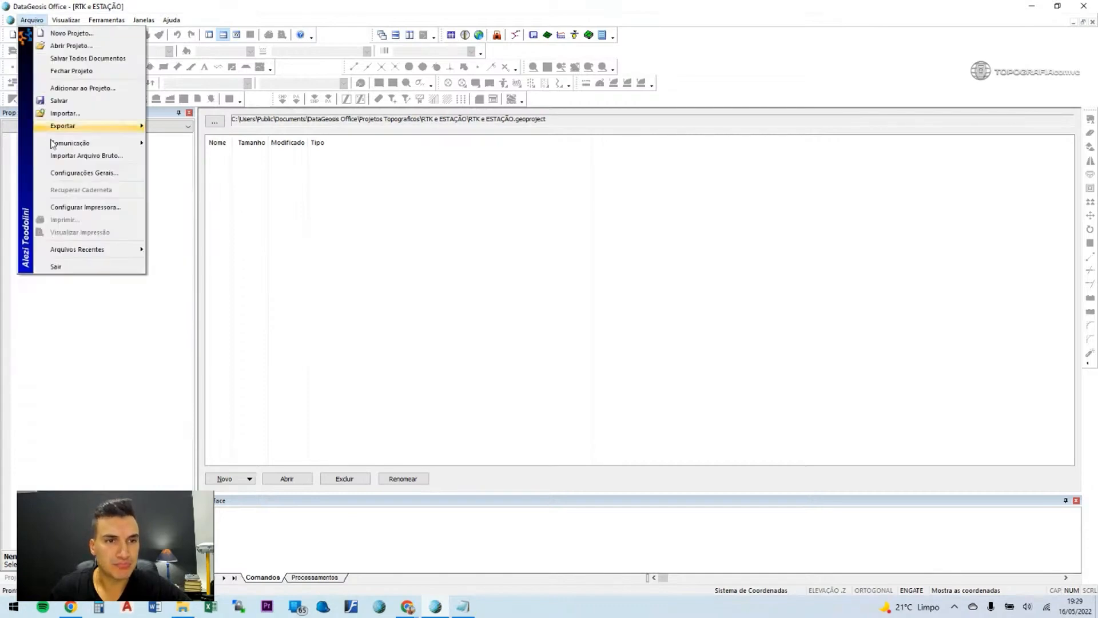
{"action": "left_click", "coordinate": [72, 176]}
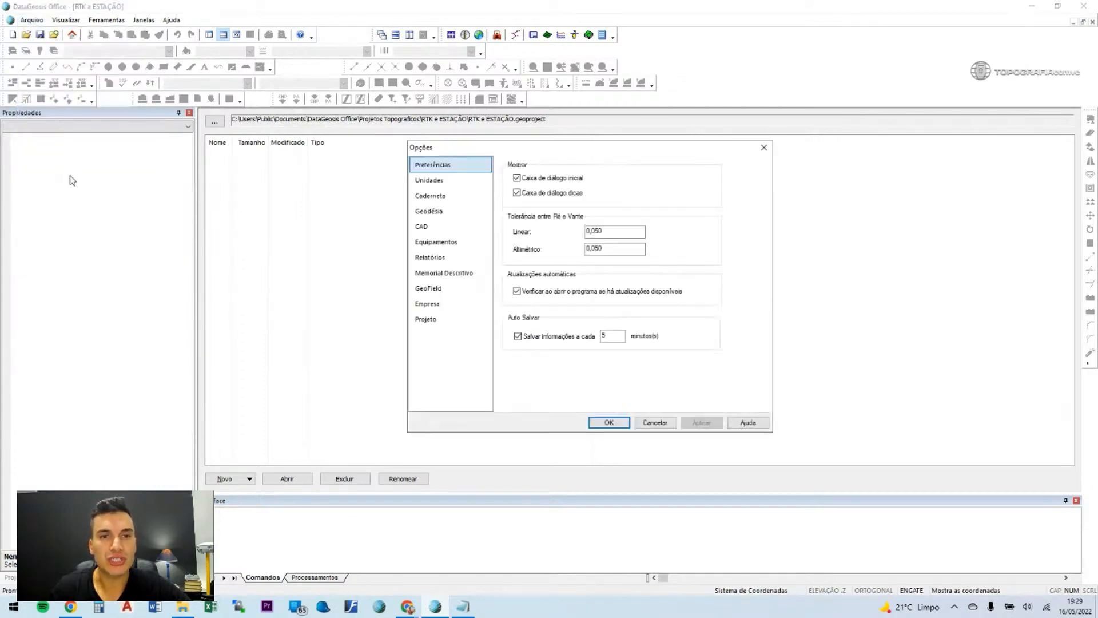
{"action": "left_click", "coordinate": [440, 213]}
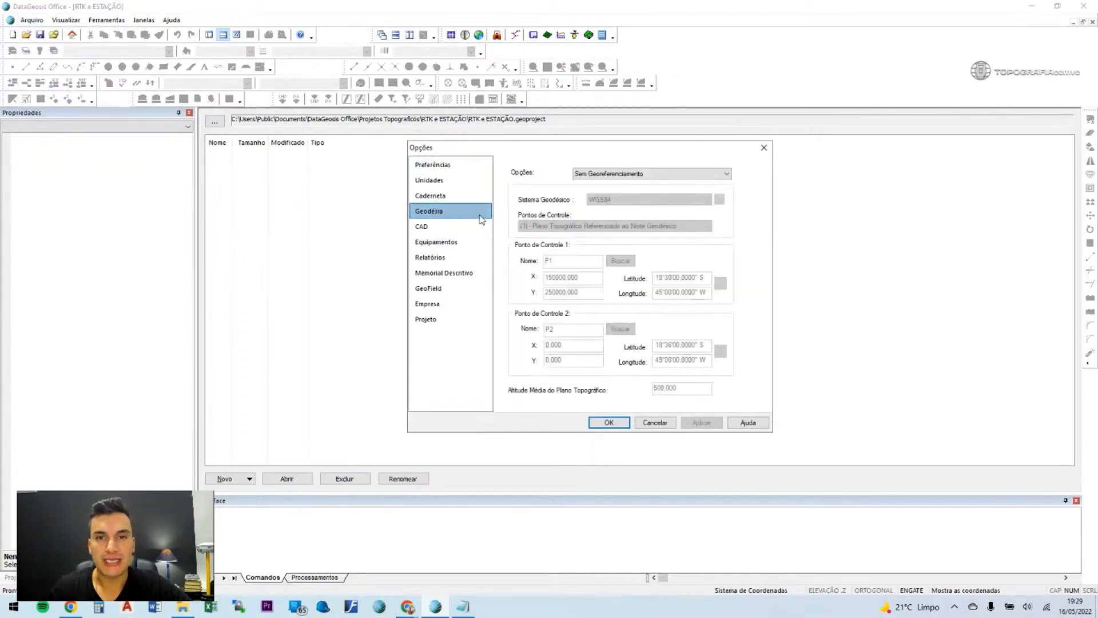
{"action": "left_click", "coordinate": [618, 173]}
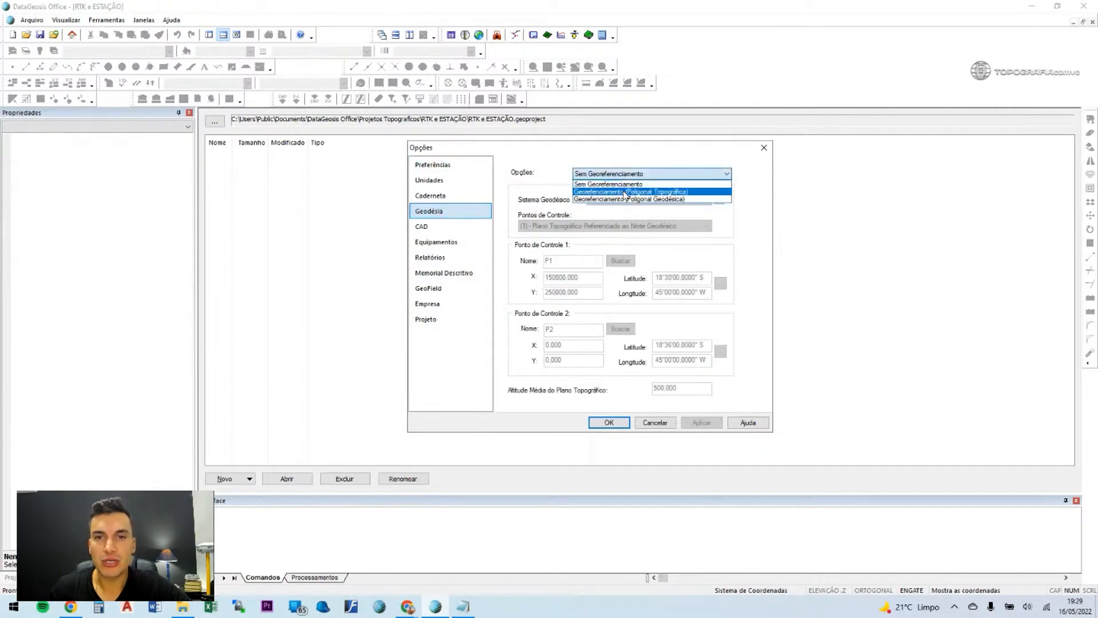
{"action": "left_click", "coordinate": [625, 192]}
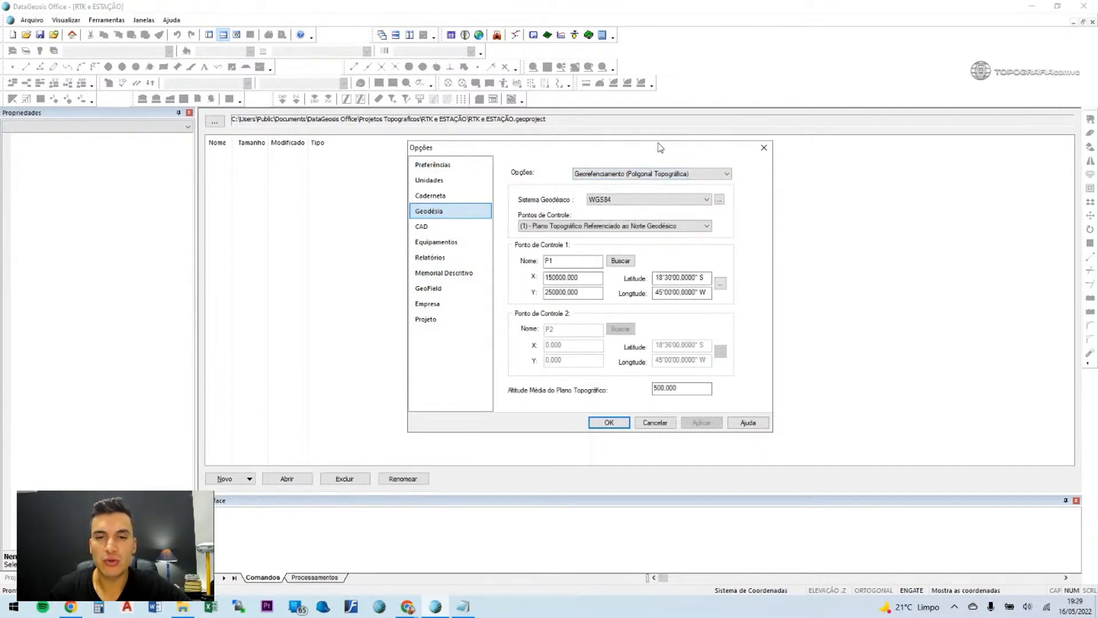
{"action": "left_click", "coordinate": [649, 199]}
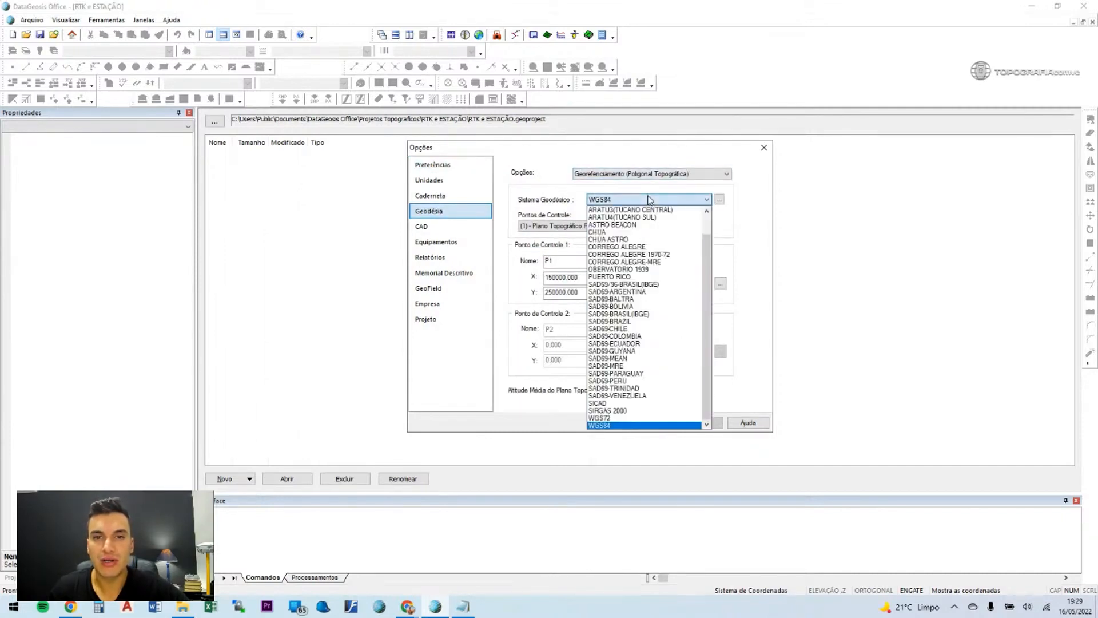
{"action": "left_click", "coordinate": [623, 411]}
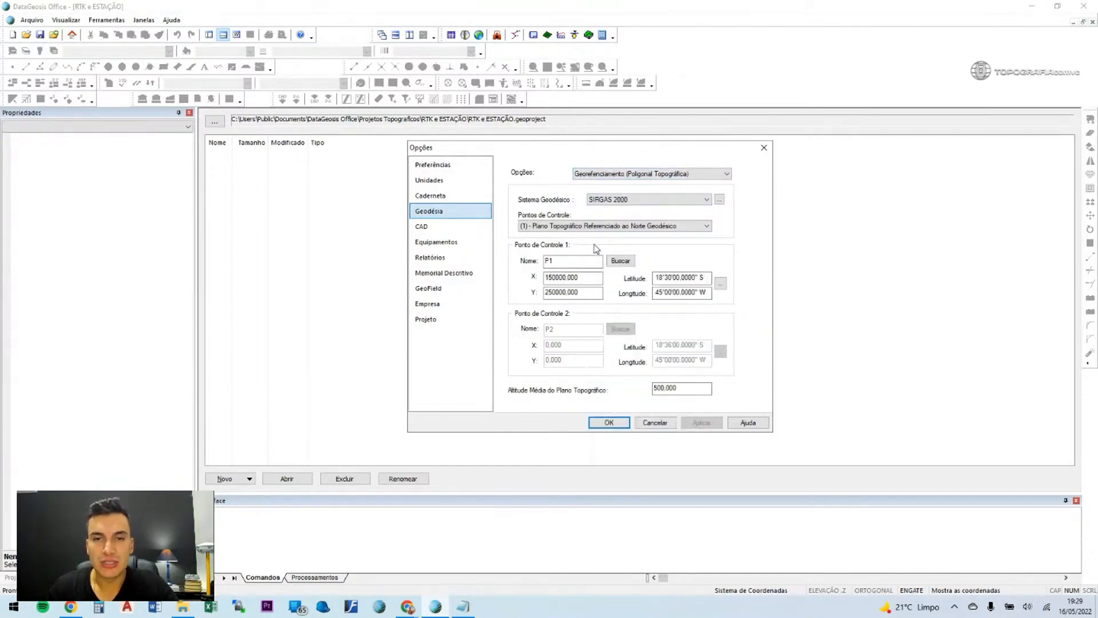
Switch to Notepad and close the text files left open there.
{"action": "left_click_drag", "start_coordinate": [589, 260], "coordinate": [529, 259]}
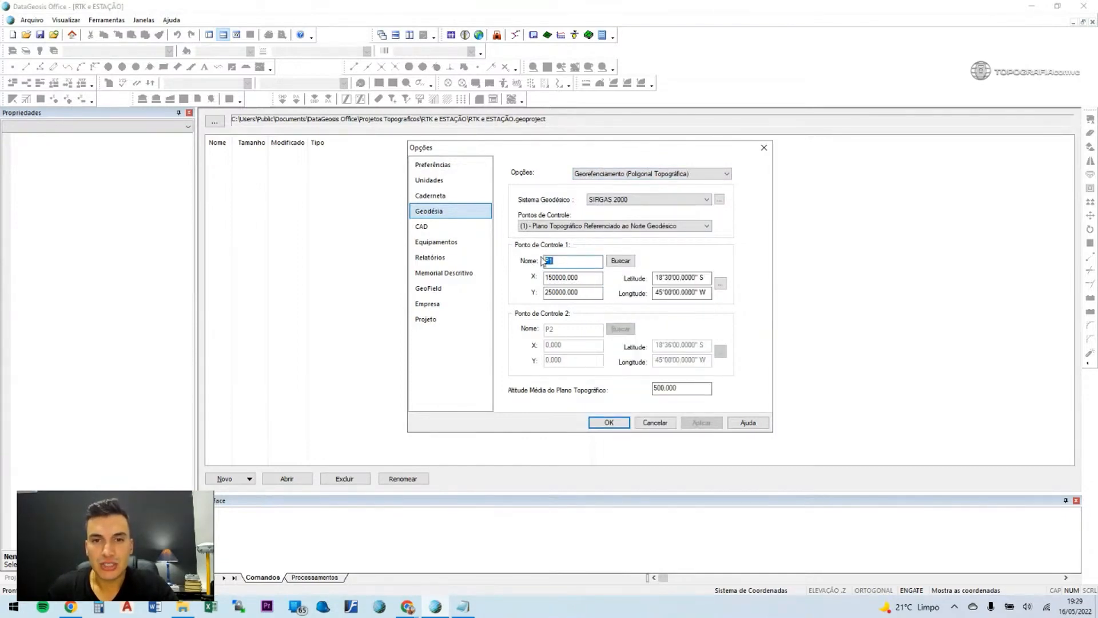
{"action": "left_click", "coordinate": [463, 607]}
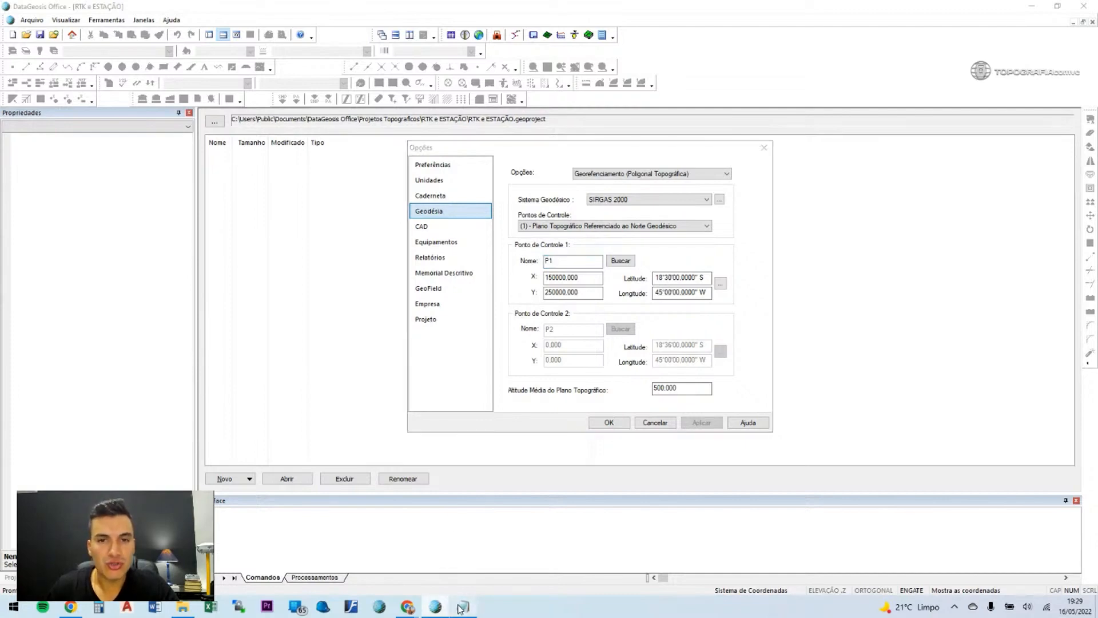
{"action": "left_click", "coordinate": [1084, 7]}
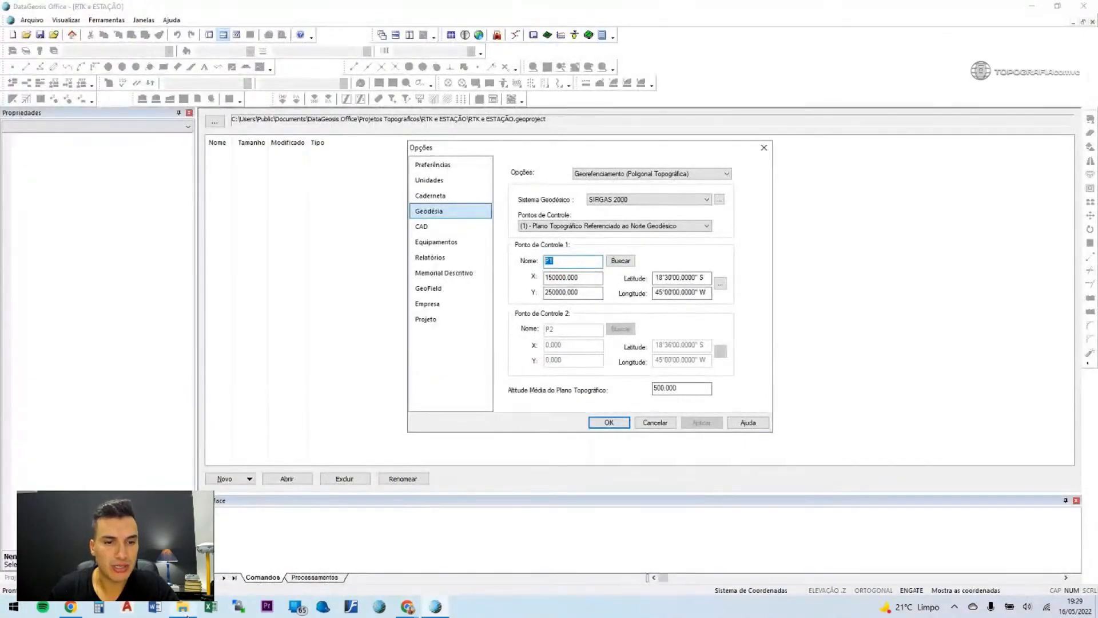
Reopen ENIND SAO CAETANO from the RTK folder and select the northing of control point AR1 near the end of the file.
{"action": "left_click", "coordinate": [182, 607]}
{"action": "double_click", "coordinate": [279, 139]}
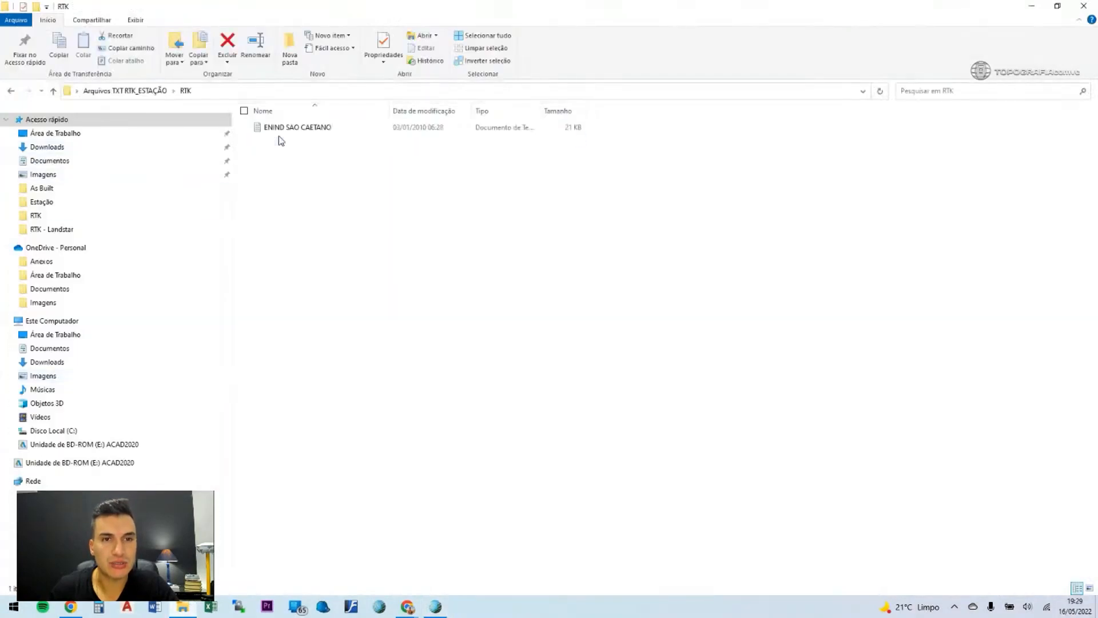
{"action": "left_click", "coordinate": [285, 129]}
{"action": "double_click", "coordinate": [285, 129]}
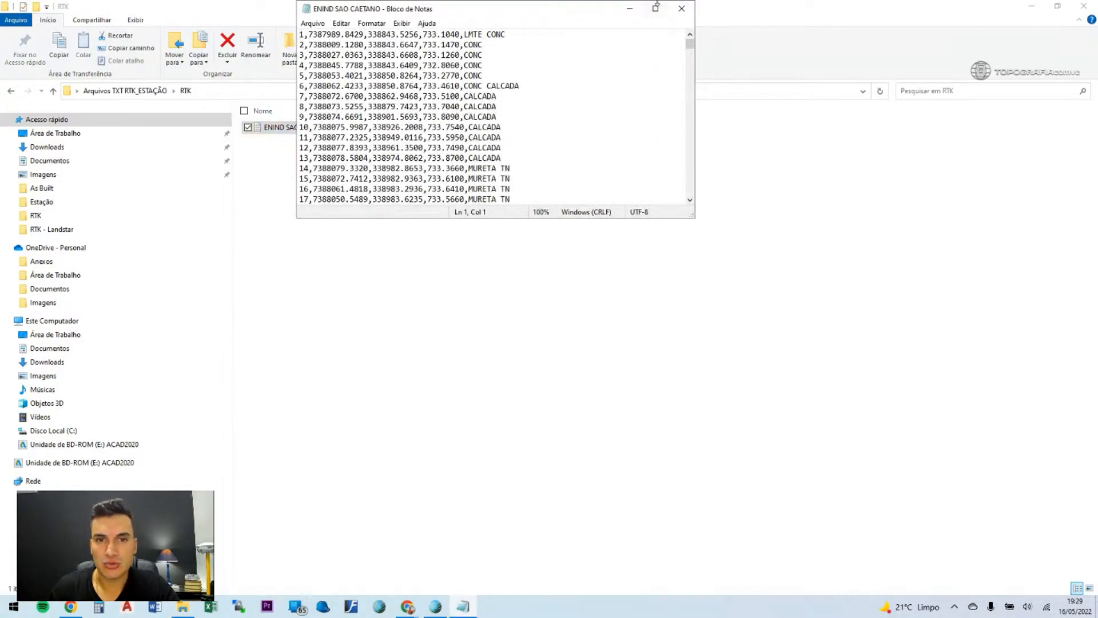
{"action": "left_click", "coordinate": [657, 6]}
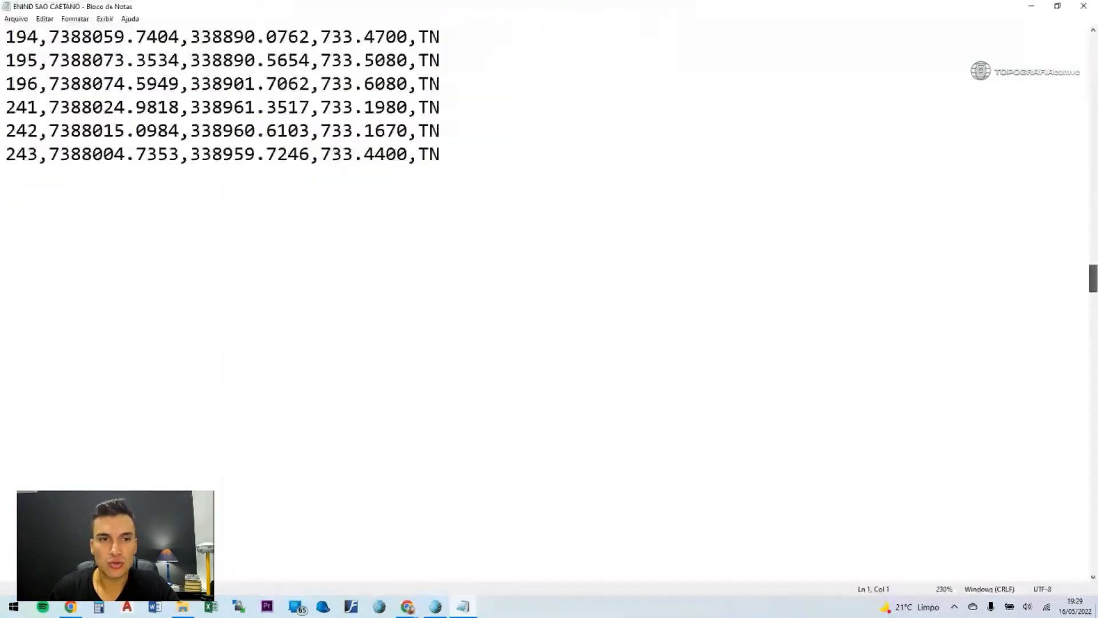
{"action": "left_click_drag", "start_coordinate": [1093, 277], "coordinate": [1093, 559]}
{"action": "left_click_drag", "start_coordinate": [10, 366], "coordinate": [184, 367]}
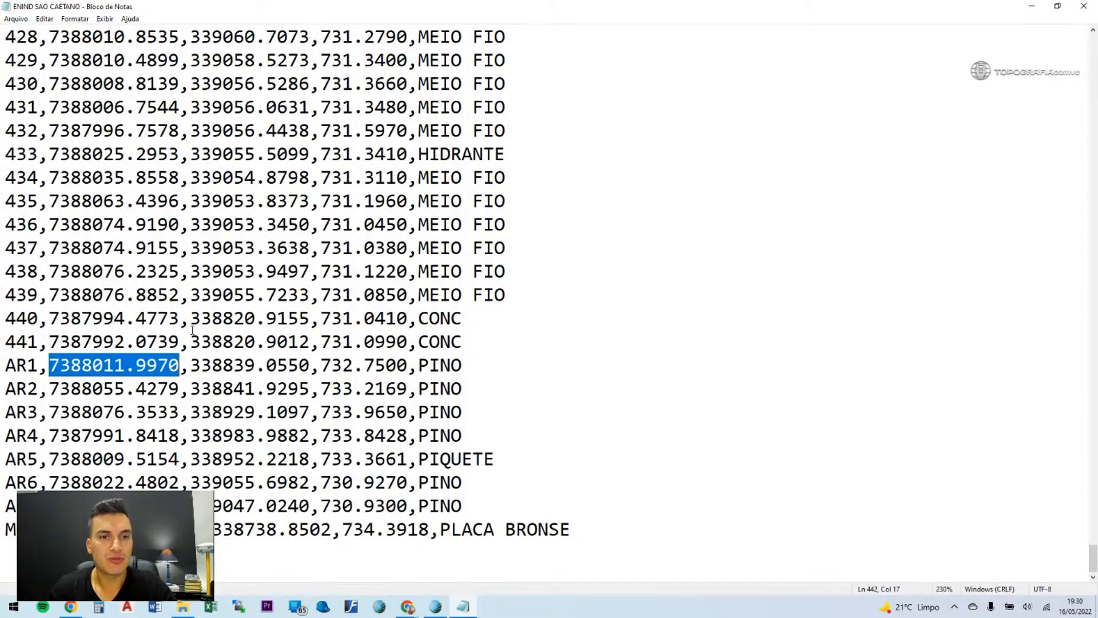
Arrange the ENIND SAO CAETANO file beside the DataGeosis Opções dialog and select AR1's northing again.
{"action": "left_click_drag", "start_coordinate": [629, 5], "coordinate": [2, 295]}
{"action": "left_click", "coordinate": [1032, 10]}
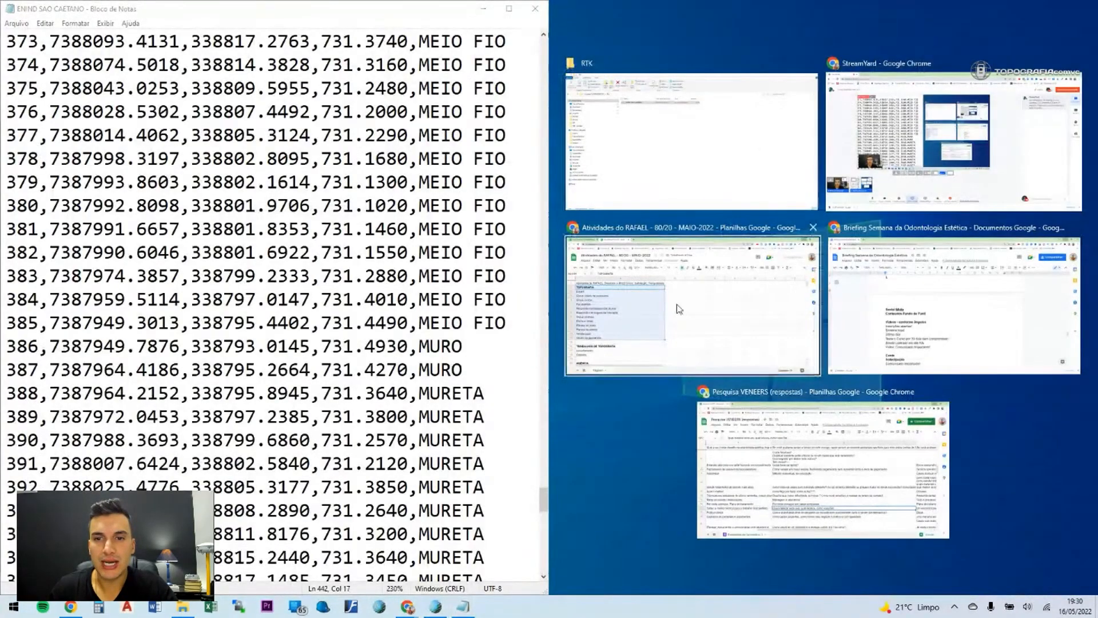
{"action": "left_click", "coordinate": [435, 606]}
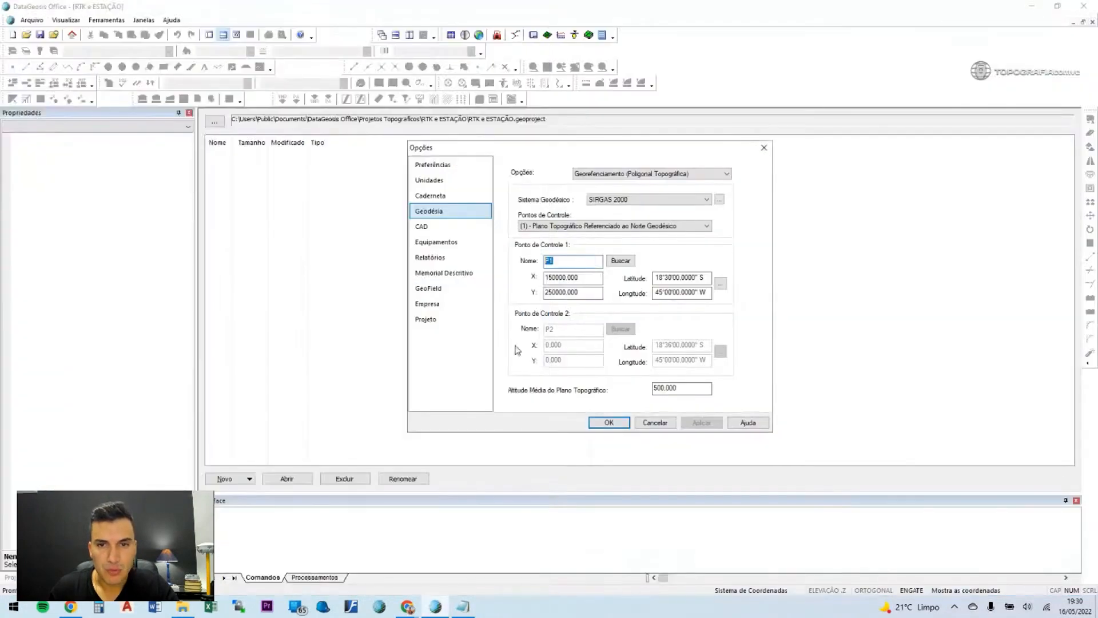
{"action": "left_click_drag", "start_coordinate": [609, 151], "coordinate": [760, 159]}
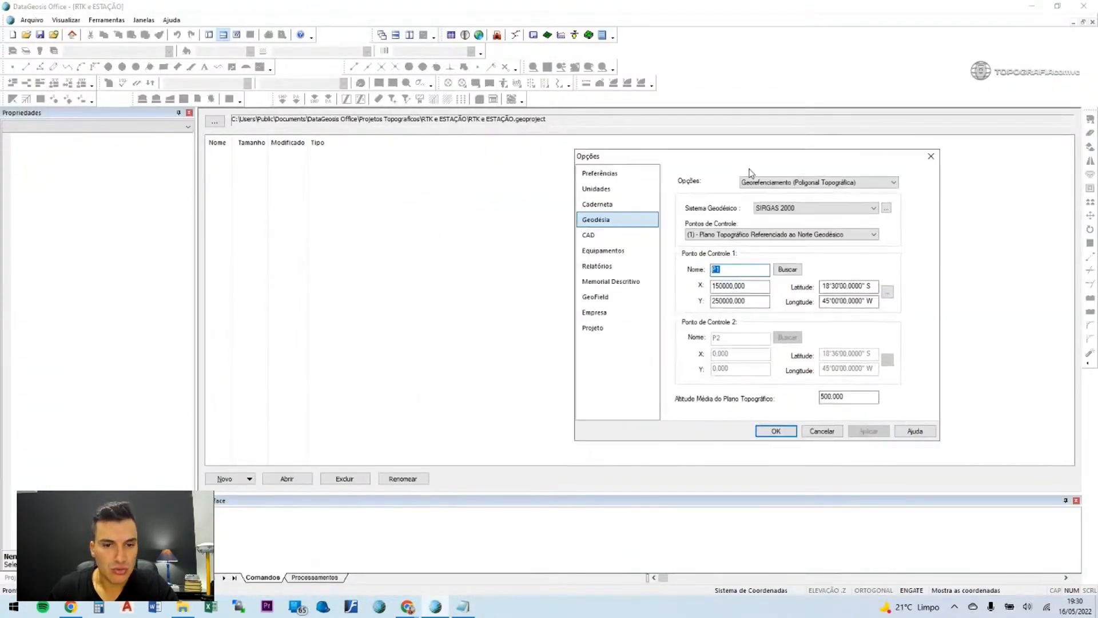
{"action": "left_click", "coordinate": [463, 607]}
{"action": "scroll", "coordinate": [275, 281], "scroll_direction": "down", "scroll_amount": 19}
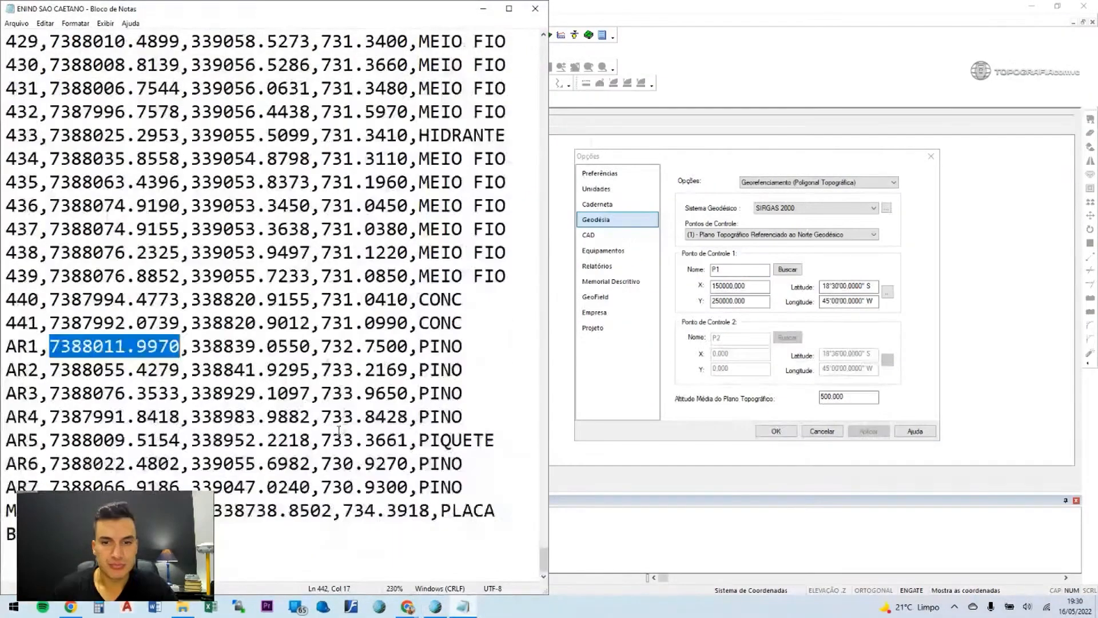
{"action": "left_click_drag", "start_coordinate": [50, 352], "coordinate": [182, 351]}
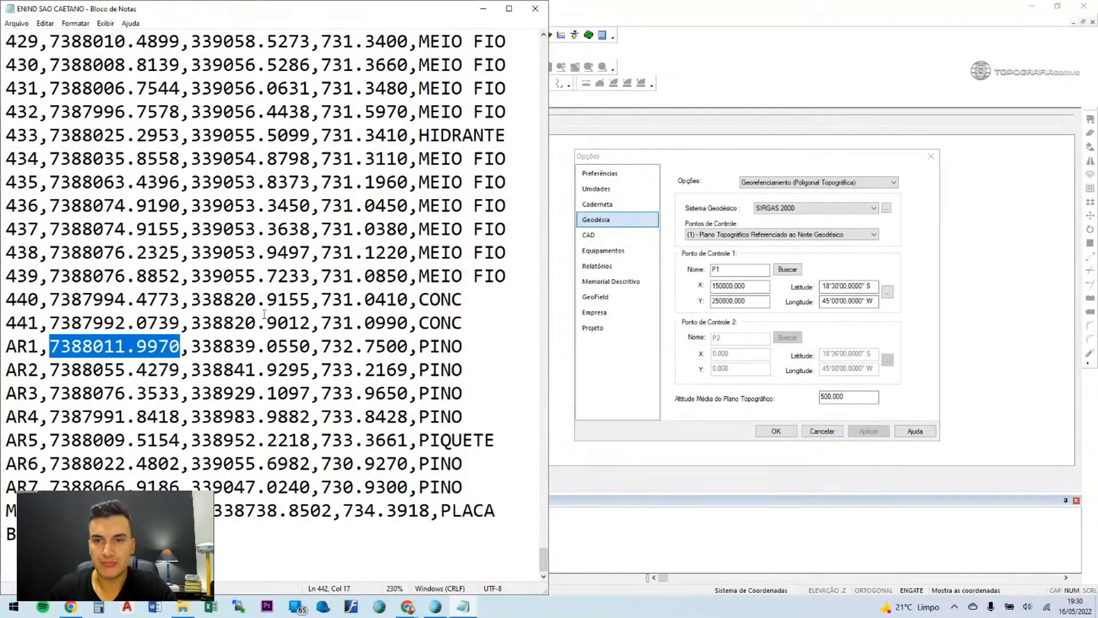
Name control point 1 AR1 in the geodesy options.
{"action": "left_click", "coordinate": [732, 270]}
{"action": "left_click_drag", "start_coordinate": [729, 269], "coordinate": [709, 270]}
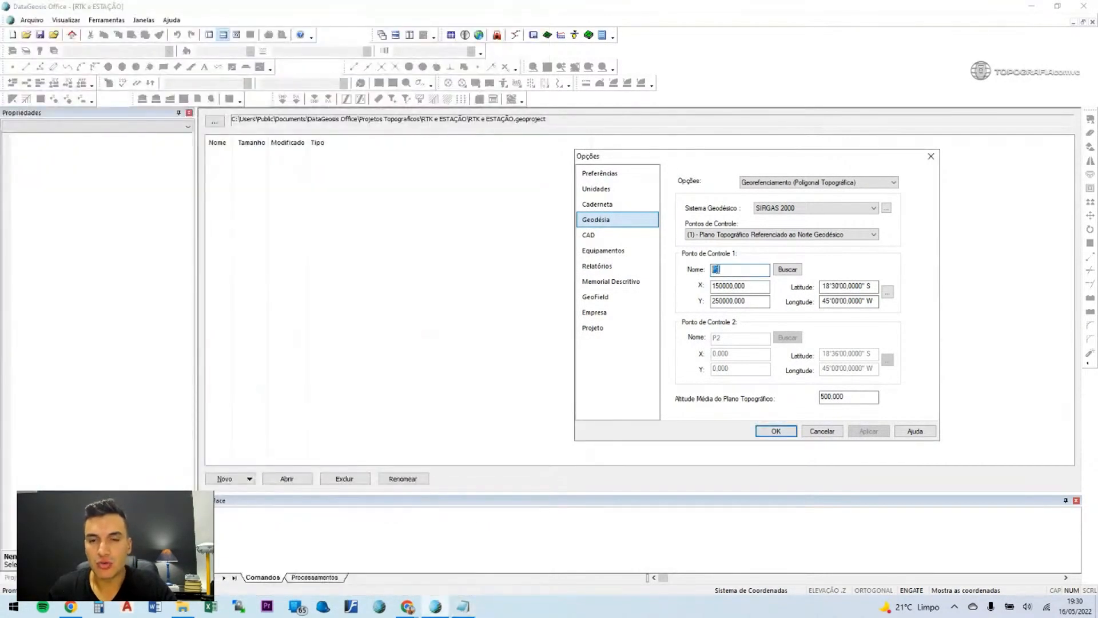
{"action": "type", "text": "AR1"}
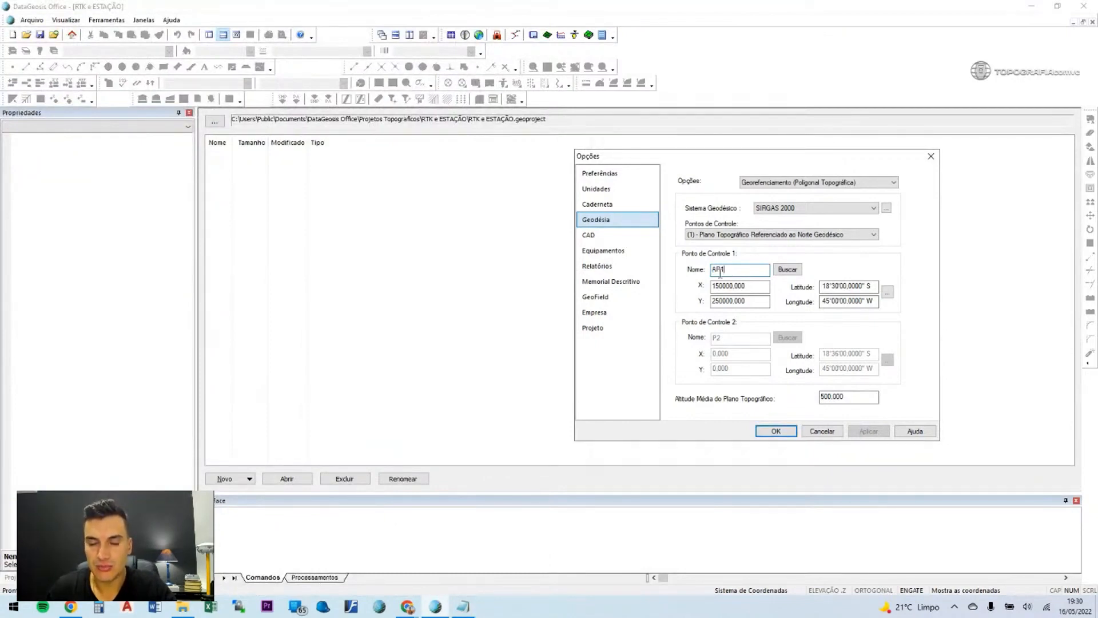
{"action": "left_click_drag", "start_coordinate": [736, 272], "coordinate": [700, 272]}
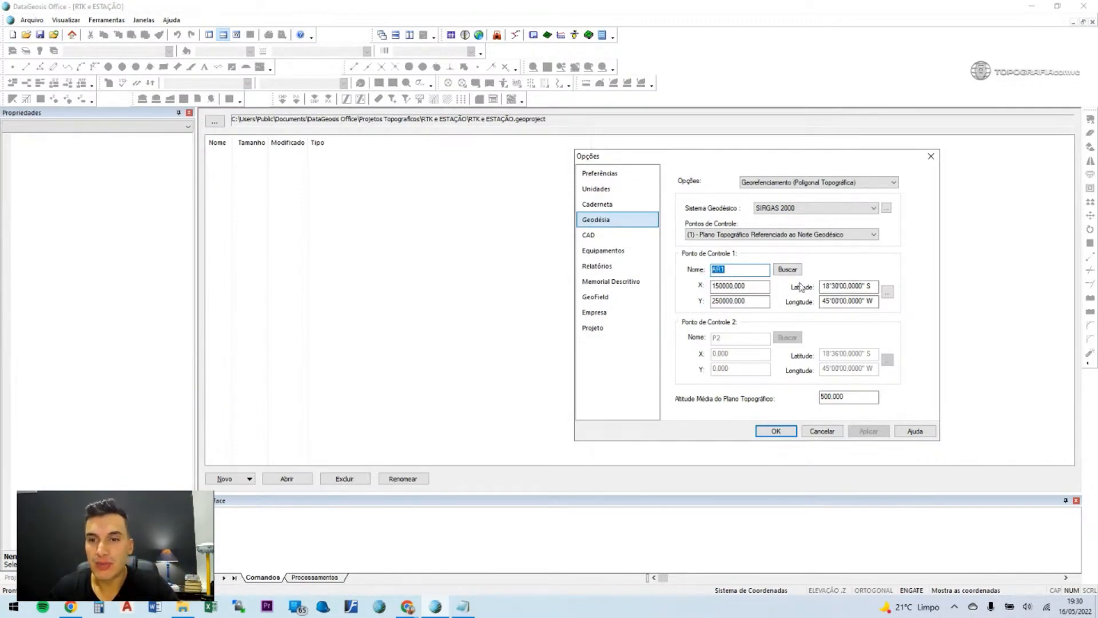
{"action": "key", "text": "Tab"}
{"action": "key", "text": "Tab"}
{"action": "left_click_drag", "start_coordinate": [750, 287], "coordinate": [701, 290]}
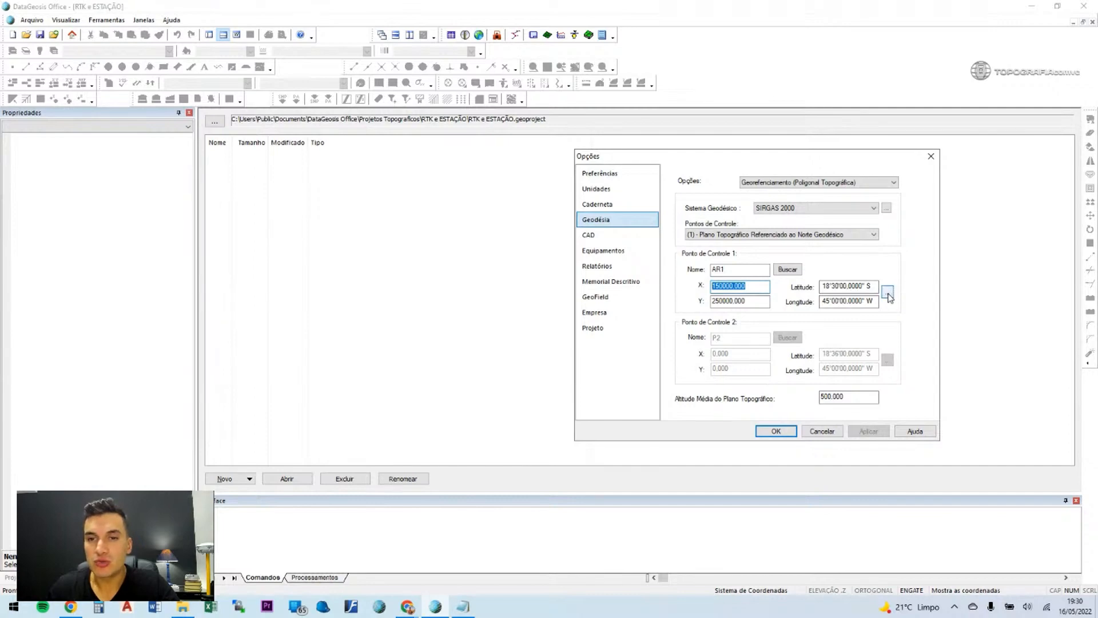
{"action": "left_click_drag", "start_coordinate": [751, 270], "coordinate": [694, 269]}
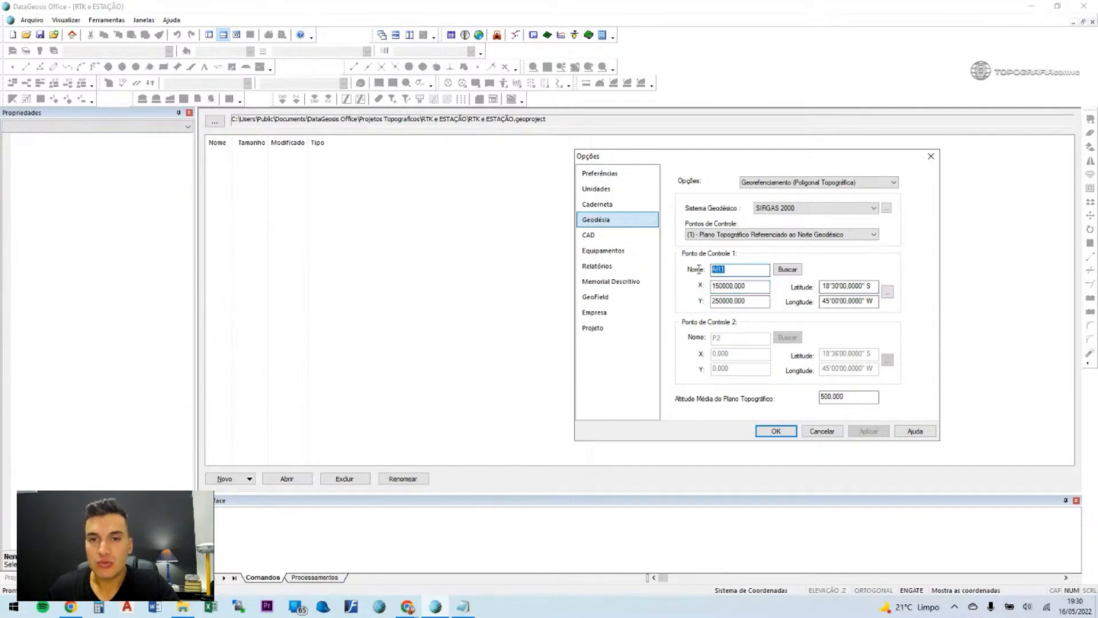
{"action": "left_click", "coordinate": [724, 271]}
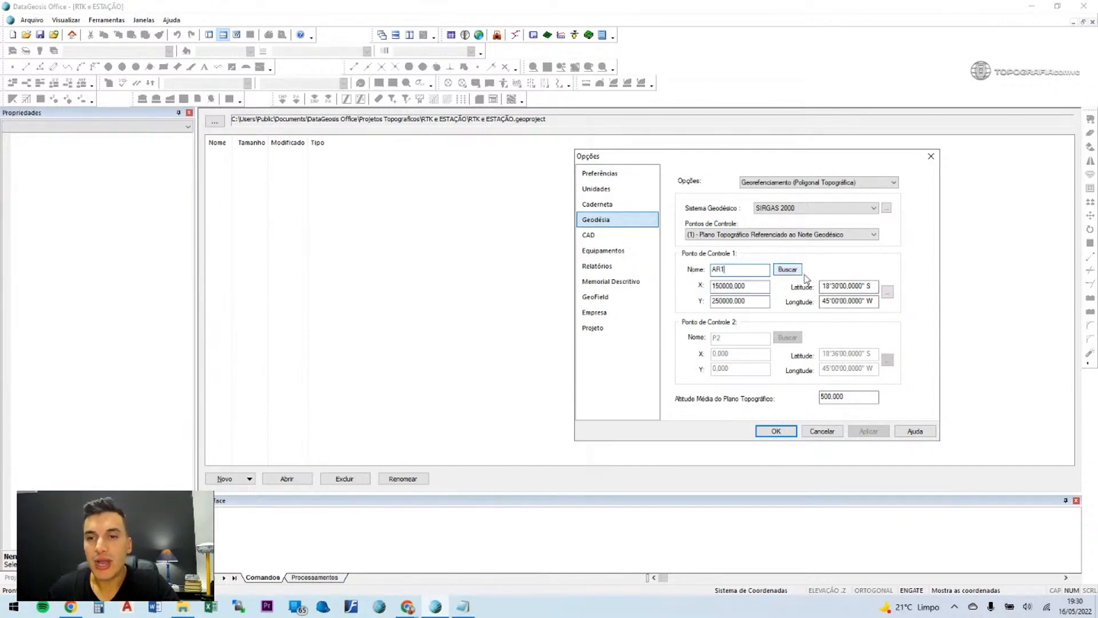
Open the coordinate conversion for control point AR1 and set the coordinate type to UTM with zone 22 (-54 até -48).
{"action": "left_click", "coordinate": [887, 293]}
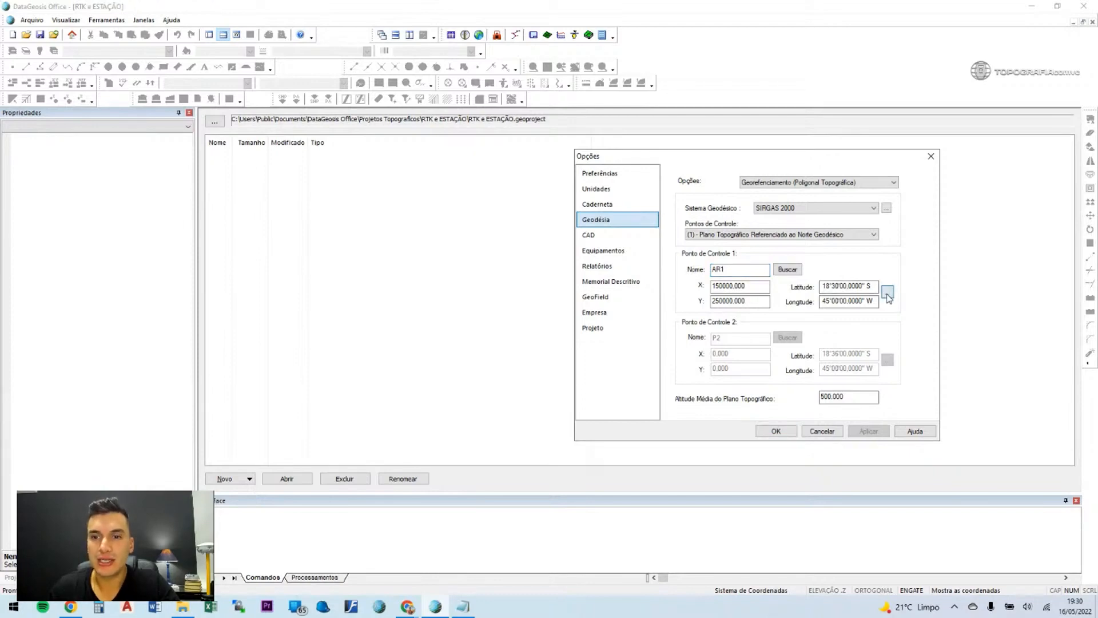
{"action": "left_click", "coordinate": [718, 289]}
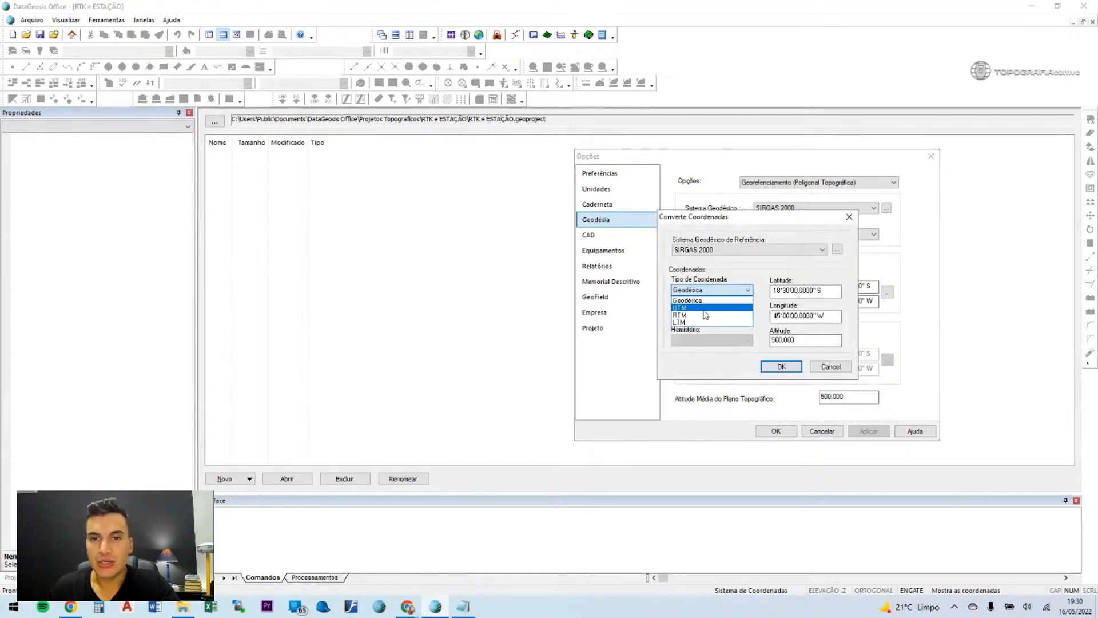
{"action": "left_click", "coordinate": [707, 291]}
{"action": "left_click", "coordinate": [725, 291]}
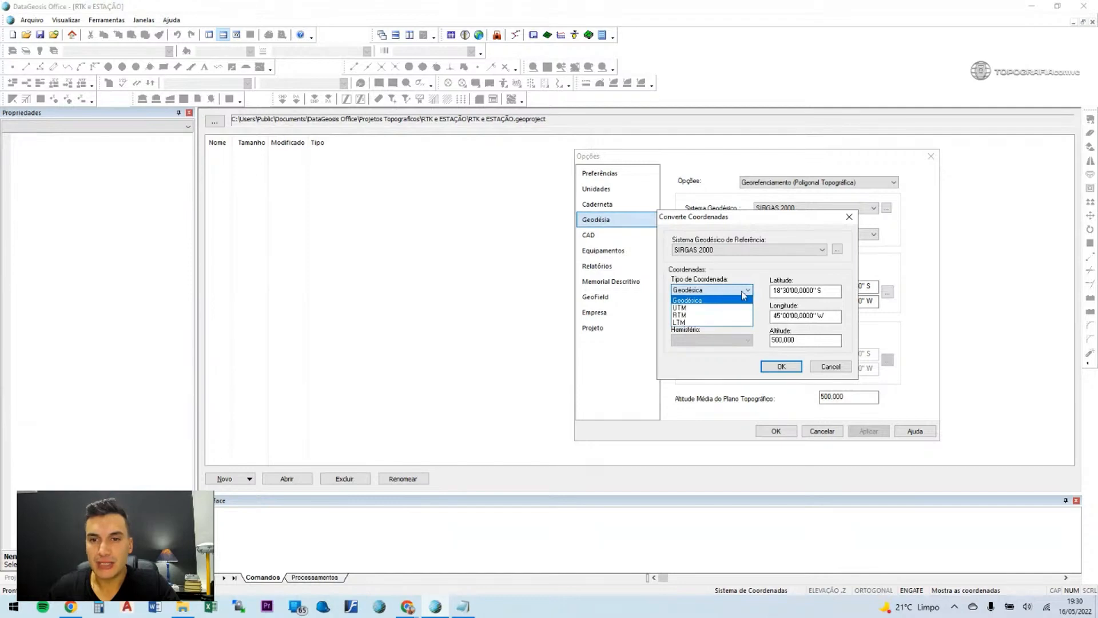
{"action": "left_click", "coordinate": [689, 309]}
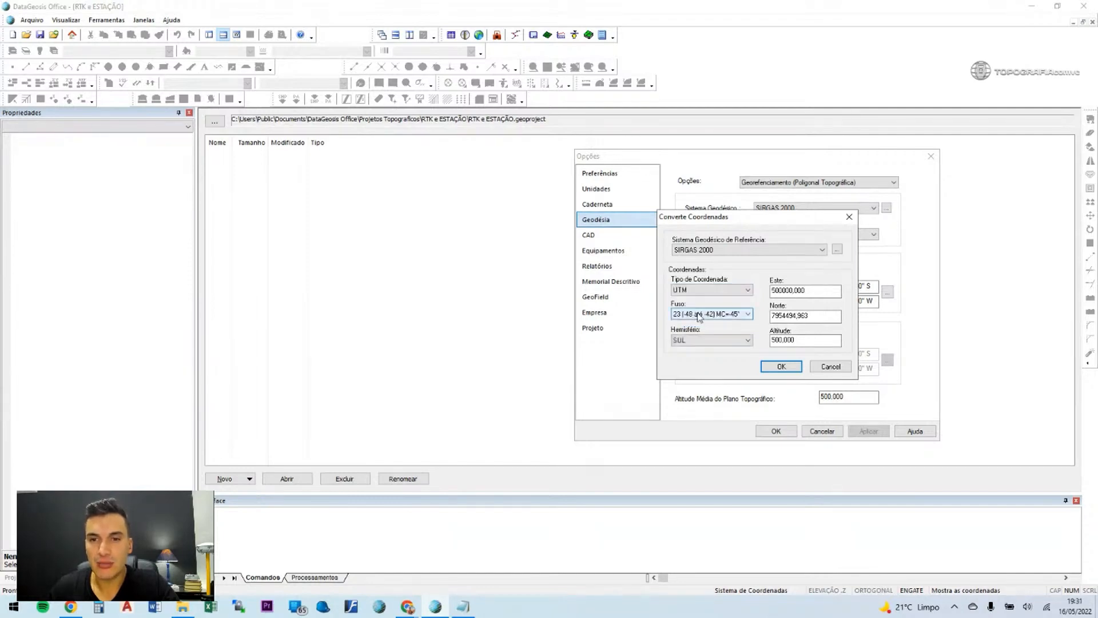
{"action": "left_click", "coordinate": [719, 316]}
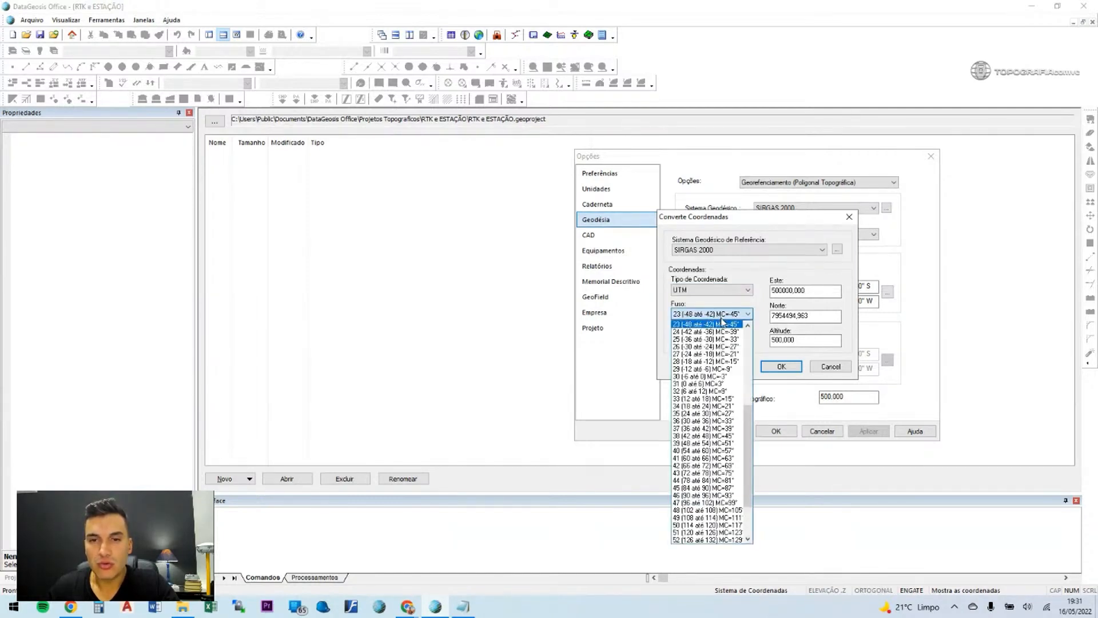
{"action": "scroll", "coordinate": [709, 343], "scroll_direction": "up", "scroll_amount": 2}
{"action": "left_click", "coordinate": [699, 363]}
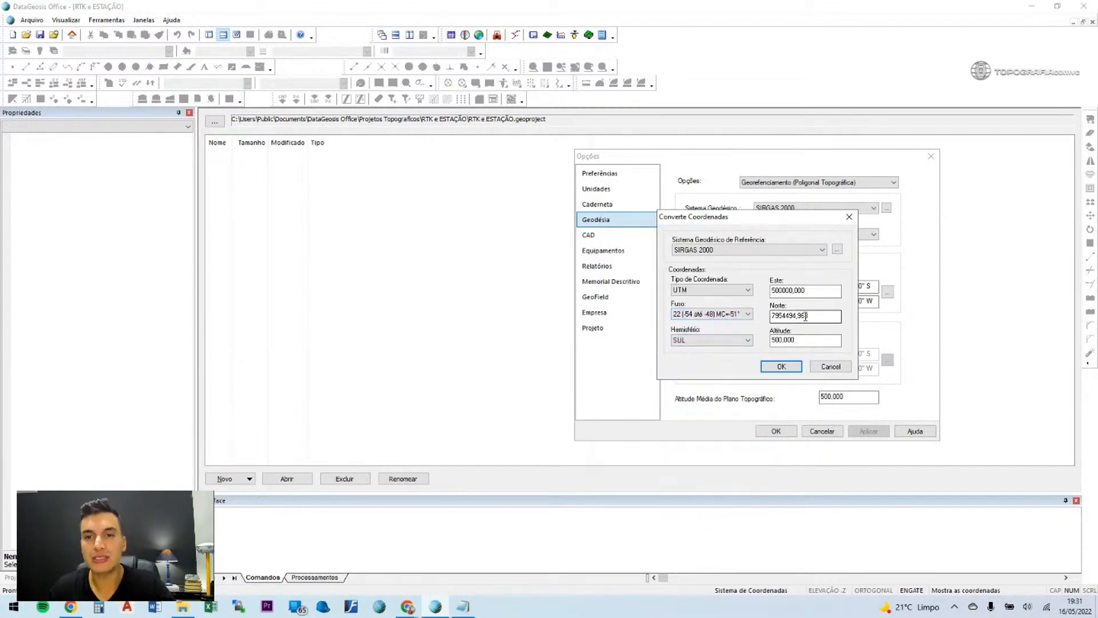
Enter AR1's northing 7388011.9970 and easting 338839.0550 from the ENIND SAO CAETANO file and change the zone to 23 (-48 até -42).
{"action": "left_click_drag", "start_coordinate": [818, 316], "coordinate": [750, 317]}
{"action": "type", "text": "7388011,997"}
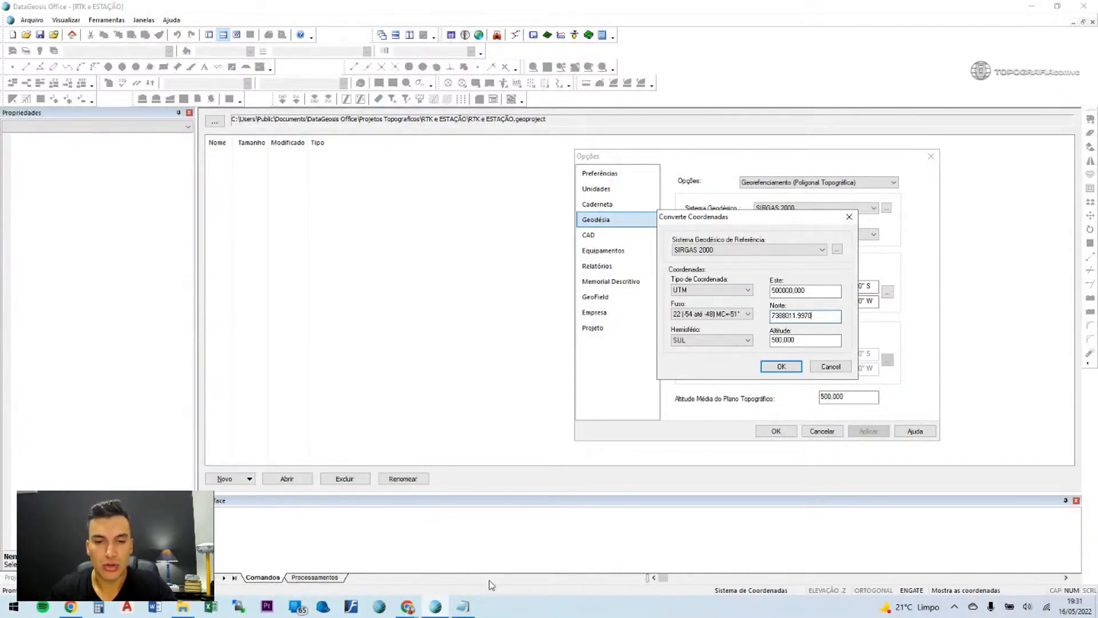
{"action": "left_click", "coordinate": [463, 606]}
{"action": "left_click_drag", "start_coordinate": [190, 346], "coordinate": [312, 346]}
{"action": "key", "text": "ctrl+c"}
{"action": "left_click_drag", "start_coordinate": [838, 291], "coordinate": [770, 291]}
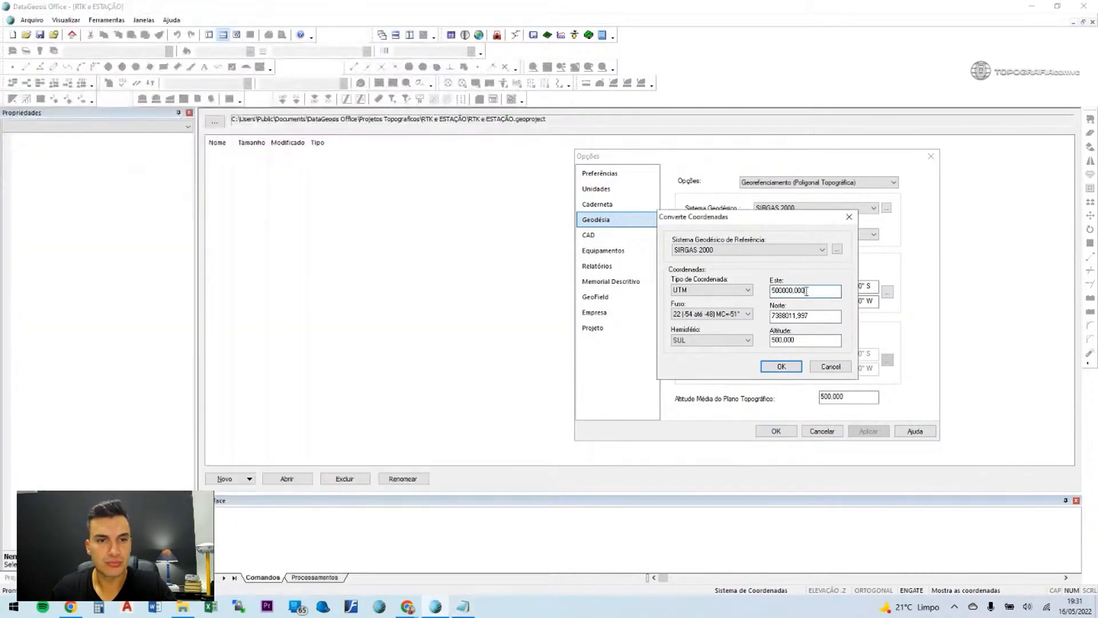
{"action": "key", "text": "ctrl+v"}
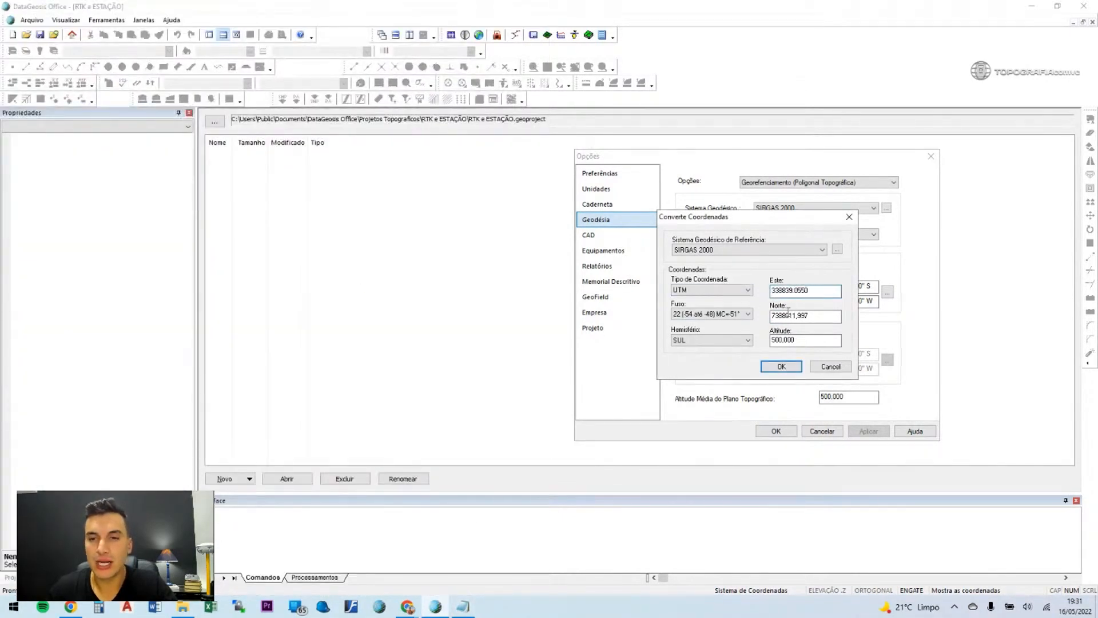
{"action": "left_click", "coordinate": [716, 314]}
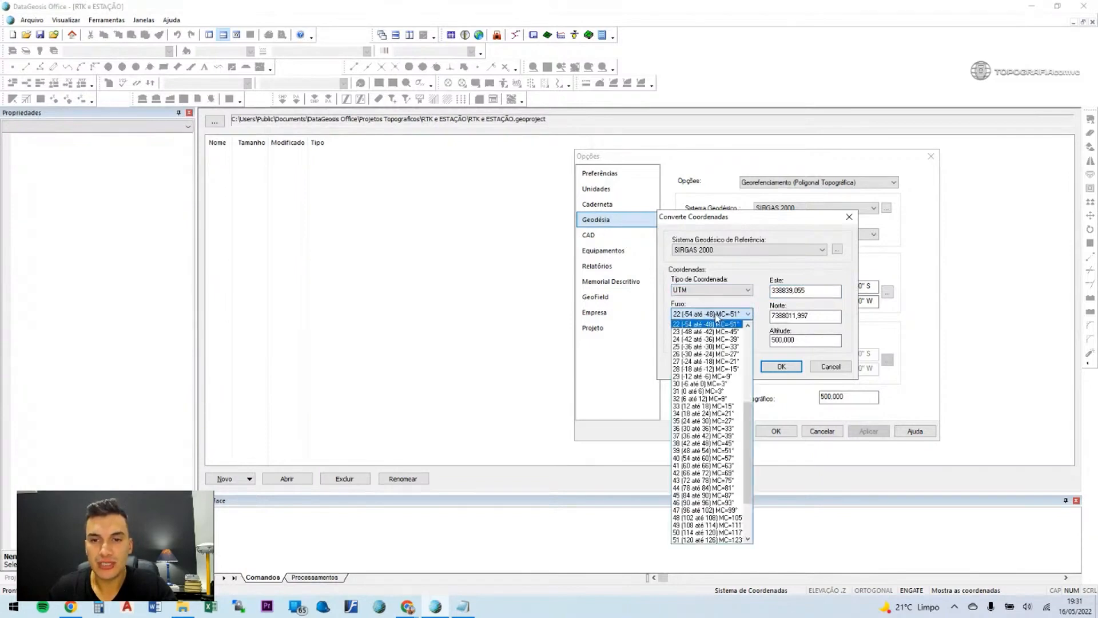
{"action": "left_click", "coordinate": [719, 324]}
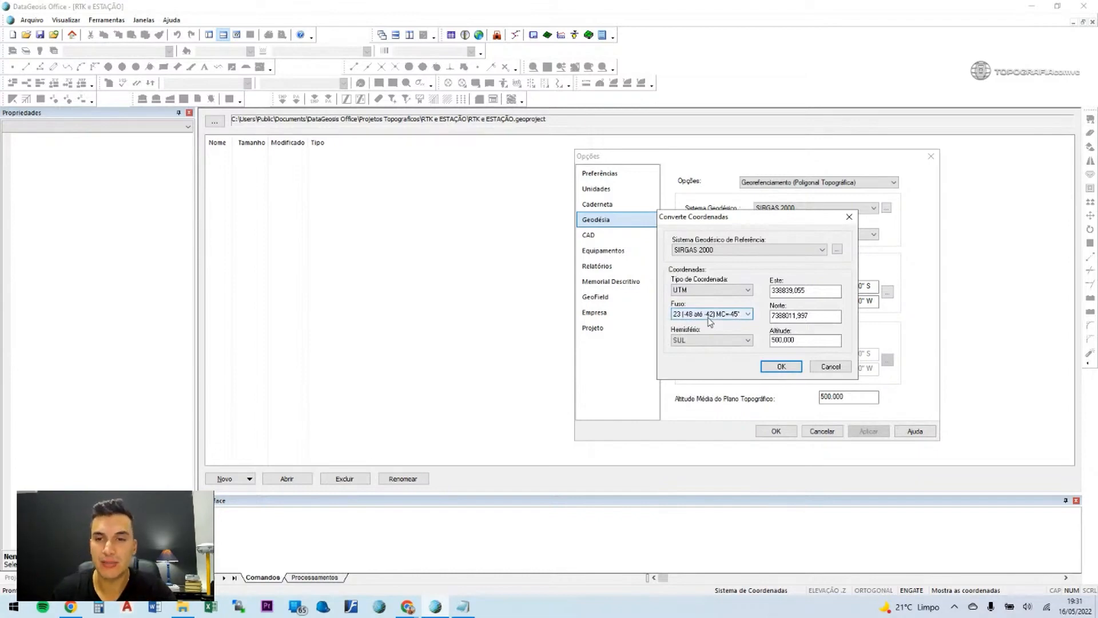
Copy AR1's altitude 732.7500 from the ENIND SAO CAETANO file into the altitude of the coordinate conversion.
{"action": "left_click_drag", "start_coordinate": [806, 341], "coordinate": [769, 341]}
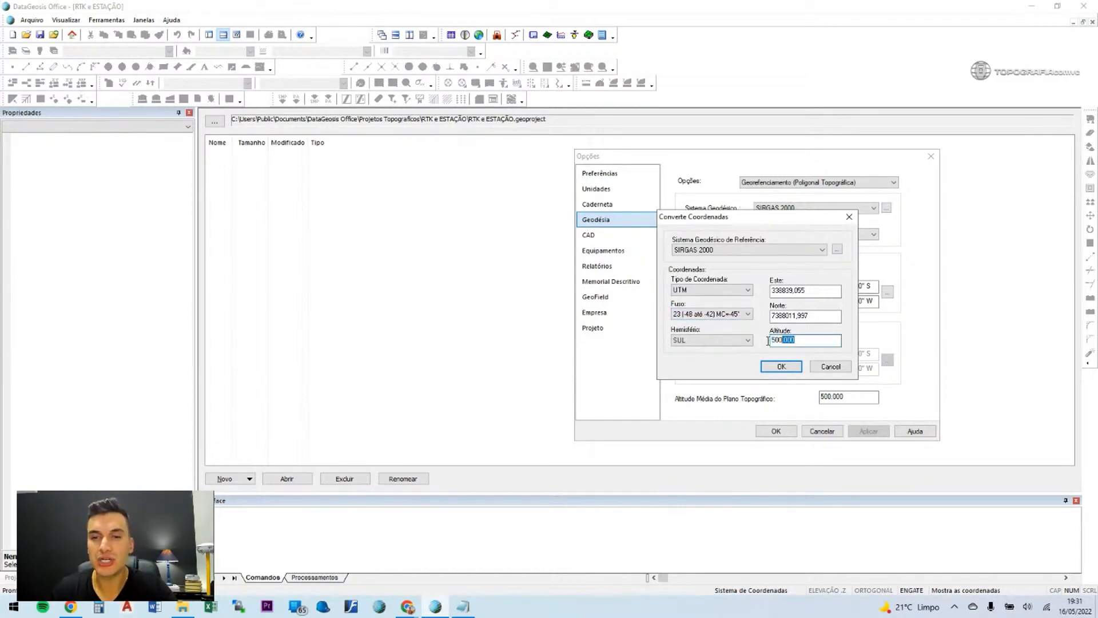
{"action": "left_click", "coordinate": [463, 606]}
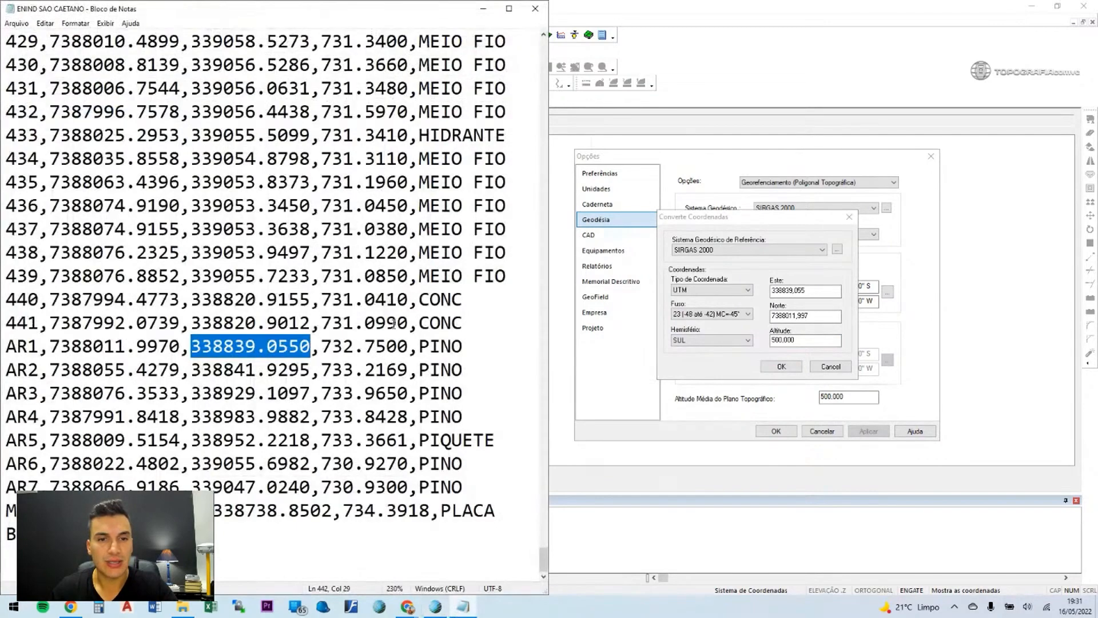
{"action": "left_click_drag", "start_coordinate": [322, 346], "coordinate": [411, 346]}
{"action": "key", "text": "ctrl+c"}
{"action": "left_click_drag", "start_coordinate": [769, 343], "coordinate": [813, 338]}
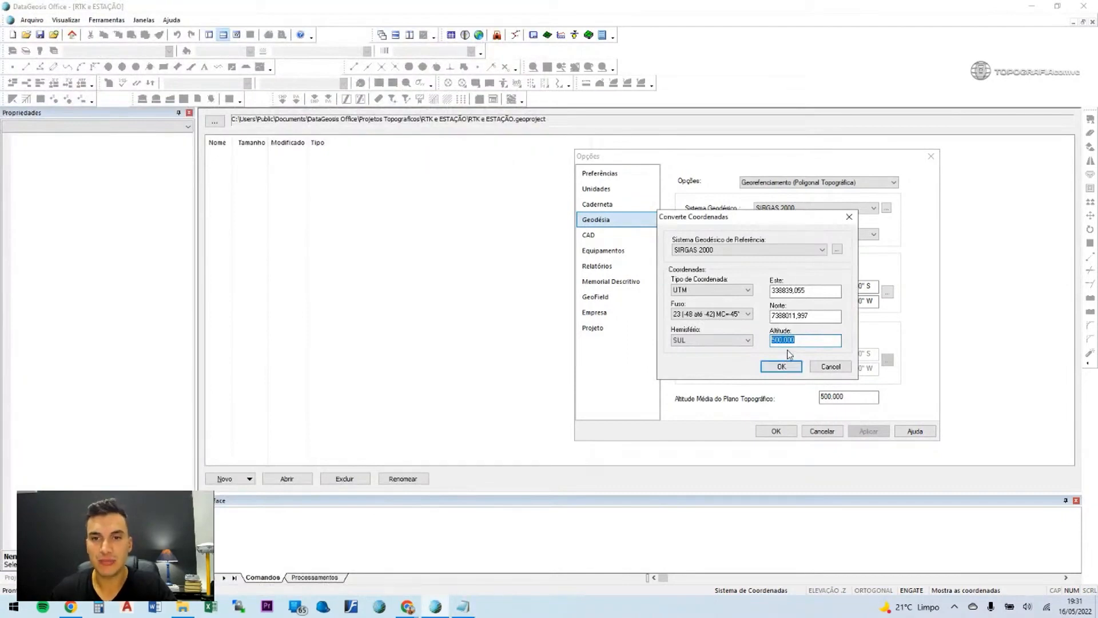
{"action": "key", "text": "ctrl+v"}
{"action": "left_click_drag", "start_coordinate": [632, 211], "coordinate": [615, 193]}
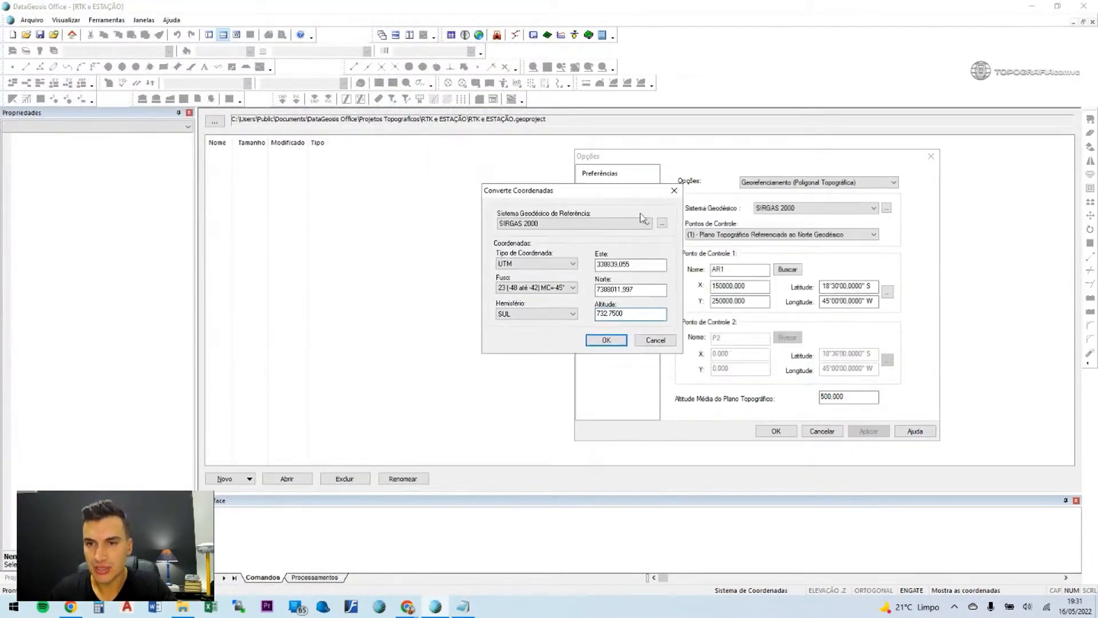
Set the altitude in the coordinate conversion to 500 and accept the converted coordinates.
{"action": "double_click", "coordinate": [632, 314]}
{"action": "type", "text": "500"}
{"action": "left_click", "coordinate": [608, 340]}
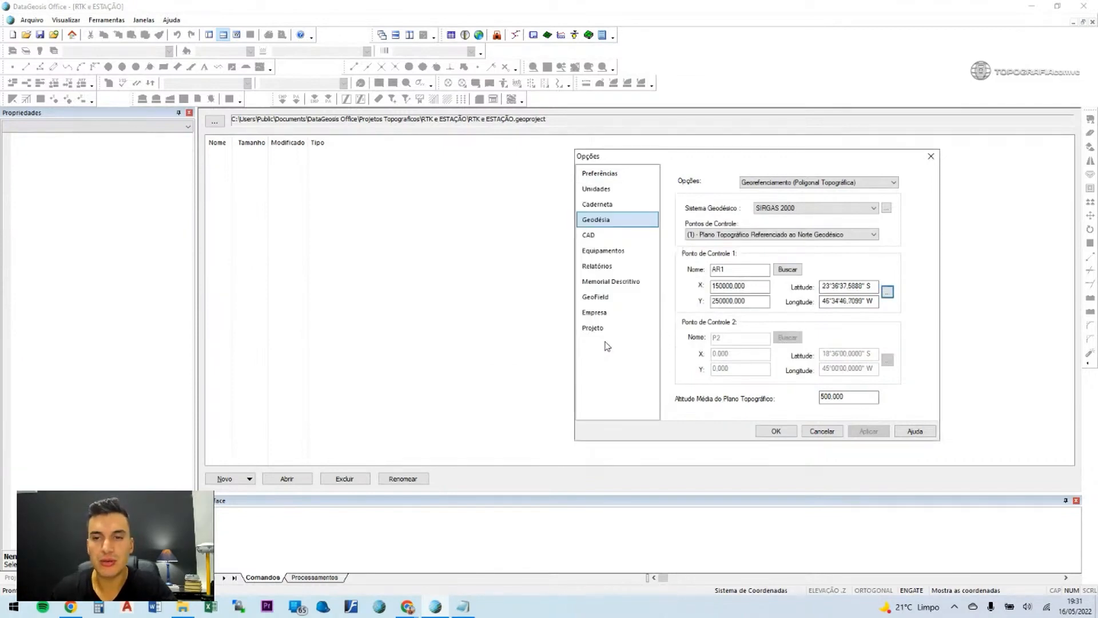
Check AR1's UTM easting and northing in the conversion against the text file and accept the geodesy options.
{"action": "left_click", "coordinate": [888, 293]}
{"action": "left_click", "coordinate": [712, 291]}
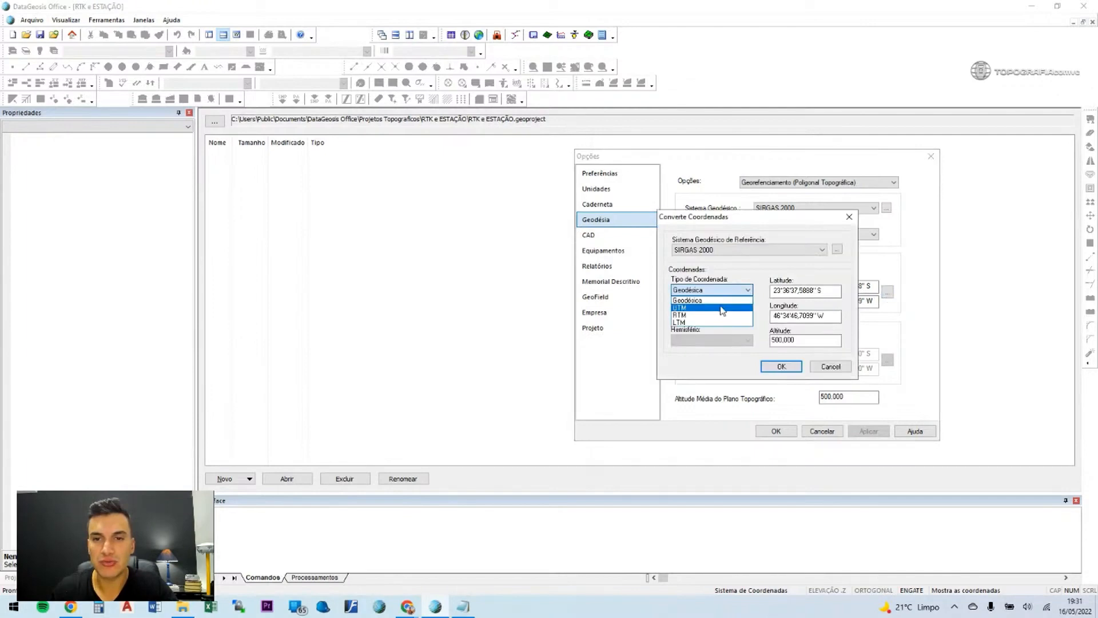
{"action": "left_click", "coordinate": [697, 314]}
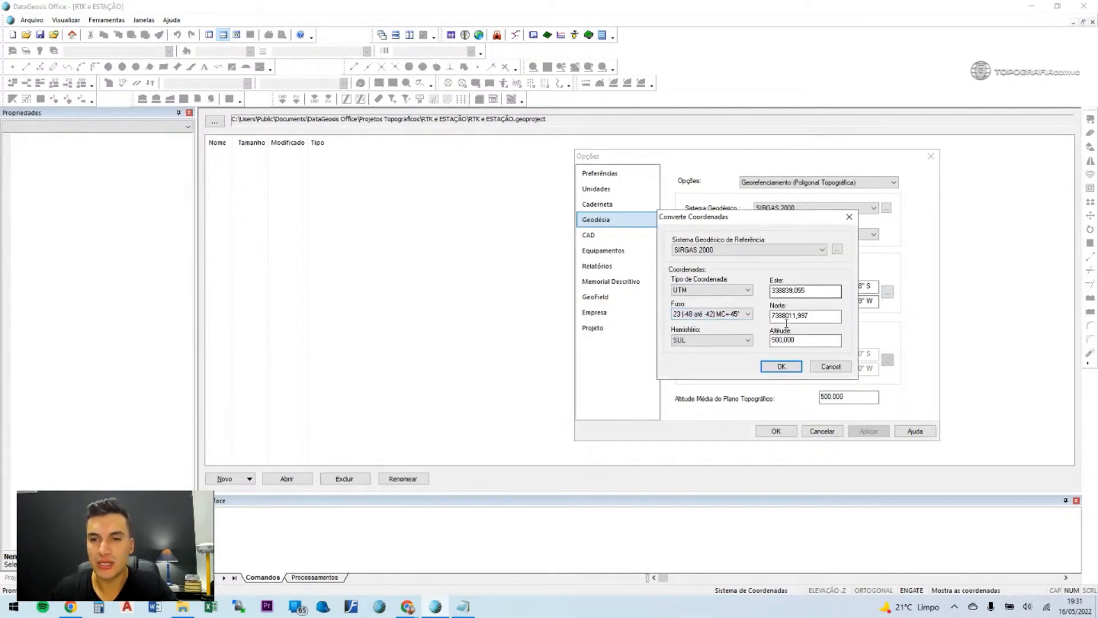
{"action": "left_click", "coordinate": [464, 606]}
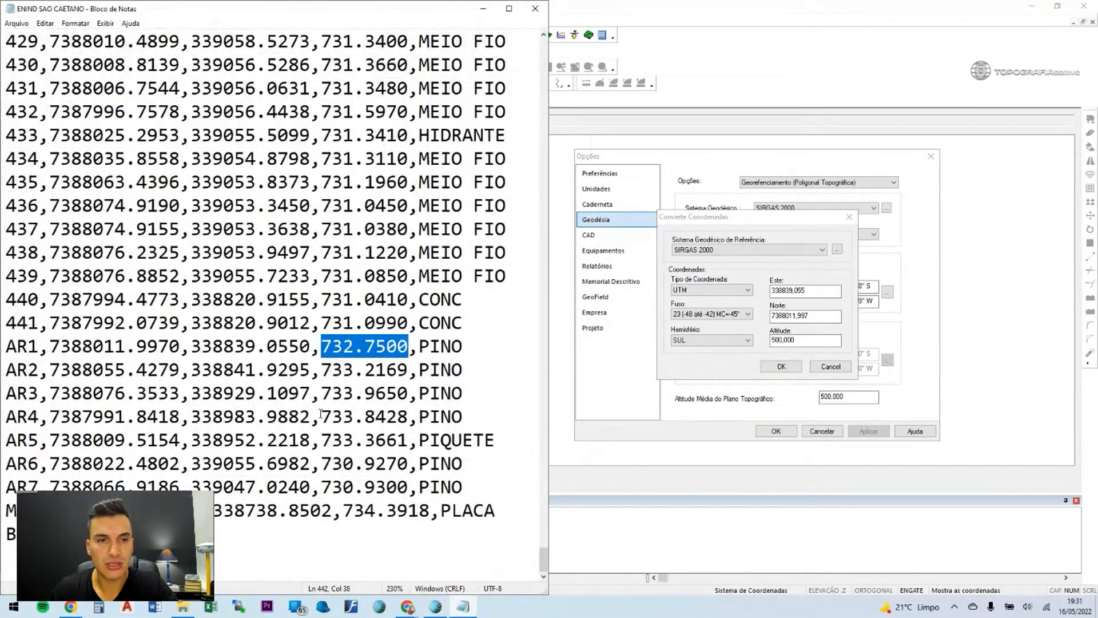
{"action": "left_click_drag", "start_coordinate": [48, 347], "coordinate": [310, 348]}
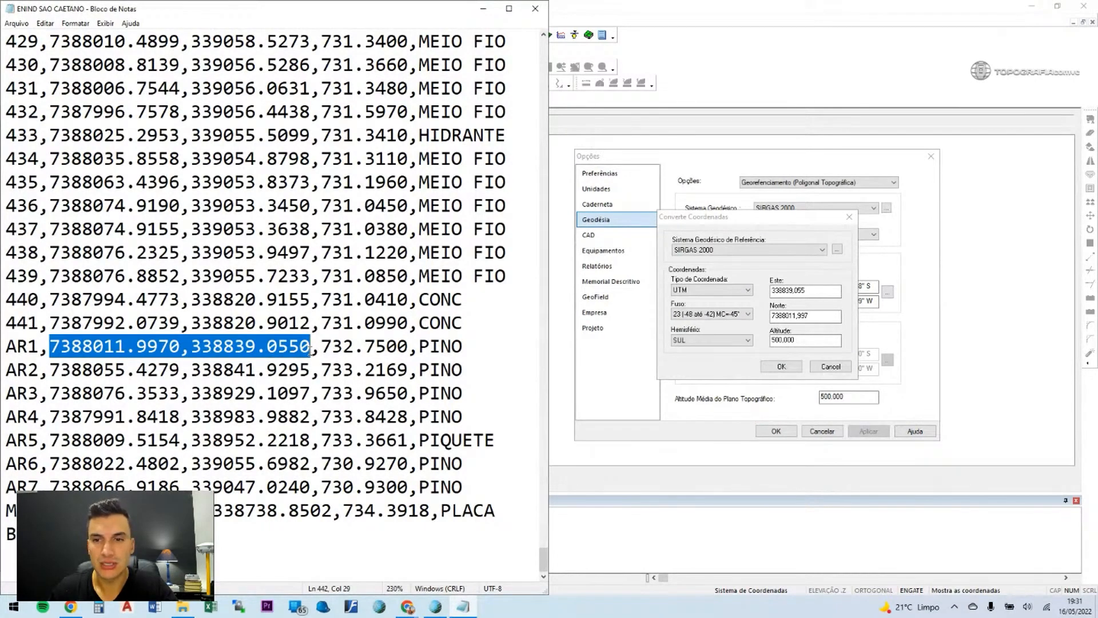
{"action": "left_click", "coordinate": [780, 366]}
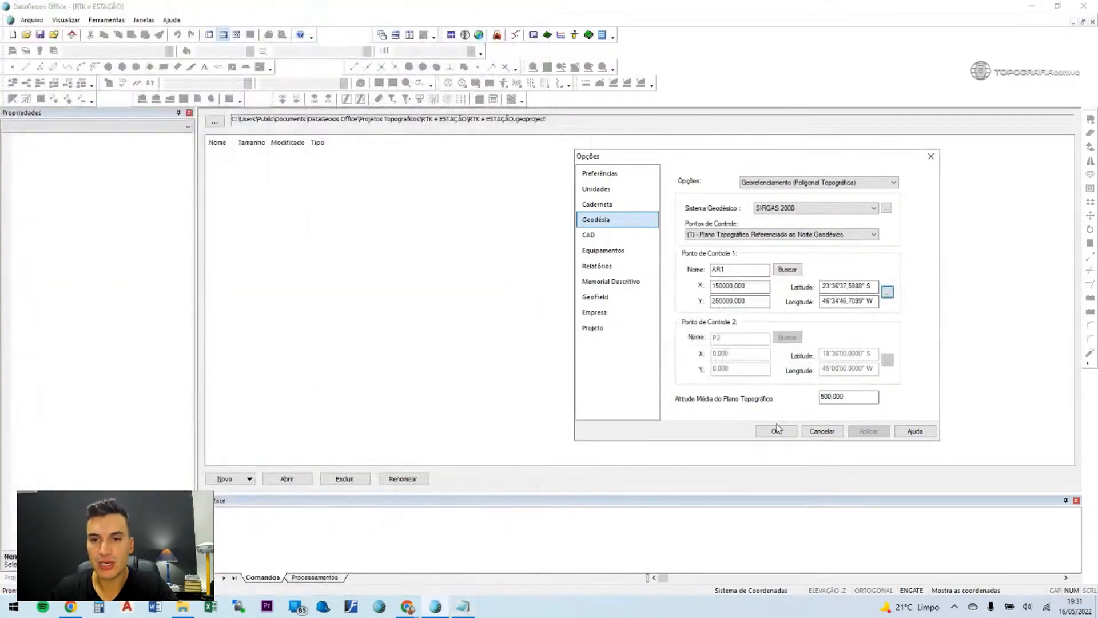
{"action": "left_click", "coordinate": [777, 430]}
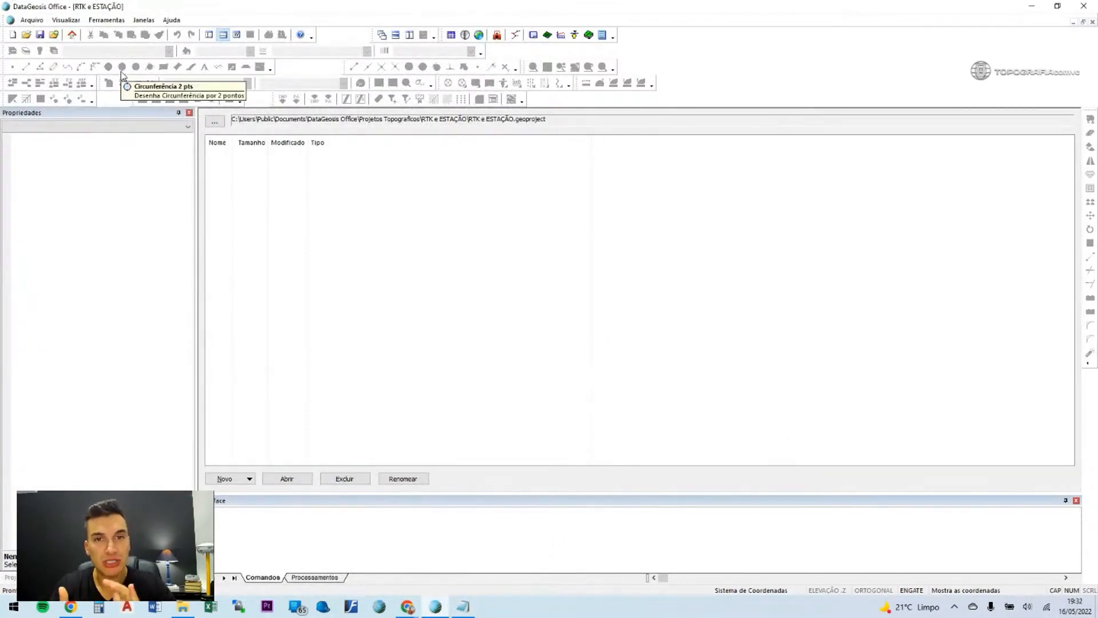
Import the text file ENIND SAO CAETANO from the RTK folder of Arquivos TXT RTK_ESTAÇÃO on the desktop.
{"action": "left_click", "coordinate": [31, 20]}
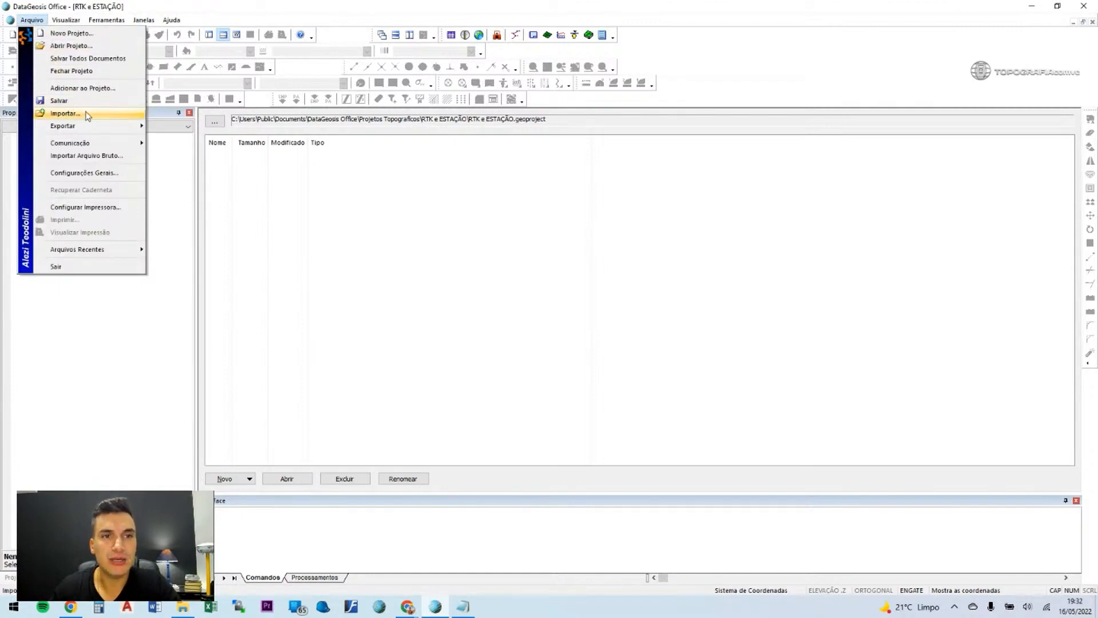
{"action": "left_click", "coordinate": [65, 113]}
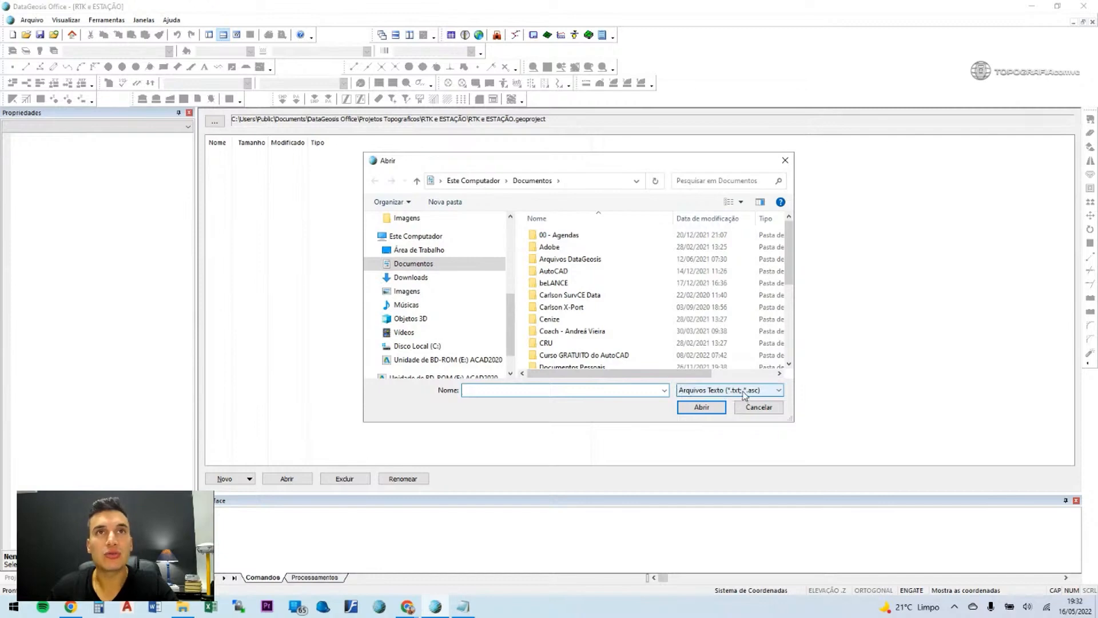
{"action": "left_click", "coordinate": [780, 391]}
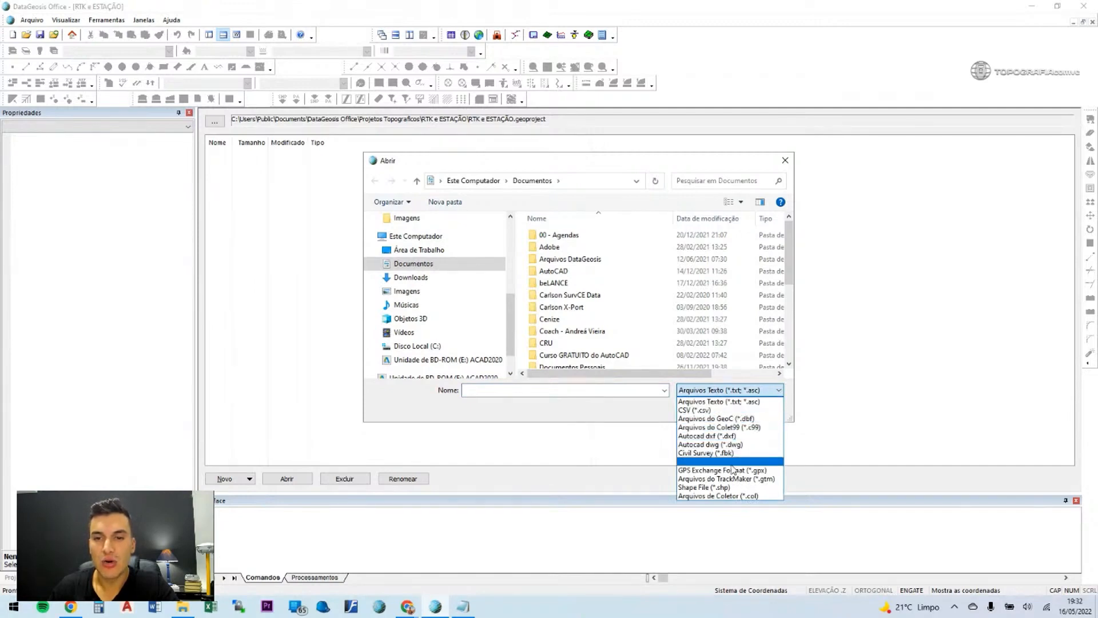
{"action": "left_click", "coordinate": [722, 405]}
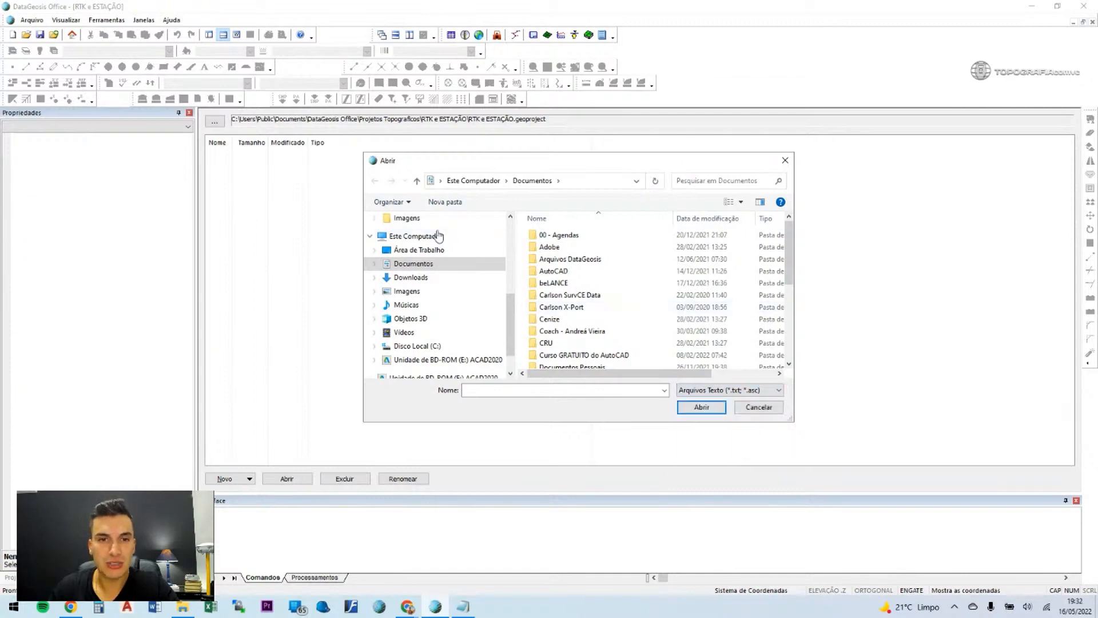
{"action": "left_click", "coordinate": [426, 250]}
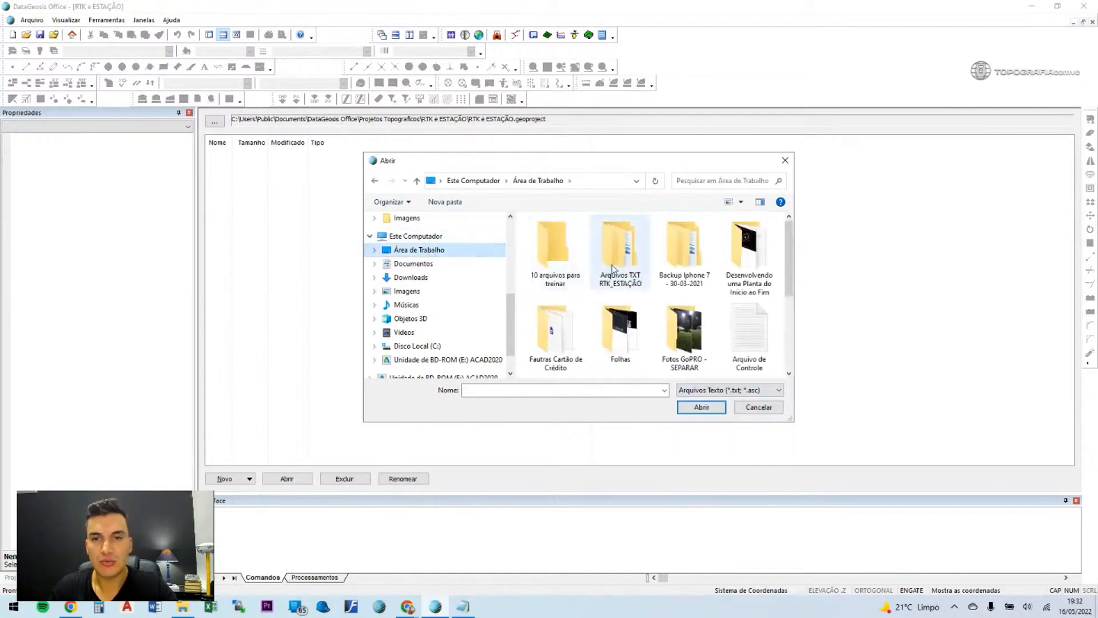
{"action": "double_click", "coordinate": [609, 260]}
{"action": "left_click", "coordinate": [553, 247]}
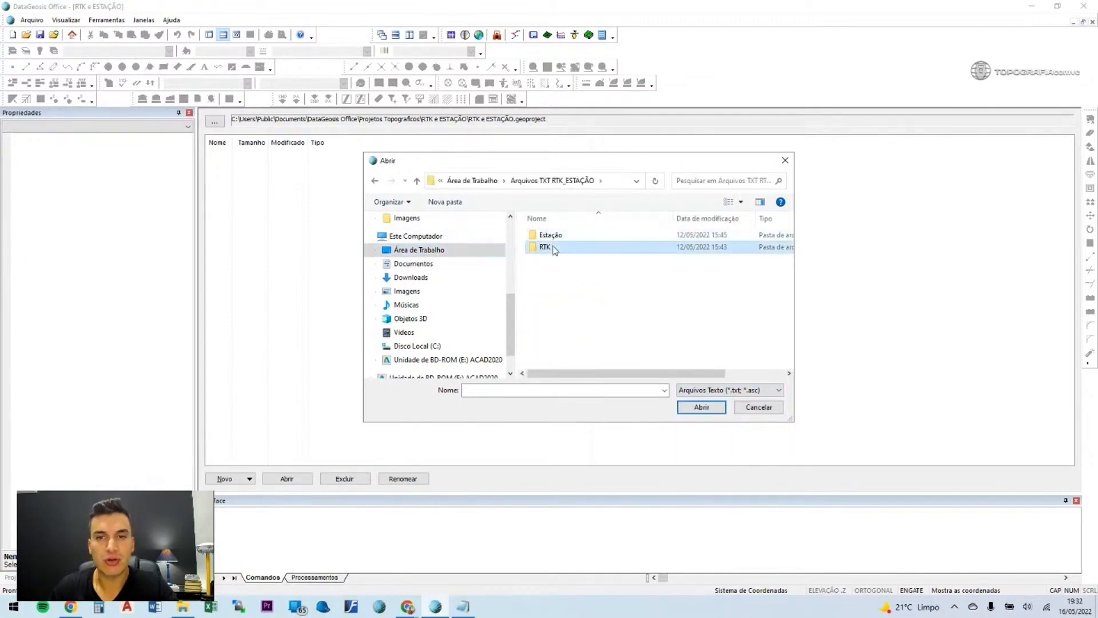
{"action": "double_click", "coordinate": [555, 250]}
{"action": "left_click", "coordinate": [567, 236]}
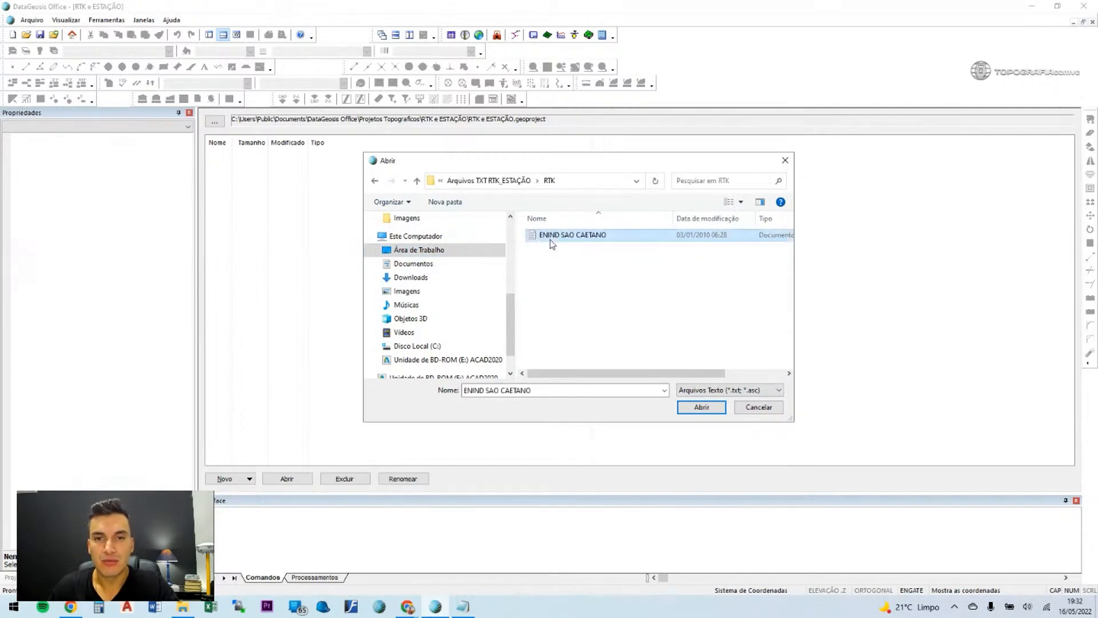
{"action": "left_click", "coordinate": [701, 407]}
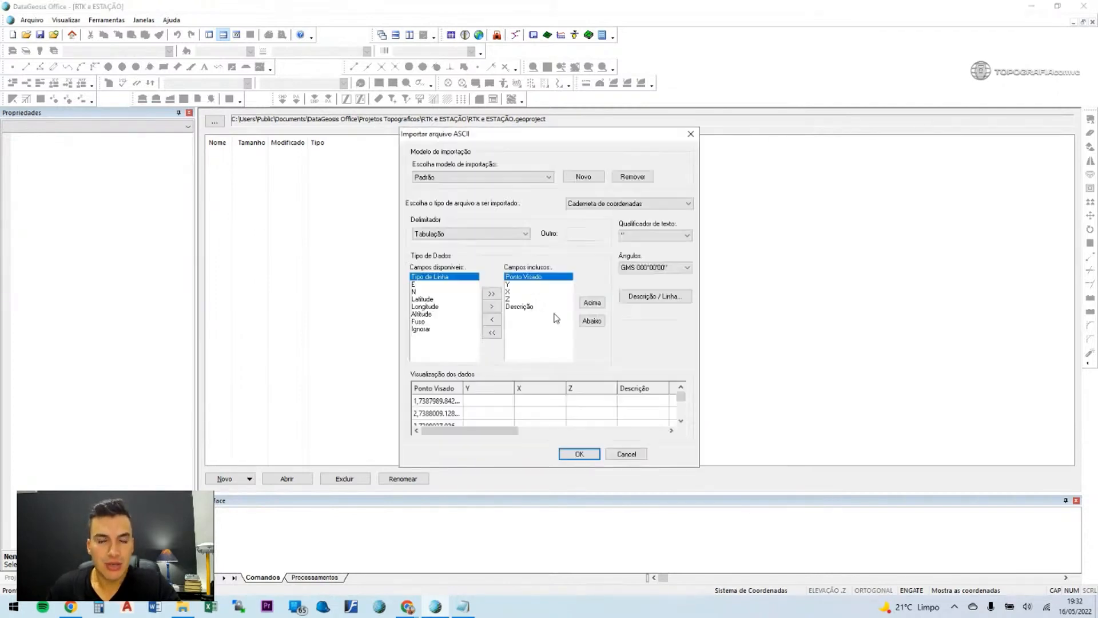
Review the Y, X and Z coordinate fields among the included fields of the ASCII import.
{"action": "left_click_drag", "start_coordinate": [526, 137], "coordinate": [536, 113]}
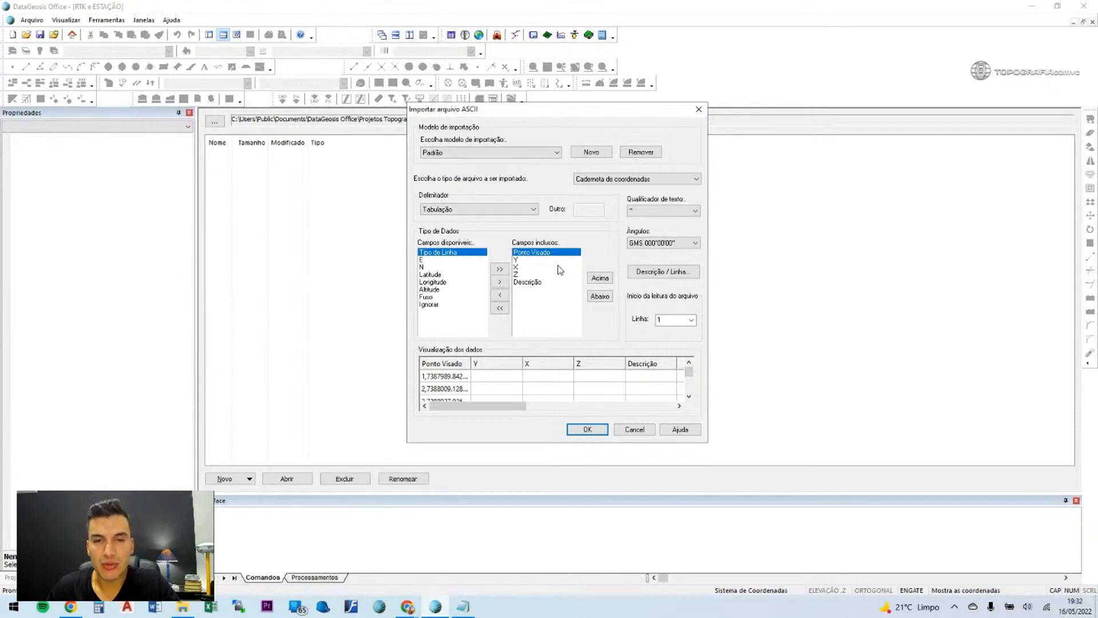
{"action": "left_click", "coordinate": [524, 260]}
{"action": "left_click", "coordinate": [524, 267]}
{"action": "left_click", "coordinate": [526, 274]}
{"action": "left_click", "coordinate": [527, 260]}
{"action": "left_click", "coordinate": [527, 267]}
{"action": "left_click", "coordinate": [526, 274]}
{"action": "left_click", "coordinate": [527, 261]}
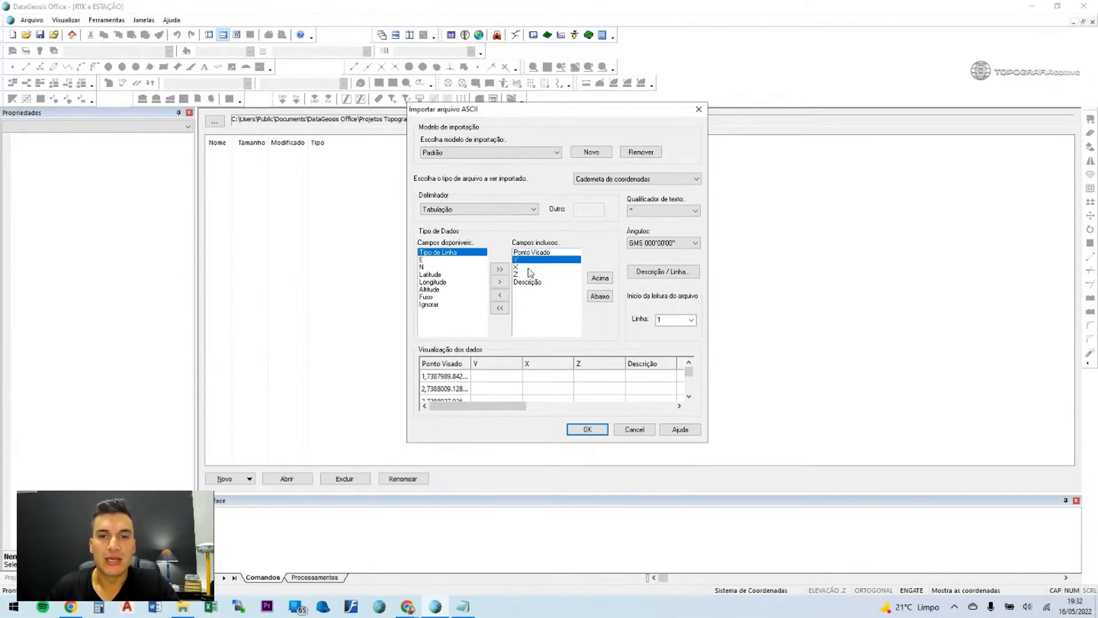
{"action": "left_click", "coordinate": [529, 275]}
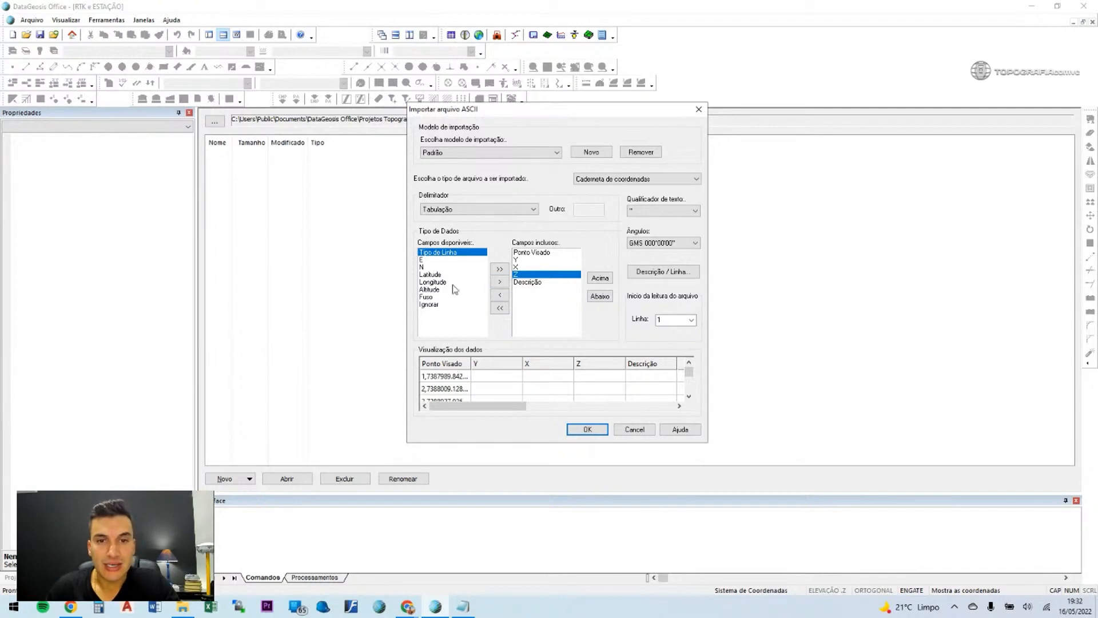
Remove the Y, X and Z fields from the included fields of the ASCII import.
{"action": "left_click", "coordinate": [517, 259]}
{"action": "left_click", "coordinate": [500, 297]}
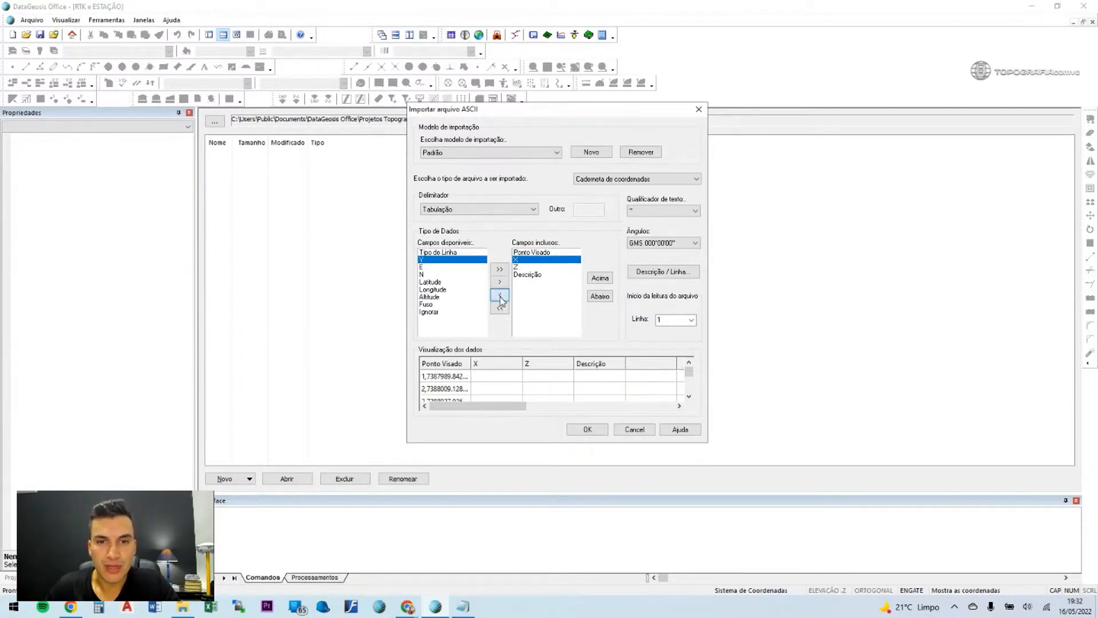
{"action": "left_click", "coordinate": [501, 296]}
{"action": "left_click", "coordinate": [500, 296]}
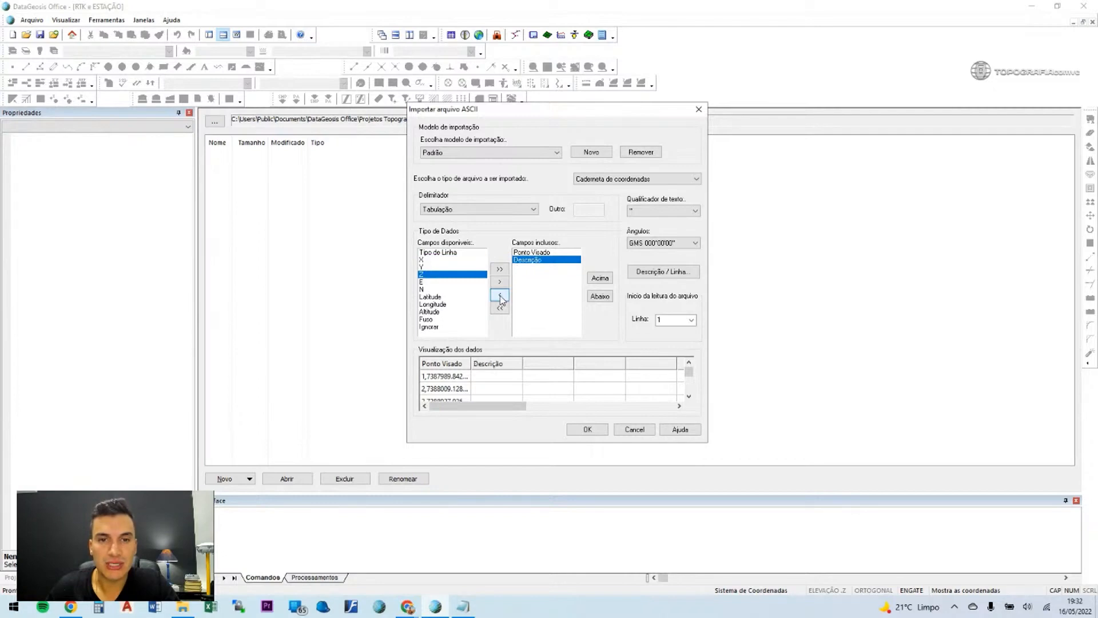
Add the E, N and Altitude fields to the included fields of the import.
{"action": "left_click", "coordinate": [434, 282]}
{"action": "left_click", "coordinate": [500, 281]}
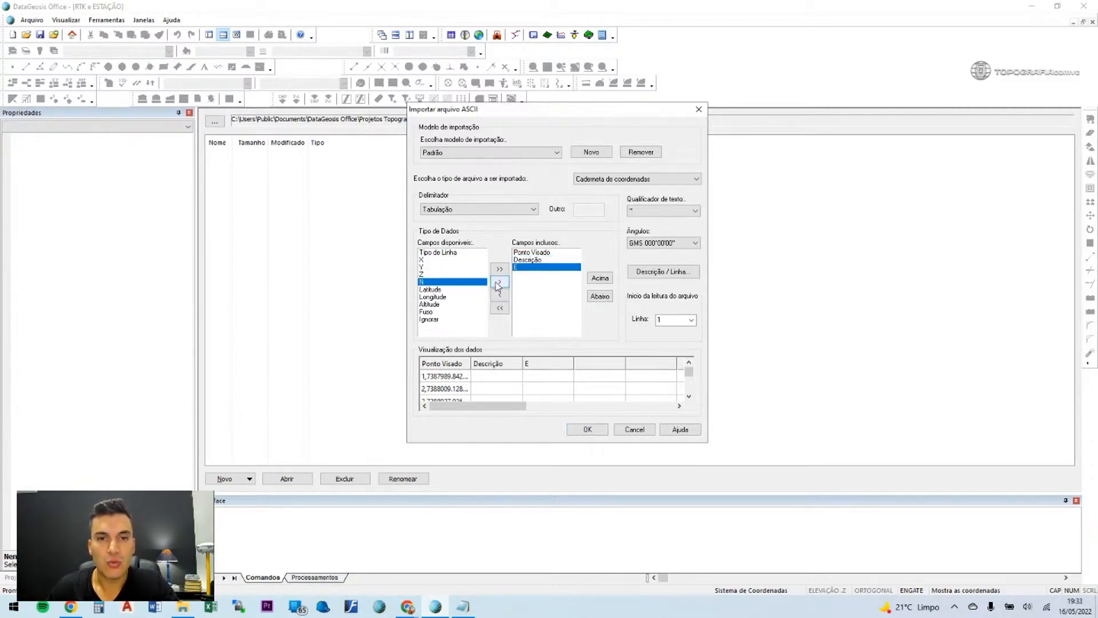
{"action": "left_click", "coordinate": [499, 281]}
{"action": "left_click", "coordinate": [452, 297]}
{"action": "left_click", "coordinate": [499, 281]}
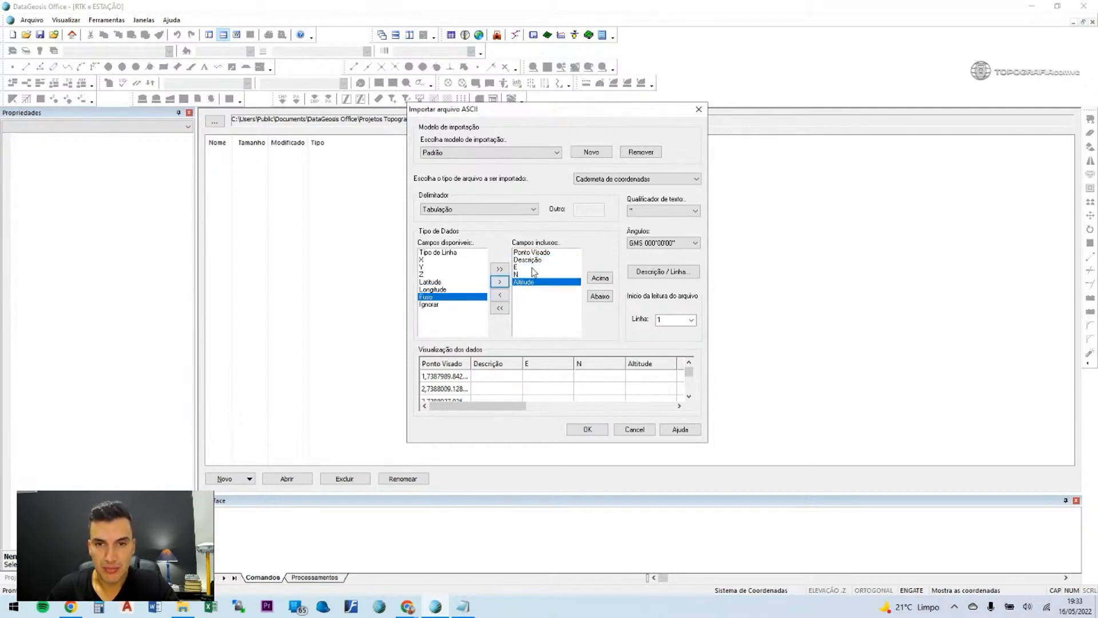
Widen the Ponto Visado column in the data preview to examine how the row values are separated.
{"action": "left_click", "coordinate": [536, 261]}
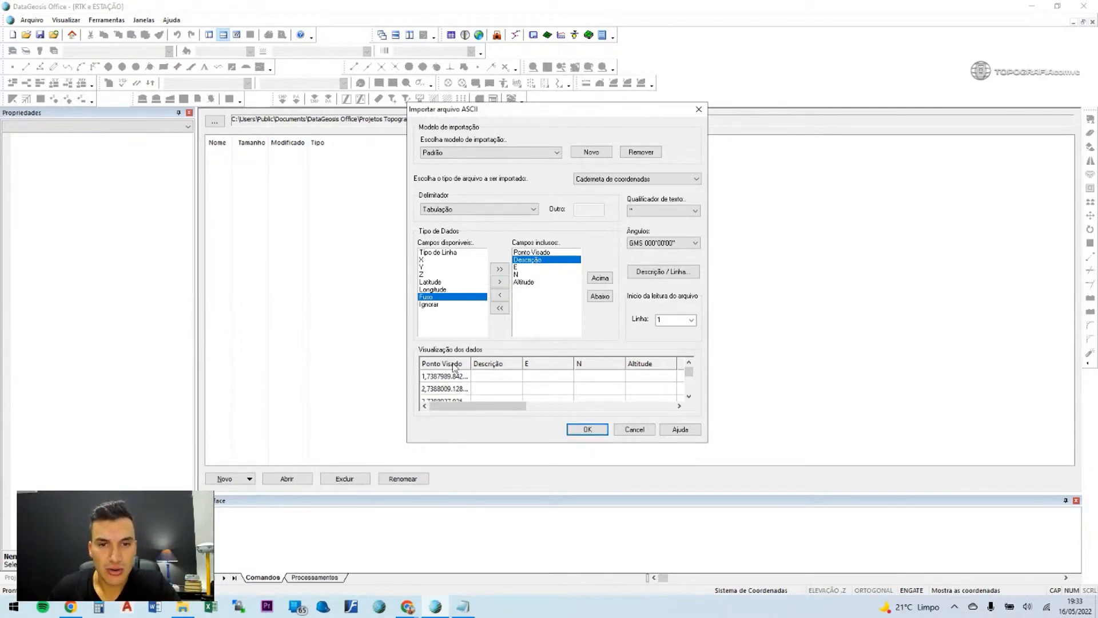
{"action": "left_click_drag", "start_coordinate": [468, 364], "coordinate": [495, 364]}
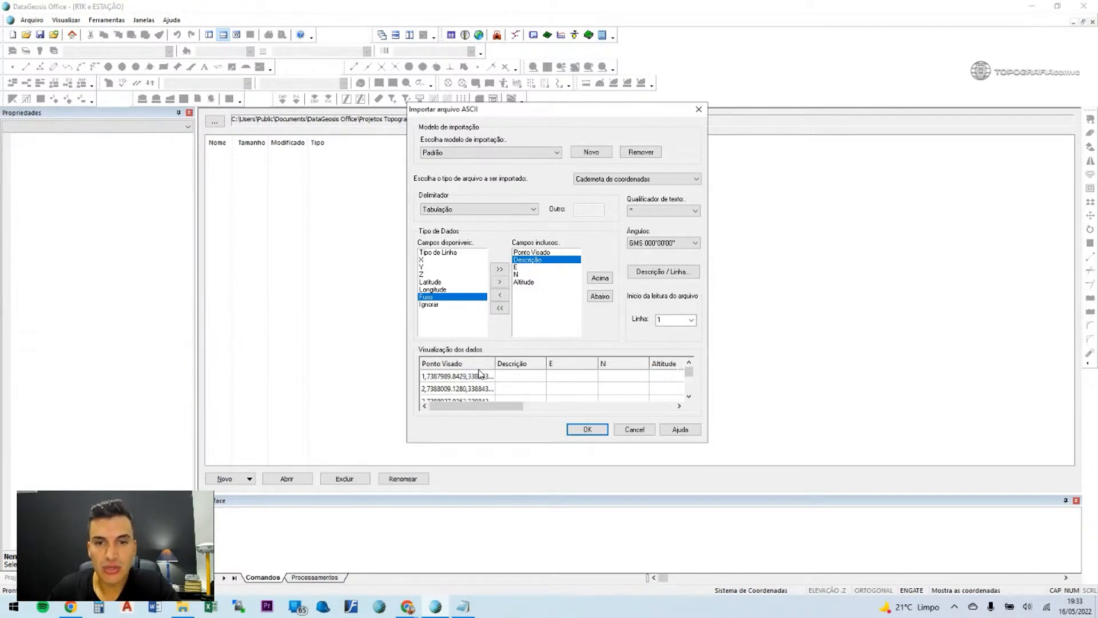
{"action": "left_click_drag", "start_coordinate": [495, 364], "coordinate": [485, 364]}
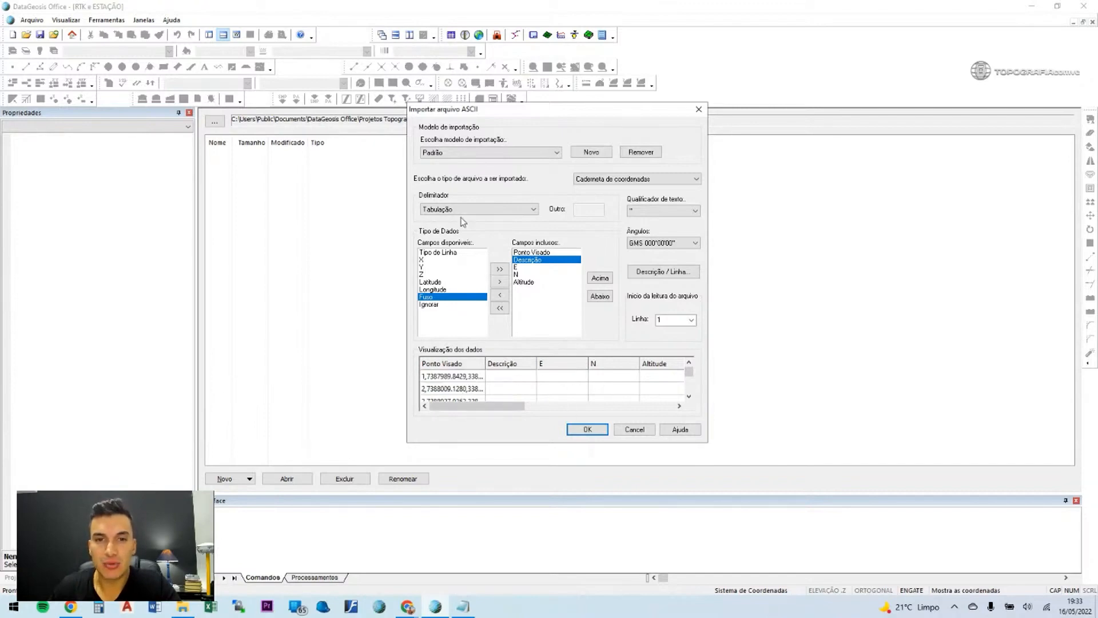
Examine the rows of the ENIND SAO CAETANO text file from AR1 up to point 1 to identify the separator between values.
{"action": "left_click", "coordinate": [535, 210]}
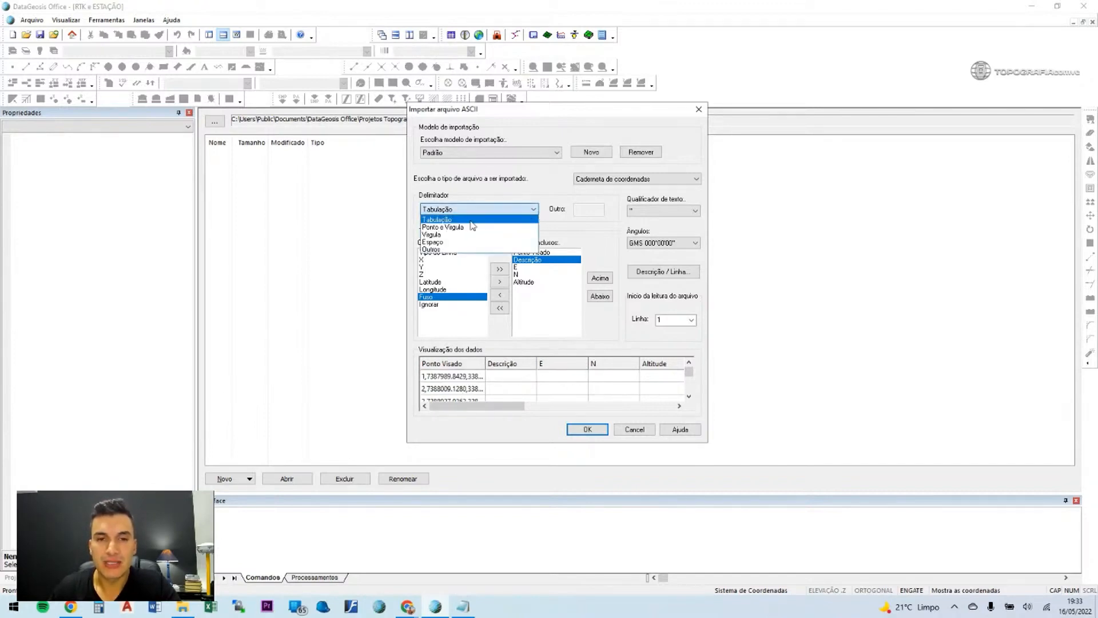
{"action": "left_click", "coordinate": [463, 606]}
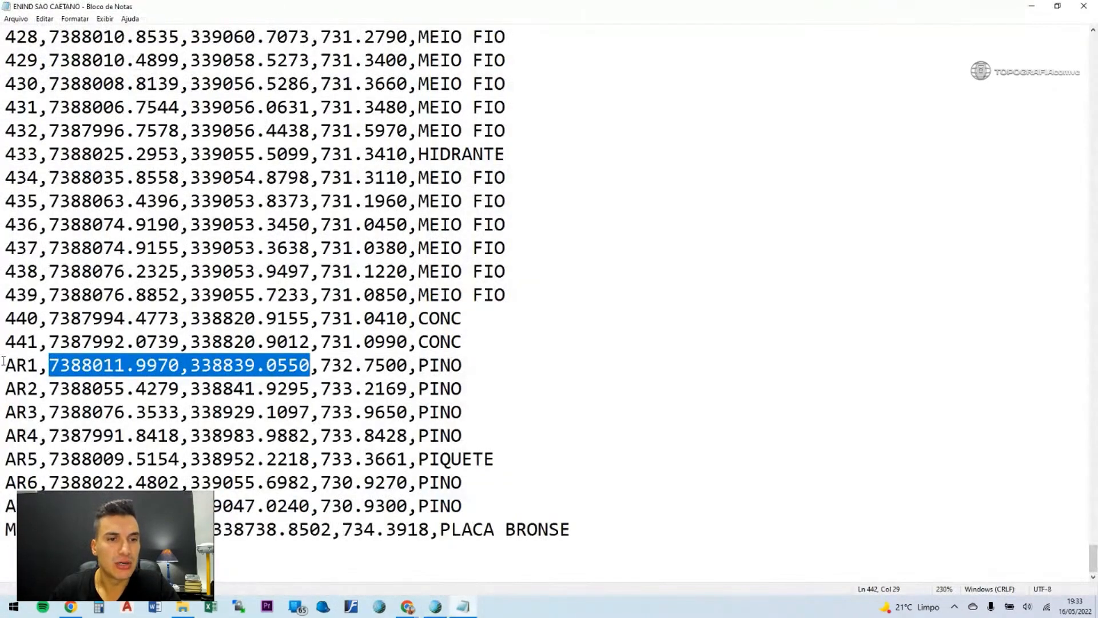
{"action": "left_click_drag", "start_coordinate": [3, 362], "coordinate": [72, 365]}
{"action": "left_click_drag", "start_coordinate": [1093, 571], "coordinate": [1093, 567]}
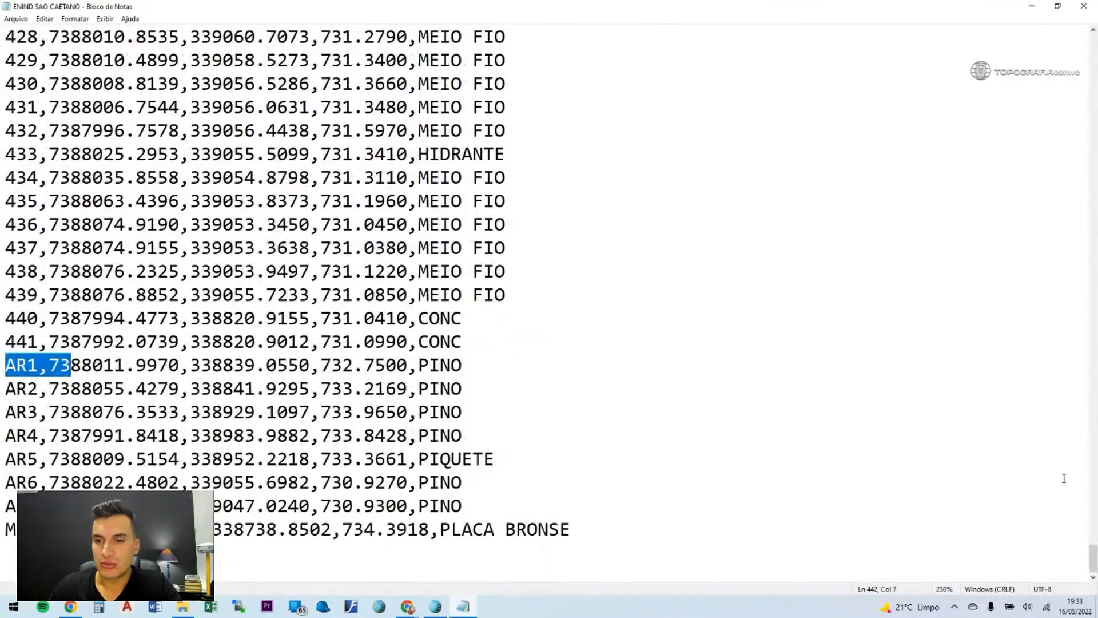
{"action": "left_click_drag", "start_coordinate": [1092, 558], "coordinate": [1093, 49]}
{"action": "left_click_drag", "start_coordinate": [21, 39], "coordinate": [506, 39]}
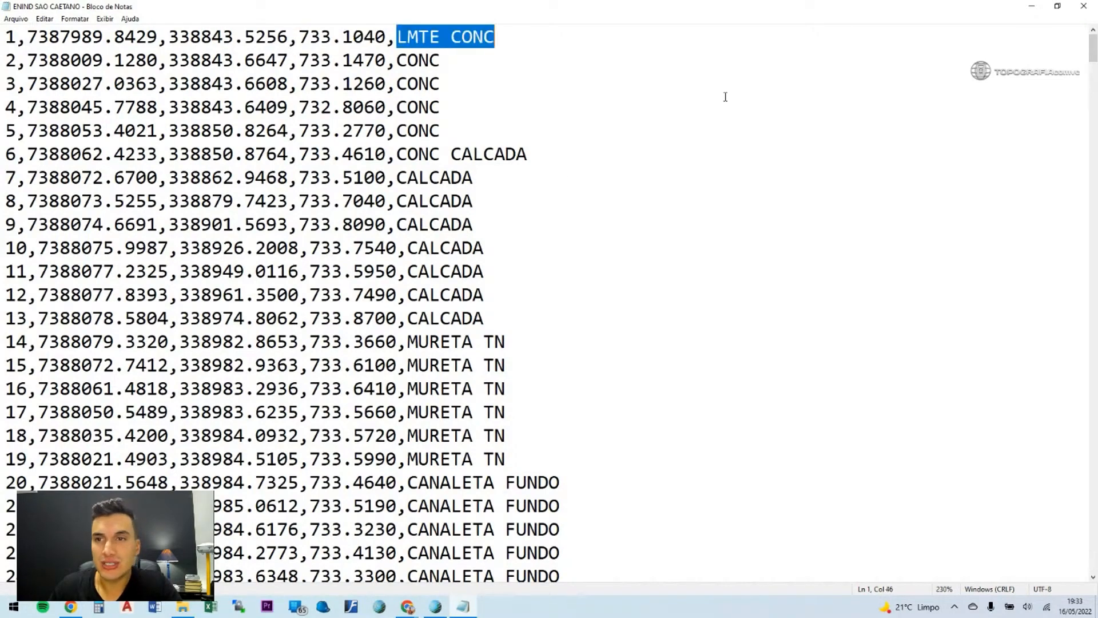
{"action": "left_click", "coordinate": [1032, 6]}
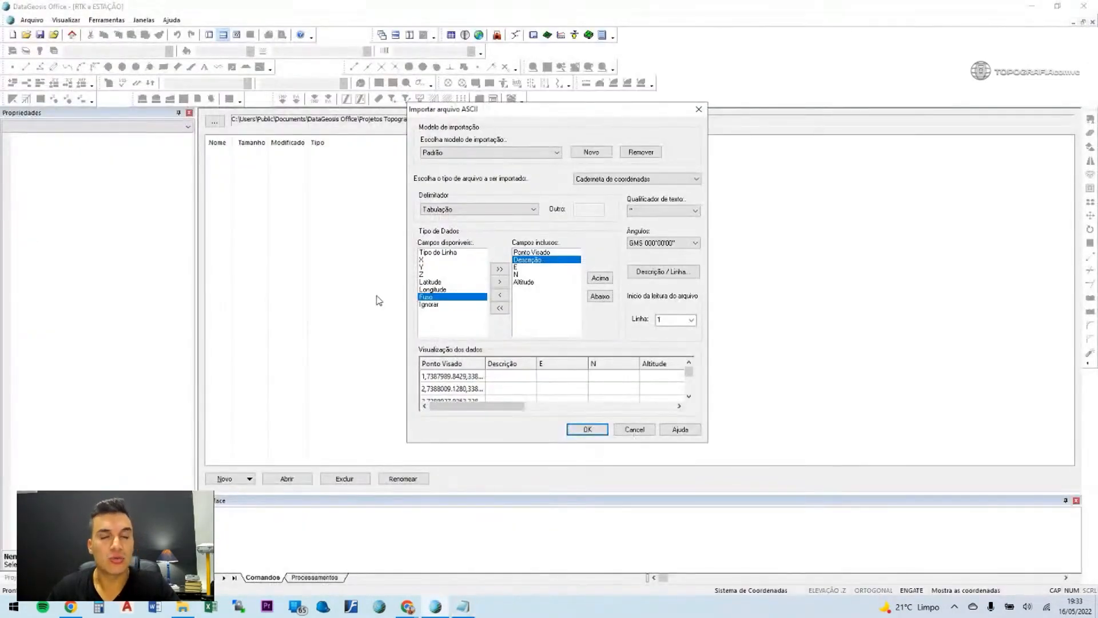
{"action": "left_click", "coordinate": [632, 189]}
{"action": "left_click", "coordinate": [632, 189]}
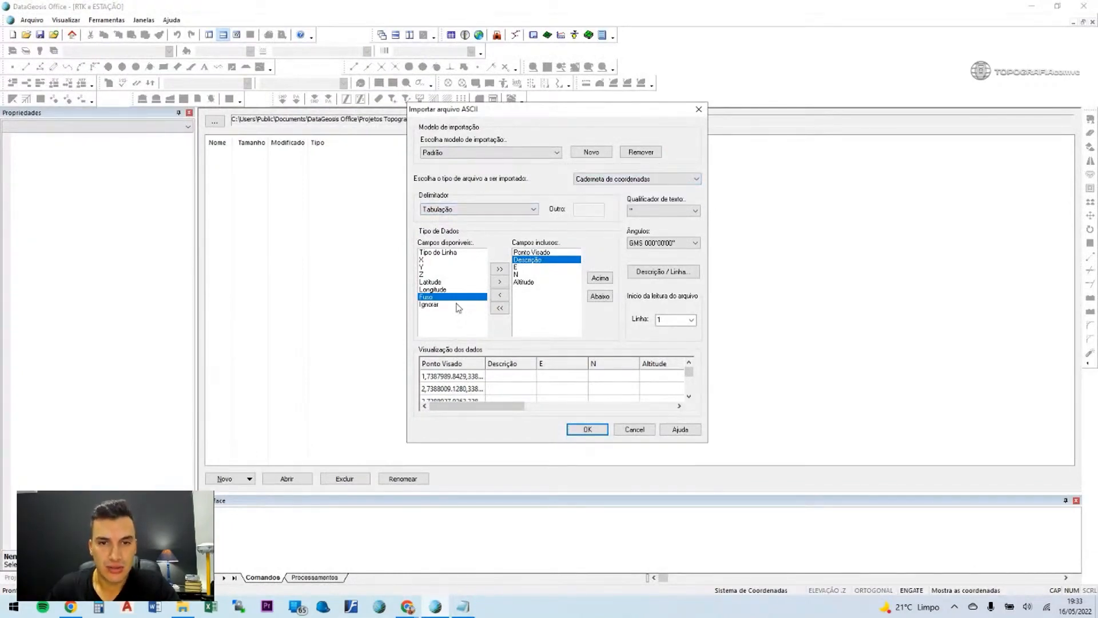
Set the import delimiter to Vírgula.
{"action": "left_click", "coordinate": [520, 210]}
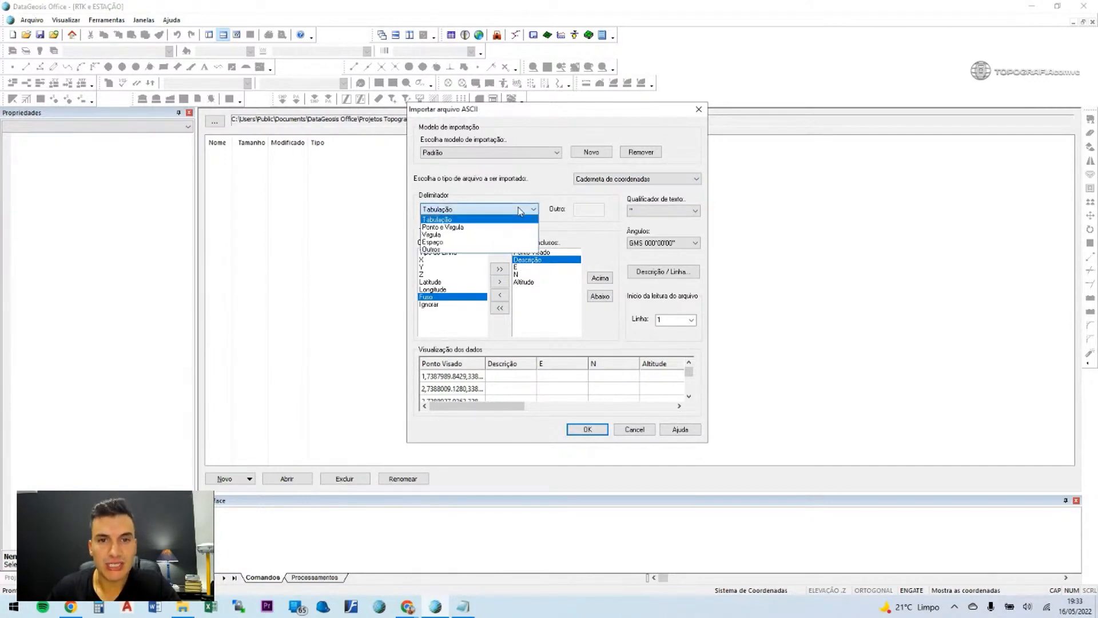
{"action": "left_click", "coordinate": [450, 235]}
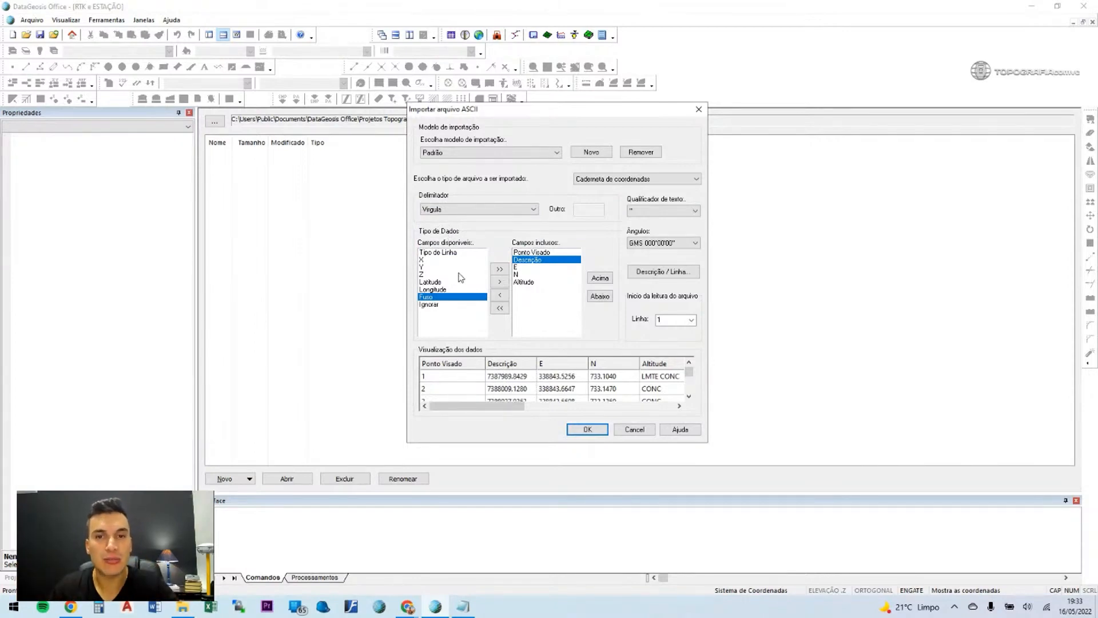
{"action": "left_click", "coordinate": [482, 210]}
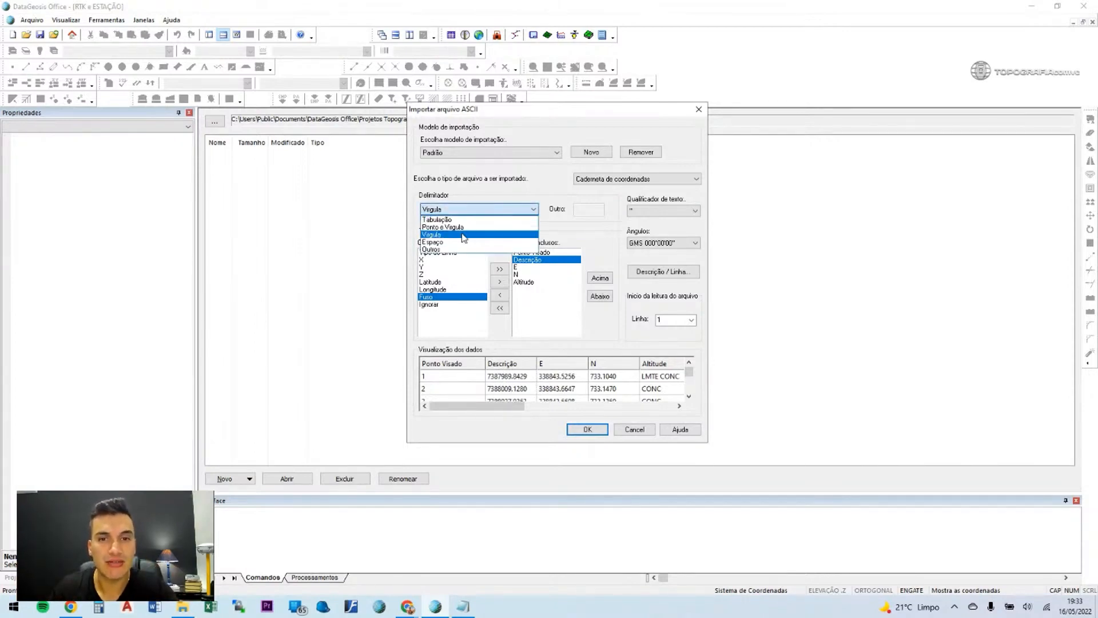
{"action": "left_click", "coordinate": [462, 233]}
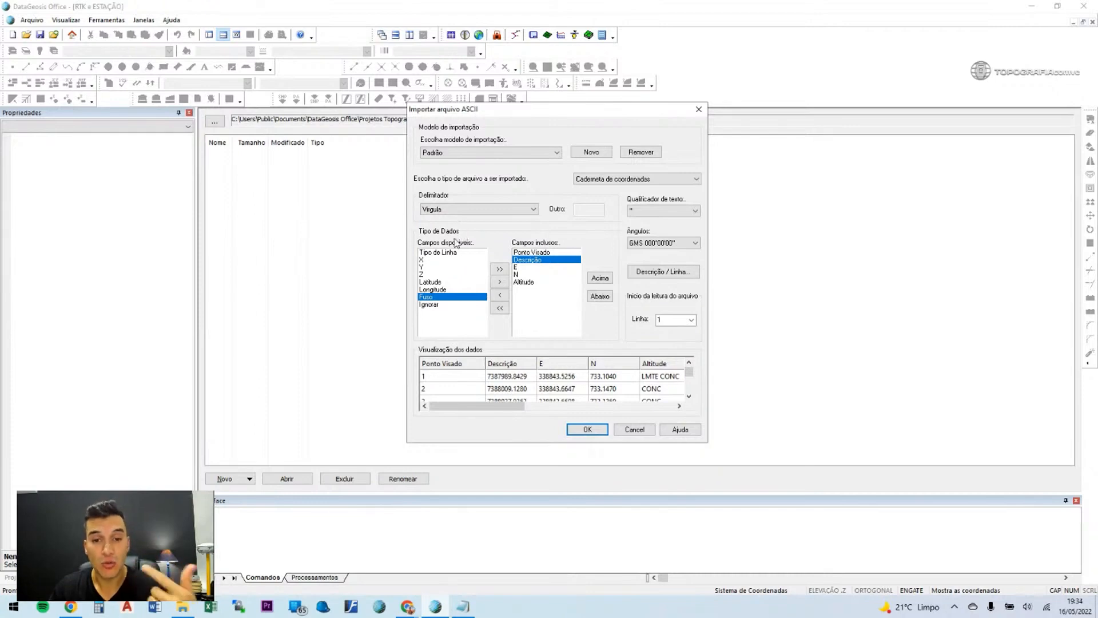
Reorder the included fields to match the text file's first row: Ponto Visado, N, E, Altitude, Descrição.
{"action": "left_click", "coordinate": [463, 607]}
{"action": "left_click_drag", "start_coordinate": [5, 37], "coordinate": [553, 41]}
{"action": "left_click", "coordinate": [1033, 8]}
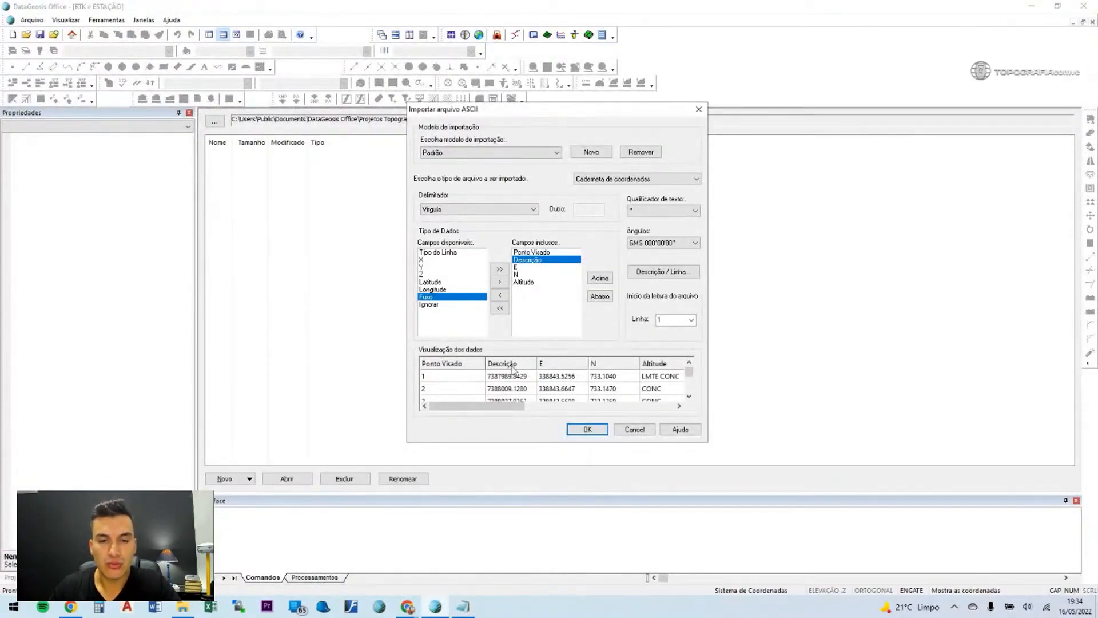
{"action": "left_click", "coordinate": [601, 297]}
{"action": "left_click", "coordinate": [601, 298]}
{"action": "left_click", "coordinate": [600, 297]}
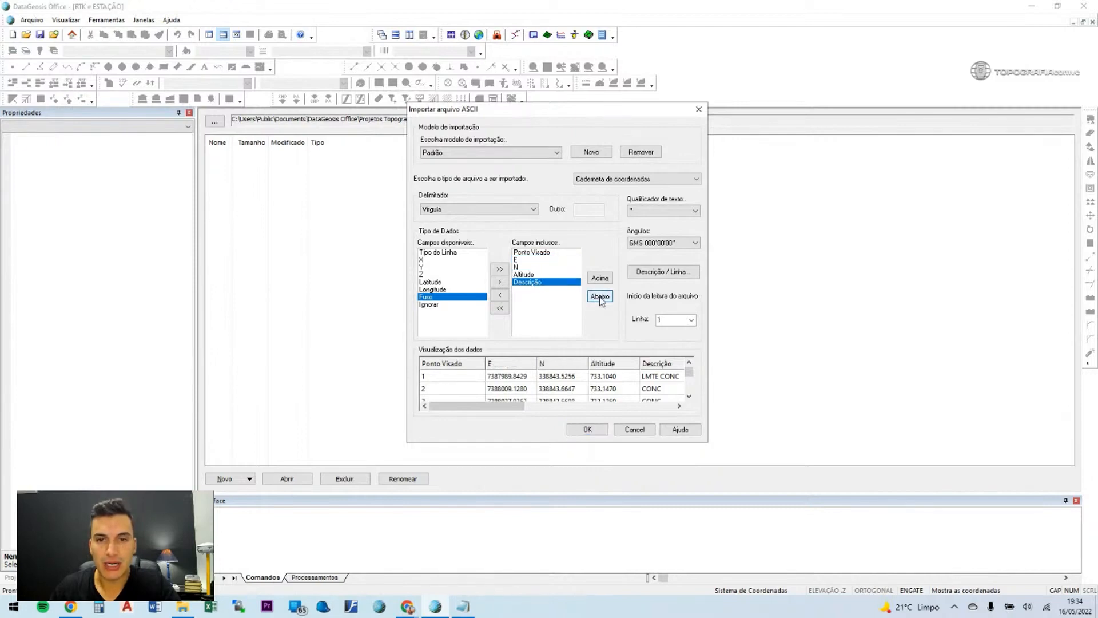
{"action": "left_click", "coordinate": [523, 260]}
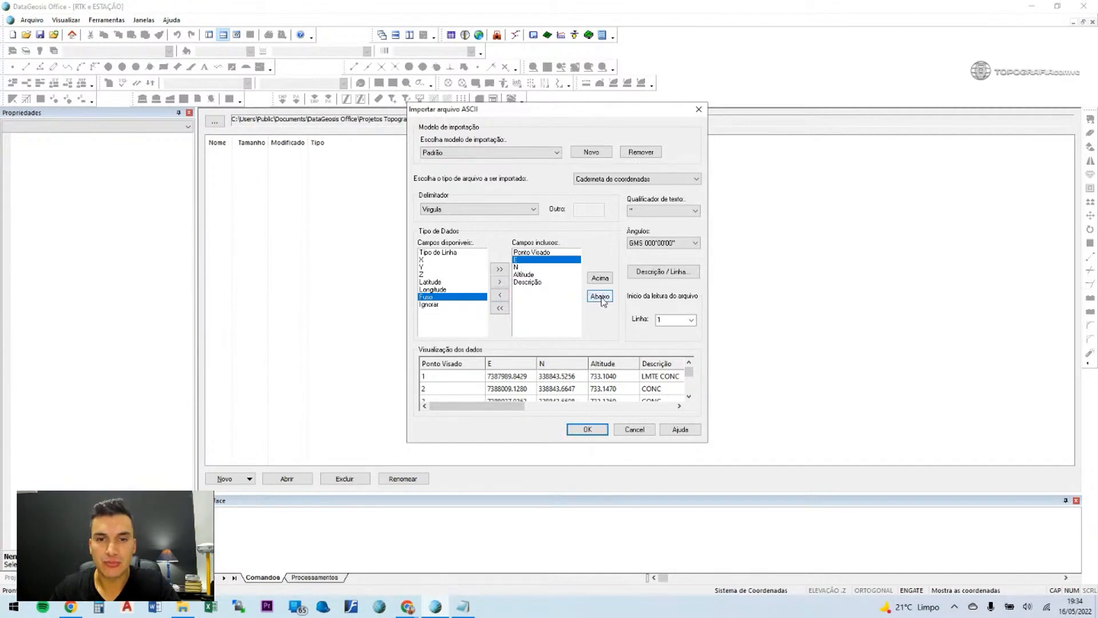
{"action": "left_click", "coordinate": [600, 297]}
Check the Ponto Visado, N, E, Altitude and Descrição columns in the data preview against the included field order.
{"action": "left_click", "coordinate": [533, 261]}
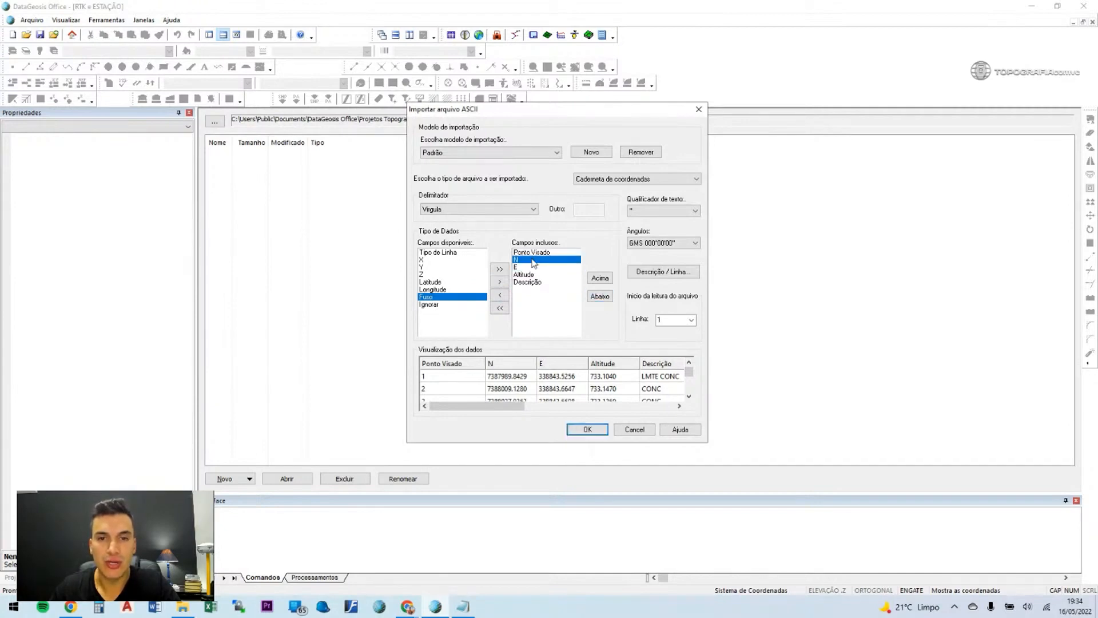
{"action": "left_click", "coordinate": [536, 282]}
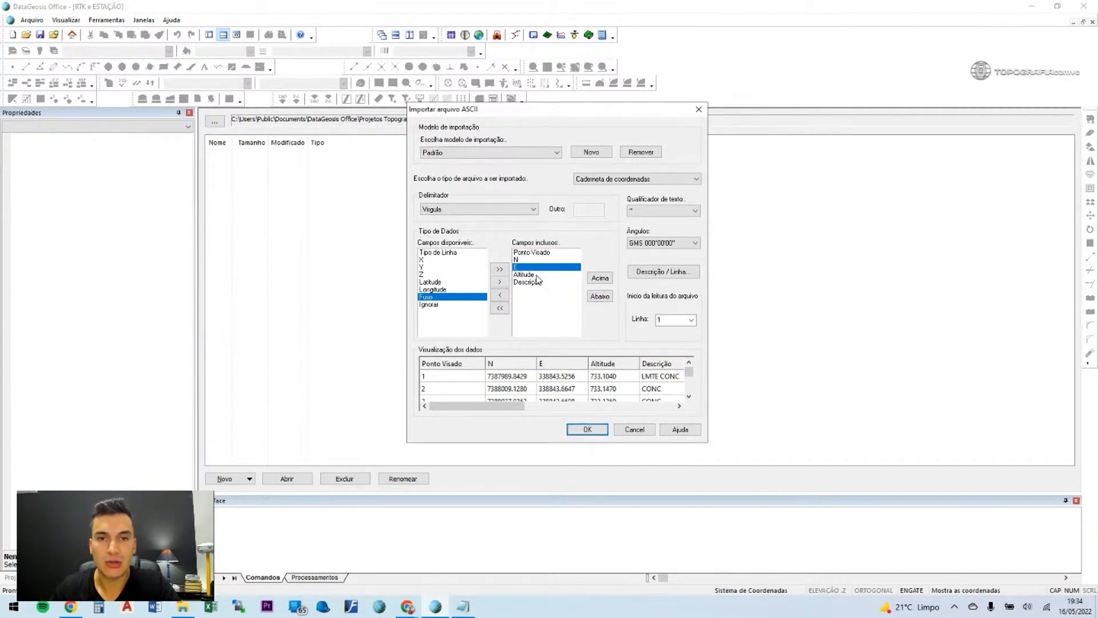
{"action": "left_click", "coordinate": [456, 366]}
{"action": "left_click", "coordinate": [515, 365]}
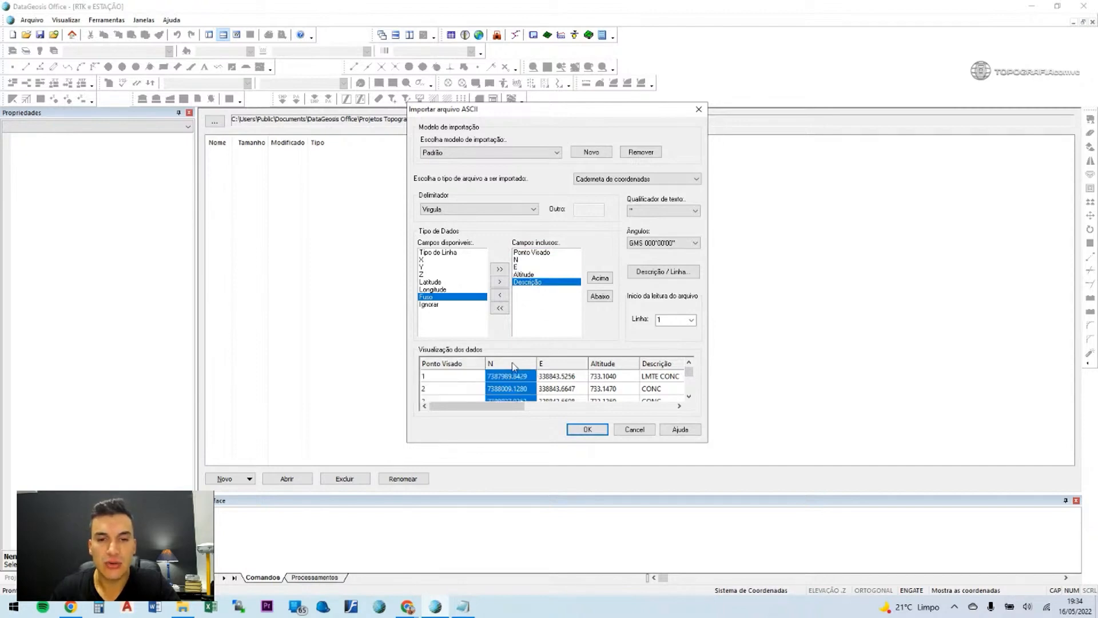
{"action": "left_click", "coordinate": [558, 366]}
{"action": "left_click", "coordinate": [604, 365]}
{"action": "left_click", "coordinate": [661, 366]}
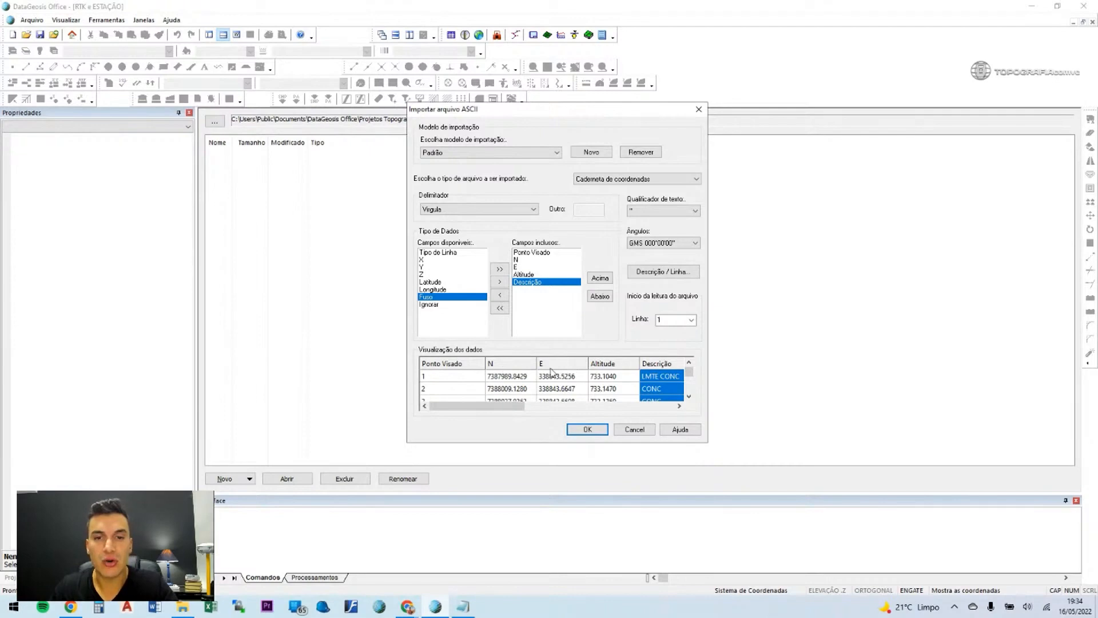
Review the N, E, Altitude and Descrição values in the import preview, narrowing the Ponto Visado column.
{"action": "left_click", "coordinate": [513, 366]}
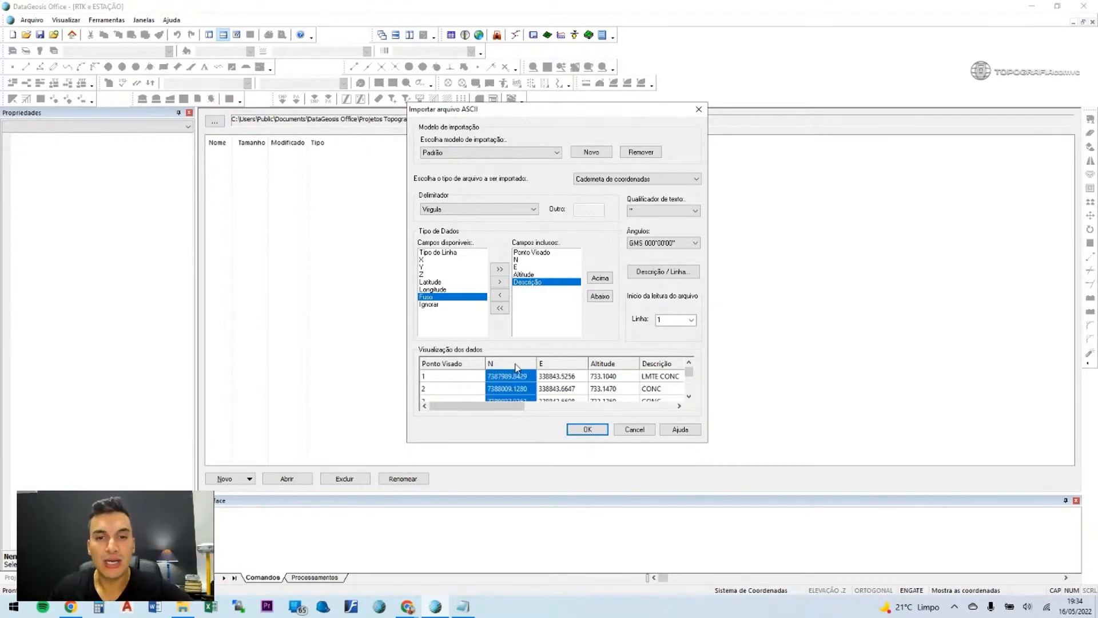
{"action": "left_click", "coordinate": [563, 365]}
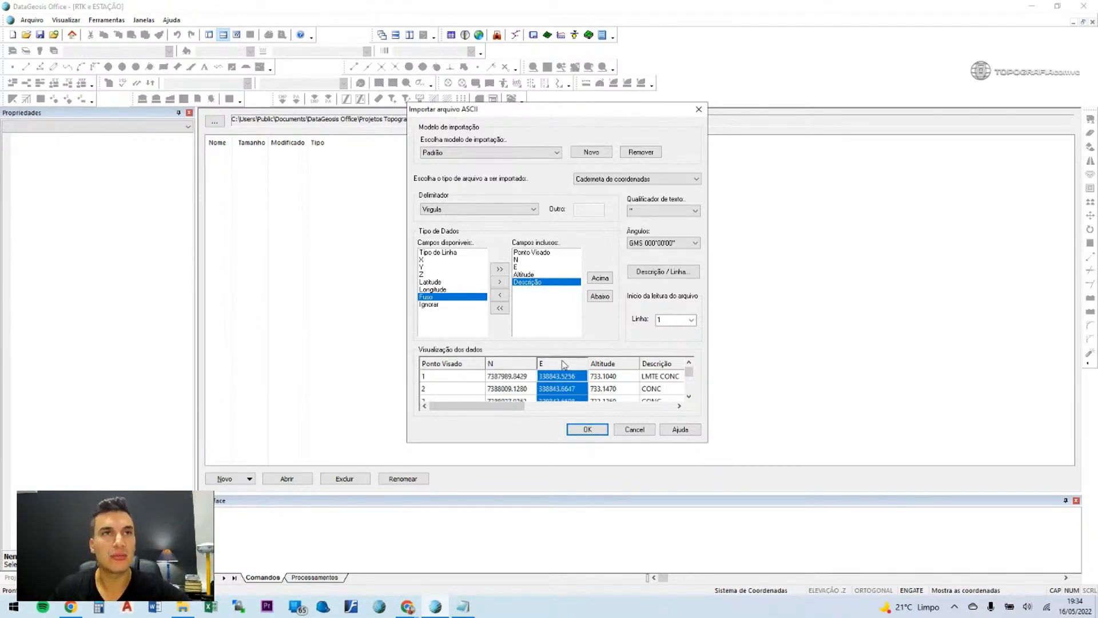
{"action": "left_click", "coordinate": [511, 365]}
{"action": "left_click", "coordinate": [546, 366]}
{"action": "left_click", "coordinate": [513, 365]}
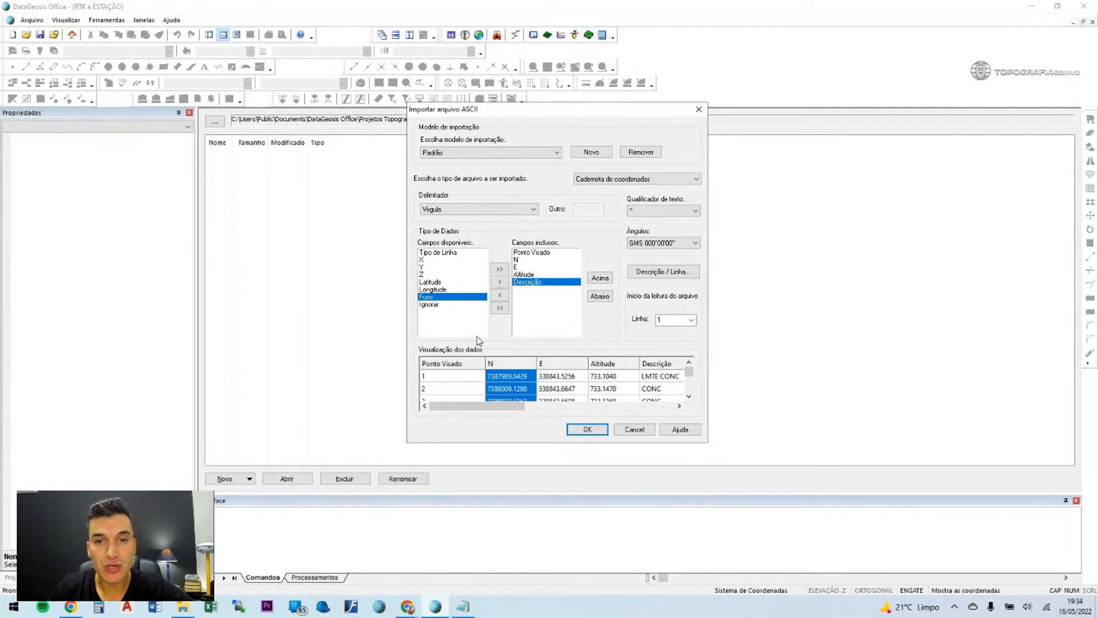
{"action": "left_click_drag", "start_coordinate": [478, 360], "coordinate": [473, 359]}
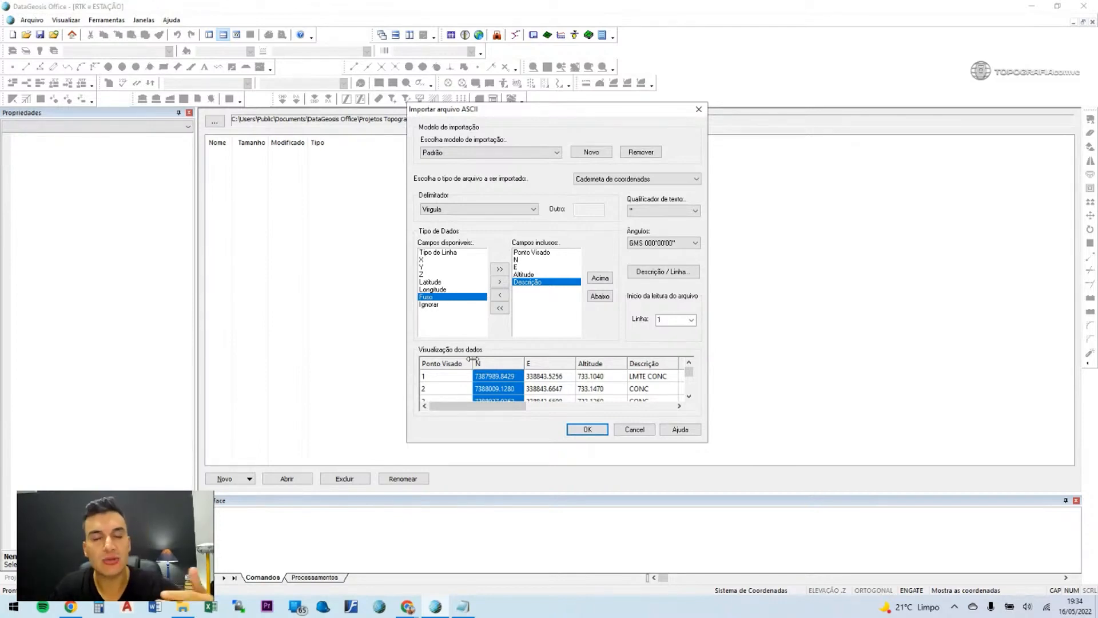
{"action": "left_click", "coordinate": [457, 366]}
{"action": "left_click", "coordinate": [500, 364]}
{"action": "left_click", "coordinate": [560, 365]}
{"action": "left_click", "coordinate": [596, 367]}
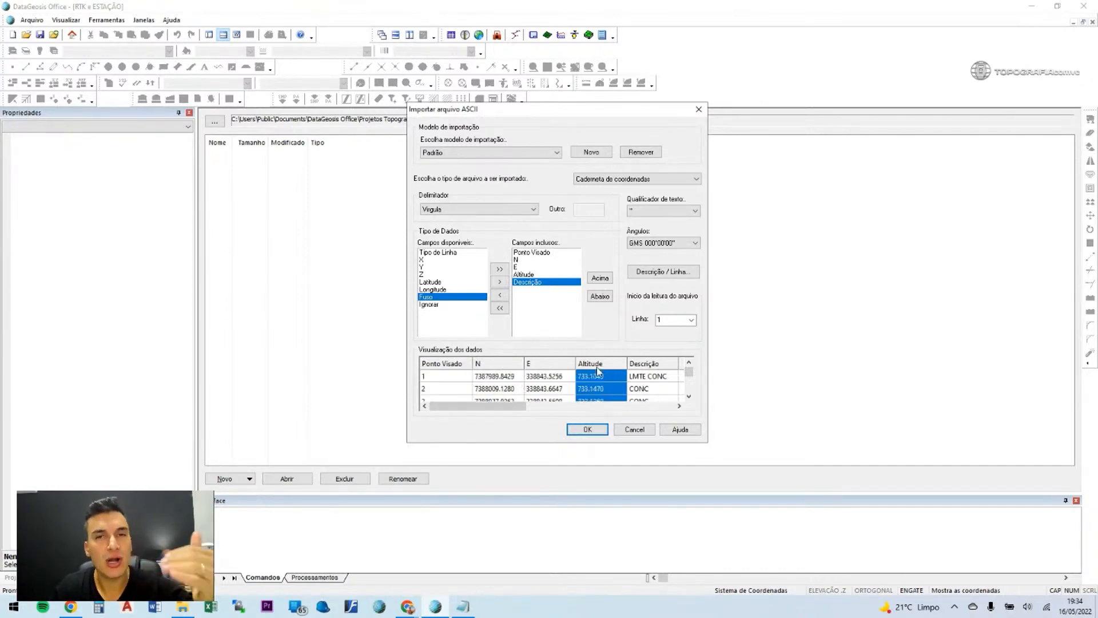
{"action": "left_click_drag", "start_coordinate": [689, 387], "coordinate": [689, 369]}
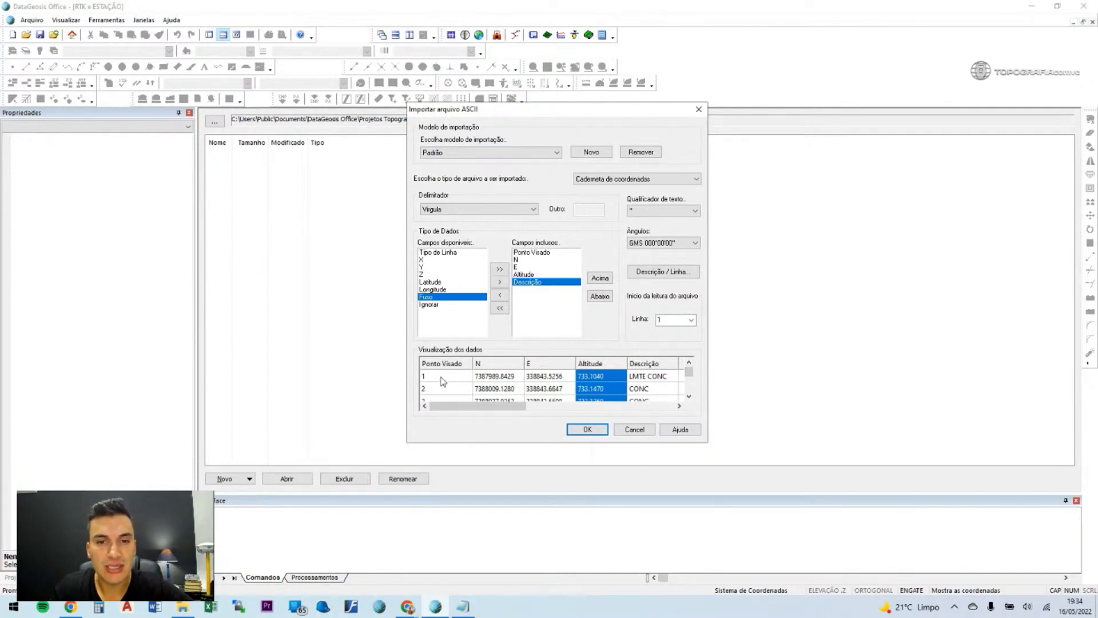
{"action": "left_click", "coordinate": [657, 366]}
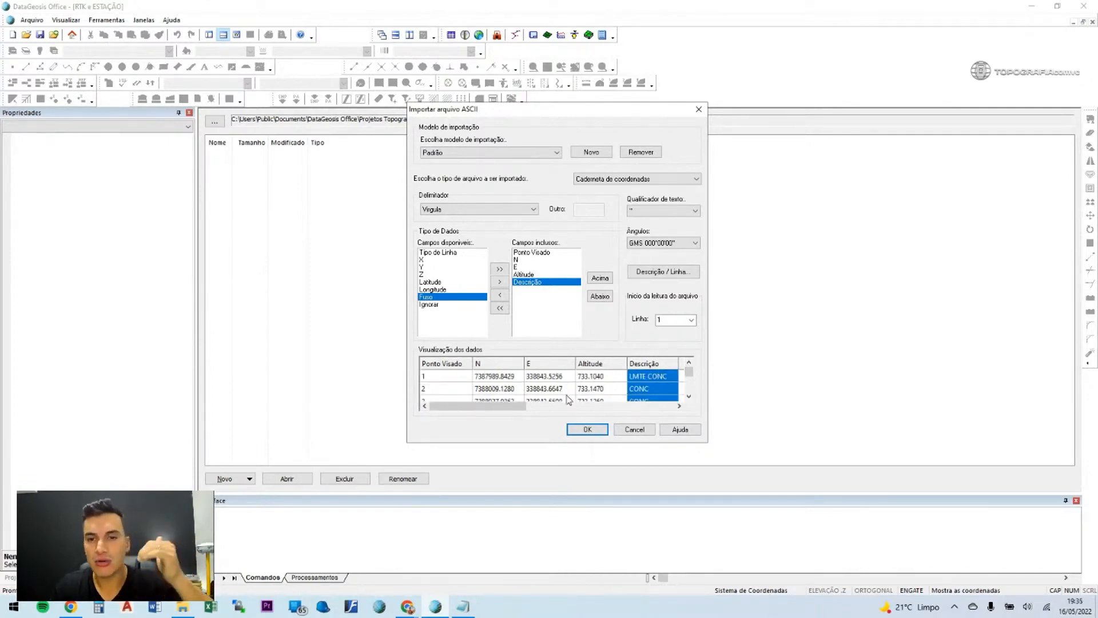
Import the points with datum SIRGAS 2000, Zona 23 and hemisphere Sul, naming the field book PONTOS RTK.
{"action": "left_click", "coordinate": [587, 429]}
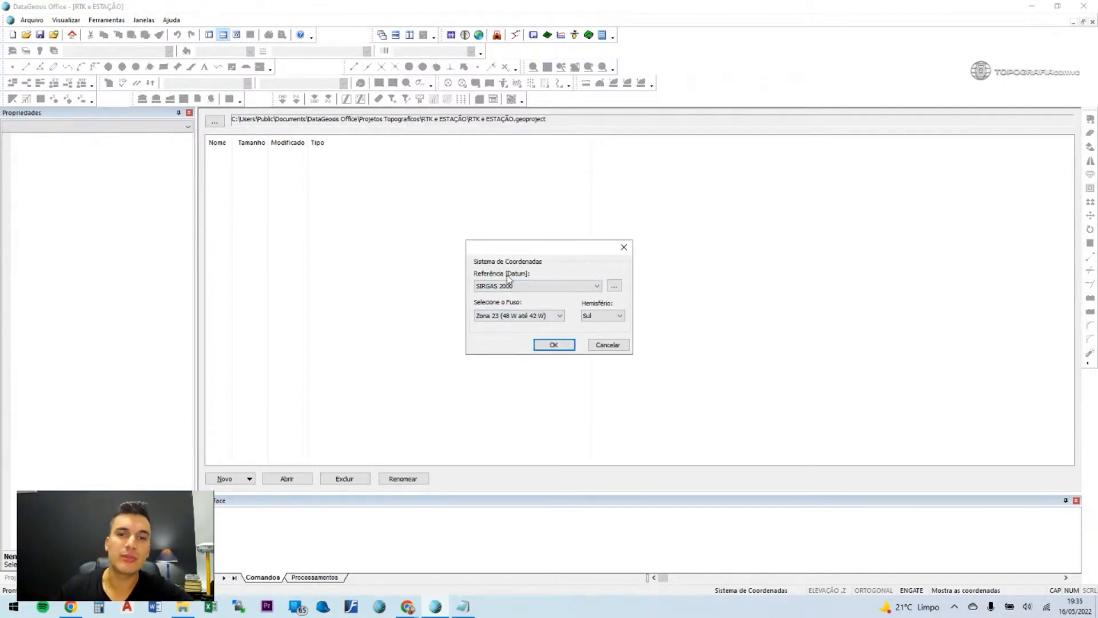
{"action": "left_click", "coordinate": [554, 346]}
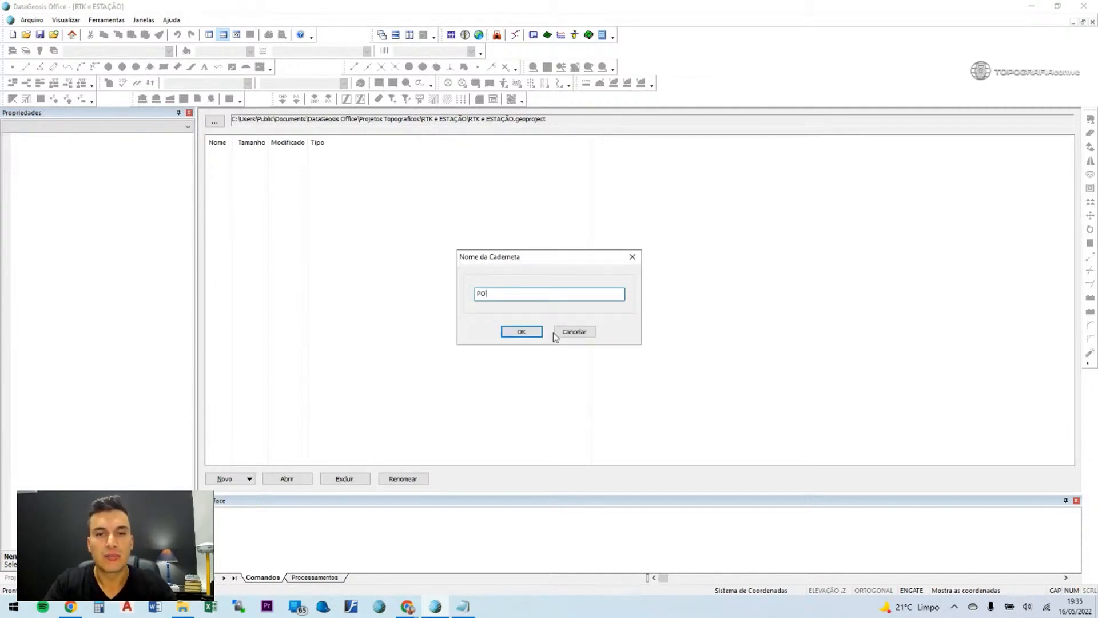
{"action": "key", "text": "Return"}
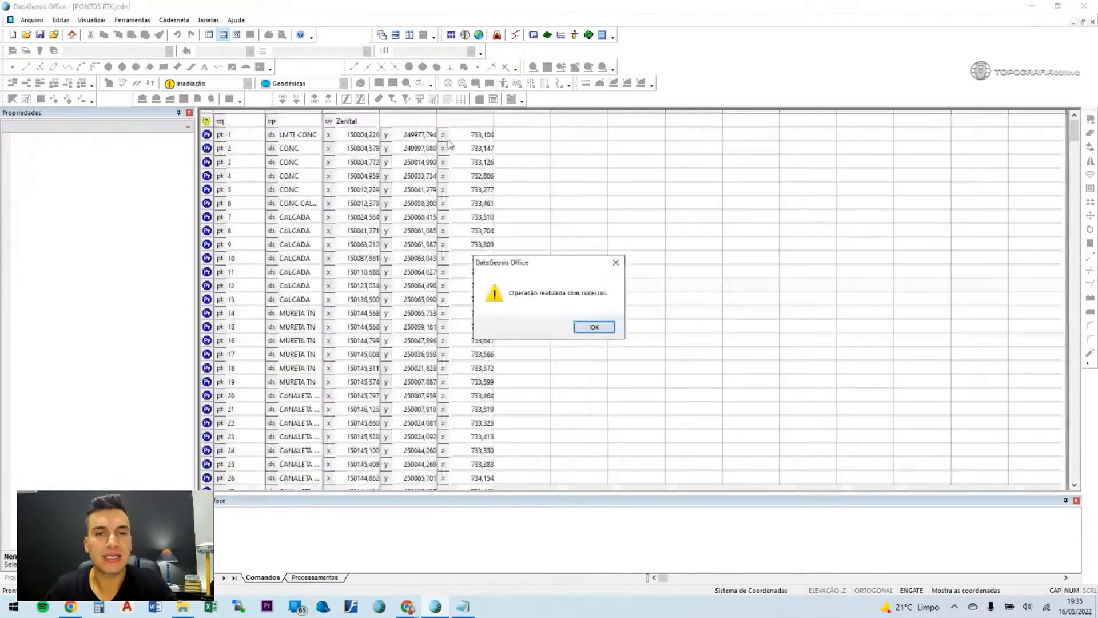
{"action": "left_click", "coordinate": [589, 327]}
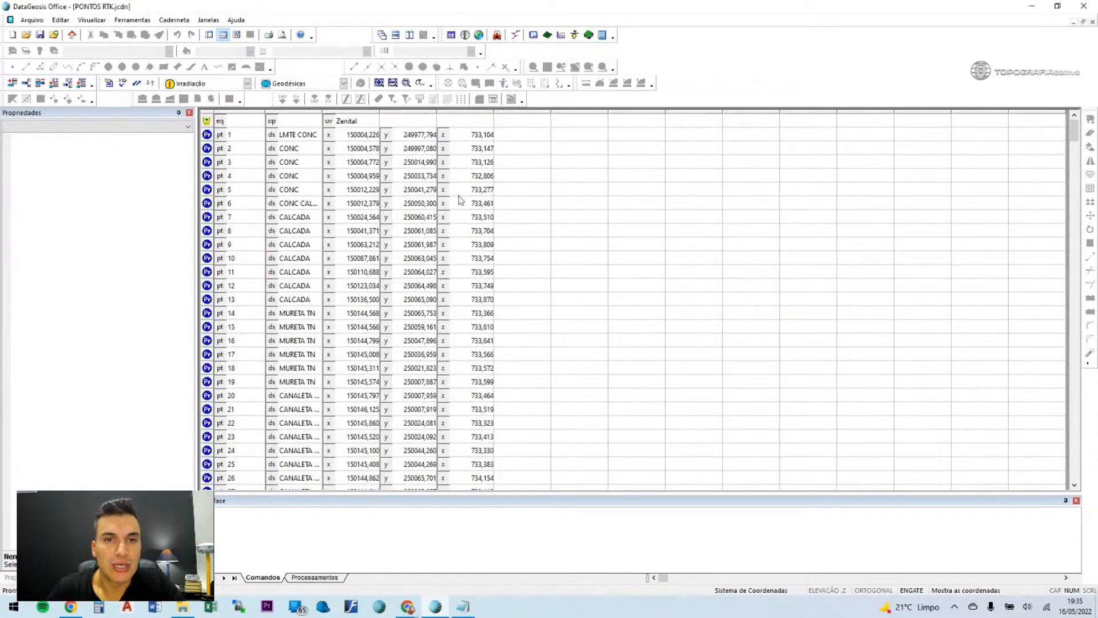
Examine the x, y and z columns of the imported field book and the AR1 row near the end of the list.
{"action": "left_click", "coordinate": [362, 116]}
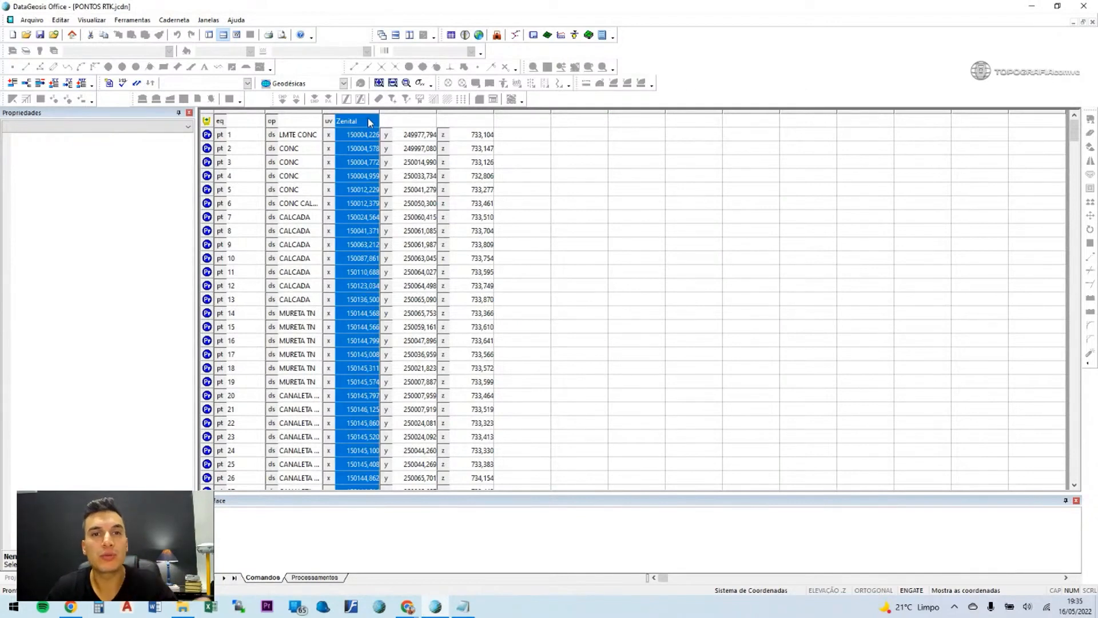
{"action": "left_click", "coordinate": [415, 117]}
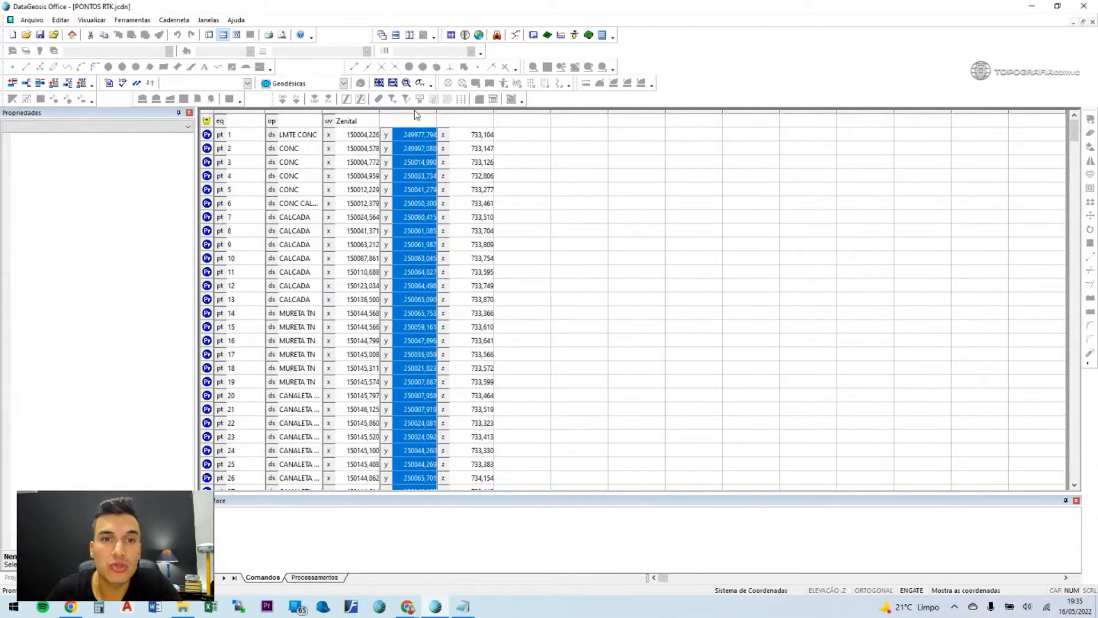
{"action": "left_click_drag", "start_coordinate": [365, 117], "coordinate": [511, 122]}
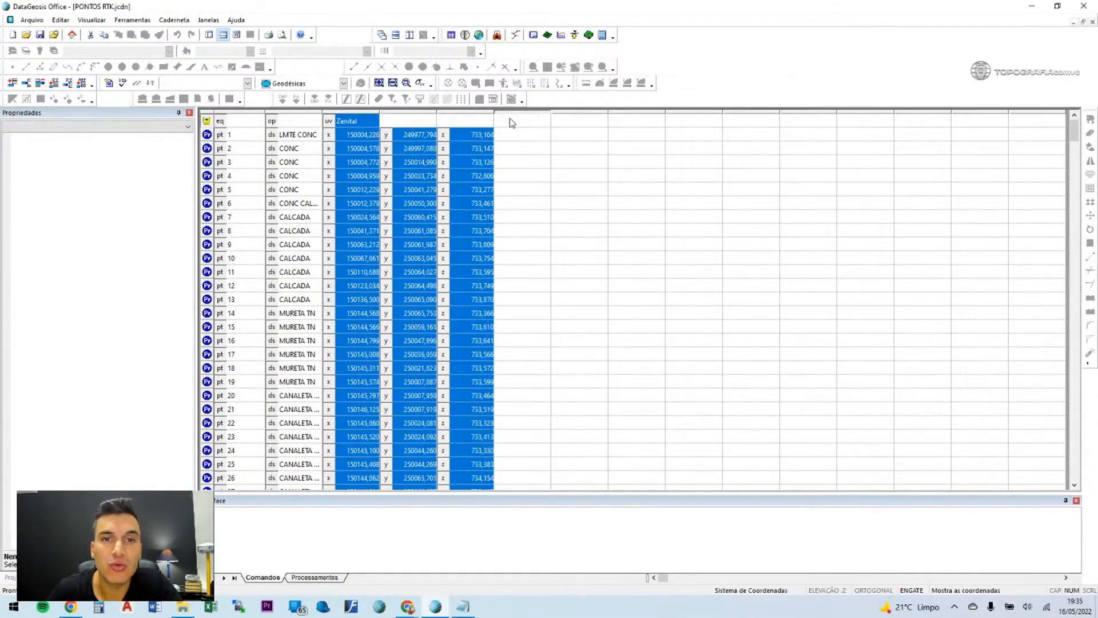
{"action": "left_click", "coordinate": [457, 115]}
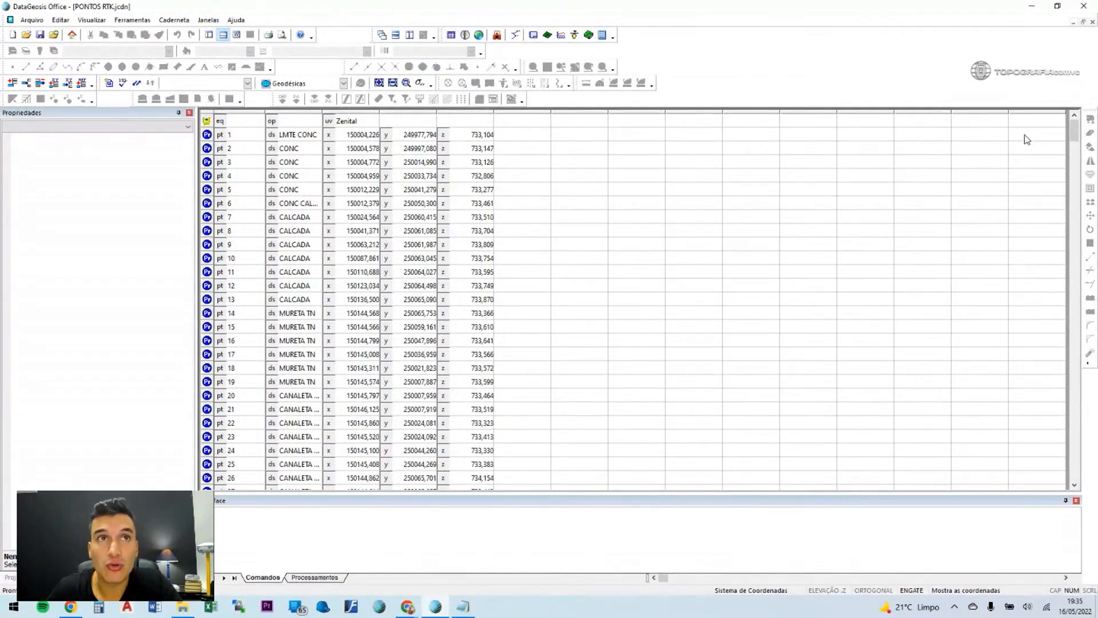
{"action": "left_click_drag", "start_coordinate": [1076, 135], "coordinate": [834, 477]}
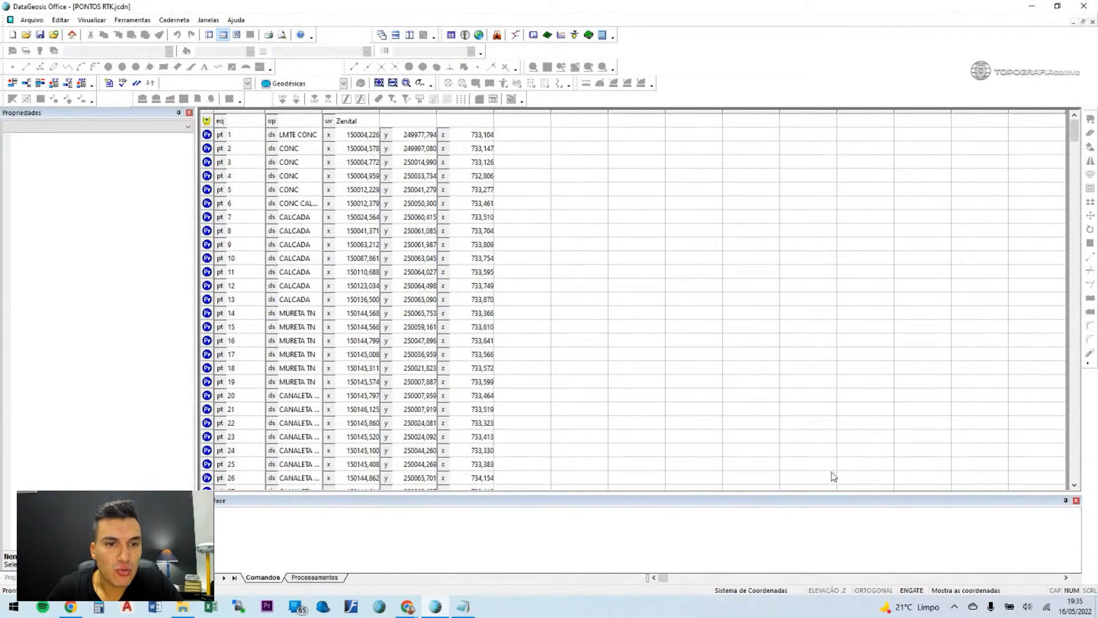
{"action": "left_click_drag", "start_coordinate": [1075, 136], "coordinate": [1090, 484]}
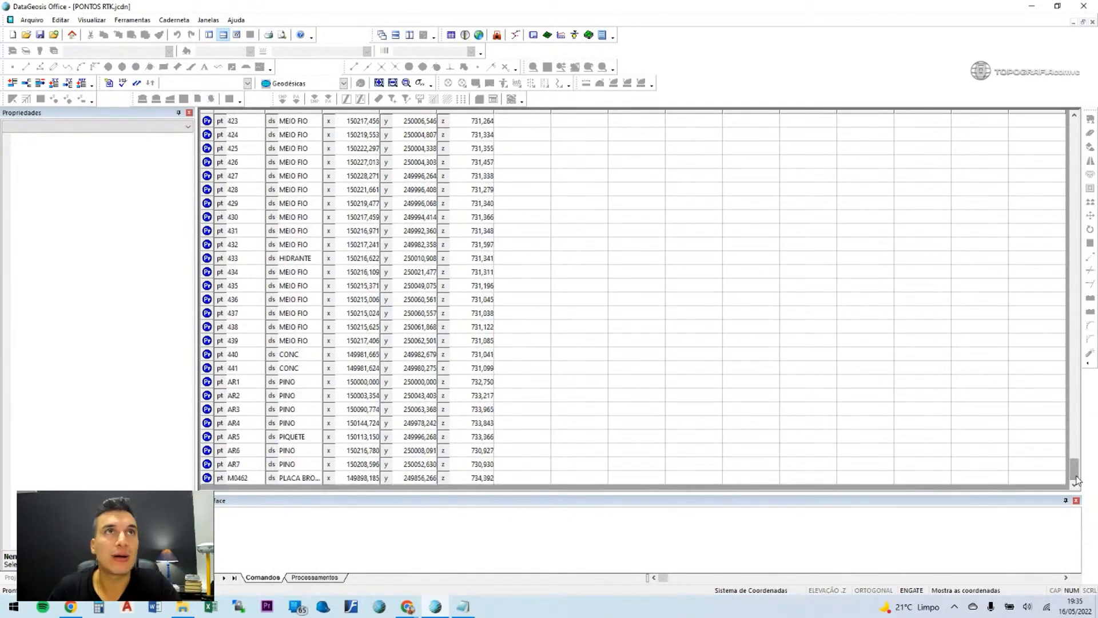
{"action": "left_click", "coordinate": [206, 384]}
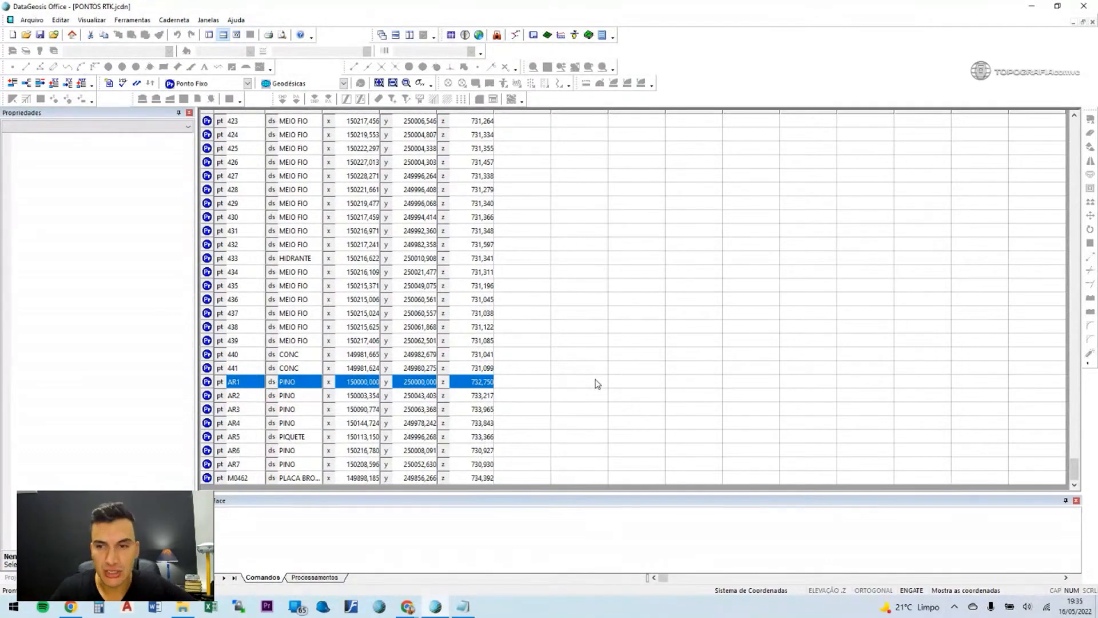
{"action": "left_click_drag", "start_coordinate": [1074, 469], "coordinate": [1064, 117]}
{"action": "scroll", "coordinate": [375, 118], "scroll_direction": "up", "scroll_amount": 1}
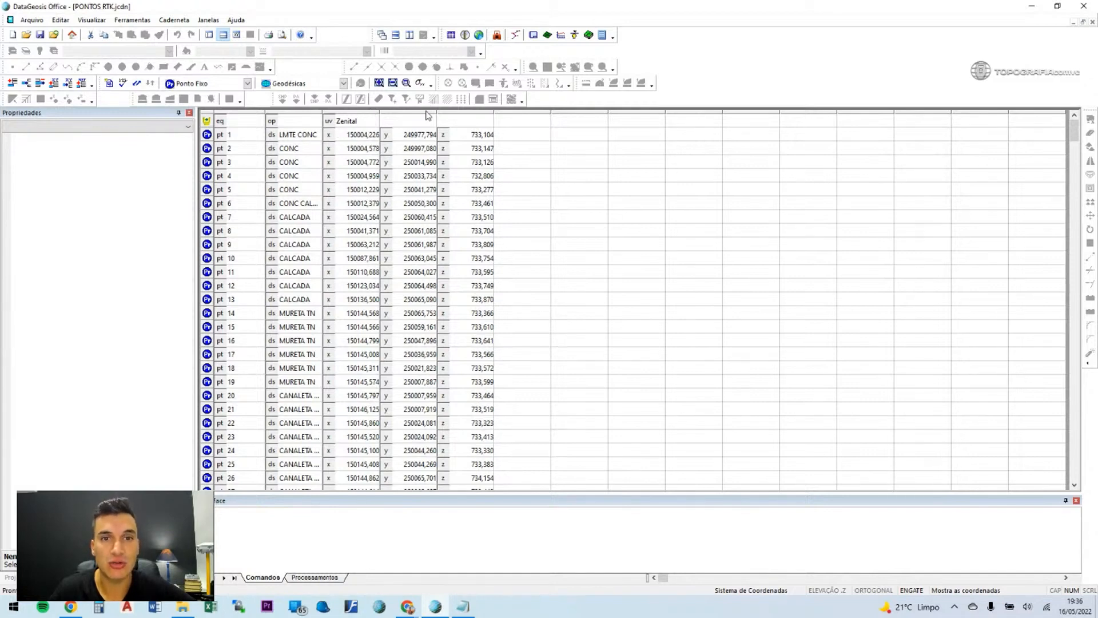
Recalculate the PONTOS RTK field book and widen its latitude and longitude columns to show the full values.
{"action": "left_click", "coordinate": [178, 21]}
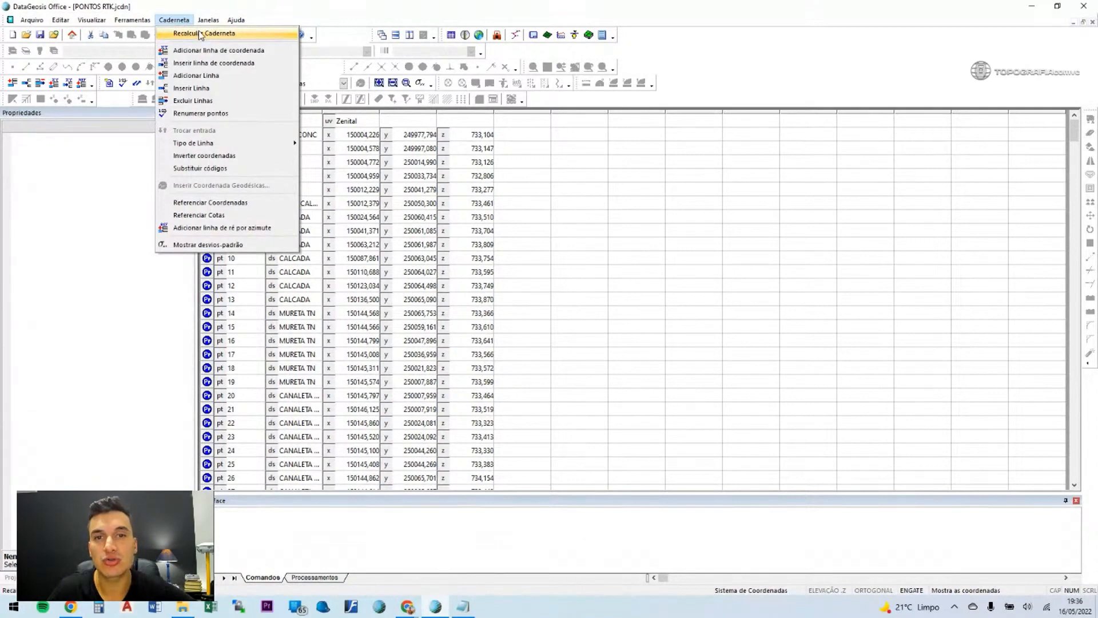
{"action": "left_click", "coordinate": [200, 35]}
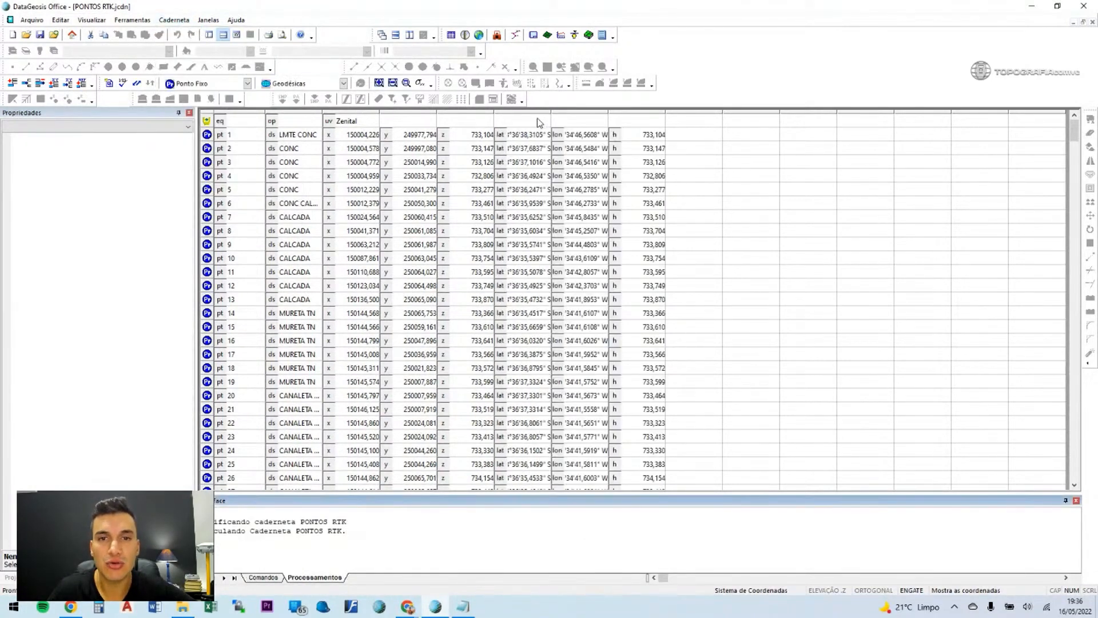
{"action": "left_click_drag", "start_coordinate": [551, 110], "coordinate": [572, 111]}
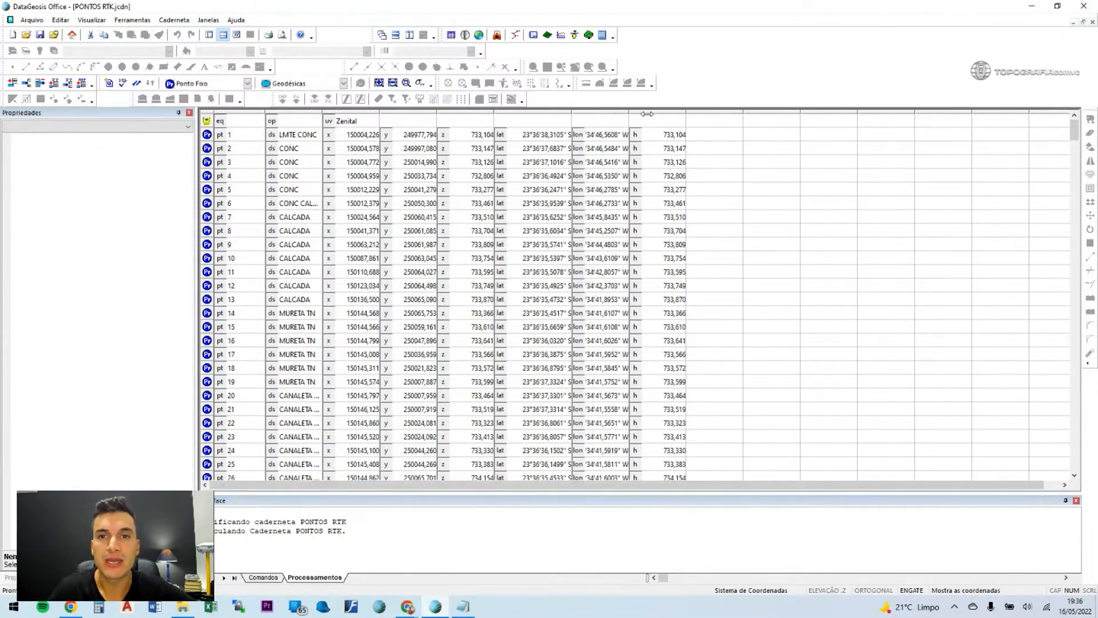
{"action": "left_click_drag", "start_coordinate": [638, 113], "coordinate": [660, 112]}
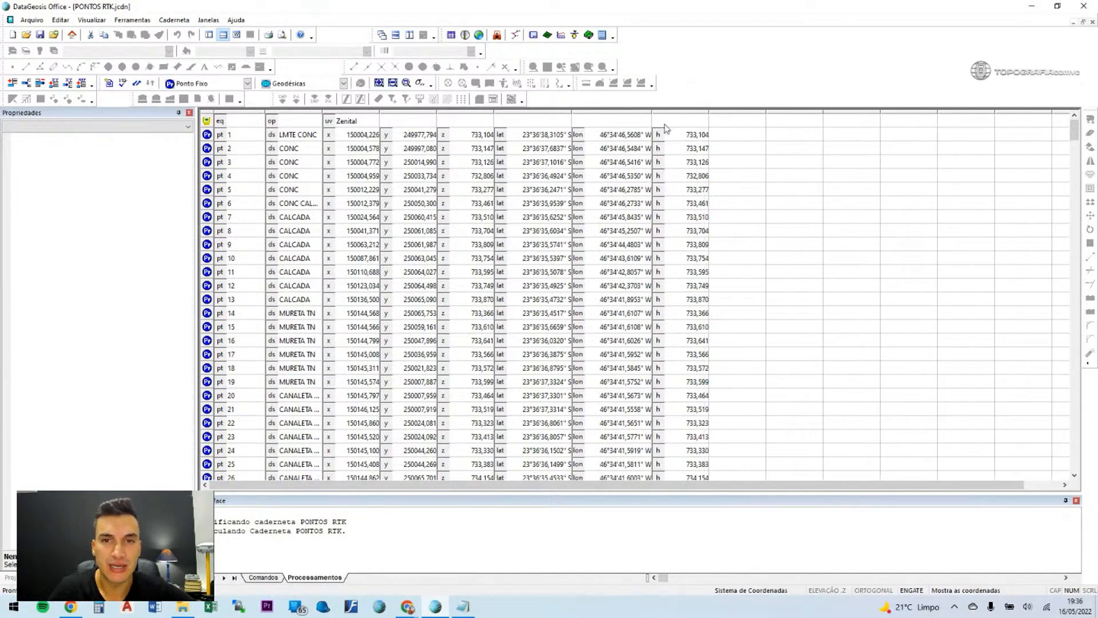
Select the latitude, longitude and height columns and switch the field book's coordinate display to UTM.
{"action": "left_click", "coordinate": [539, 119]}
{"action": "left_click", "coordinate": [675, 121], "text": "shift"}
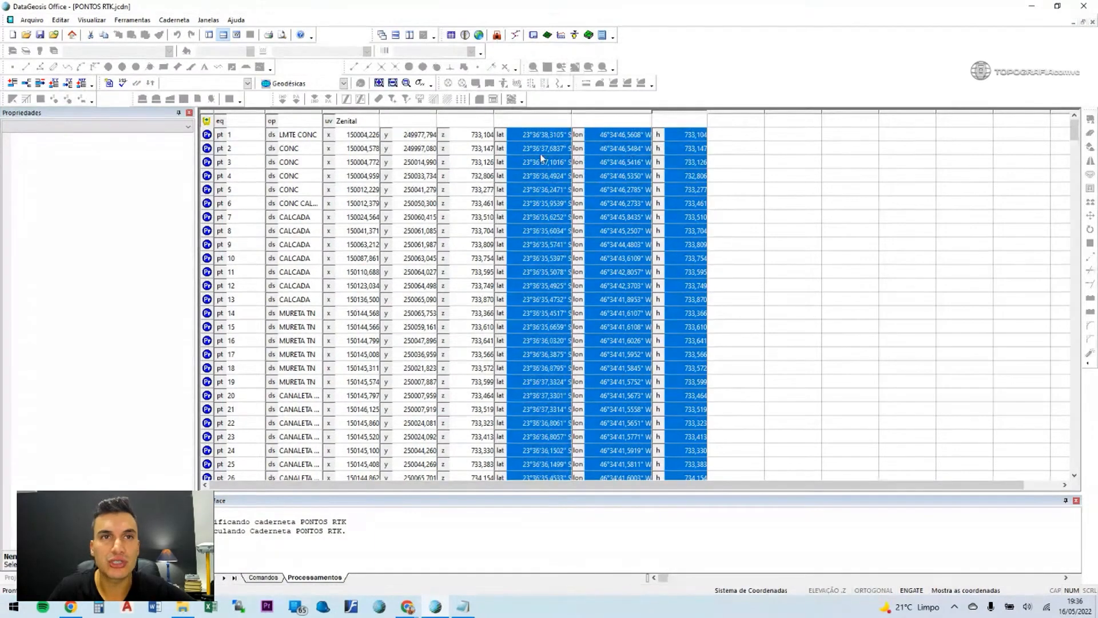
{"action": "left_click", "coordinate": [344, 84]}
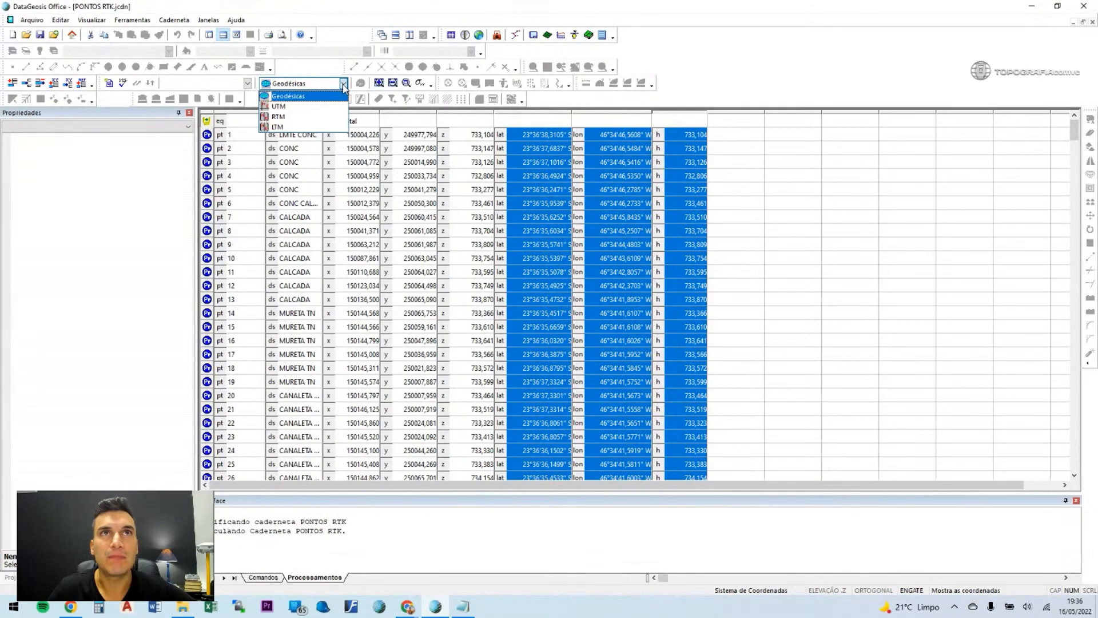
{"action": "left_click", "coordinate": [278, 106]}
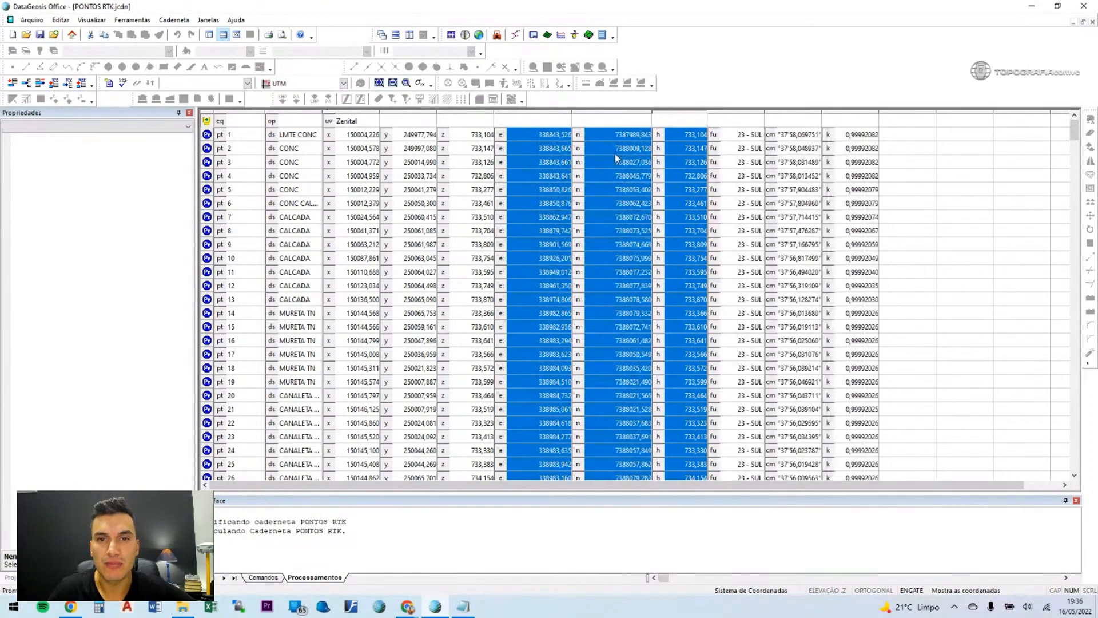
Compare point 1's northing in the ENIND SAO CAETANO text file with its n value in the field book.
{"action": "left_click", "coordinate": [463, 608]}
{"action": "left_click_drag", "start_coordinate": [484, 12], "coordinate": [630, 154]}
{"action": "left_click", "coordinate": [584, 184]}
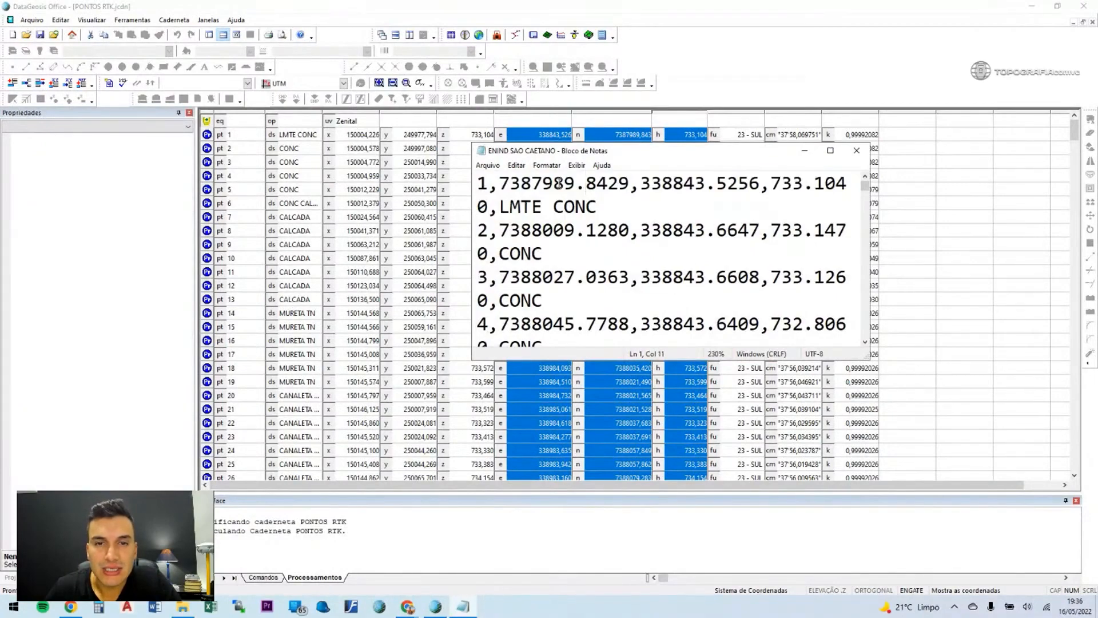
{"action": "left_click_drag", "start_coordinate": [499, 183], "coordinate": [575, 184]}
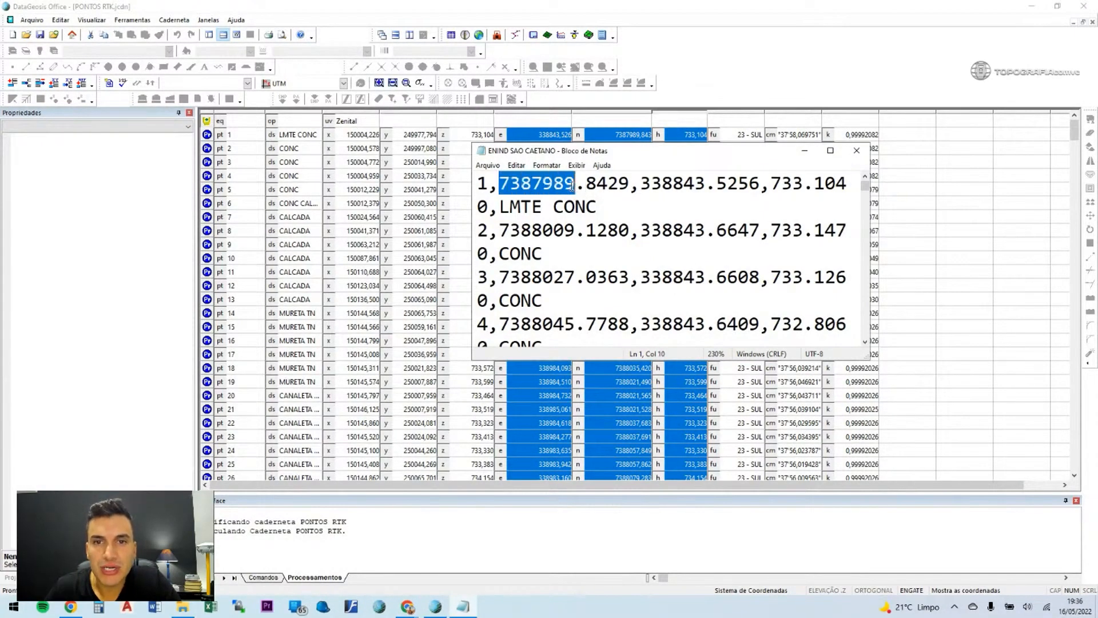
{"action": "left_click_drag", "start_coordinate": [607, 147], "coordinate": [710, 147]}
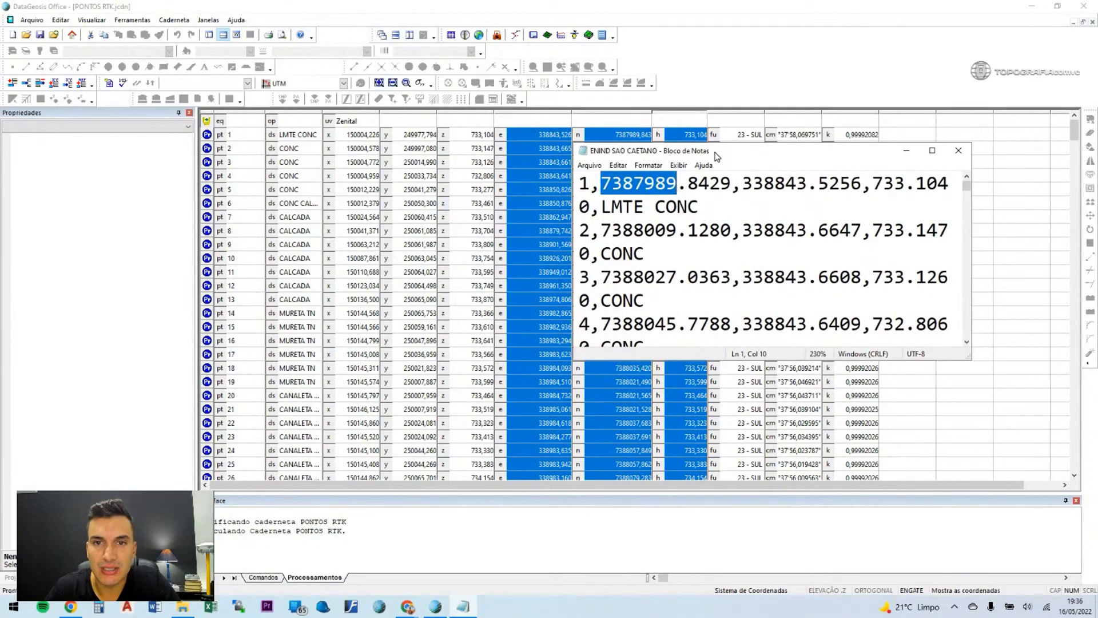
{"action": "left_click", "coordinate": [208, 136]}
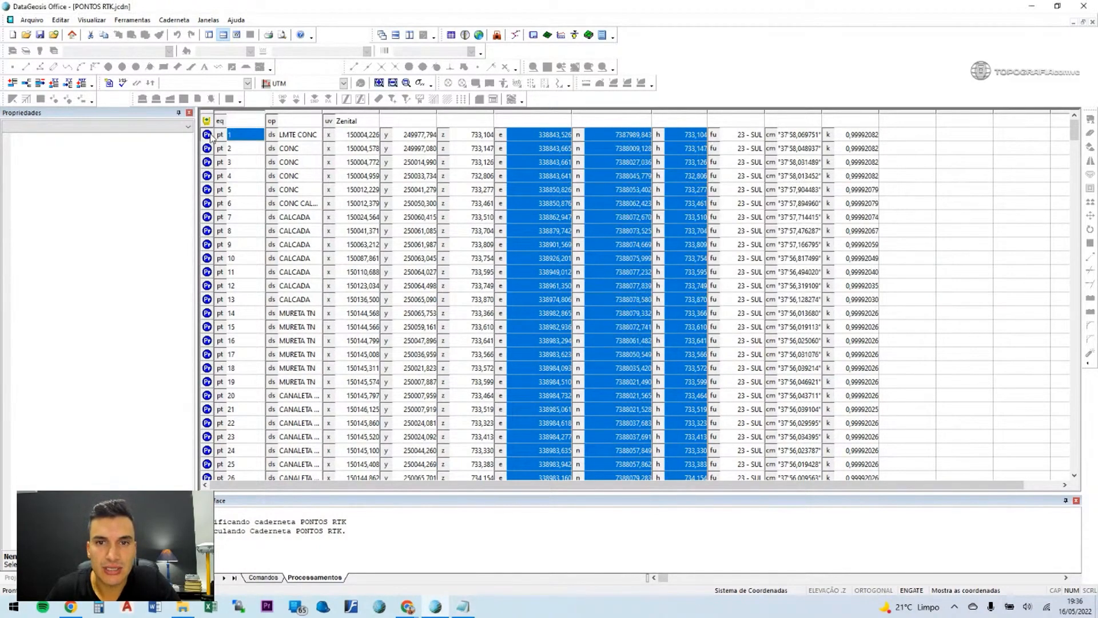
{"action": "left_click", "coordinate": [210, 137]}
{"action": "left_click", "coordinate": [463, 607]}
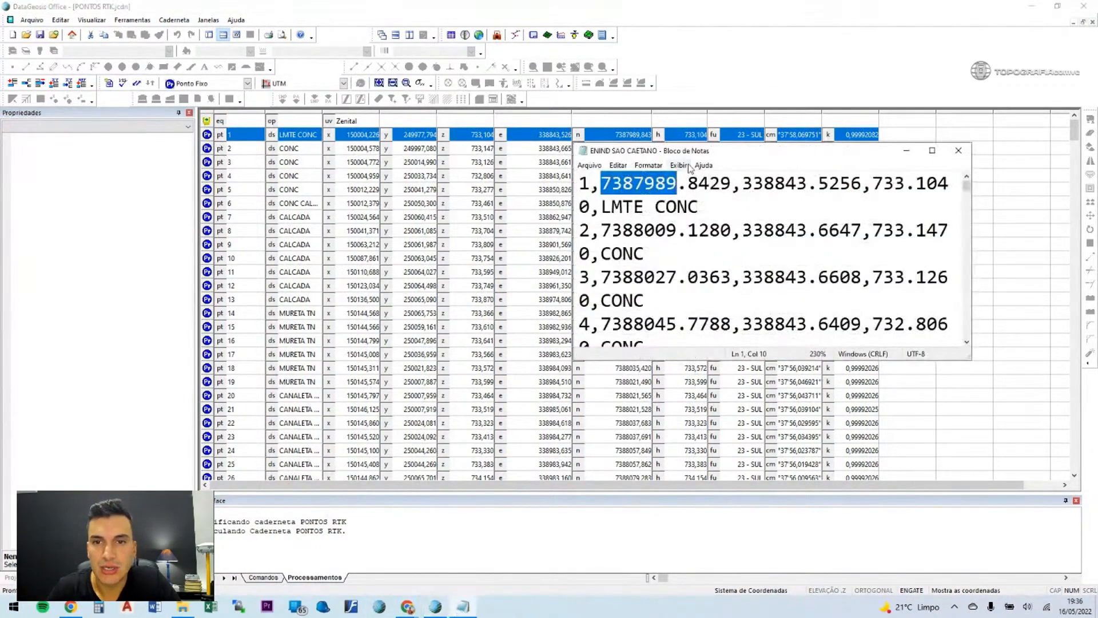
{"action": "left_click_drag", "start_coordinate": [613, 183], "coordinate": [732, 183]}
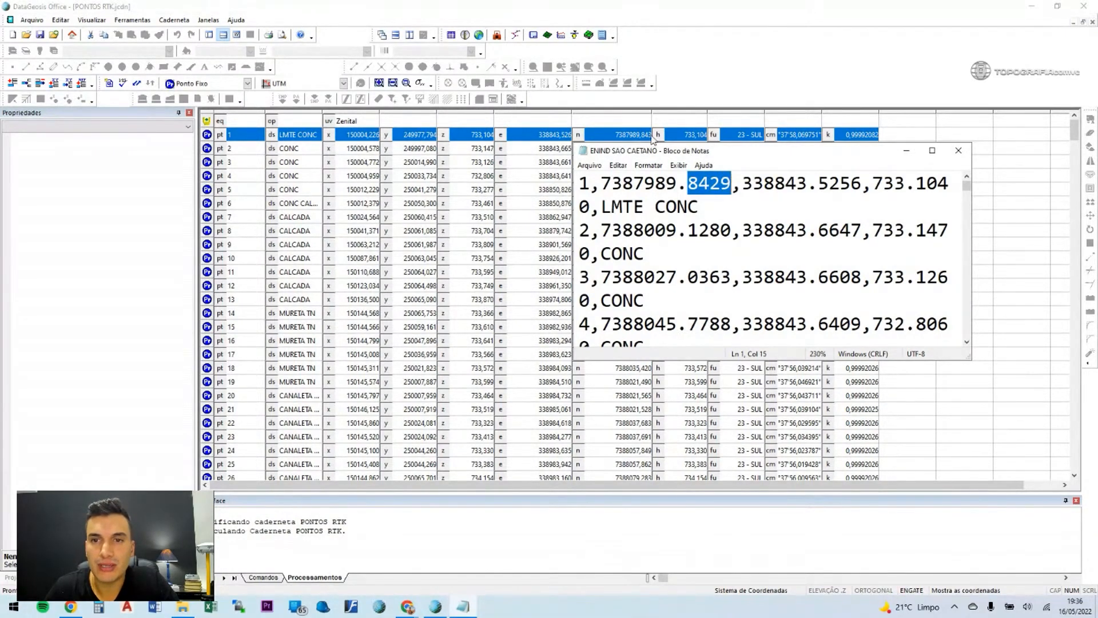
Compare point 1's easting and altitude in the text file with its e and h values in the field book.
{"action": "left_click_drag", "start_coordinate": [710, 183], "coordinate": [808, 185]}
{"action": "left_click_drag", "start_coordinate": [715, 158], "coordinate": [487, 154]}
{"action": "left_click_drag", "start_coordinate": [591, 183], "coordinate": [623, 182]}
{"action": "left_click_drag", "start_coordinate": [564, 148], "coordinate": [562, 157]}
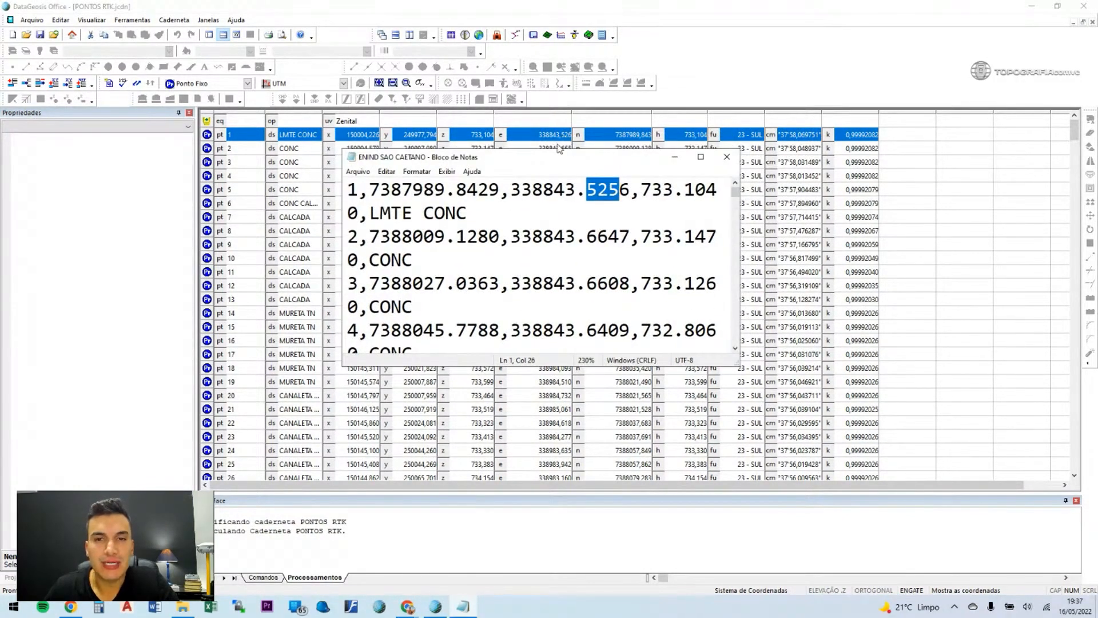
{"action": "left_click_drag", "start_coordinate": [644, 190], "coordinate": [719, 190]}
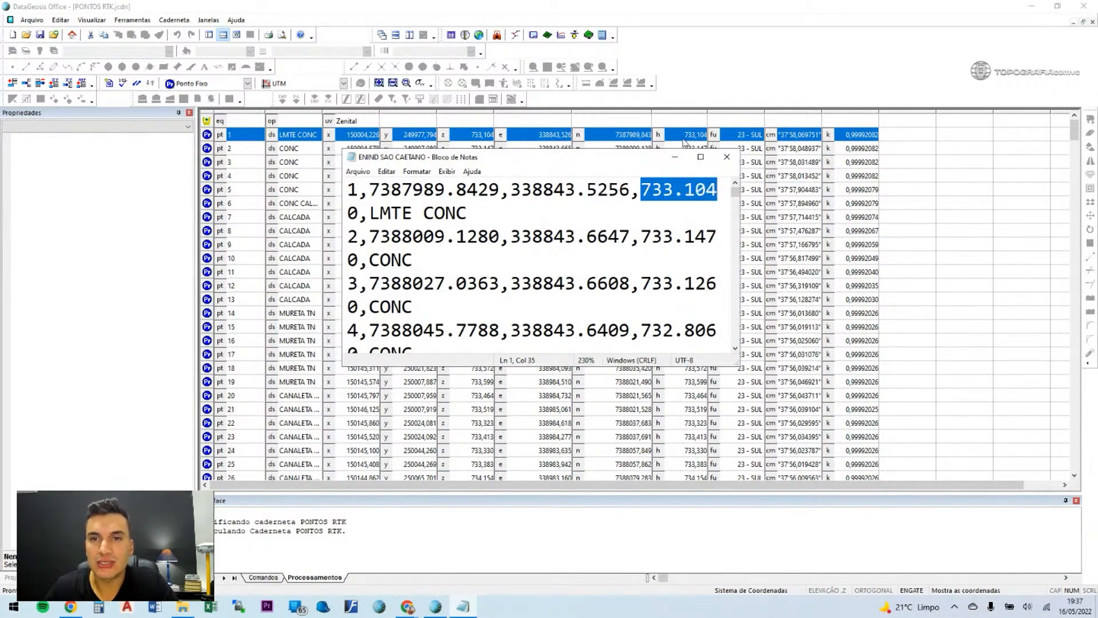
{"action": "left_click_drag", "start_coordinate": [635, 164], "coordinate": [654, 181]}
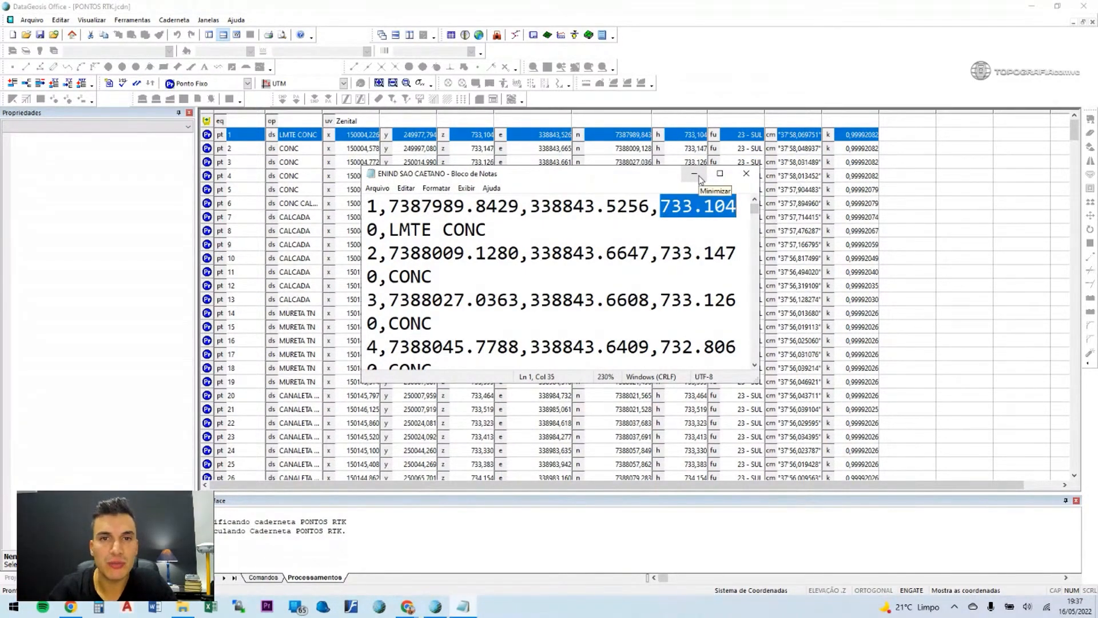
Select point 148 in the PONTOS RTK field book and return to the ENIND SAO CAETANO text file.
{"action": "left_click_drag", "start_coordinate": [622, 180], "coordinate": [700, 174]}
{"action": "scroll", "coordinate": [219, 298], "scroll_direction": "down", "scroll_amount": 20}
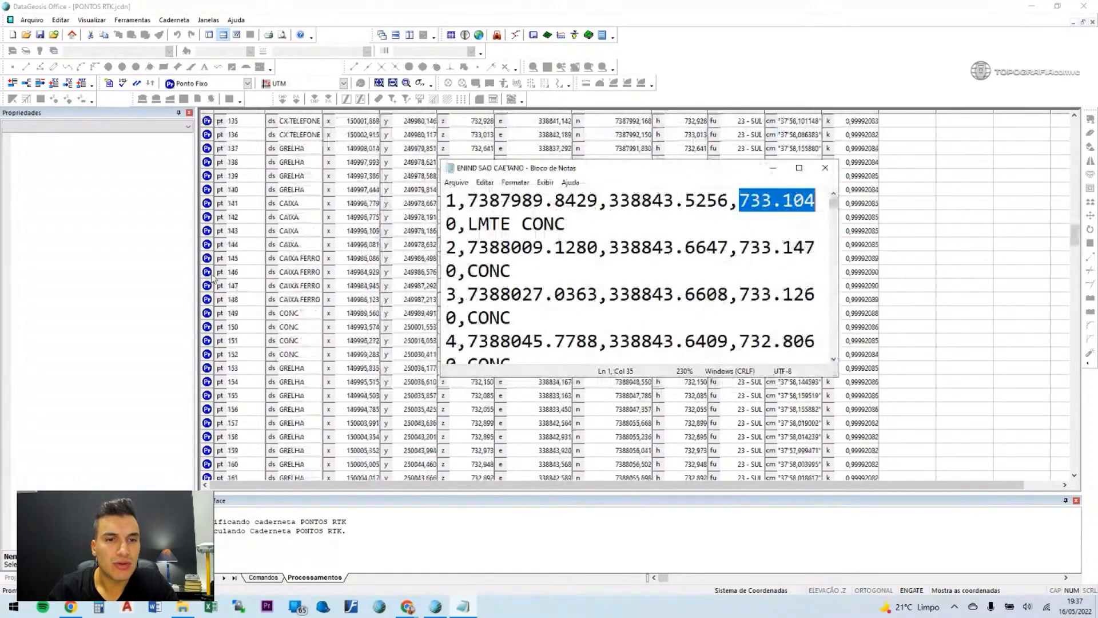
{"action": "left_click", "coordinate": [233, 299]}
{"action": "left_click", "coordinate": [462, 606]}
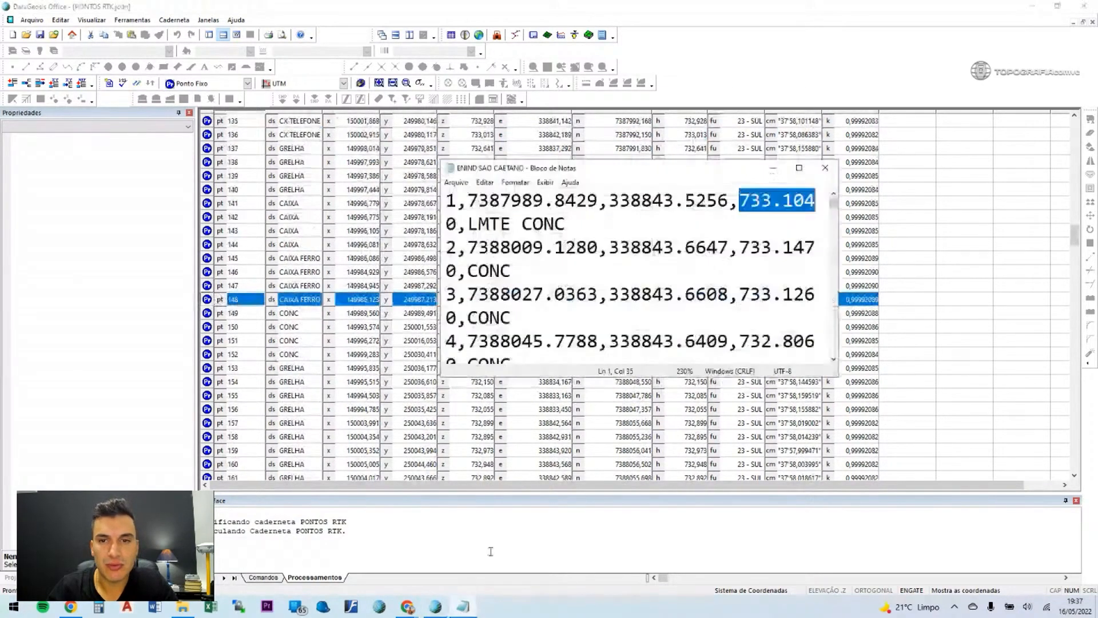
Find point 148 in the enlarged ENIND SAO CAETANO text file and highlight its whole line.
{"action": "scroll", "coordinate": [607, 241], "scroll_direction": "down", "scroll_amount": 7}
{"action": "left_click_drag", "start_coordinate": [633, 169], "coordinate": [816, 6]}
{"action": "scroll", "coordinate": [289, 314], "scroll_direction": "down", "scroll_amount": 20}
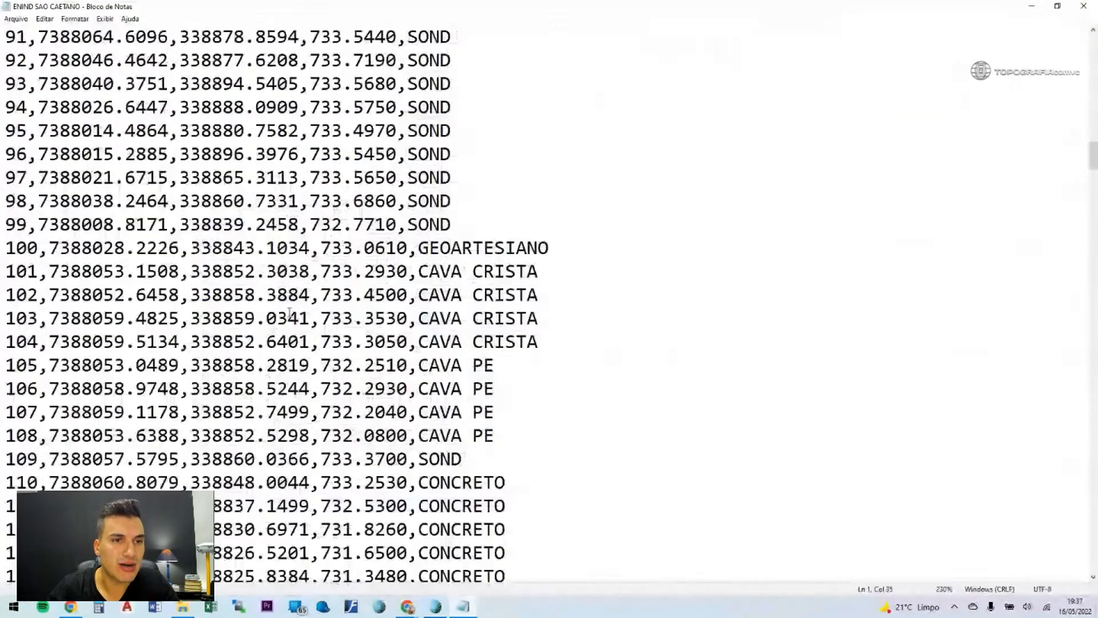
{"action": "scroll", "coordinate": [289, 313], "scroll_direction": "down", "scroll_amount": 20}
{"action": "scroll", "coordinate": [289, 313], "scroll_direction": "up", "scroll_amount": 5}
{"action": "left_click_drag", "start_coordinate": [6, 177], "coordinate": [589, 174]}
Place the text file's window just below the selected field book row, with line 148 in view on a single line.
{"action": "left_click_drag", "start_coordinate": [559, 15], "coordinate": [515, 319]}
{"action": "scroll", "coordinate": [685, 412], "scroll_direction": "down", "scroll_amount": 20}
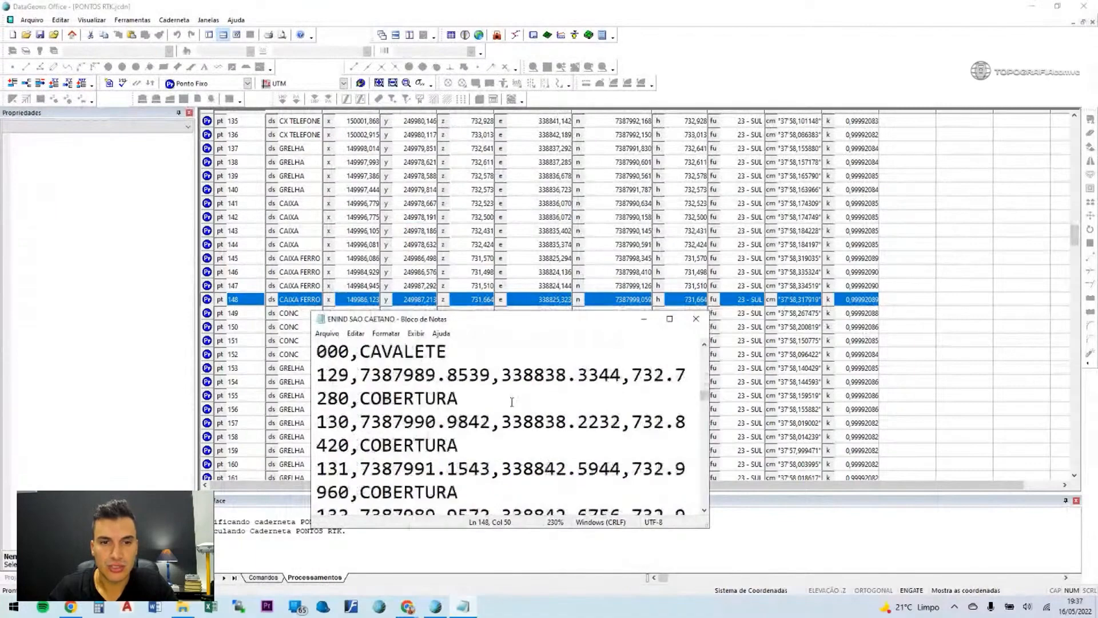
{"action": "scroll", "coordinate": [510, 403], "scroll_direction": "up", "scroll_amount": 1}
{"action": "scroll", "coordinate": [509, 402], "scroll_direction": "up", "scroll_amount": 20}
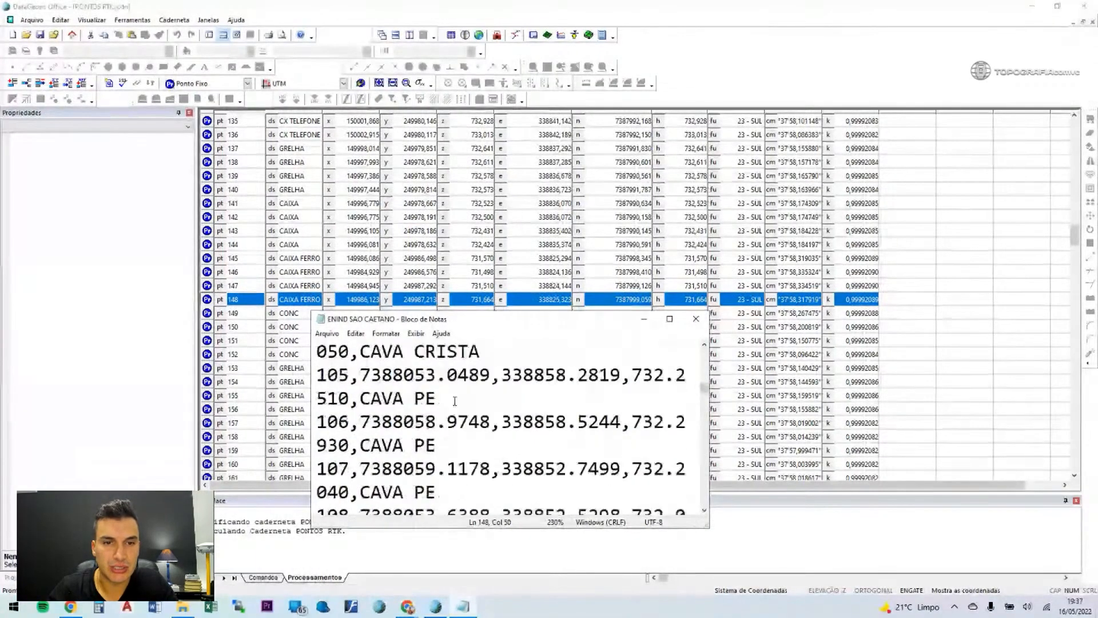
{"action": "left_click_drag", "start_coordinate": [469, 319], "coordinate": [558, 5]}
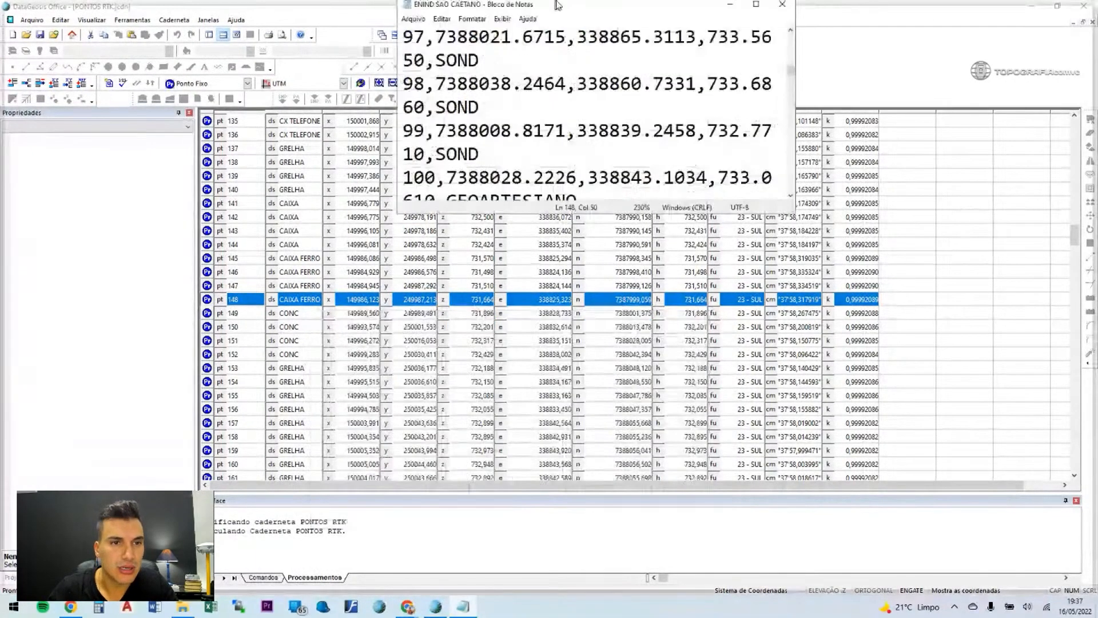
{"action": "double_click", "coordinate": [558, 5]}
{"action": "scroll", "coordinate": [101, 236], "scroll_direction": "up", "scroll_amount": 19}
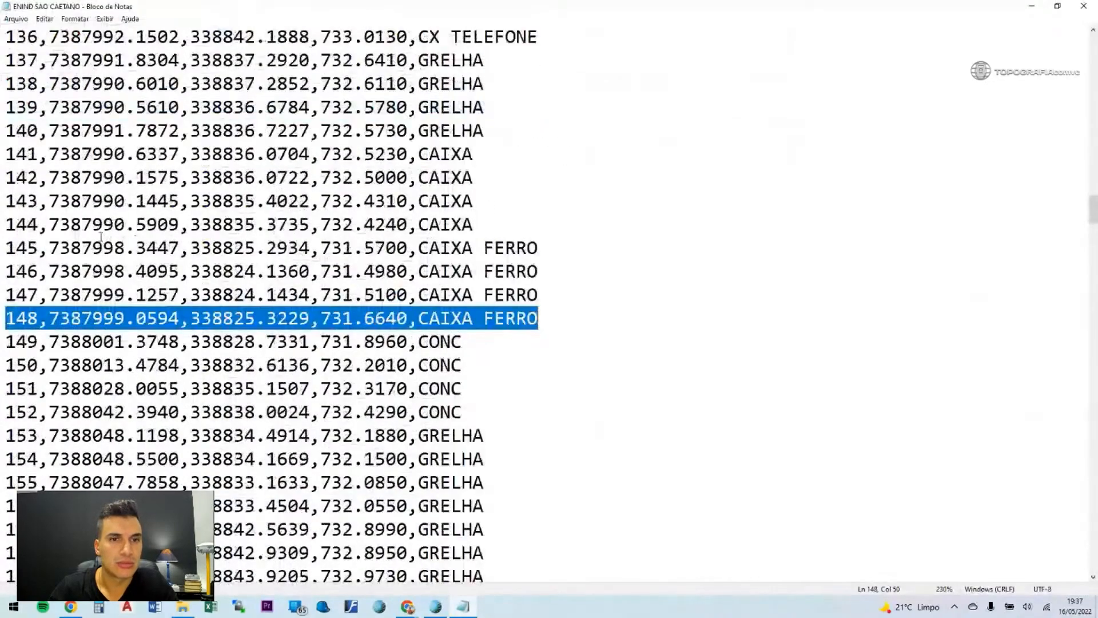
{"action": "left_click_drag", "start_coordinate": [309, 7], "coordinate": [435, 156]}
{"action": "scroll", "coordinate": [353, 243], "scroll_direction": "up", "scroll_amount": 6}
{"action": "scroll", "coordinate": [353, 242], "scroll_direction": "up", "scroll_amount": 7}
{"action": "scroll", "coordinate": [251, 238], "scroll_direction": "down", "scroll_amount": 7}
{"action": "left_click_drag", "start_coordinate": [236, 234], "coordinate": [43, 258]}
{"action": "scroll", "coordinate": [180, 263], "scroll_direction": "down", "scroll_amount": 5}
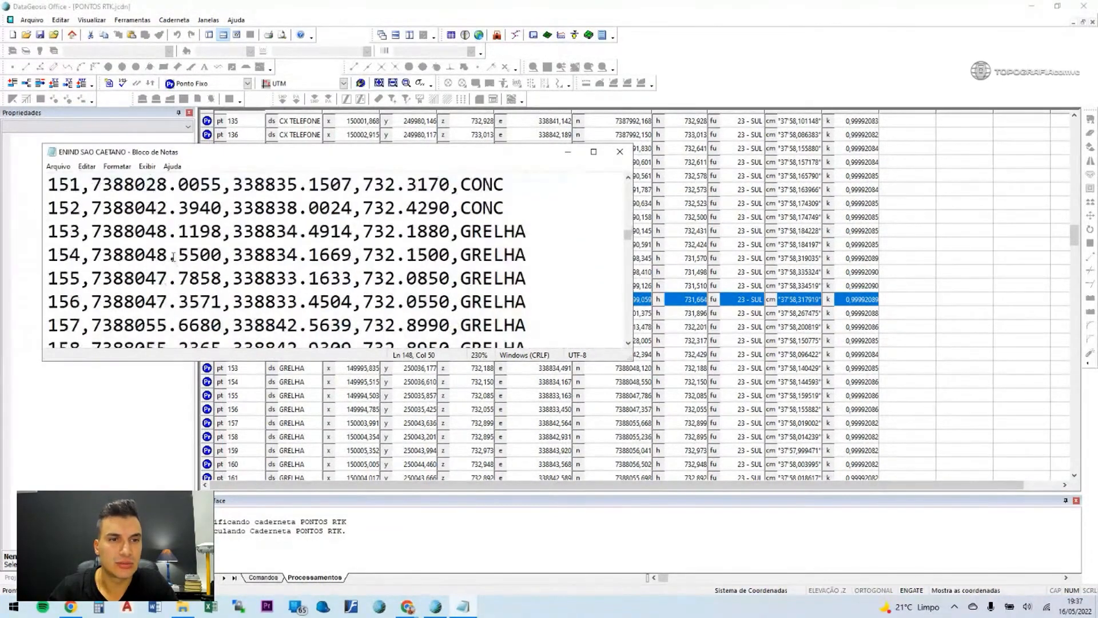
{"action": "scroll", "coordinate": [248, 174], "scroll_direction": "up", "scroll_amount": 2}
{"action": "left_click_drag", "start_coordinate": [303, 153], "coordinate": [628, 314]}
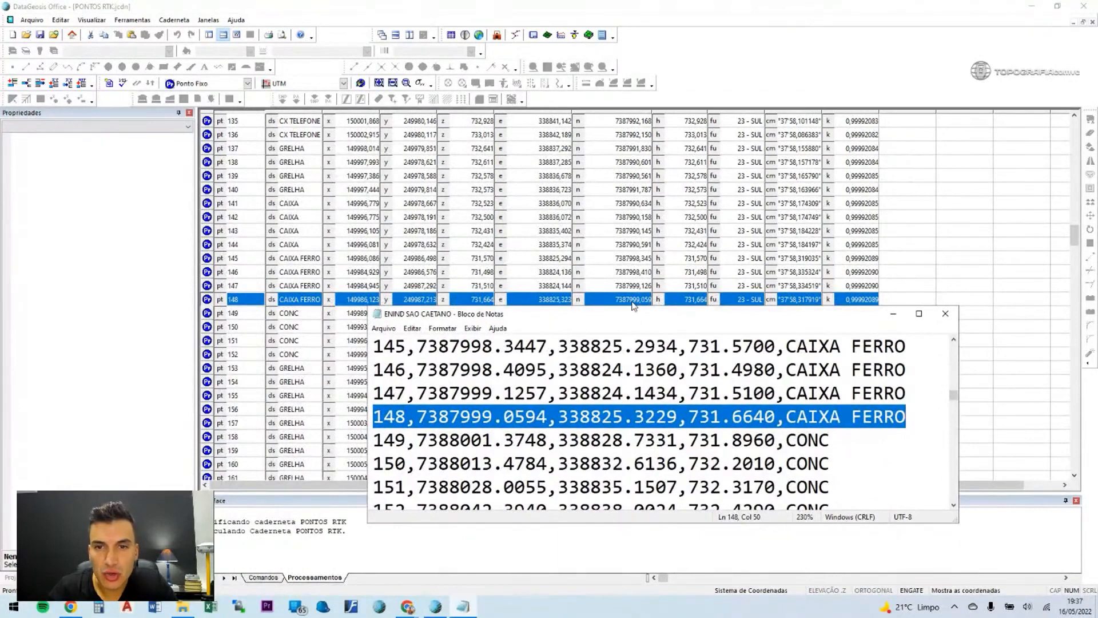
Compare point 148's northing, easting and altitude in the text file with its n, e and h values in the field book.
{"action": "left_click_drag", "start_coordinate": [470, 417], "coordinate": [538, 417]}
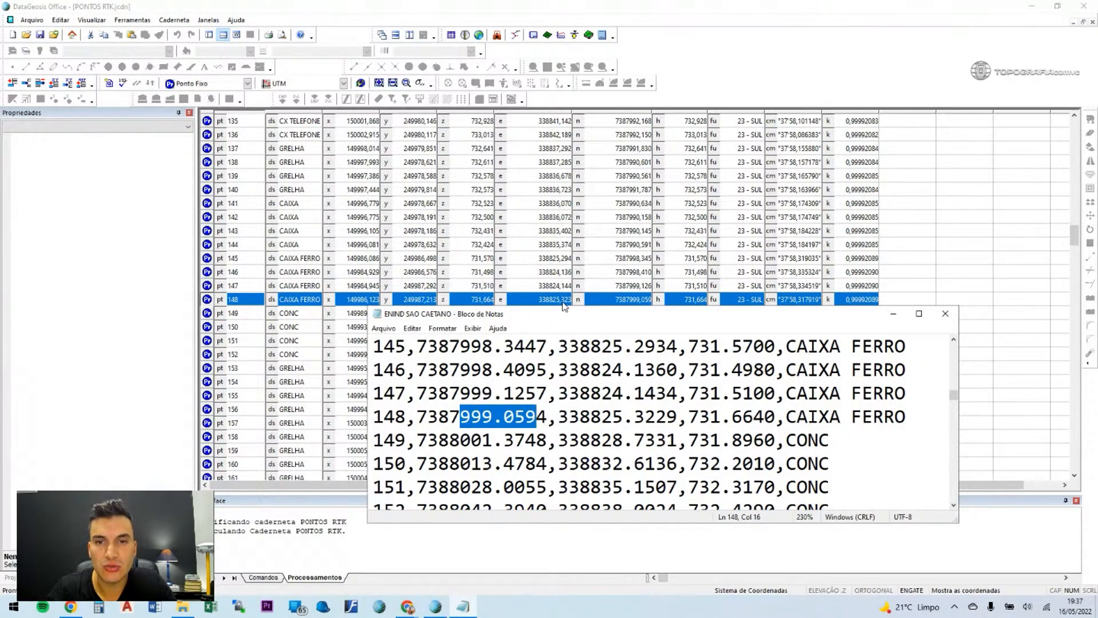
{"action": "left_click_drag", "start_coordinate": [590, 418], "coordinate": [634, 417]}
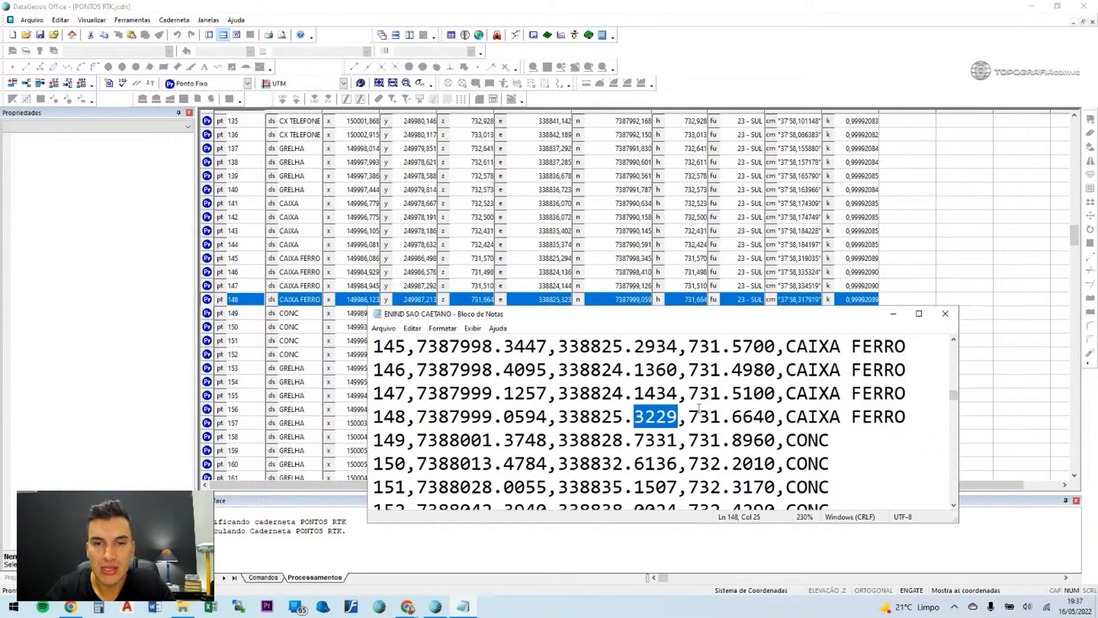
{"action": "left_click_drag", "start_coordinate": [678, 418], "coordinate": [776, 418]}
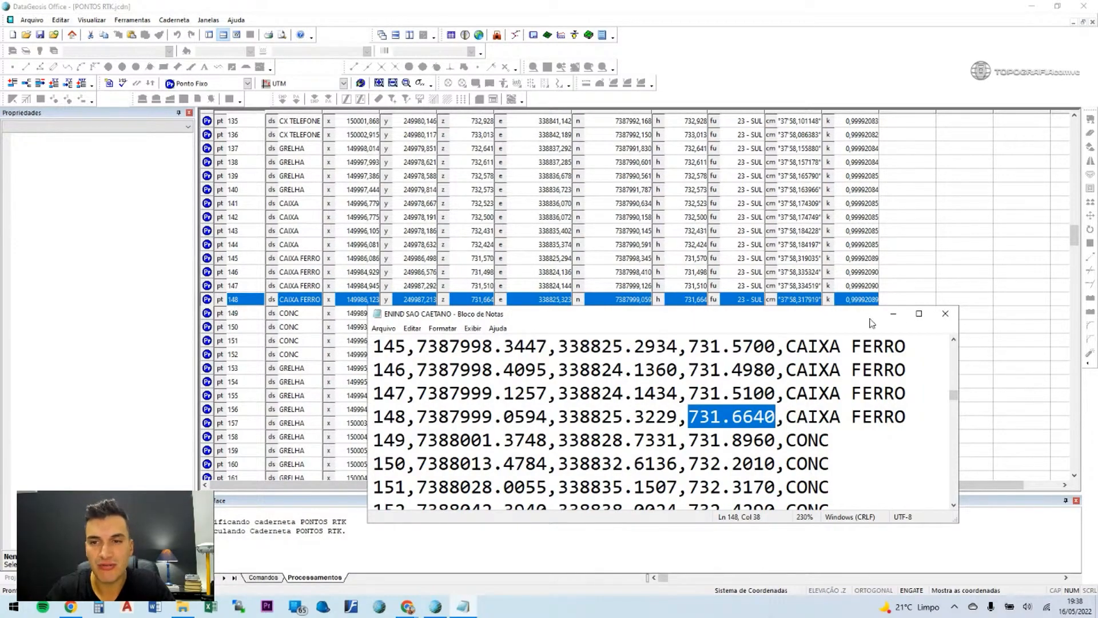
{"action": "left_click", "coordinate": [893, 313]}
Show the project tree and return to the first point of the PONTOS RTK field book.
{"action": "scroll", "coordinate": [1057, 211], "scroll_direction": "up", "scroll_amount": 9}
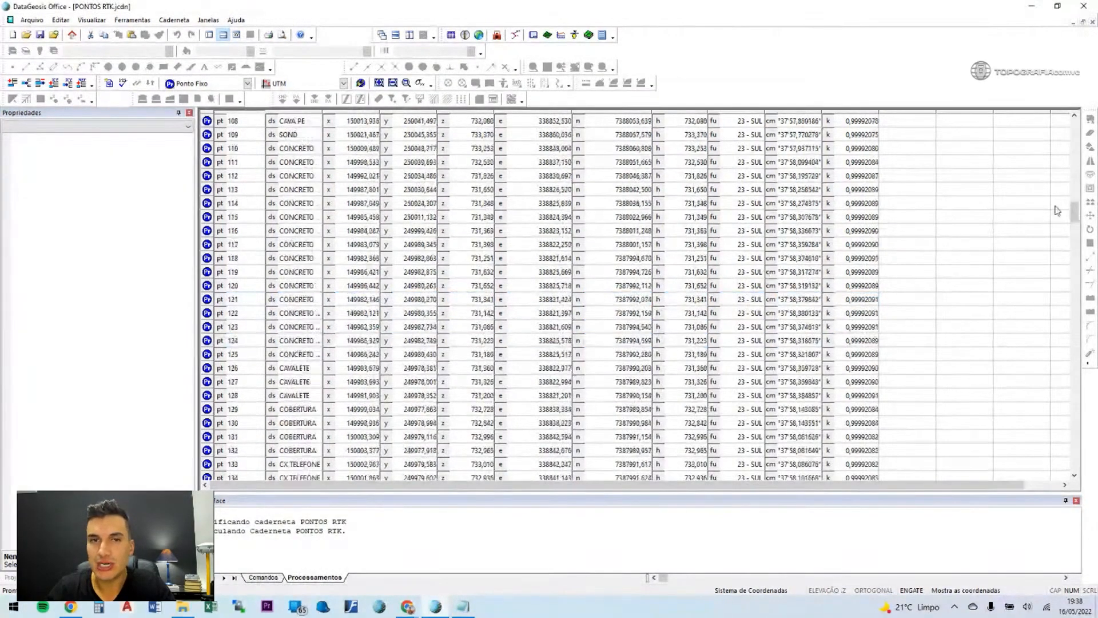
{"action": "scroll", "coordinate": [1057, 211], "scroll_direction": "up", "scroll_amount": 5}
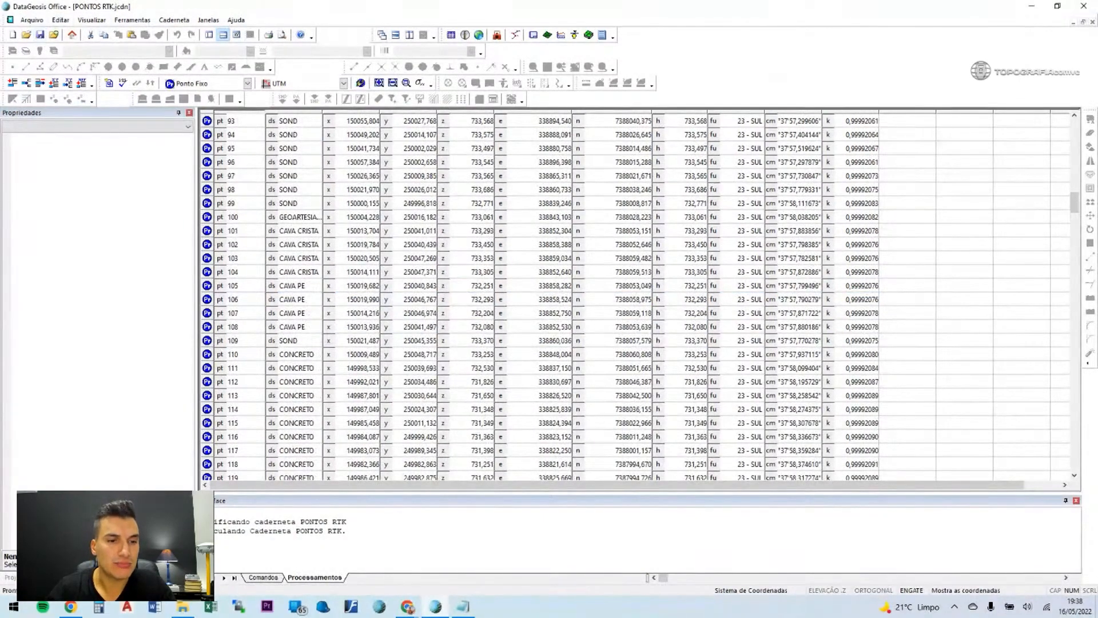
{"action": "left_click", "coordinate": [10, 577]}
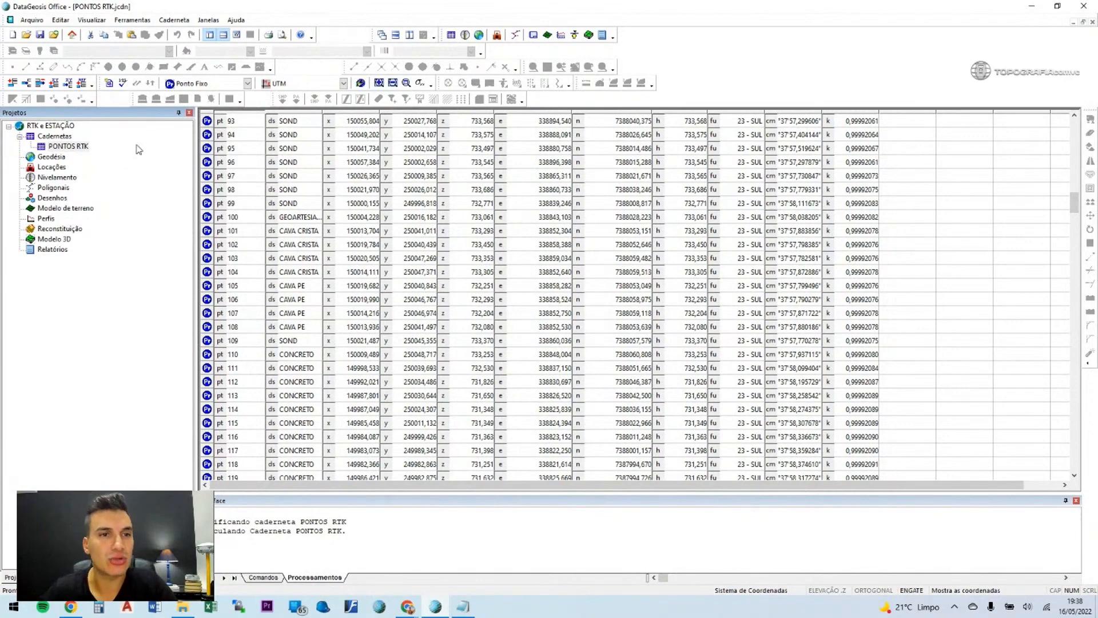
{"action": "left_click_drag", "start_coordinate": [1078, 205], "coordinate": [1075, 128]}
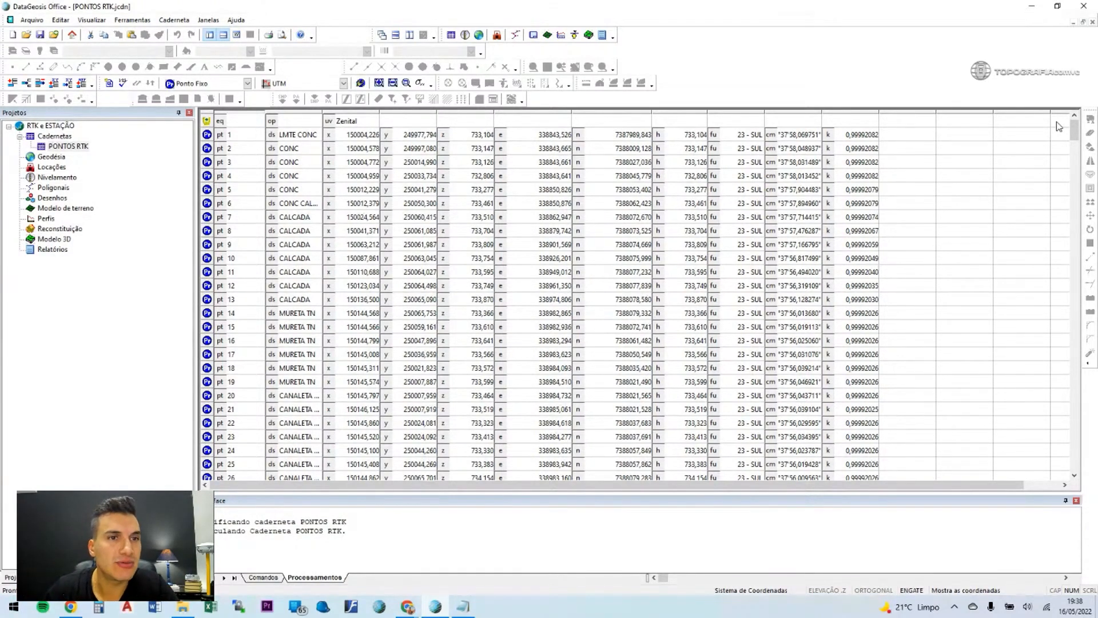
Start a text file import and load the total station file from the Estação folder.
{"action": "left_click", "coordinate": [32, 20]}
{"action": "left_click", "coordinate": [433, 149]}
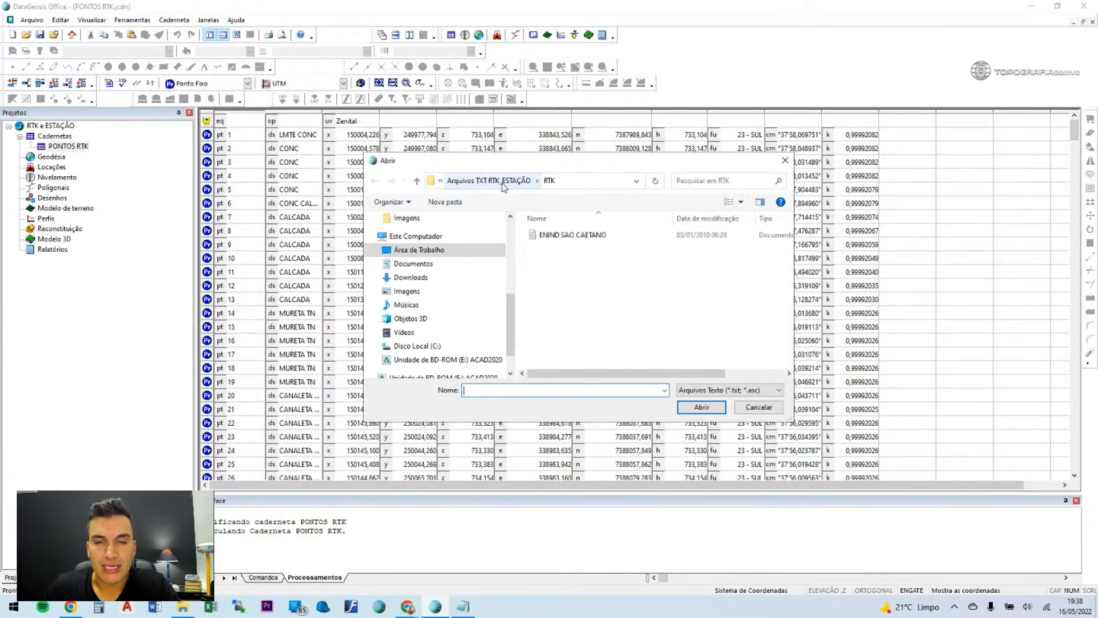
{"action": "left_click", "coordinate": [492, 181]}
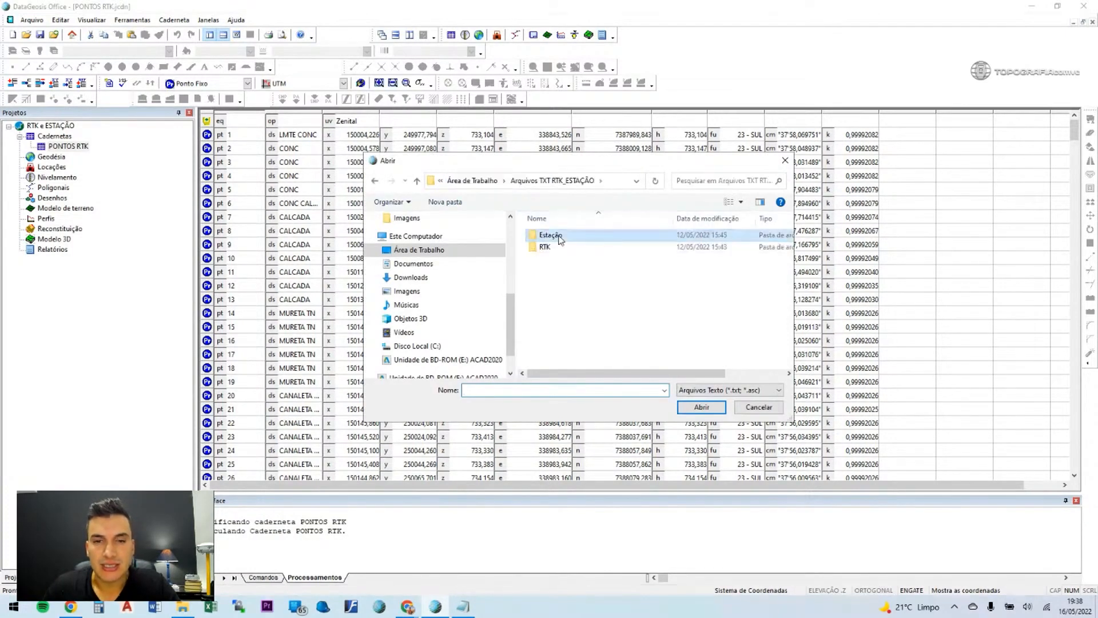
{"action": "double_click", "coordinate": [554, 234]}
{"action": "left_click", "coordinate": [558, 235]}
{"action": "left_click", "coordinate": [695, 408]}
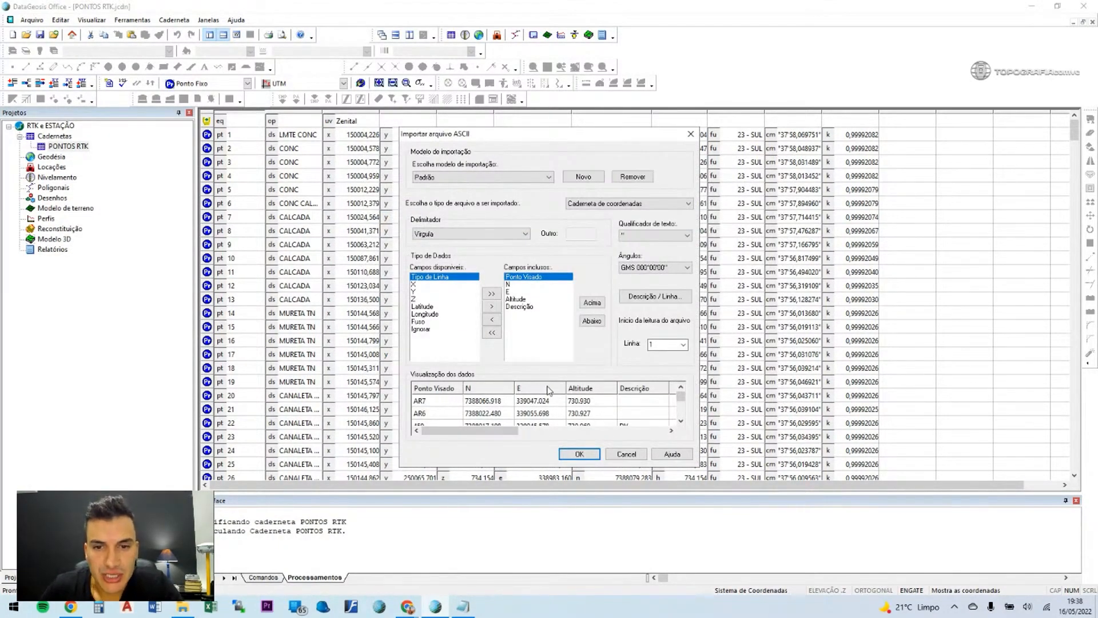
Examine the N column in the import preview and the available X, Y and Z fields.
{"action": "left_click", "coordinate": [494, 389]}
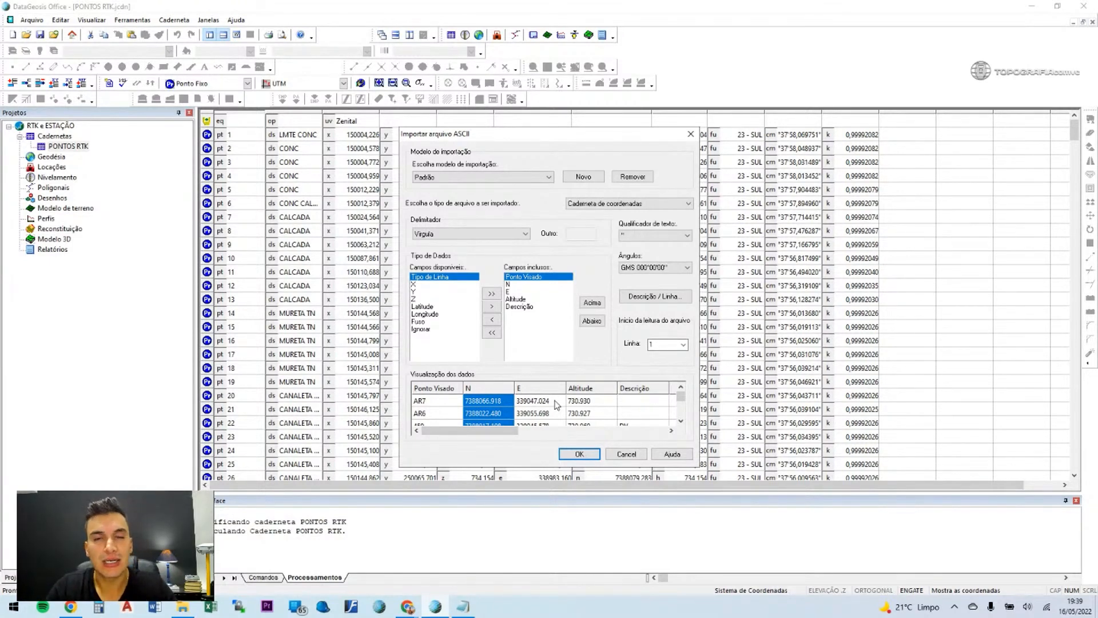
{"action": "left_click", "coordinate": [420, 291]}
{"action": "left_click", "coordinate": [420, 285]}
{"action": "left_click", "coordinate": [420, 291]}
{"action": "left_click", "coordinate": [420, 285]}
{"action": "left_click", "coordinate": [420, 292]}
{"action": "left_click", "coordinate": [420, 285]}
{"action": "left_click", "coordinate": [420, 292]}
{"action": "left_click", "coordinate": [426, 284]}
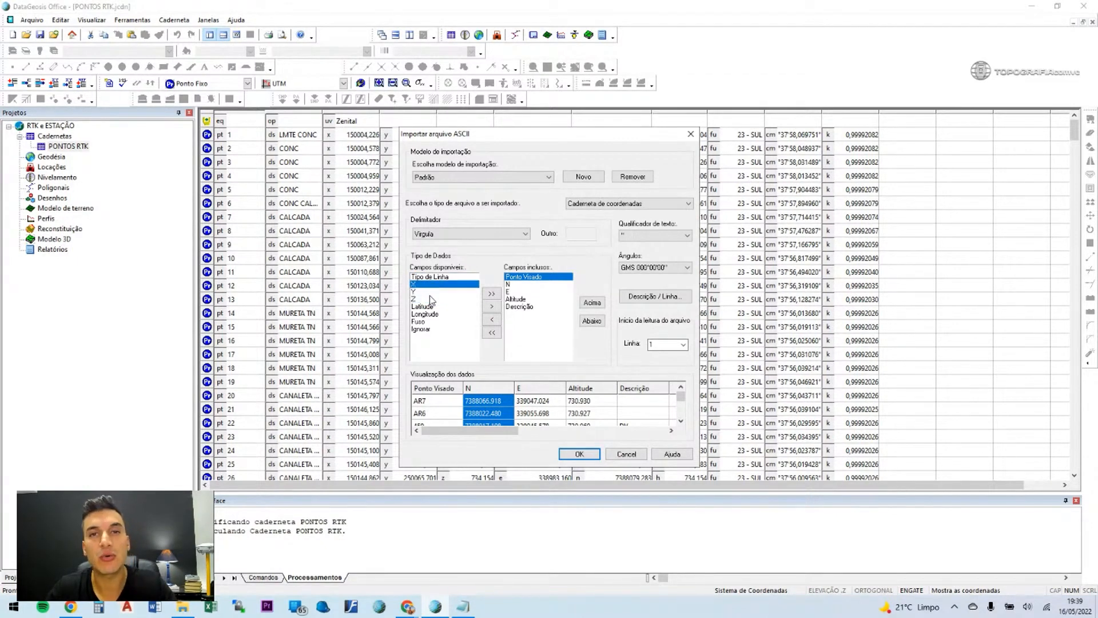
{"action": "left_click", "coordinate": [426, 299]}
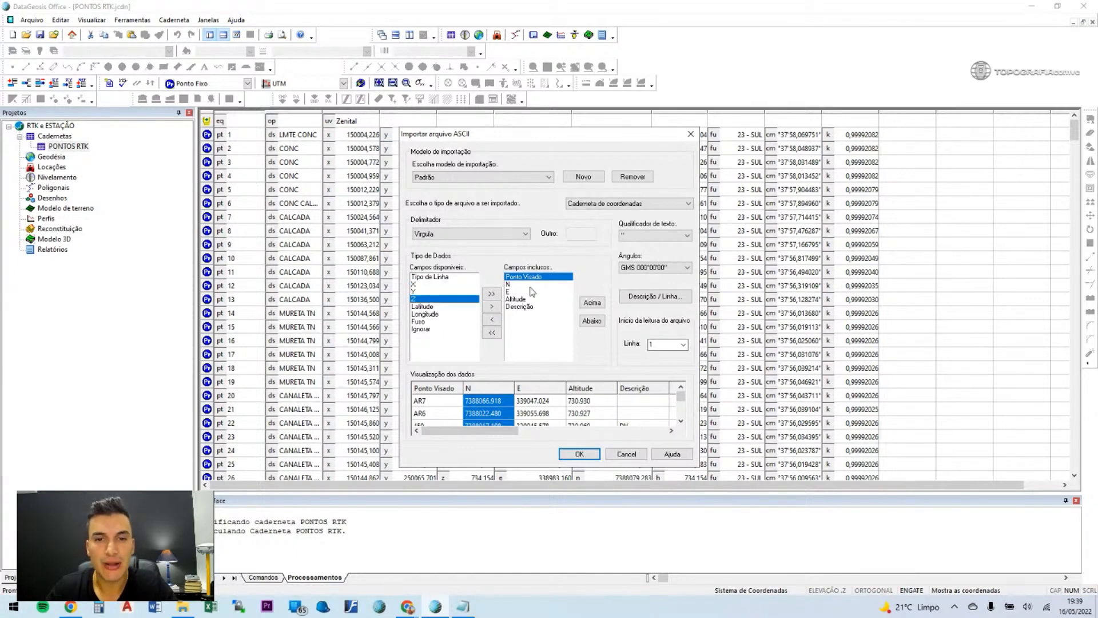
Import the file with SIRGAS 2000, Zona 23 and hemisphere Sul, naming the field book PONTOS ESTAÇÃO.
{"action": "left_click", "coordinate": [579, 454]}
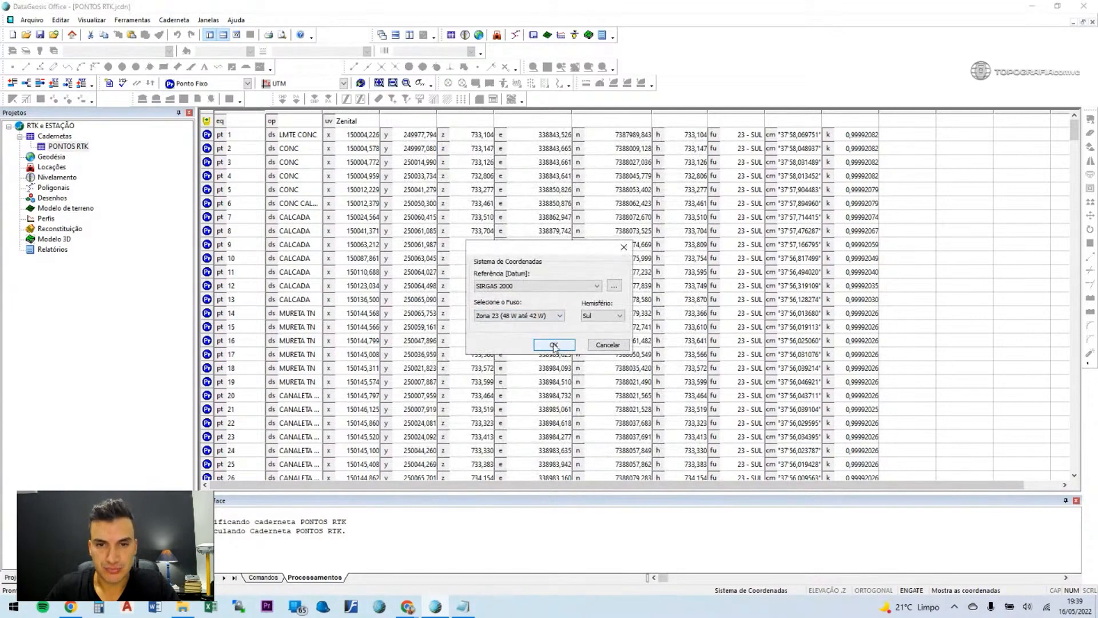
{"action": "left_click", "coordinate": [554, 345]}
{"action": "left_click", "coordinate": [521, 340]}
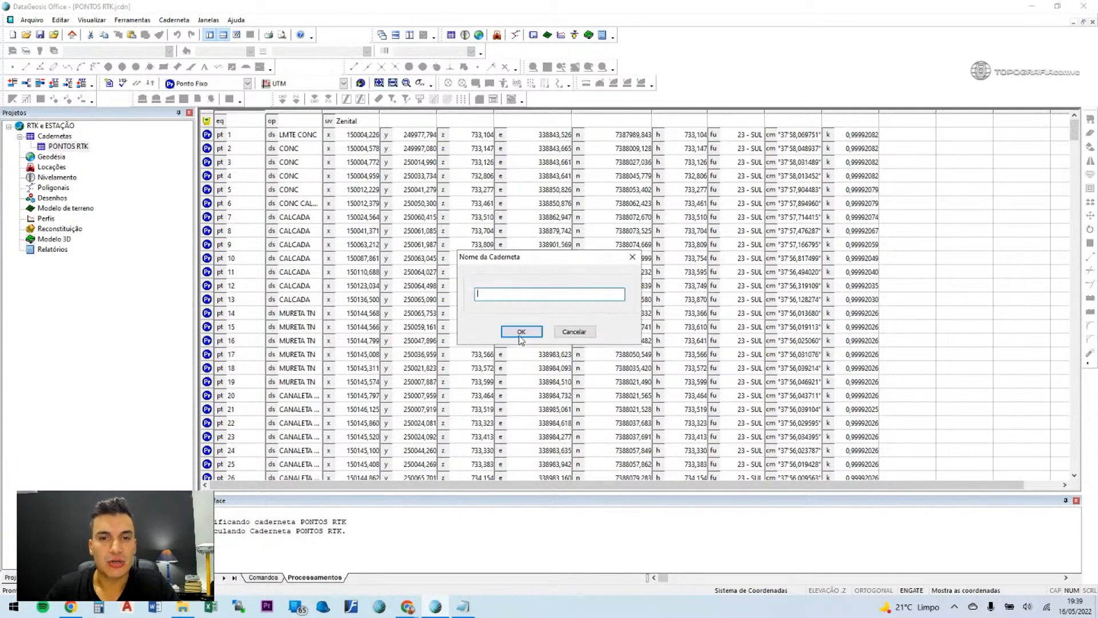
{"action": "type", "text": "E"}
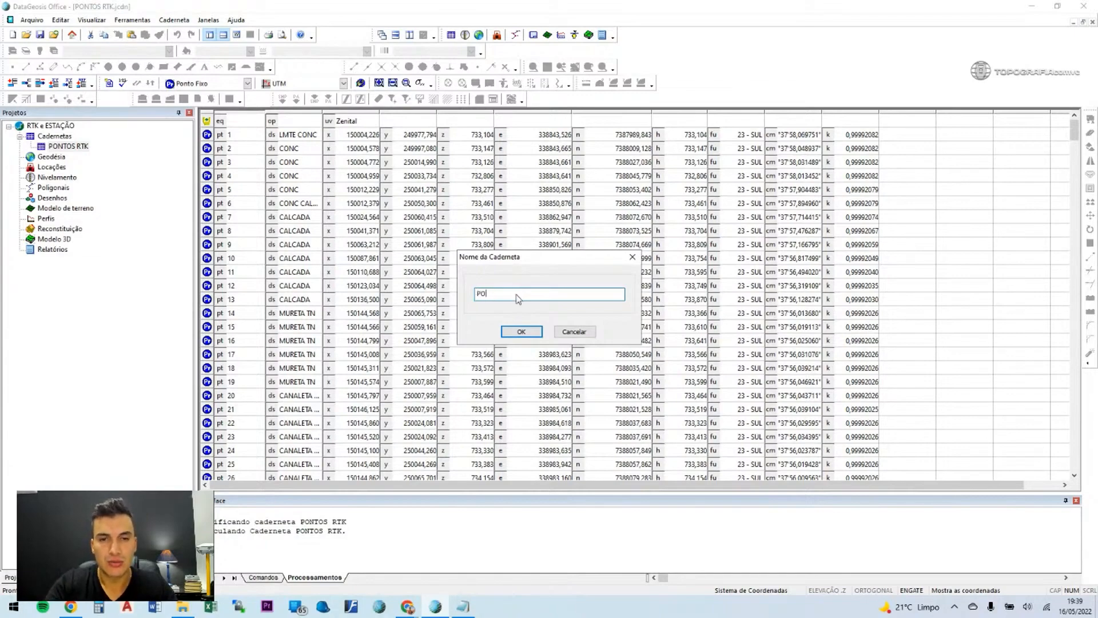
{"action": "type", "text": "ONTOS ESTAÇÃO"}
{"action": "key", "text": "Return"}
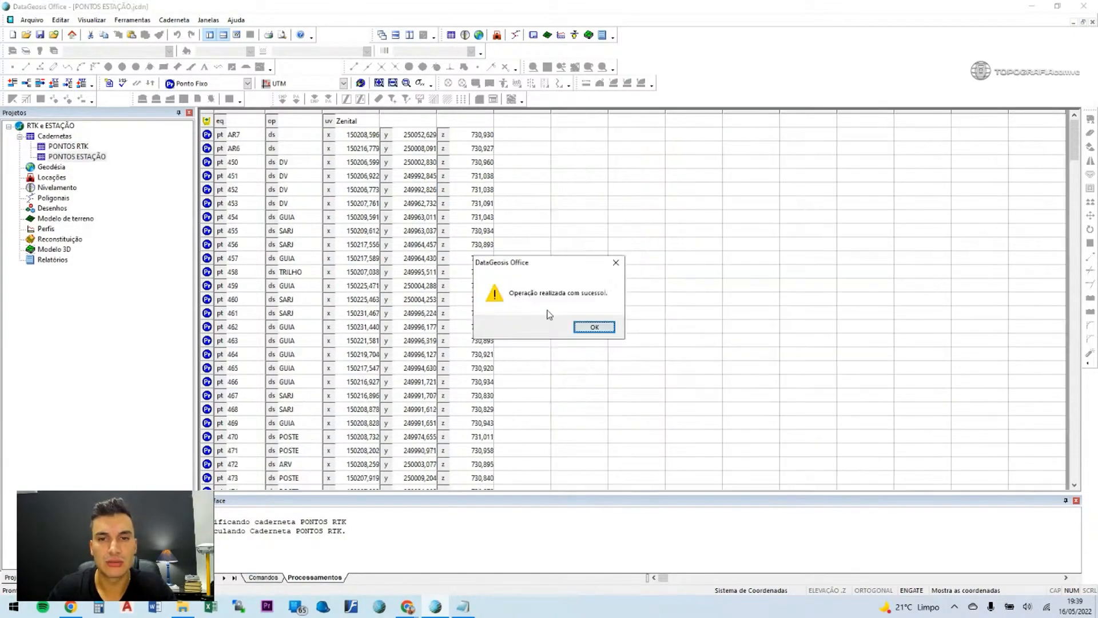
{"action": "left_click", "coordinate": [599, 330]}
Review the x and y columns of the PONTOS ESTAÇÃO field book and recalculate it.
{"action": "left_click_drag", "start_coordinate": [359, 121], "coordinate": [415, 132]}
{"action": "scroll", "coordinate": [403, 206], "scroll_direction": "down", "scroll_amount": 3}
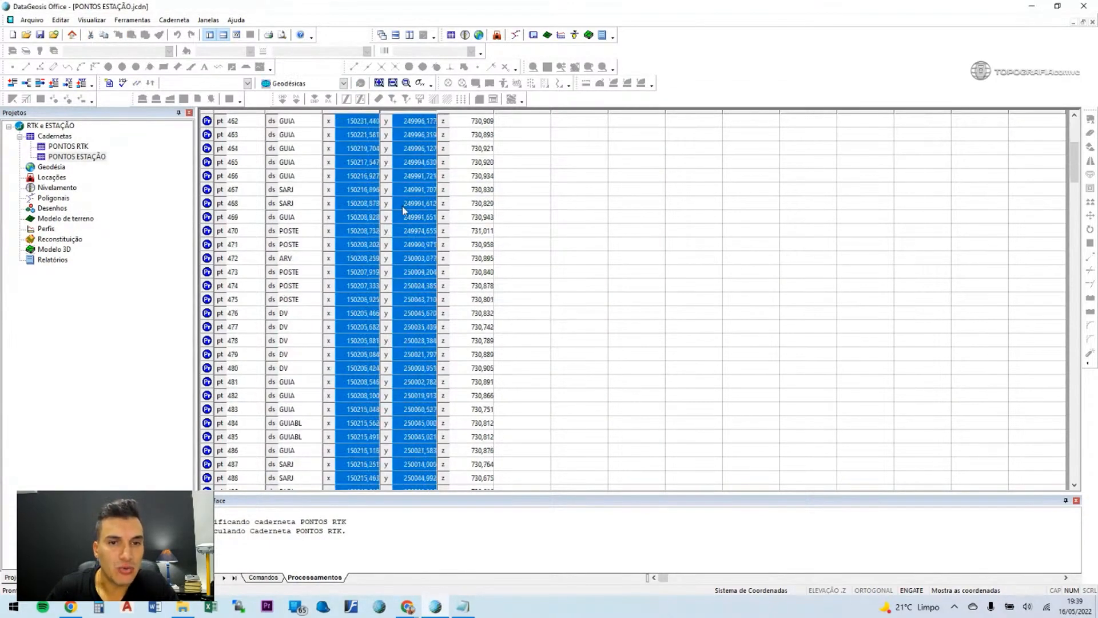
{"action": "scroll", "coordinate": [402, 206], "scroll_direction": "up", "scroll_amount": 3}
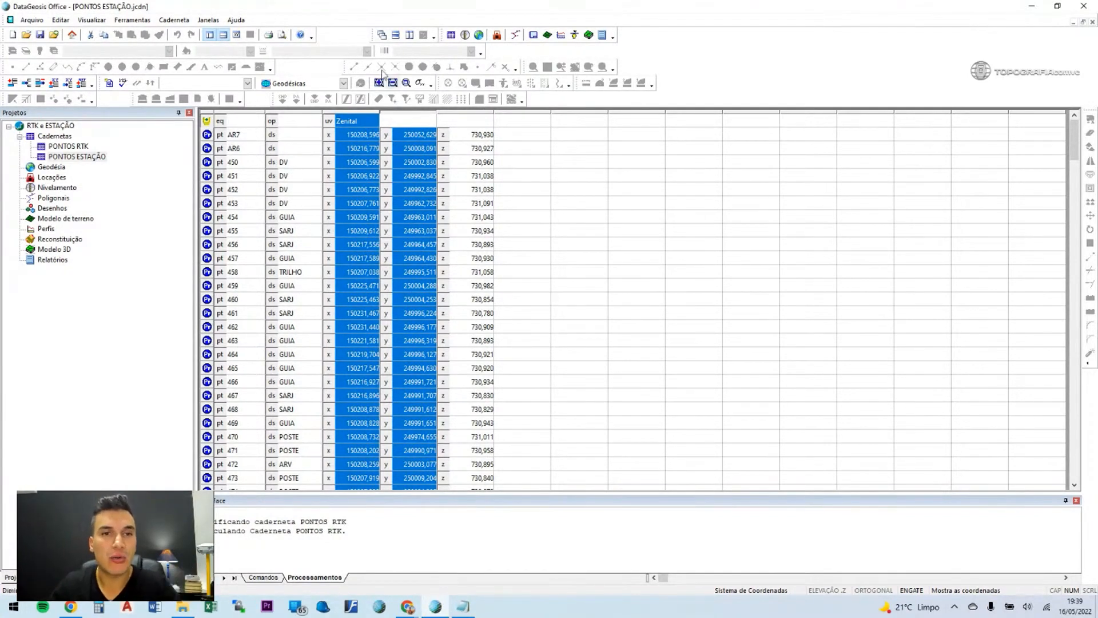
{"action": "left_click", "coordinate": [174, 19]}
{"action": "left_click", "coordinate": [191, 33]}
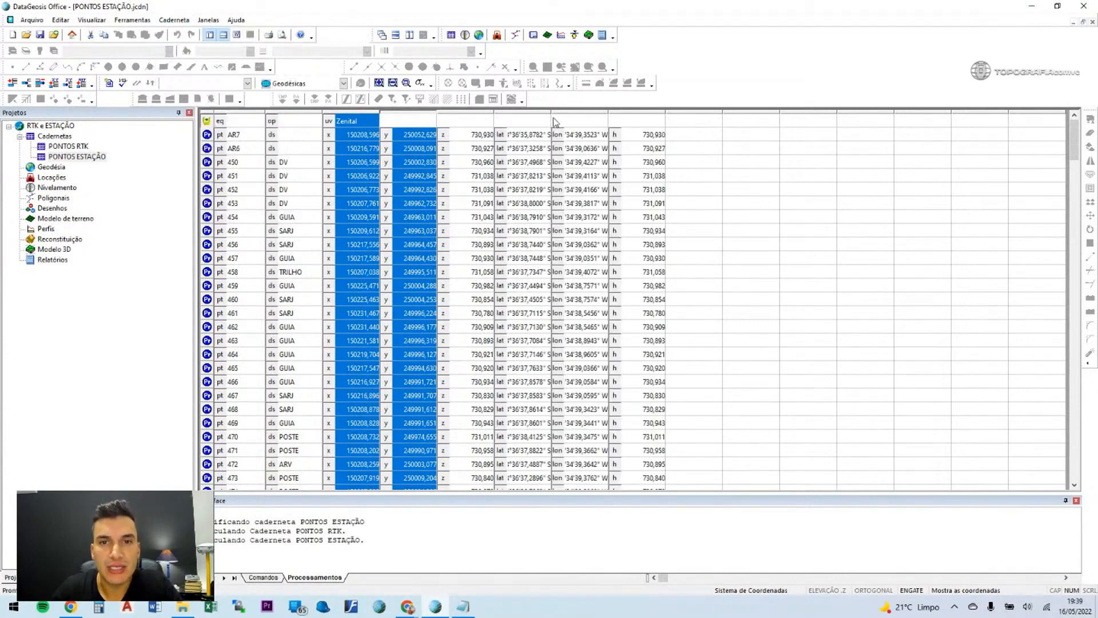
Widen the field book's latitude and longitude columns and switch its coordinate display to UTM.
{"action": "left_click_drag", "start_coordinate": [579, 111], "coordinate": [670, 112]}
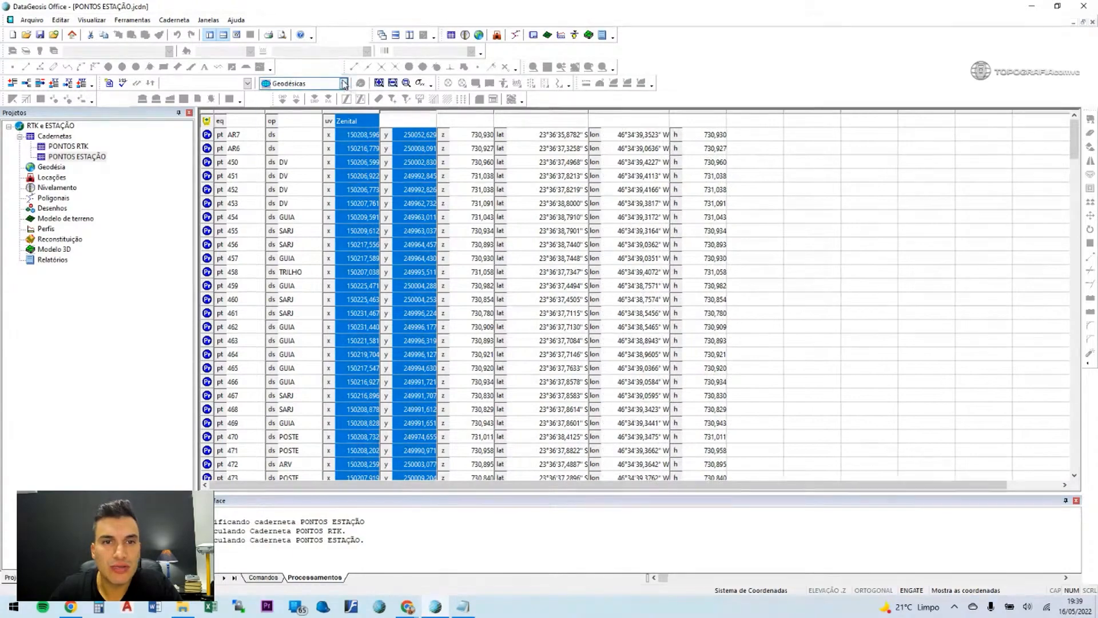
{"action": "left_click", "coordinate": [309, 83]}
{"action": "left_click", "coordinate": [316, 107]}
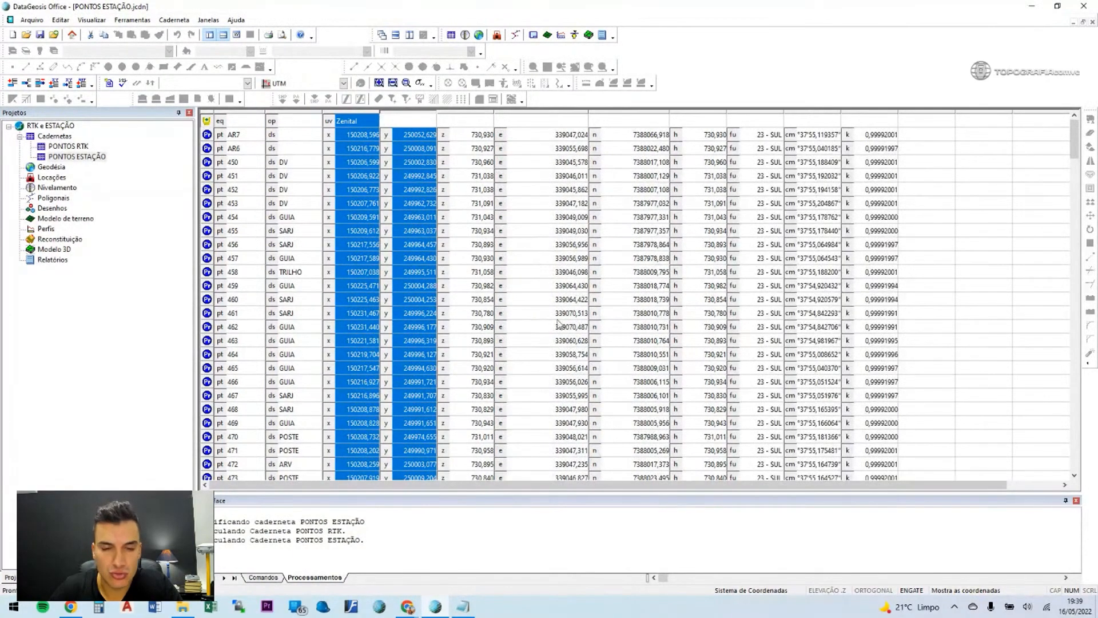
Select point AR7 in the PONTOS ESTAÇÃO field book and close the ENIND SAO CAETANO text file.
{"action": "left_click", "coordinate": [210, 134]}
{"action": "left_click", "coordinate": [463, 606]}
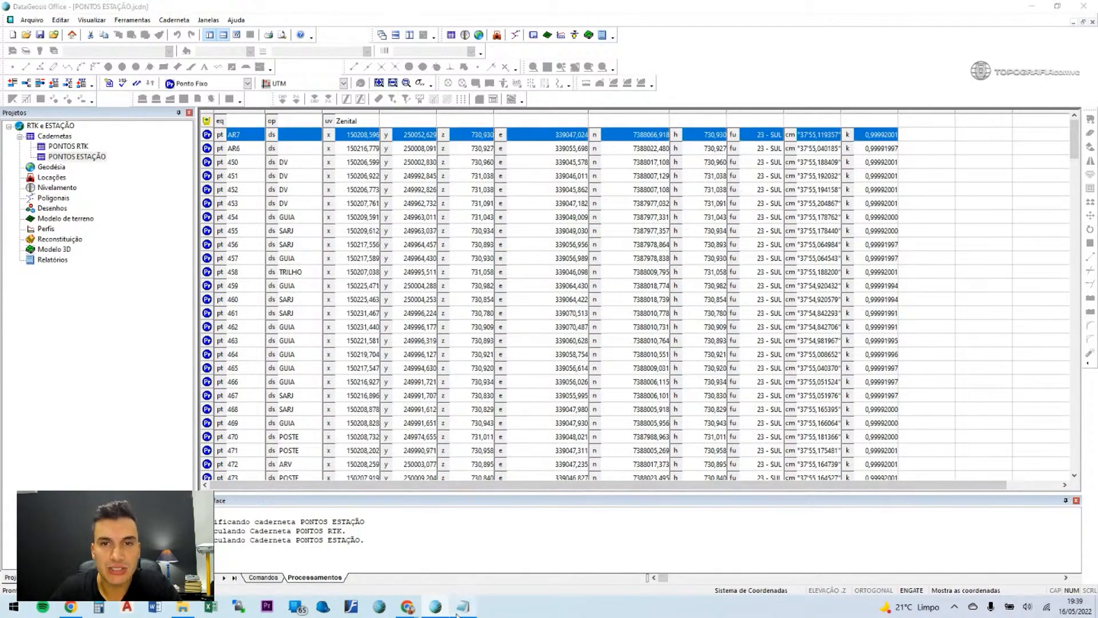
{"action": "left_click_drag", "start_coordinate": [550, 319], "coordinate": [479, 263]}
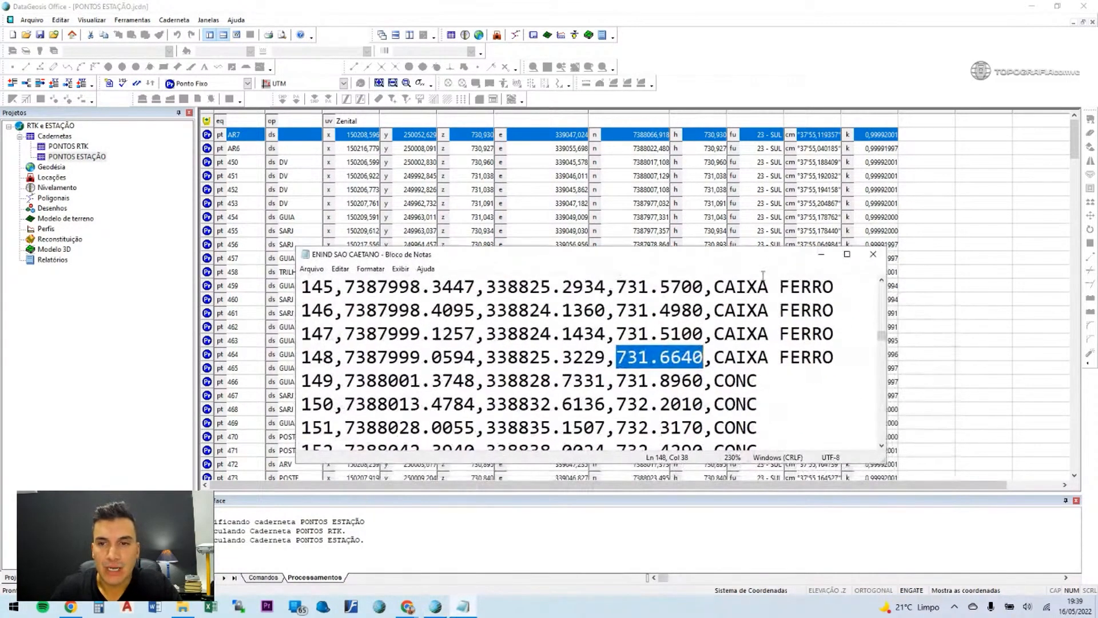
{"action": "left_click", "coordinate": [874, 257]}
Switch to File Explorer and open the total station text file from the Estação folder.
{"action": "left_click", "coordinate": [183, 607]}
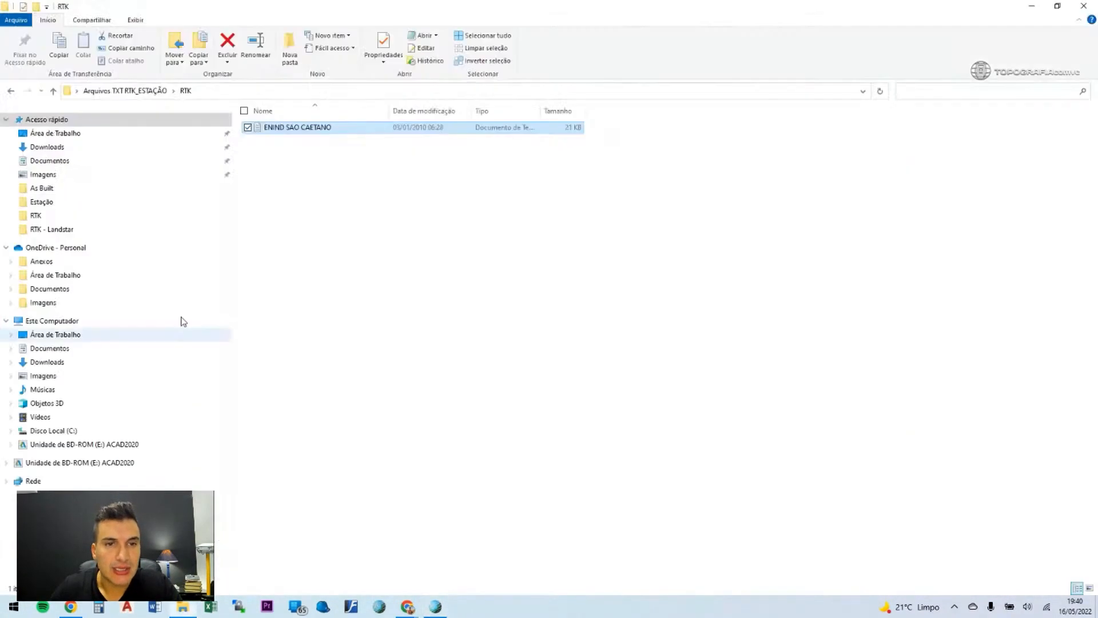
{"action": "left_click", "coordinate": [10, 93]}
{"action": "double_click", "coordinate": [277, 127]}
{"action": "double_click", "coordinate": [276, 127]}
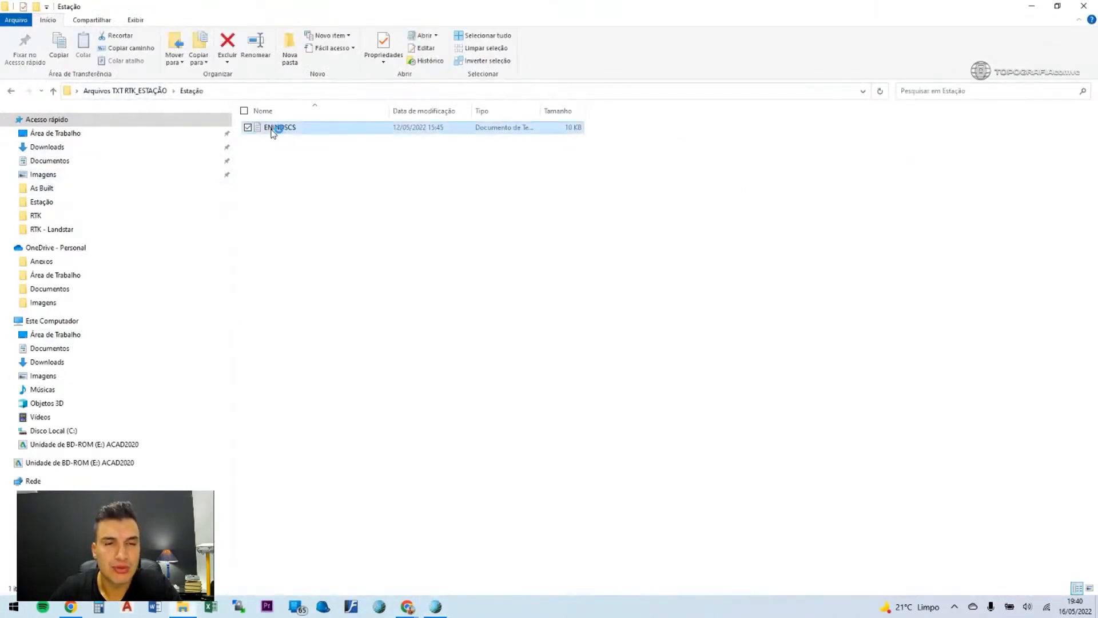
Compare point AR7's northing and easting in the ENINDSCS text file with the PONTOS ESTAÇÃO field book, and minimize the text file.
{"action": "left_click", "coordinate": [1032, 5]}
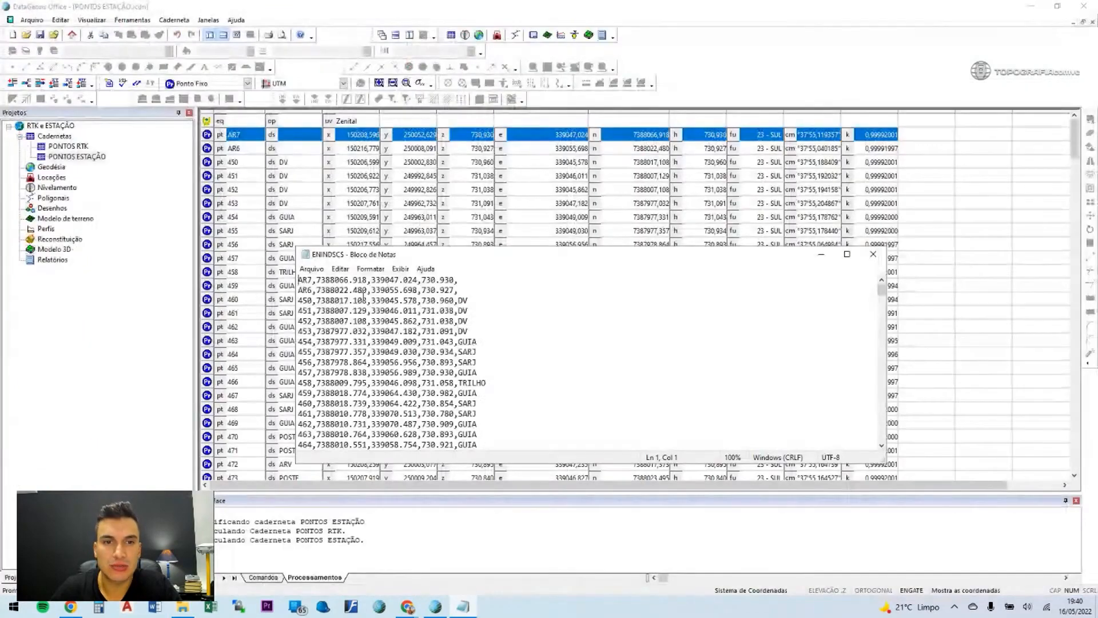
{"action": "left_click_drag", "start_coordinate": [432, 254], "coordinate": [652, 156]}
{"action": "left_click", "coordinate": [556, 182]}
{"action": "left_click_drag", "start_coordinate": [556, 181], "coordinate": [585, 181]}
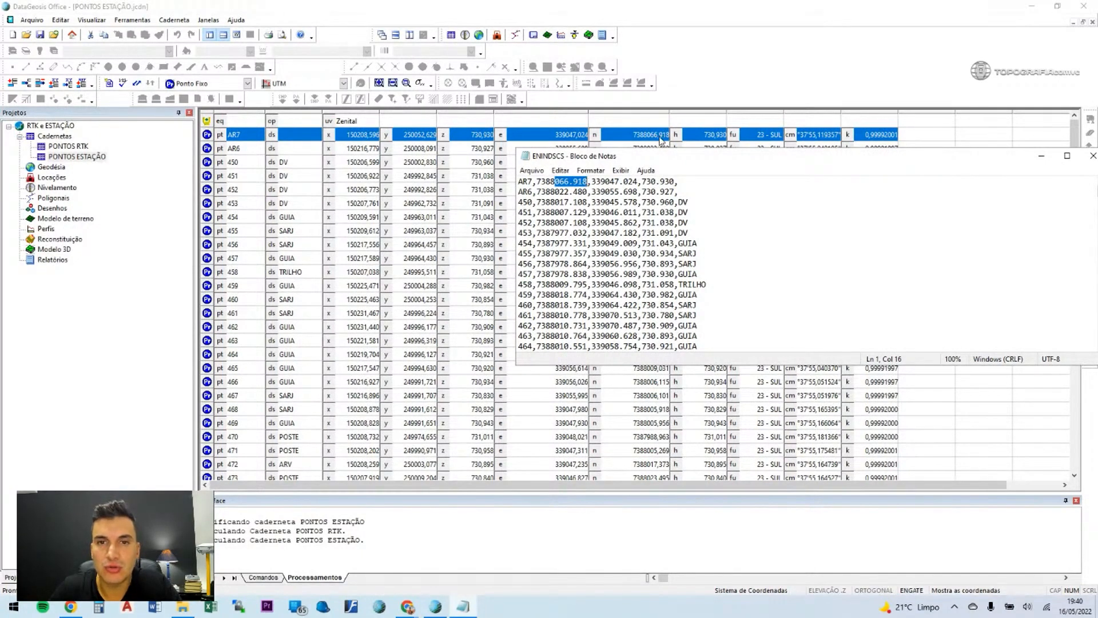
{"action": "left_click_drag", "start_coordinate": [605, 182], "coordinate": [639, 182]}
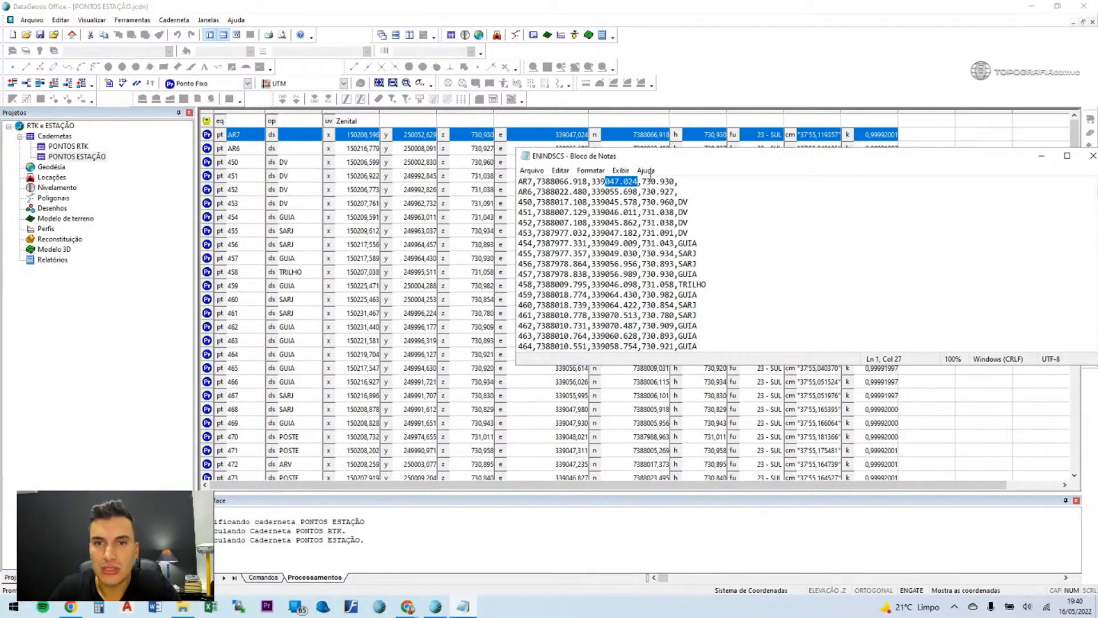
{"action": "left_click", "coordinate": [1042, 155]}
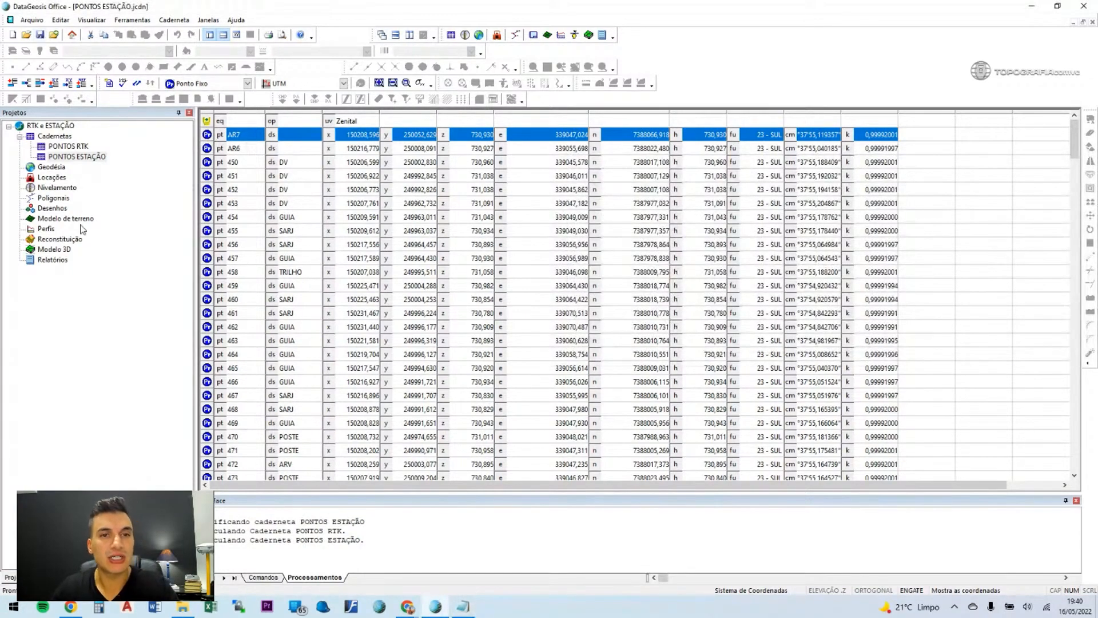
Create a new drawing in the project named DESENHO ESTAÇÃO + RTK.
{"action": "right_click", "coordinate": [106, 264]}
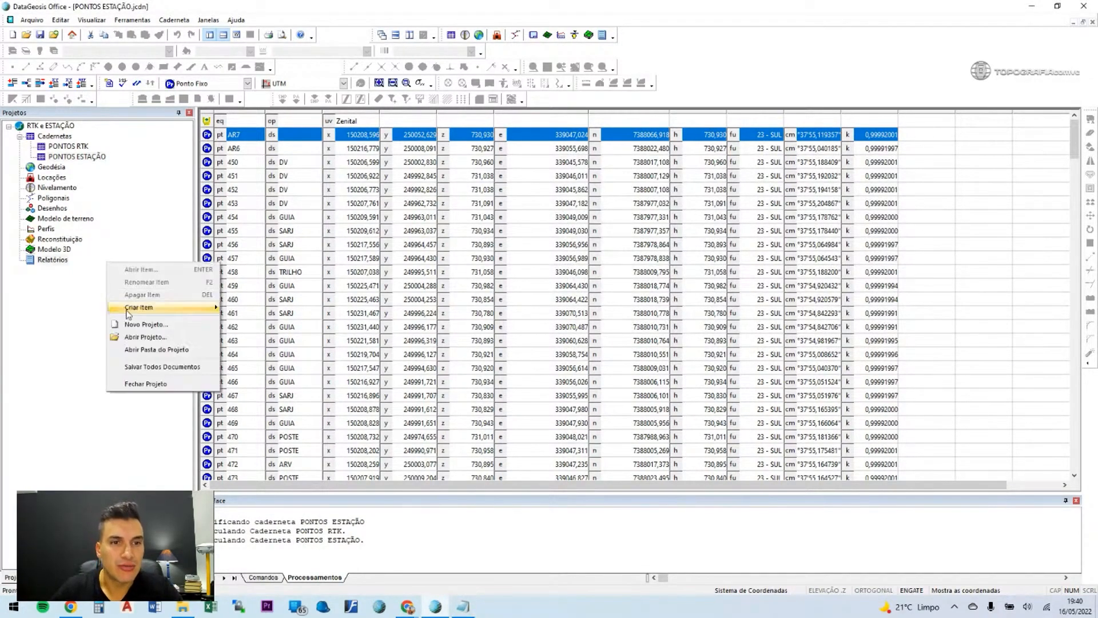
{"action": "mouse_move", "coordinate": [131, 313]}
{"action": "right_click", "coordinate": [44, 316]}
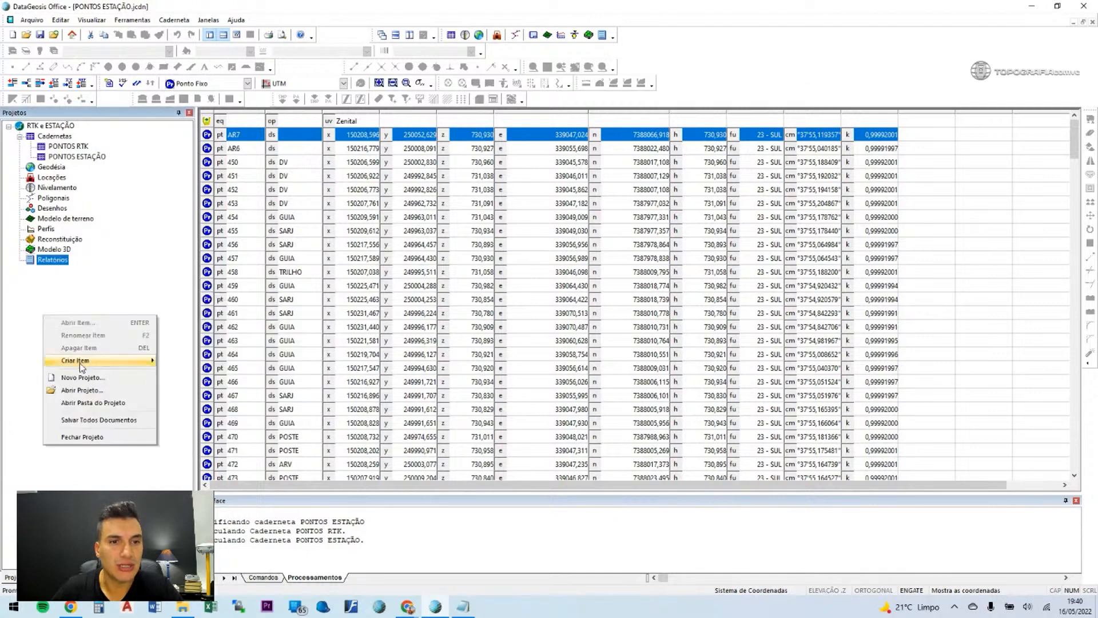
{"action": "mouse_move", "coordinate": [80, 361]}
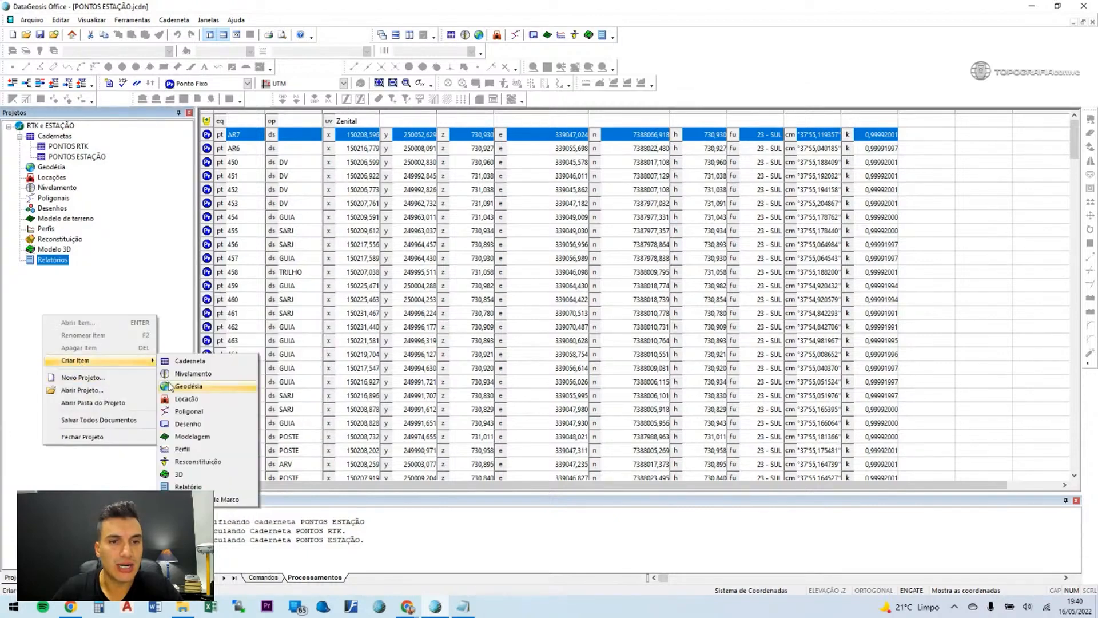
{"action": "left_click", "coordinate": [189, 425]}
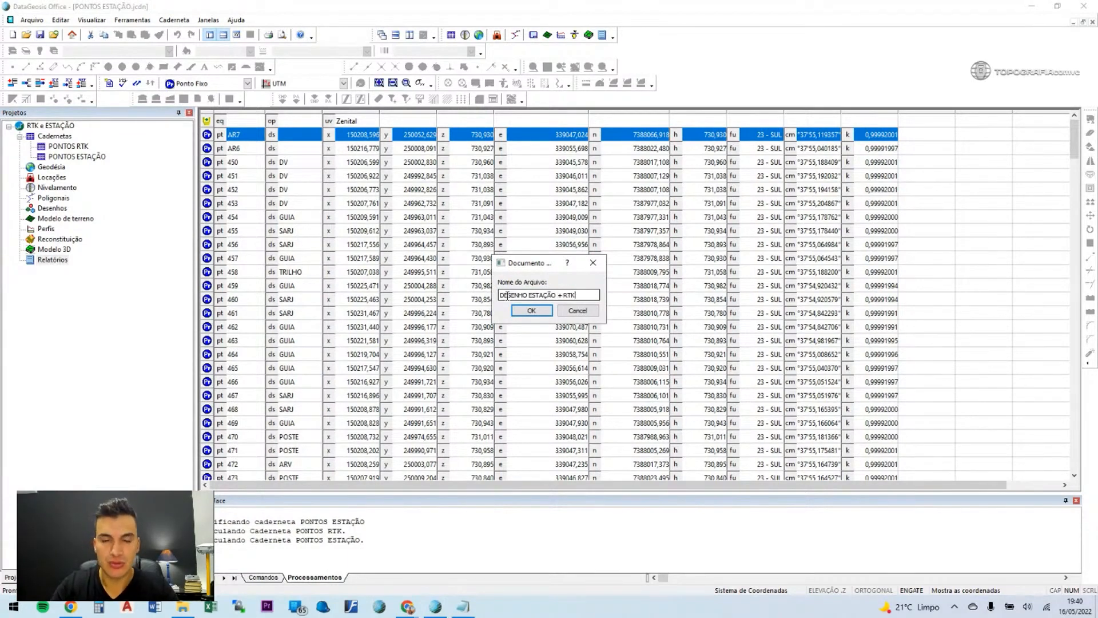
{"action": "type", "text": "DESENHO ESTAÇÃO + RTK"}
{"action": "key", "text": "Return"}
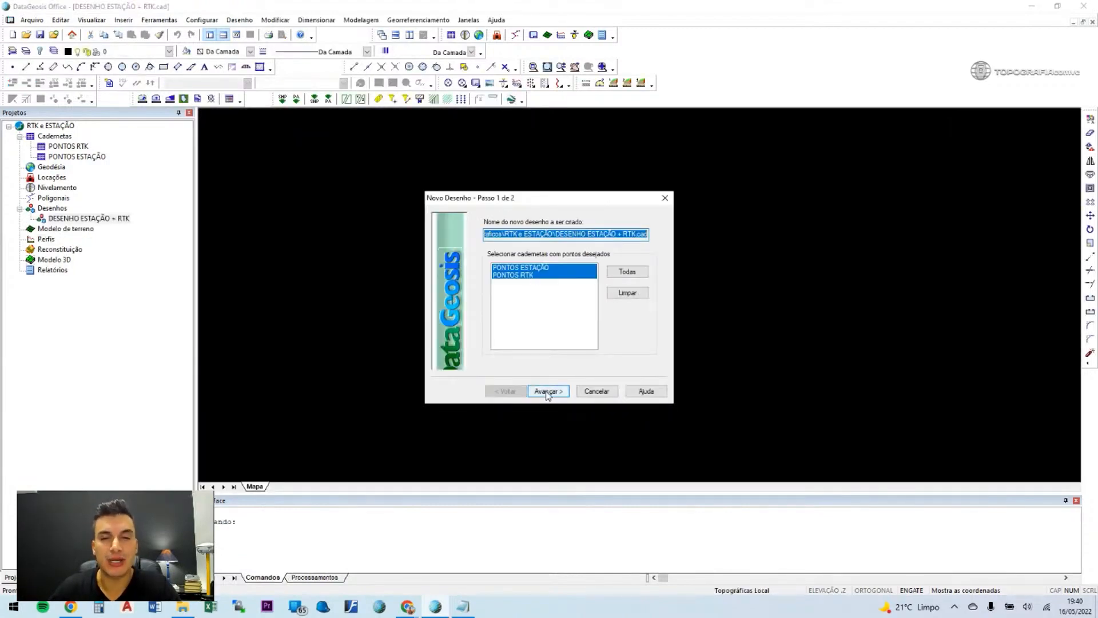
Generate the drawing from the PONTOS ESTAÇÃO and PONTOS RTK field books in Topográficas Local coordinates, with no GeoField model.
{"action": "left_click", "coordinate": [547, 391]}
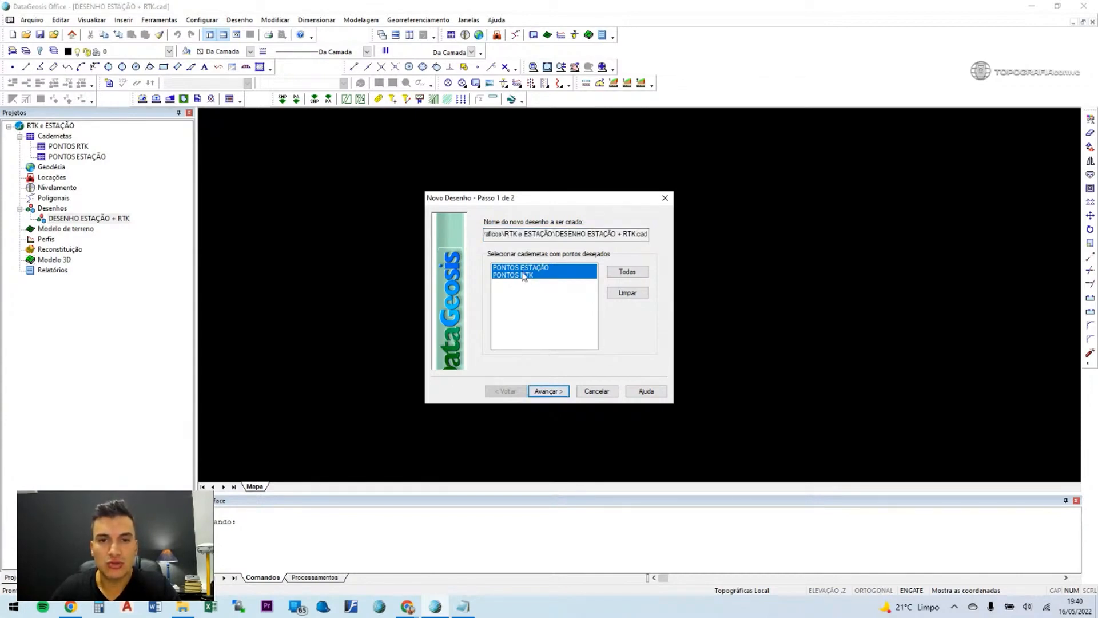
{"action": "left_click", "coordinate": [551, 392]}
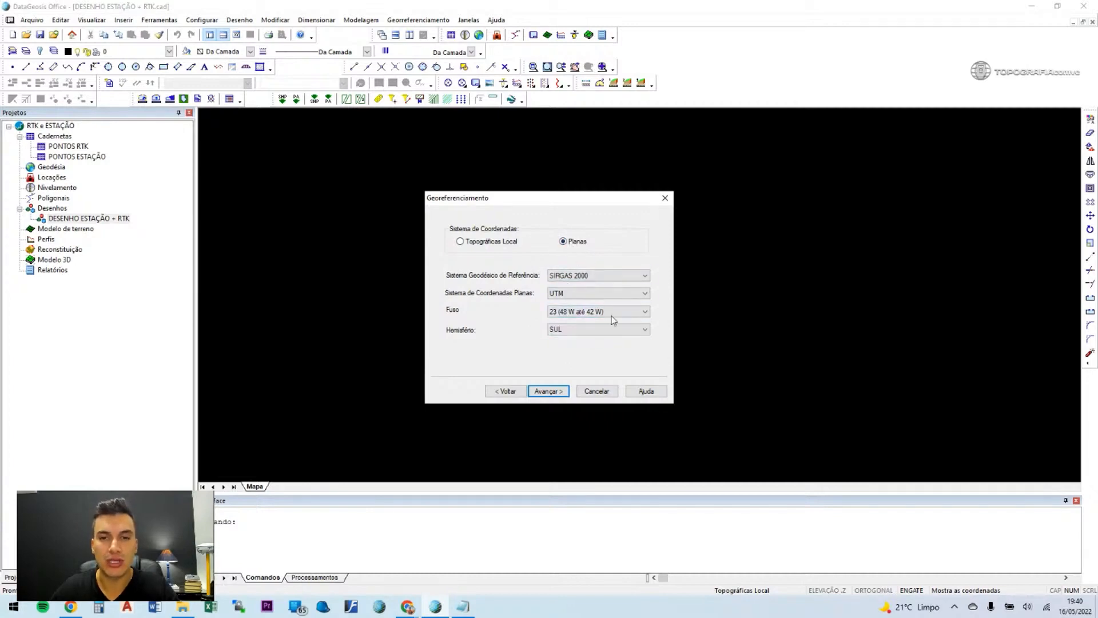
{"action": "left_click", "coordinate": [485, 242]}
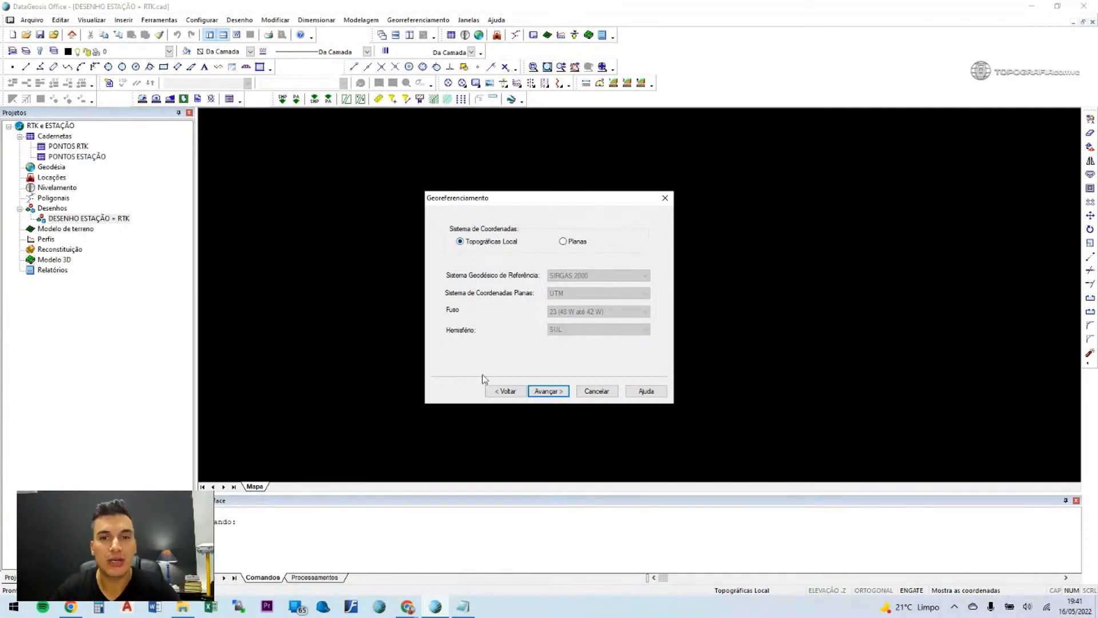
{"action": "left_click", "coordinate": [554, 392]}
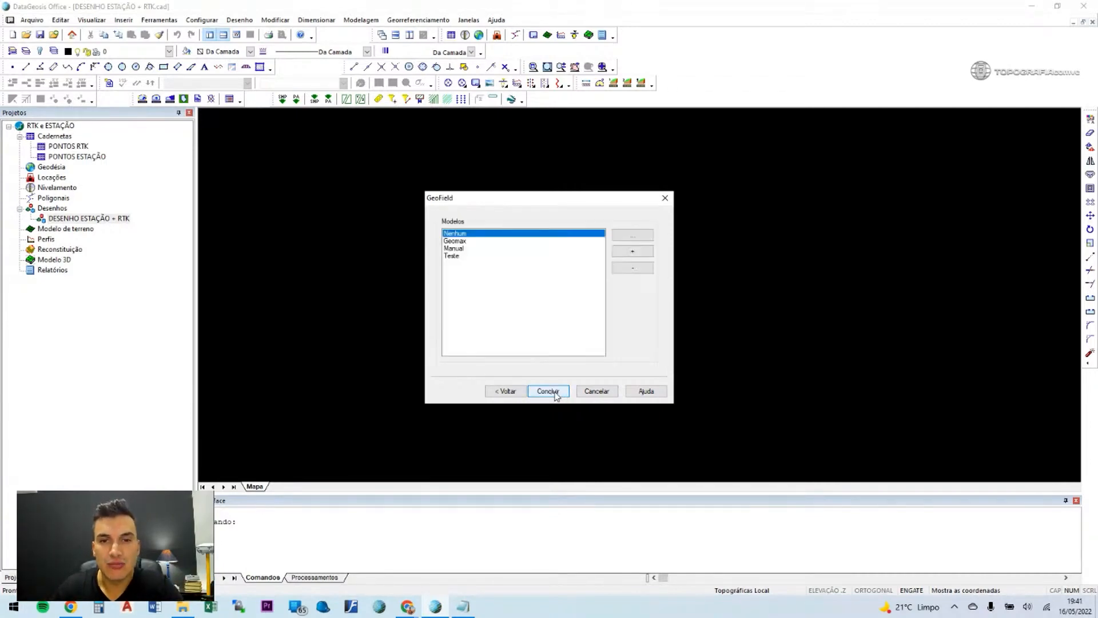
{"action": "left_click", "coordinate": [548, 391]}
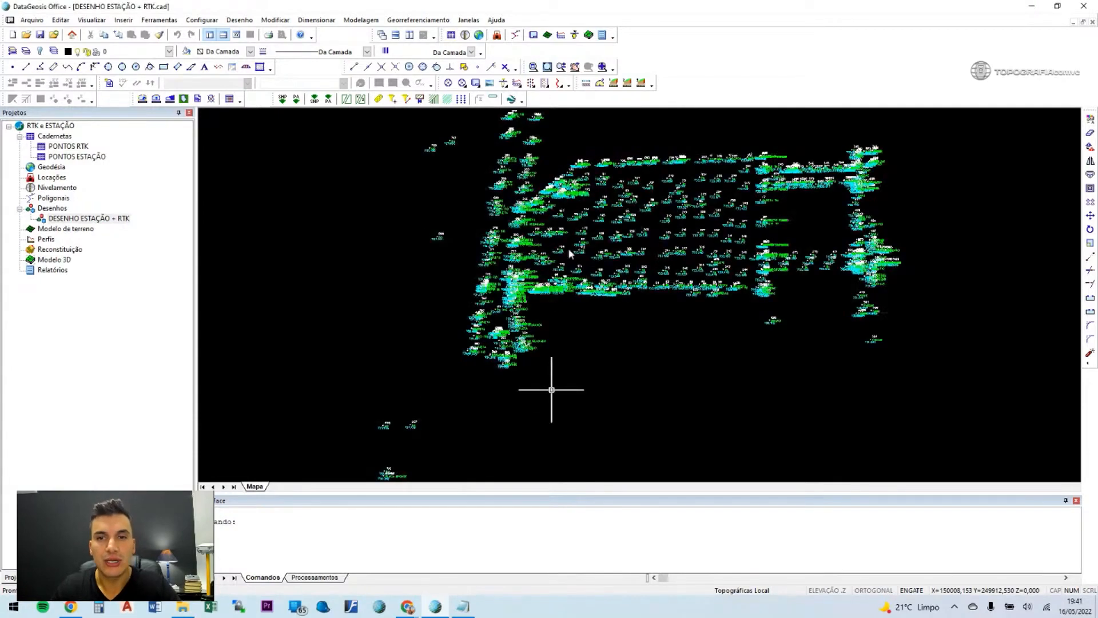
{"action": "scroll", "coordinate": [596, 309], "scroll_direction": "down", "scroll_amount": 3}
{"action": "scroll", "coordinate": [595, 309], "scroll_direction": "up", "scroll_amount": 2}
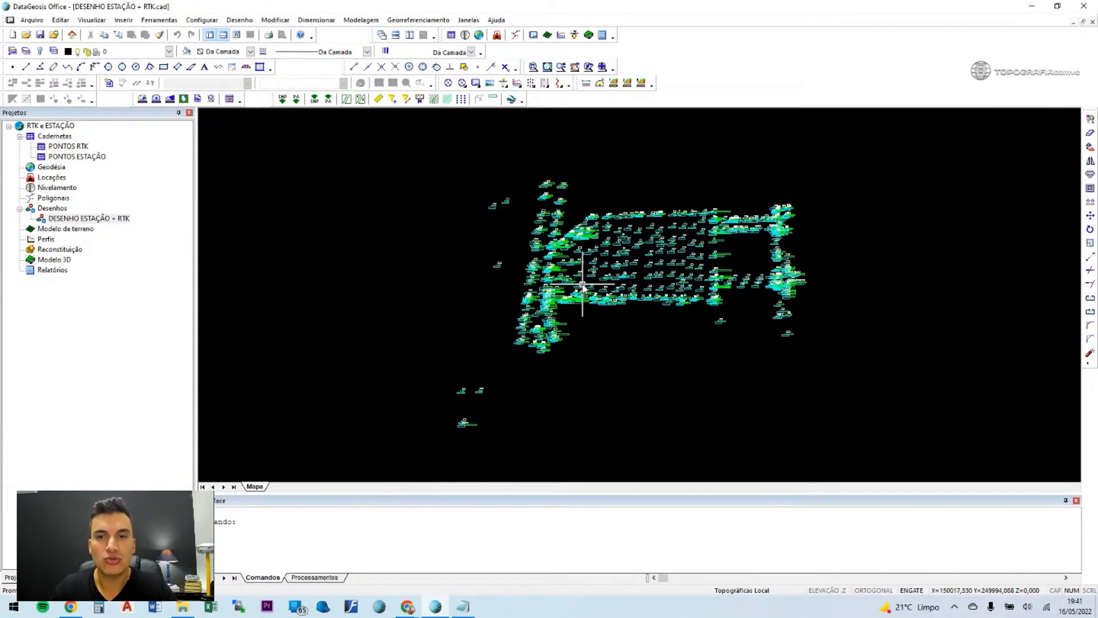
{"action": "scroll", "coordinate": [584, 276], "scroll_direction": "up", "scroll_amount": 1}
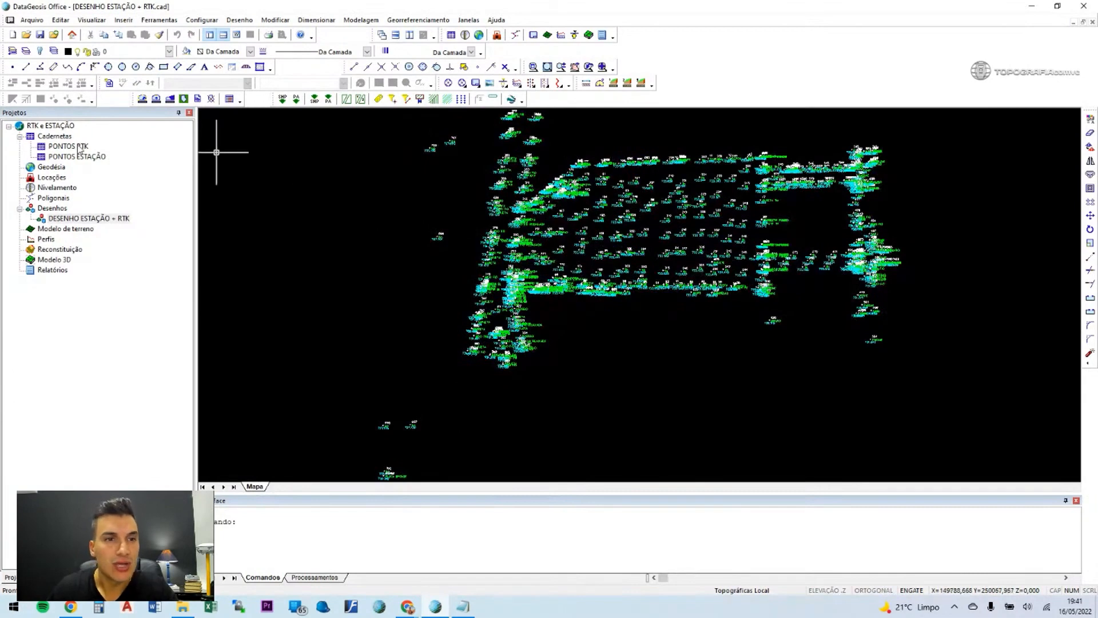
Create a drawing named ESTAÇÃO TOTAL from both field books in Topográficas Local coordinates.
{"action": "right_click", "coordinate": [101, 309]}
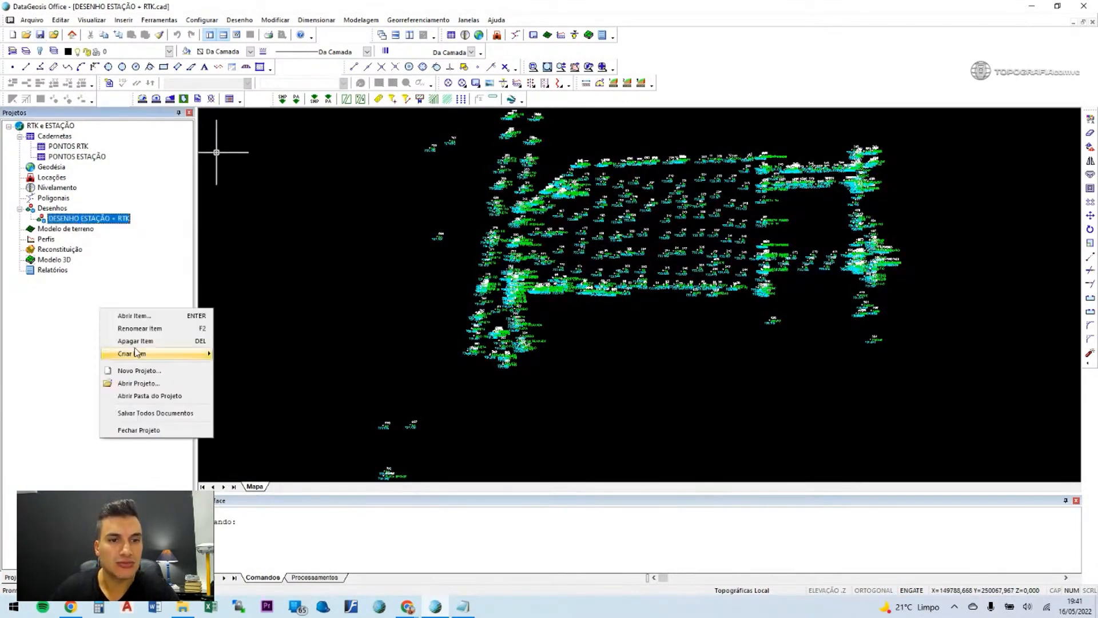
{"action": "mouse_move", "coordinate": [138, 355]}
{"action": "left_click", "coordinate": [257, 420]}
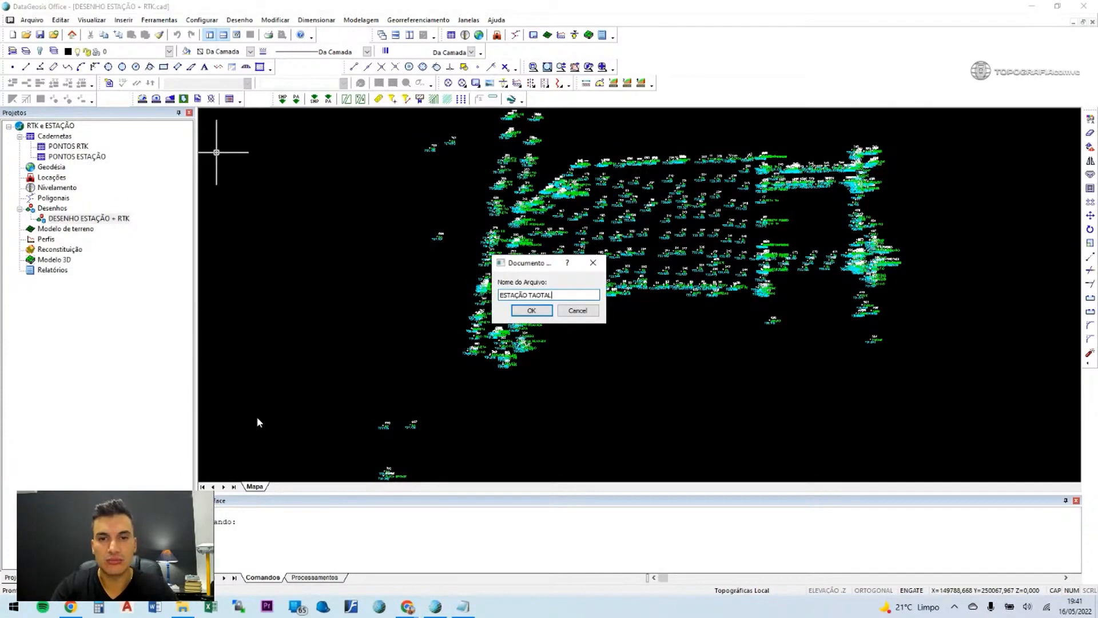
{"action": "type", "text": "ESTAÇÃO TOTAL"}
{"action": "key", "text": "Return"}
{"action": "left_click", "coordinate": [548, 392]}
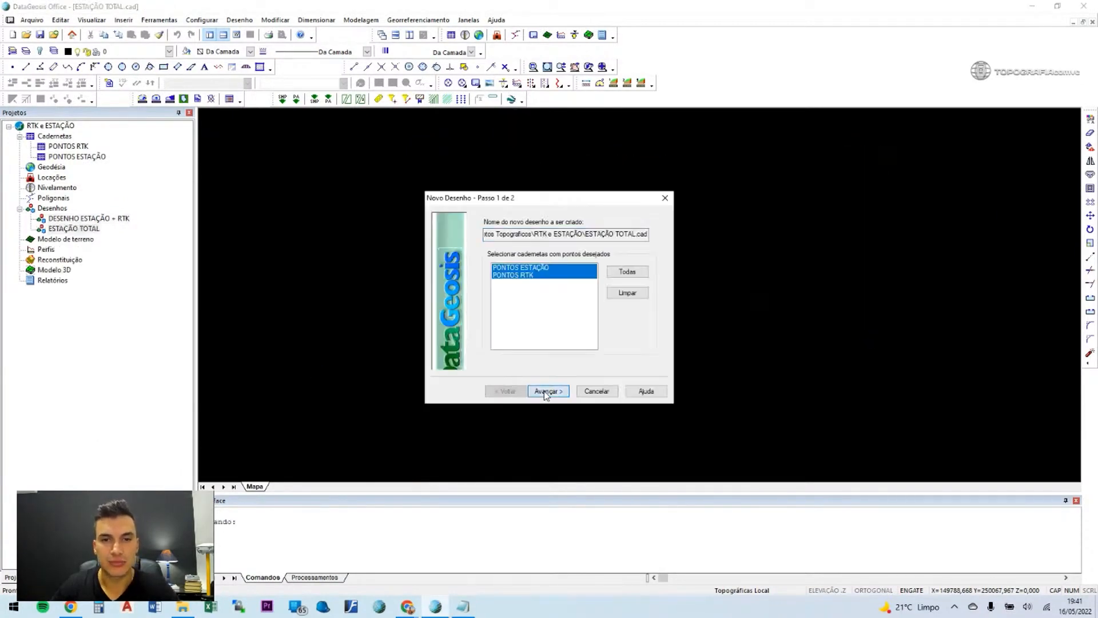
{"action": "left_click", "coordinate": [490, 243]}
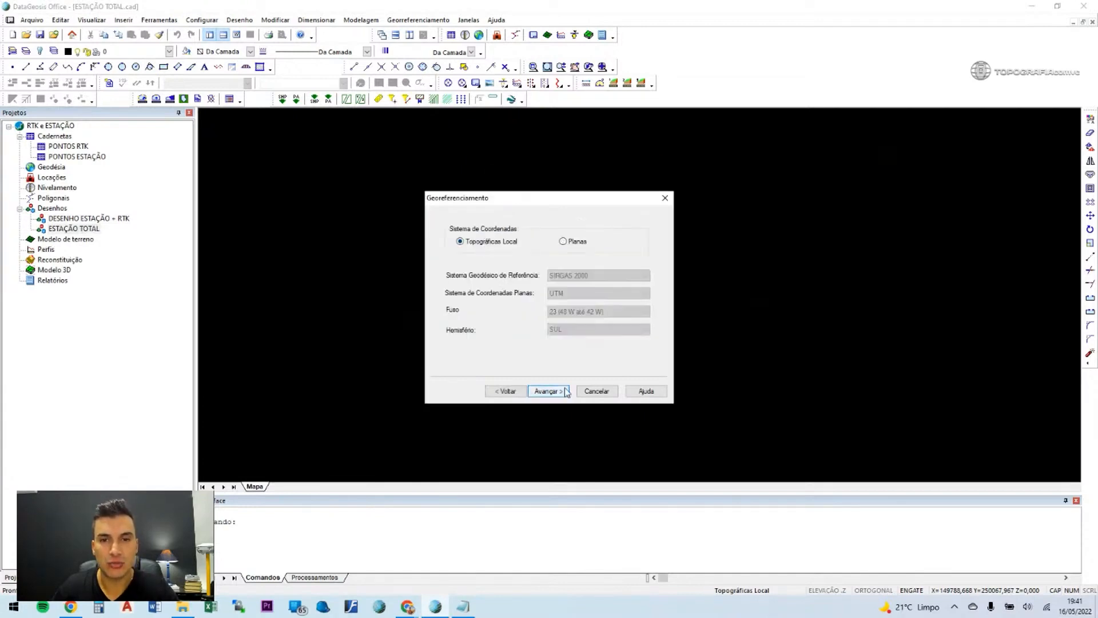
{"action": "left_click", "coordinate": [579, 242]}
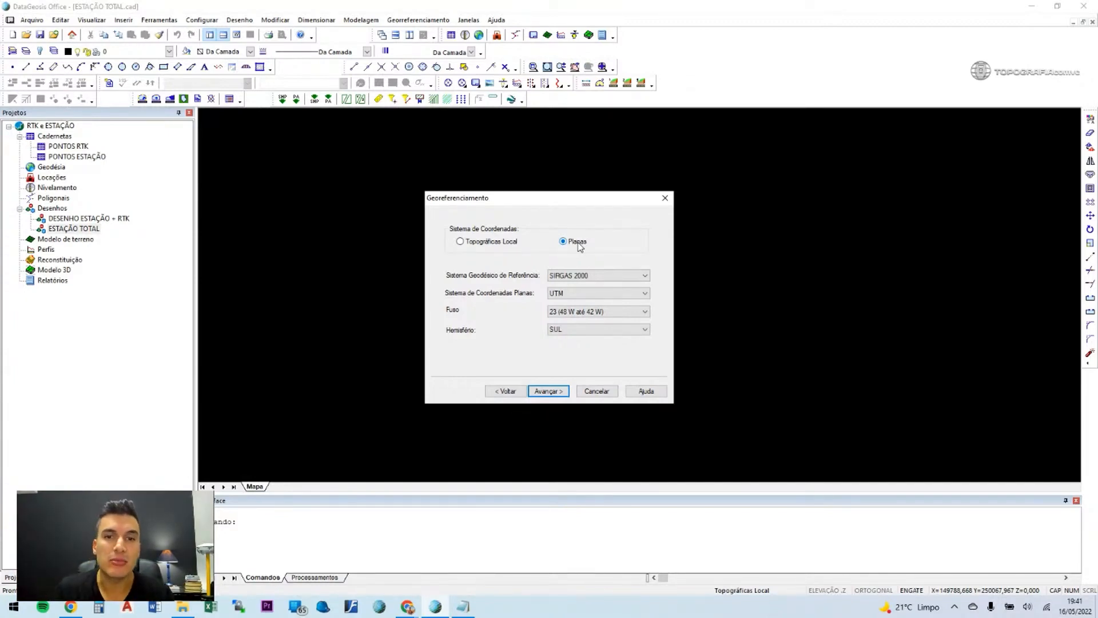
{"action": "left_click", "coordinate": [498, 242]}
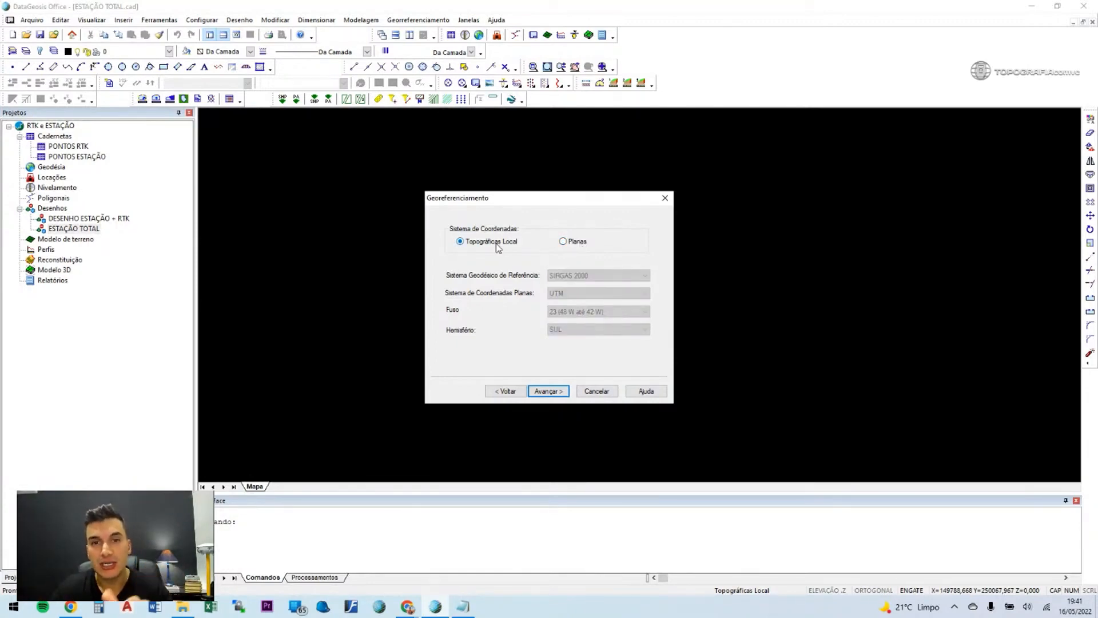
{"action": "left_click", "coordinate": [547, 392]}
{"action": "left_click", "coordinate": [548, 391]}
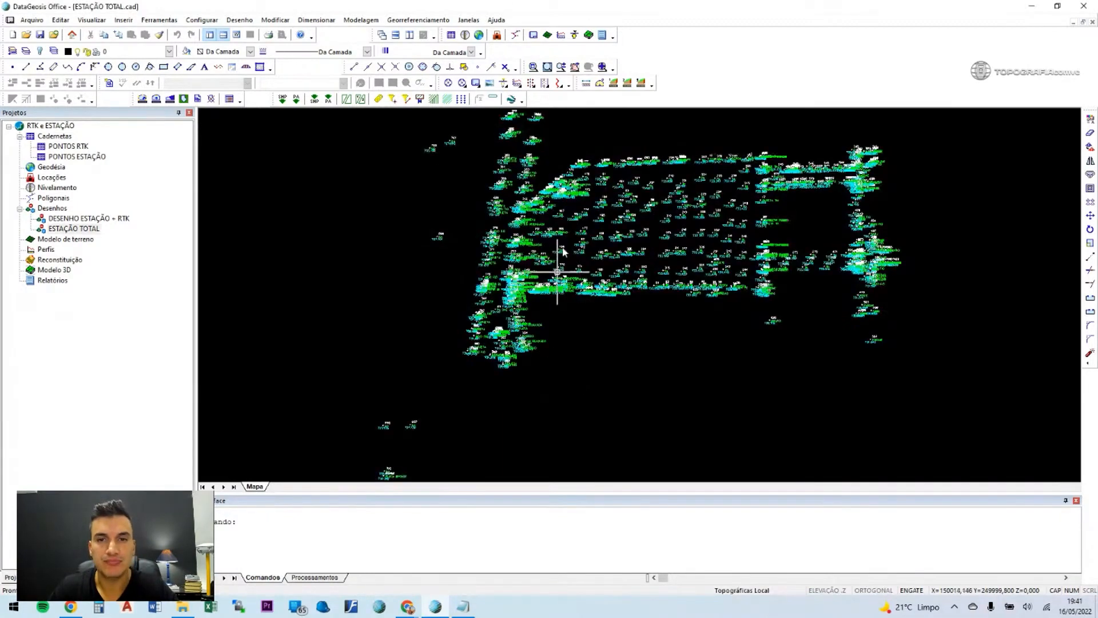
Delete the ESTAÇÃO TOTAL drawing from the project and cancel the file-opening dialog.
{"action": "left_click", "coordinate": [98, 230]}
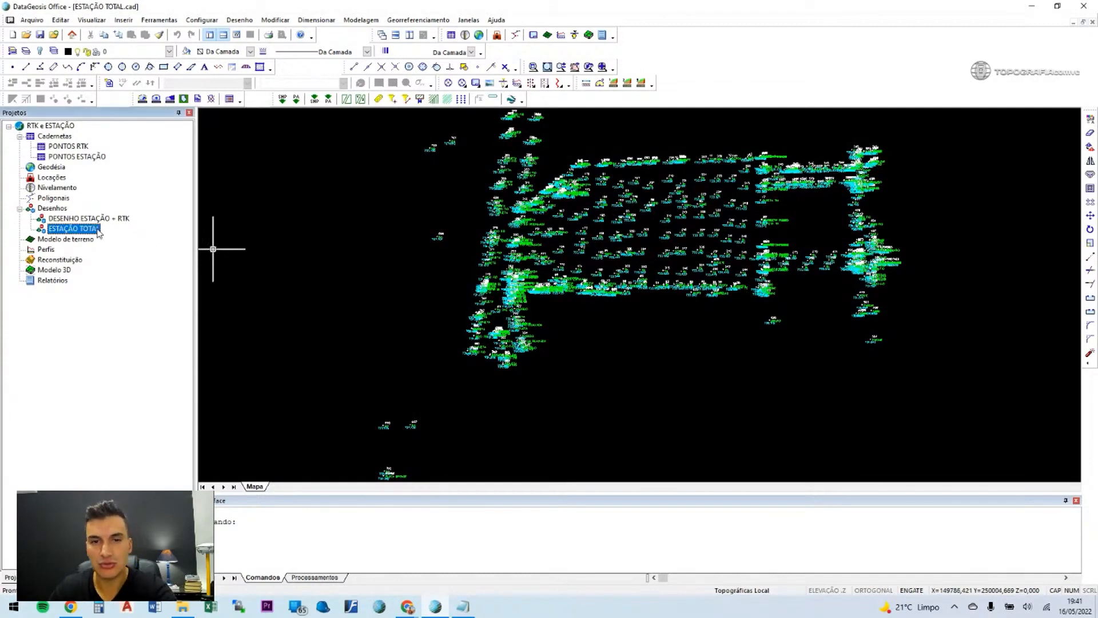
{"action": "key", "text": "Delete"}
{"action": "left_click", "coordinate": [554, 326]}
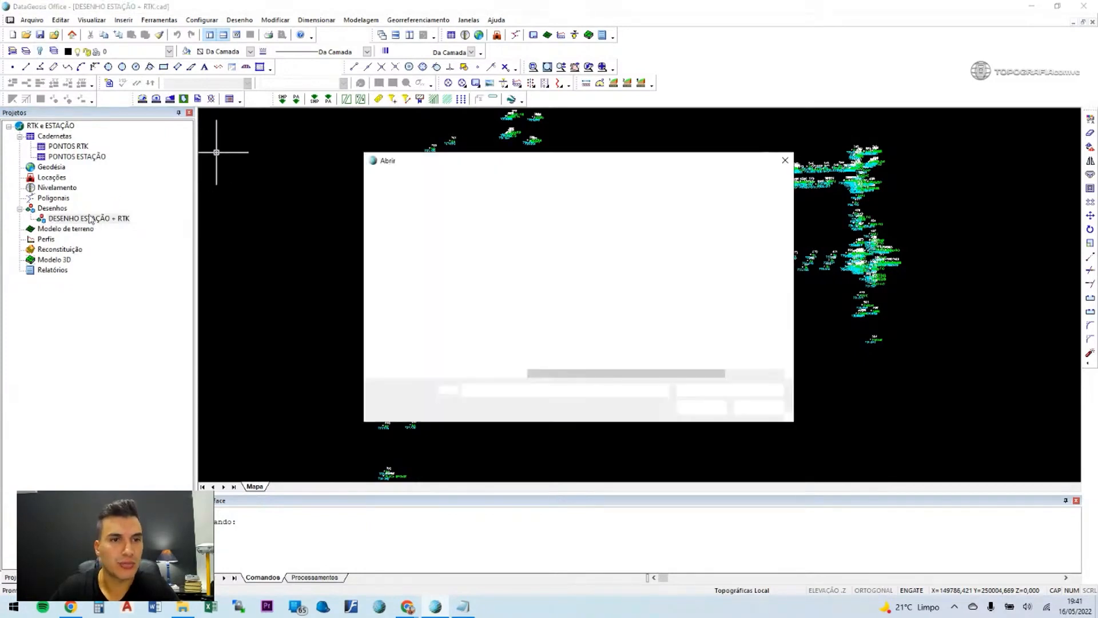
{"action": "key", "text": "Escape"}
{"action": "key", "text": "Escape"}
{"action": "key", "text": "Escape"}
{"action": "key", "text": "Escape"}
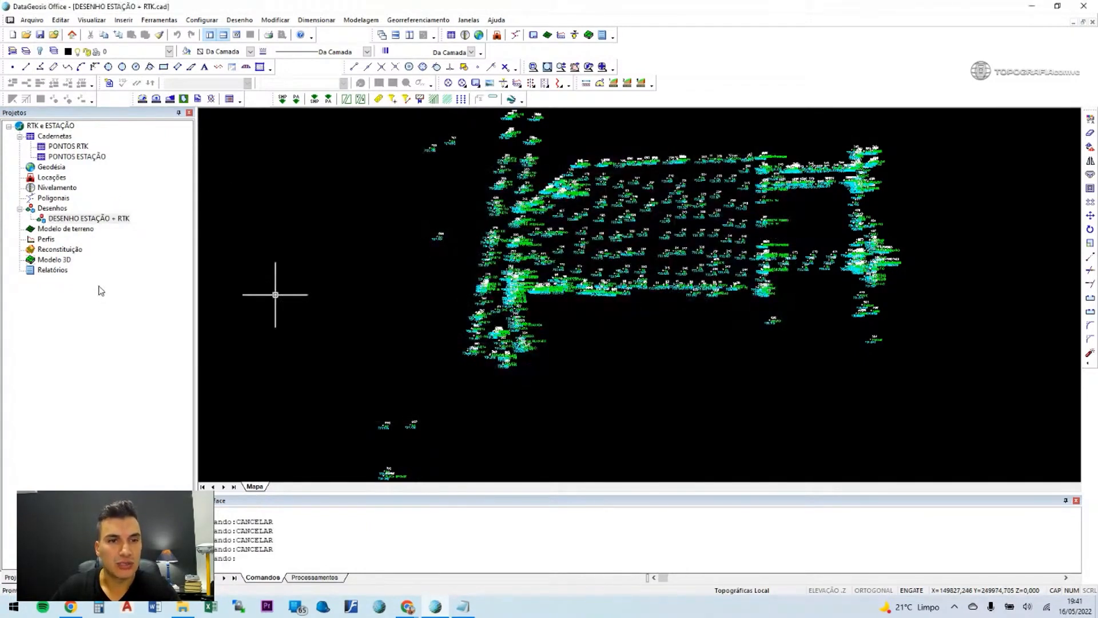
Create a drawing named ESTAÇÃO TOTAL from only the PONTOS ESTAÇÃO field book in Topográficas Local coordinates.
{"action": "right_click", "coordinate": [99, 291]}
{"action": "mouse_move", "coordinate": [168, 334]}
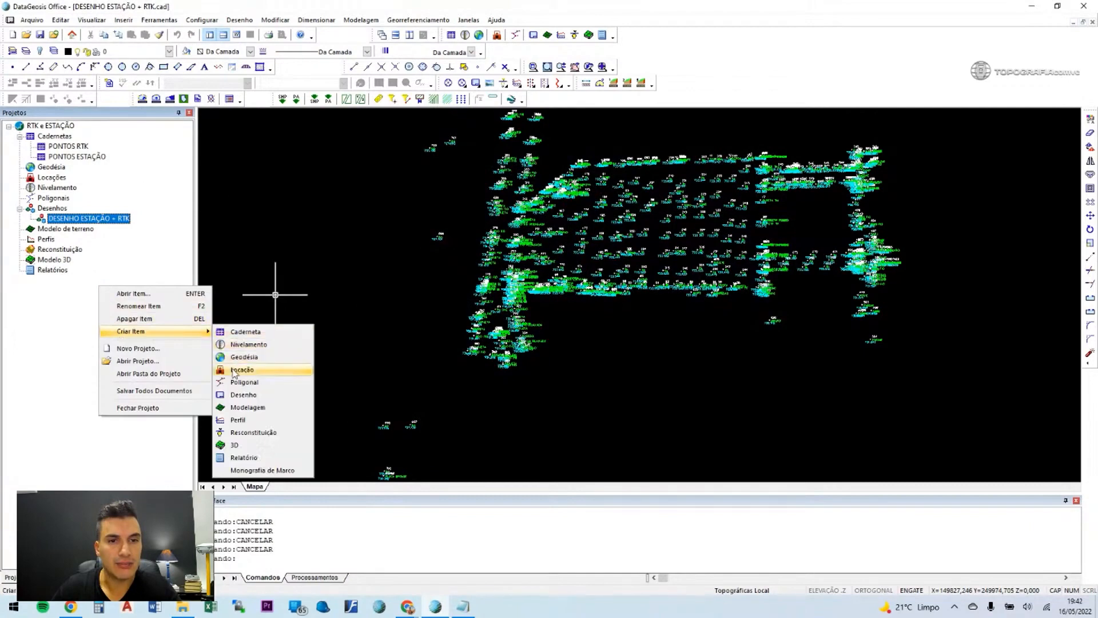
{"action": "left_click", "coordinate": [243, 395]}
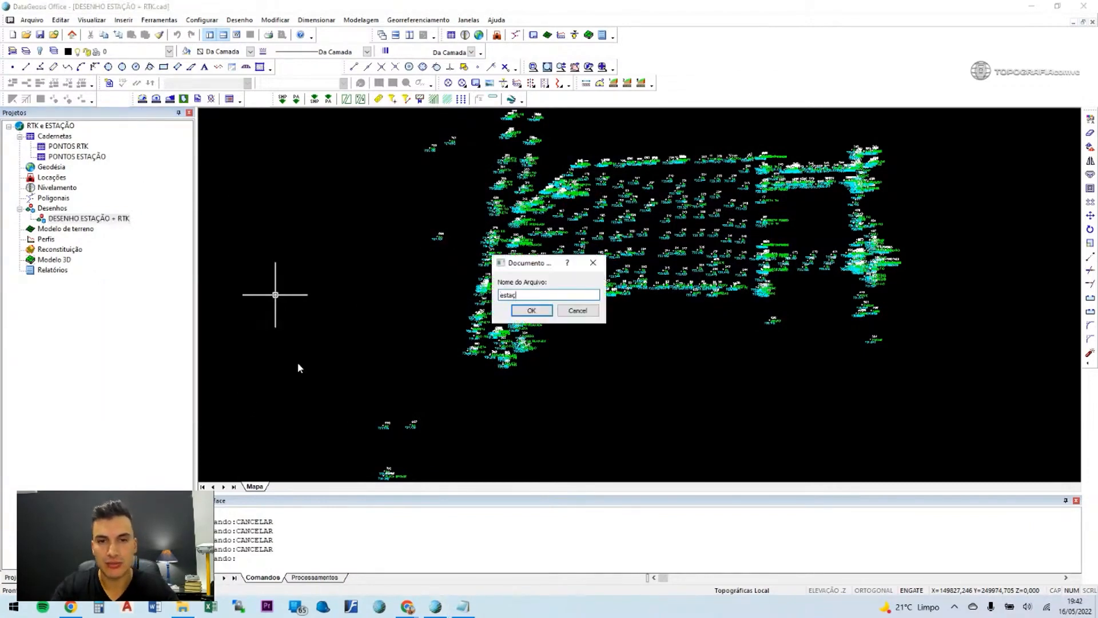
{"action": "type", "text": "ESTAÇÃO TOTAL"}
{"action": "key", "text": "Return"}
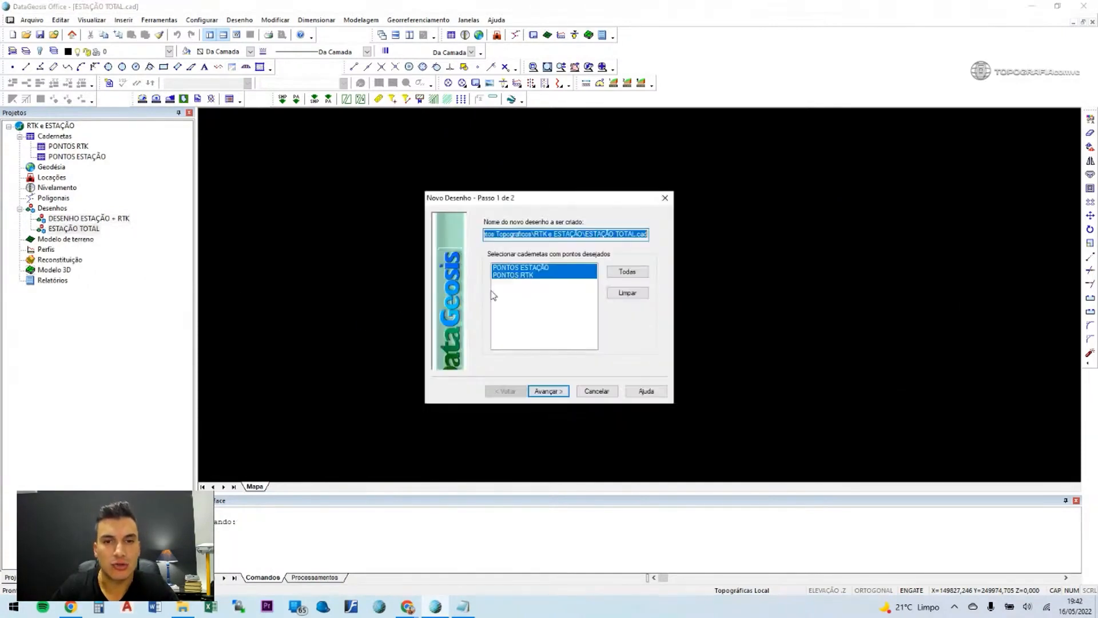
{"action": "left_click", "coordinate": [521, 269]}
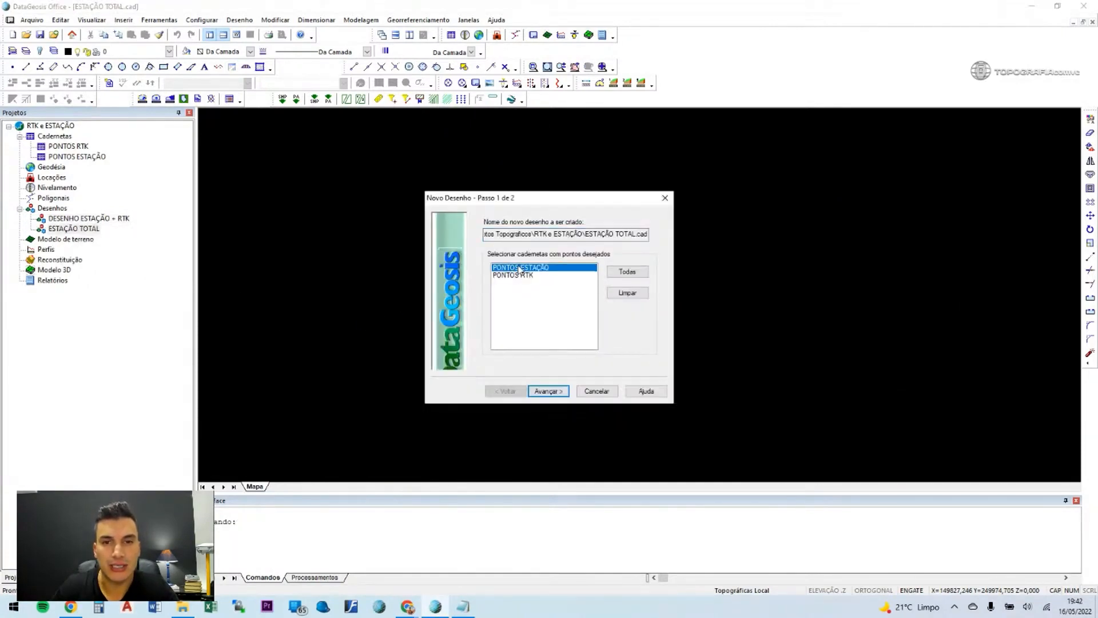
{"action": "left_click", "coordinate": [554, 391]}
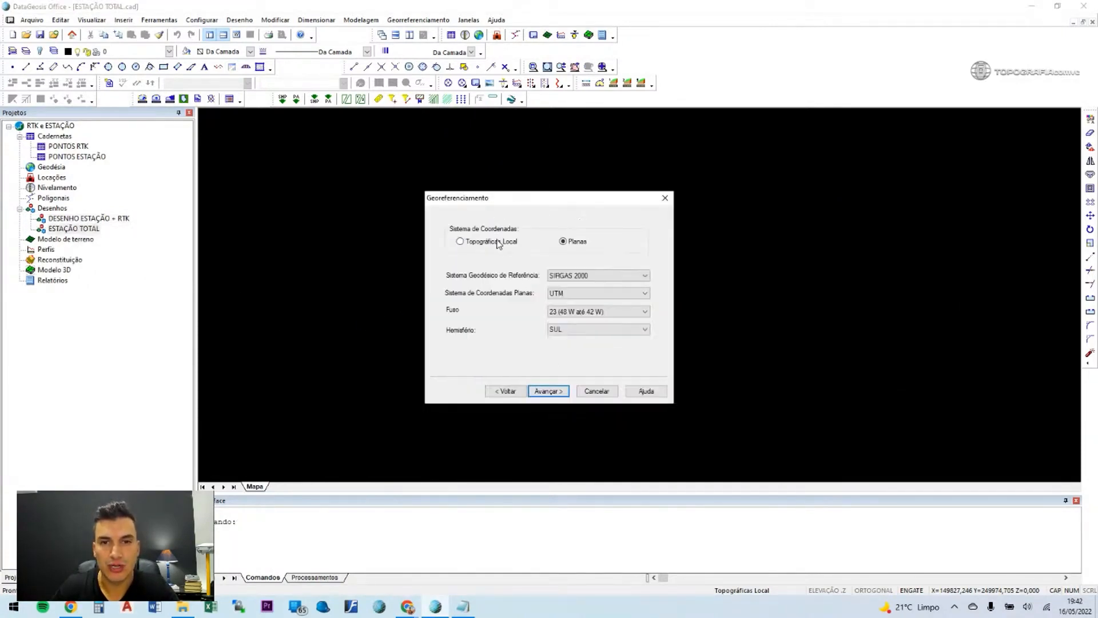
{"action": "left_click", "coordinate": [499, 243]}
{"action": "left_click", "coordinate": [559, 391]}
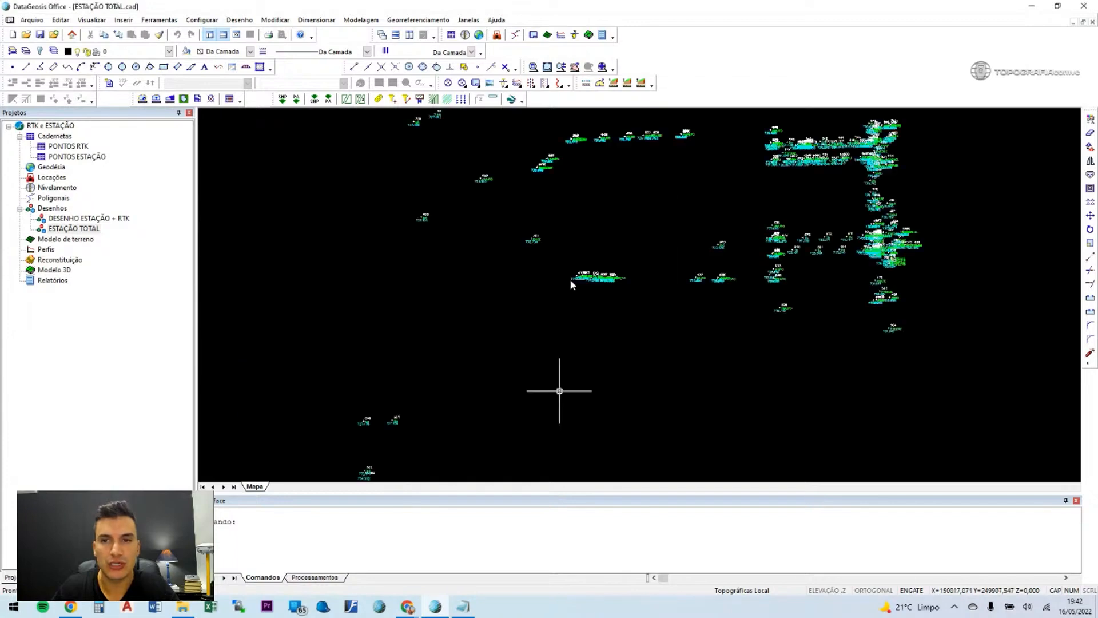
{"action": "scroll", "coordinate": [553, 269], "scroll_direction": "down", "scroll_amount": 3}
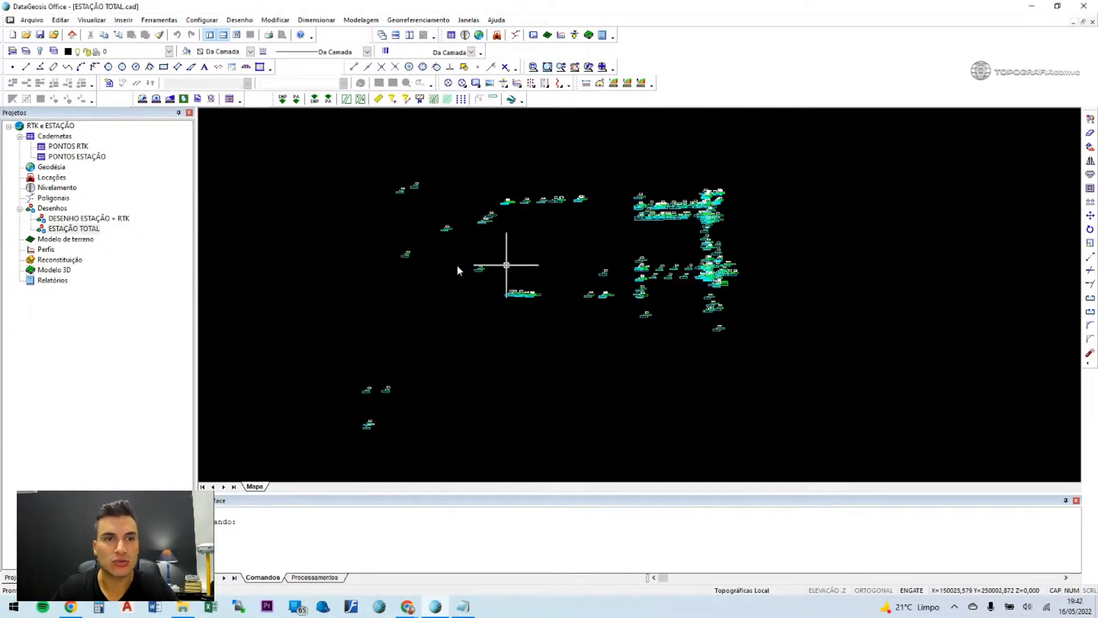
Create a drawing named RTK from only the PONTOS RTK field book in Topográficas Local coordinates.
{"action": "right_click", "coordinate": [75, 325]}
{"action": "mouse_move", "coordinate": [115, 366]}
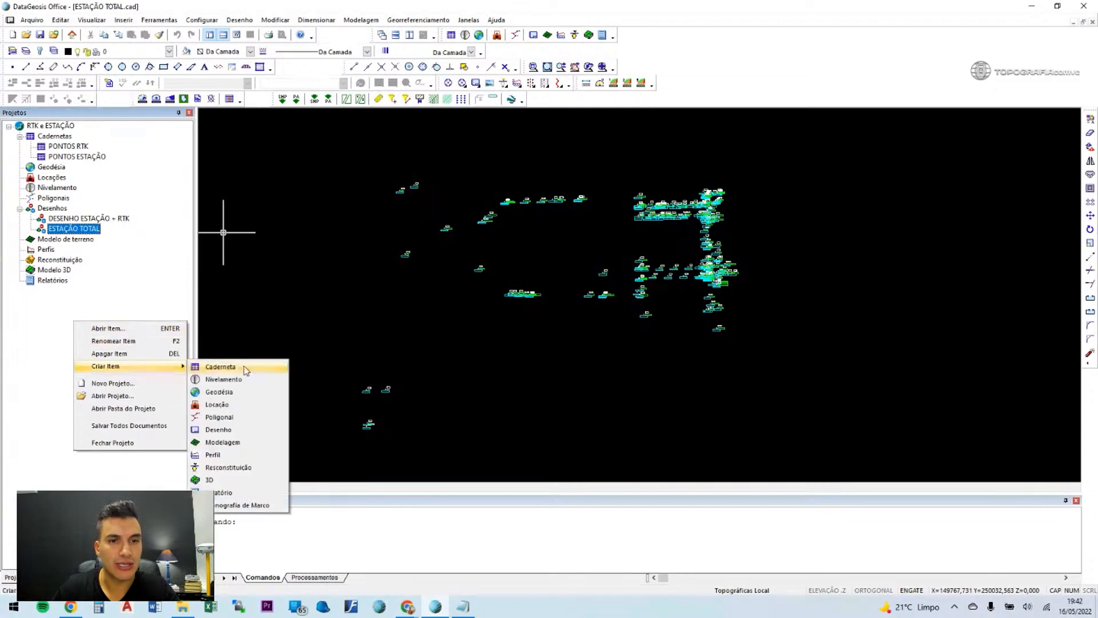
{"action": "left_click", "coordinate": [222, 429]}
{"action": "type", "text": "esta"}
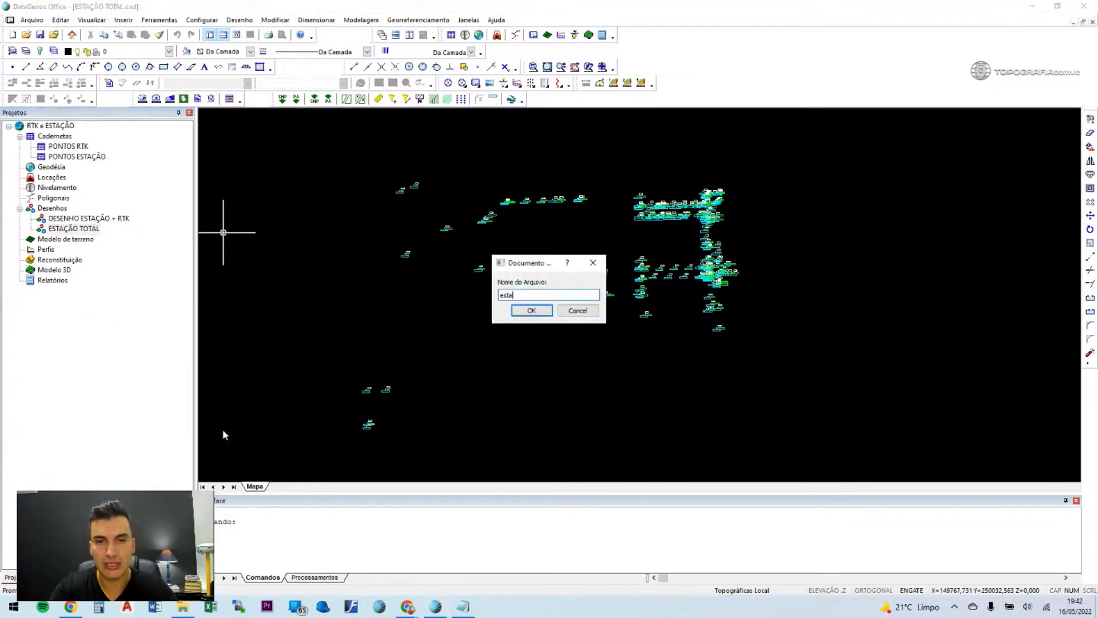
{"action": "key", "text": "Return"}
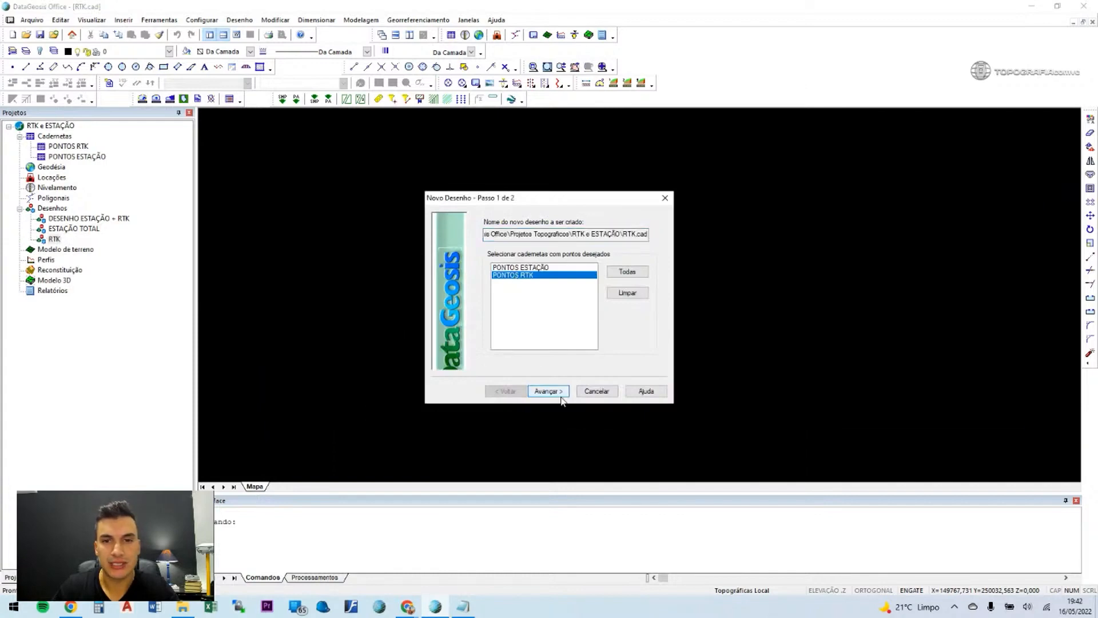
{"action": "left_click", "coordinate": [551, 392]}
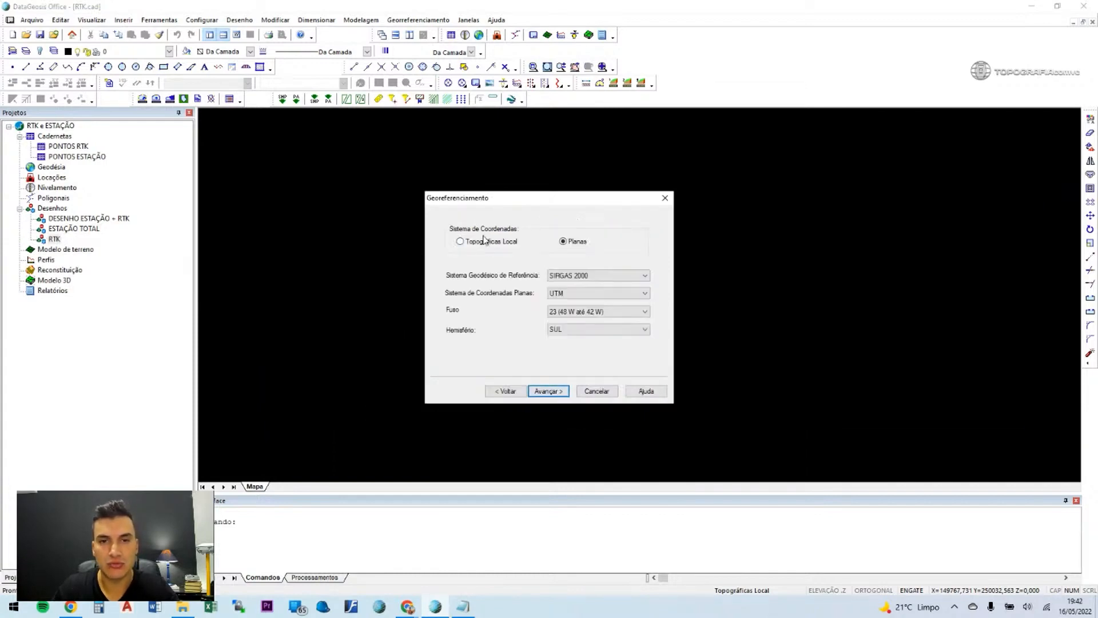
{"action": "left_click", "coordinate": [484, 243]}
{"action": "left_click", "coordinate": [549, 392]}
{"action": "left_click", "coordinate": [549, 392]}
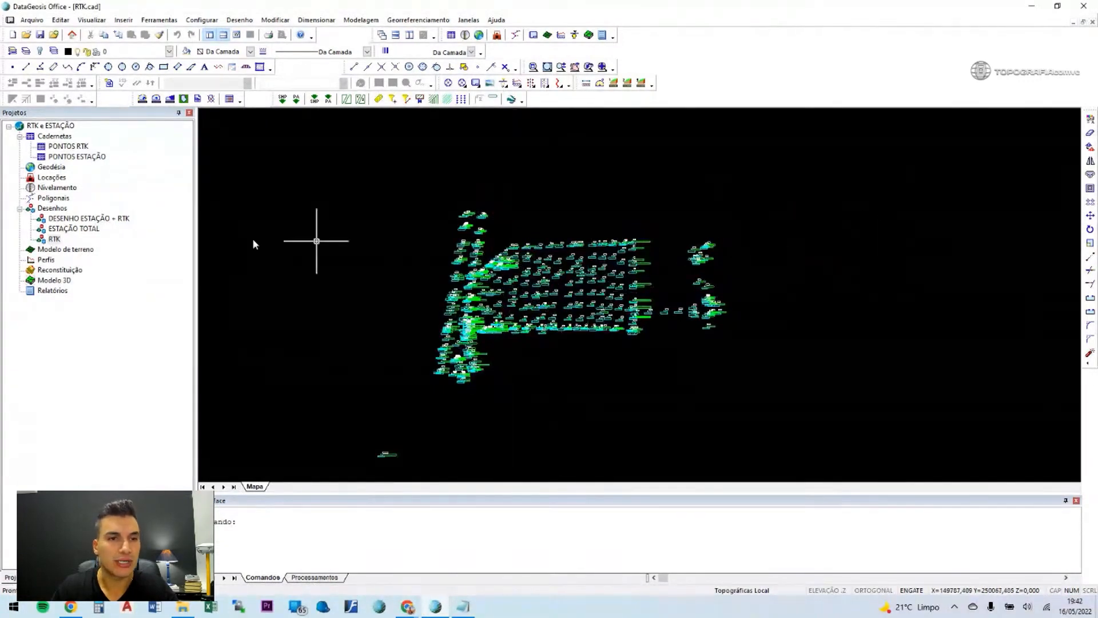
Review the ESTAÇÃO TOTAL drawing, then inspect the properties of point 210 in the DESENHO ESTAÇÃO + RTK drawing.
{"action": "double_click", "coordinate": [93, 228]}
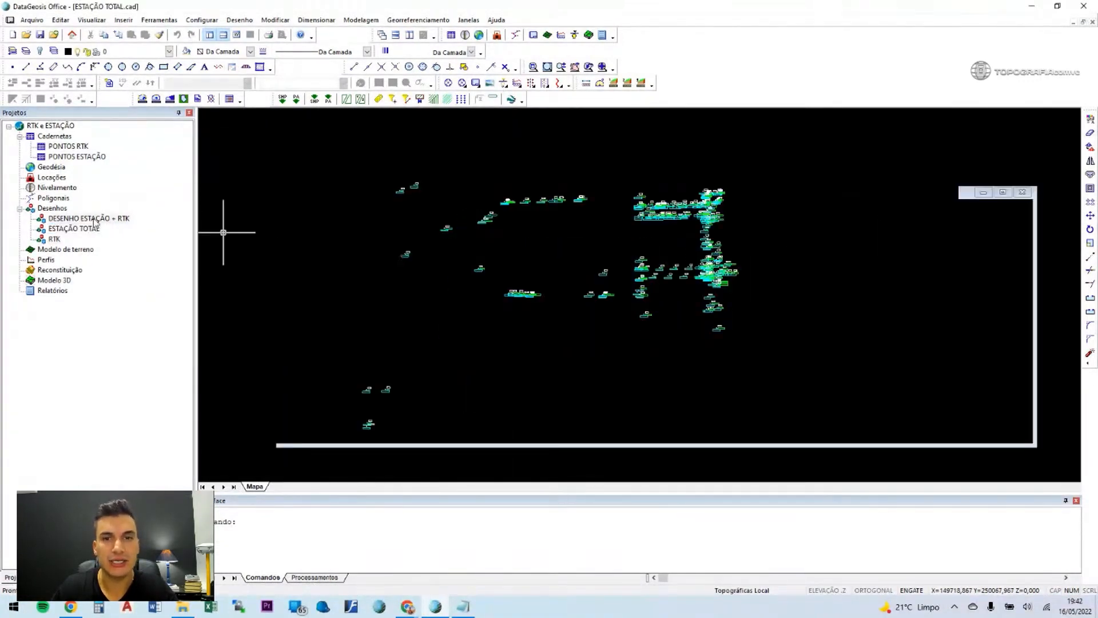
{"action": "double_click", "coordinate": [94, 220]}
{"action": "scroll", "coordinate": [679, 172], "scroll_direction": "up", "scroll_amount": 5}
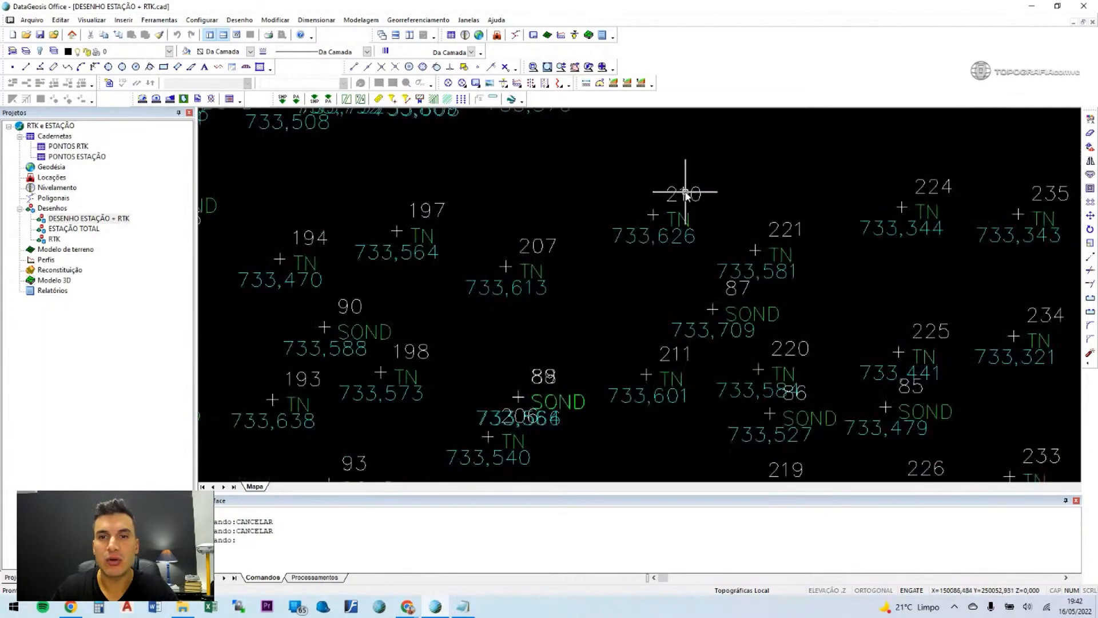
{"action": "double_click", "coordinate": [685, 195]}
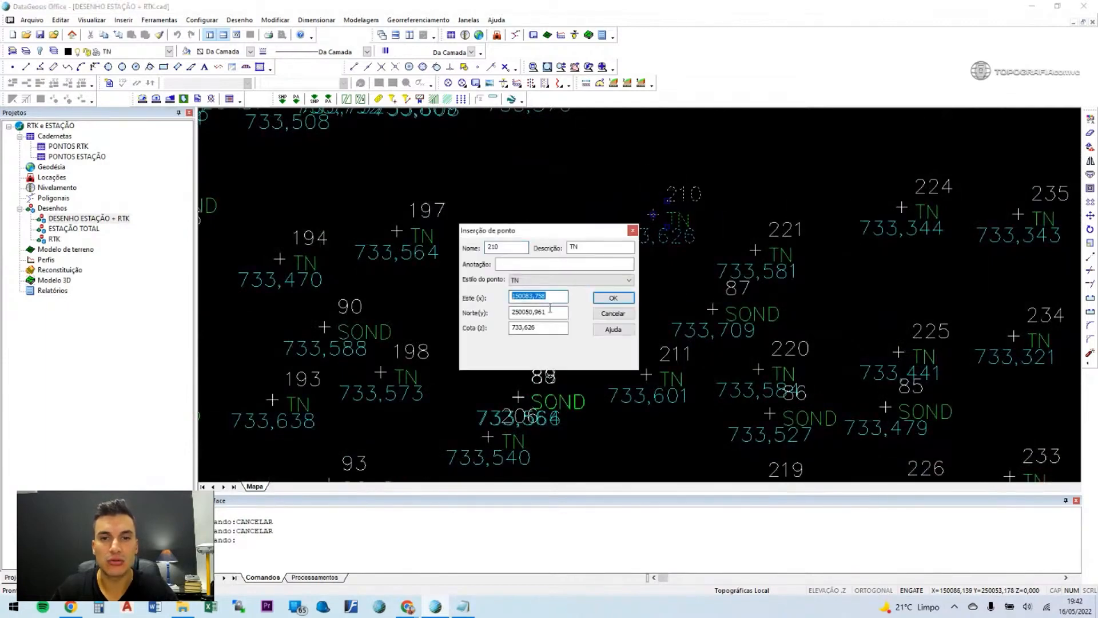
{"action": "left_click", "coordinate": [613, 314]}
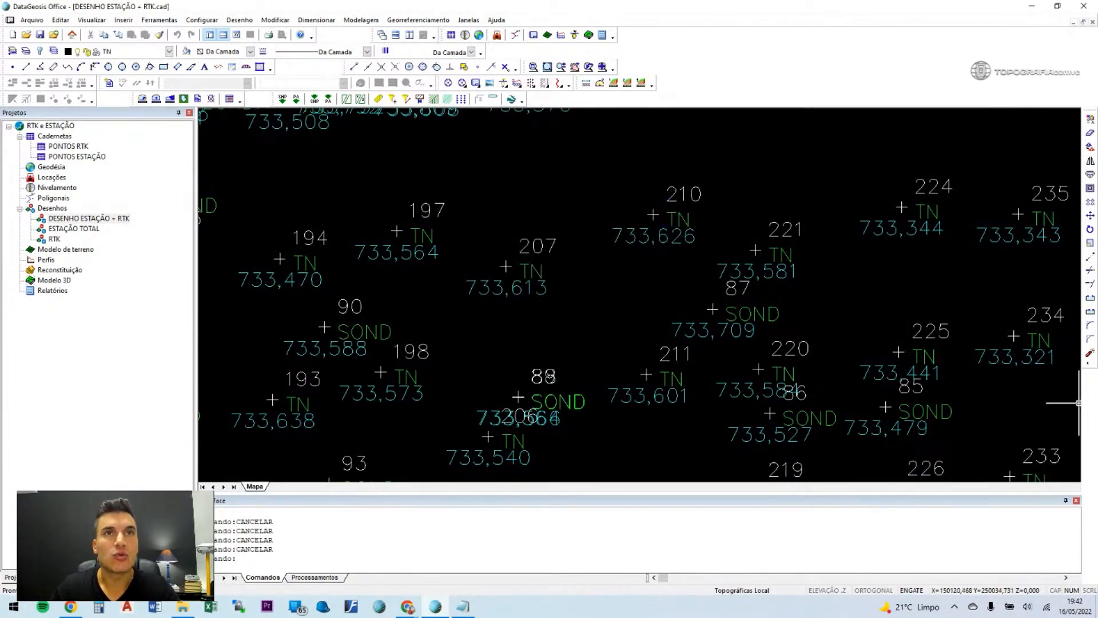
{"action": "scroll", "coordinate": [507, 265], "scroll_direction": "down", "scroll_amount": 5}
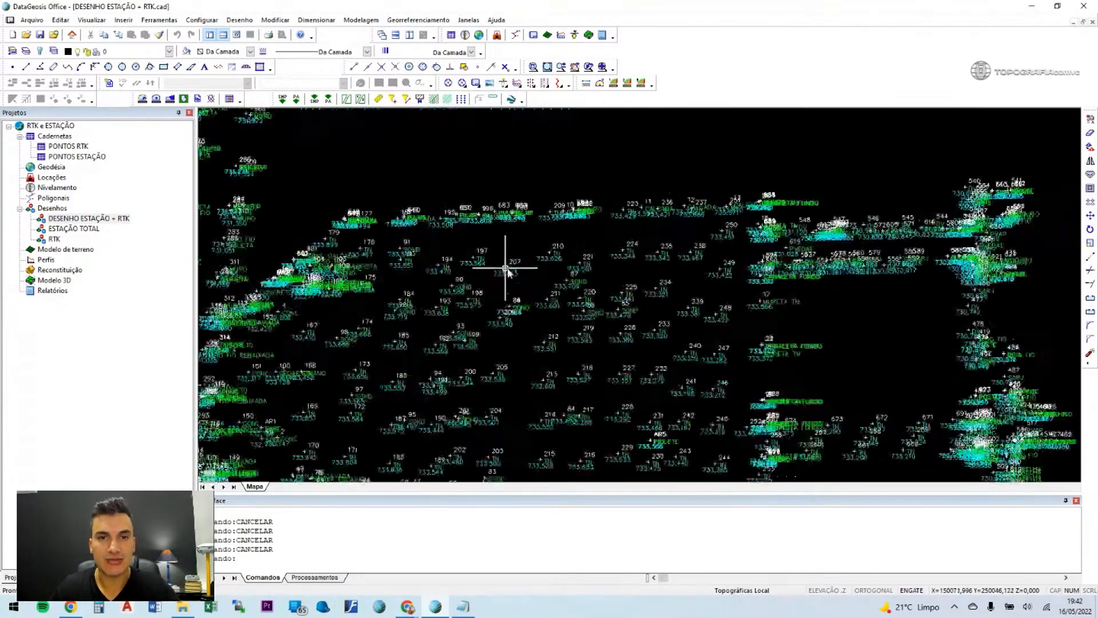
{"action": "scroll", "coordinate": [399, 238], "scroll_direction": "down", "scroll_amount": 2}
{"action": "key", "text": "XF86AudioLowerVolume"}
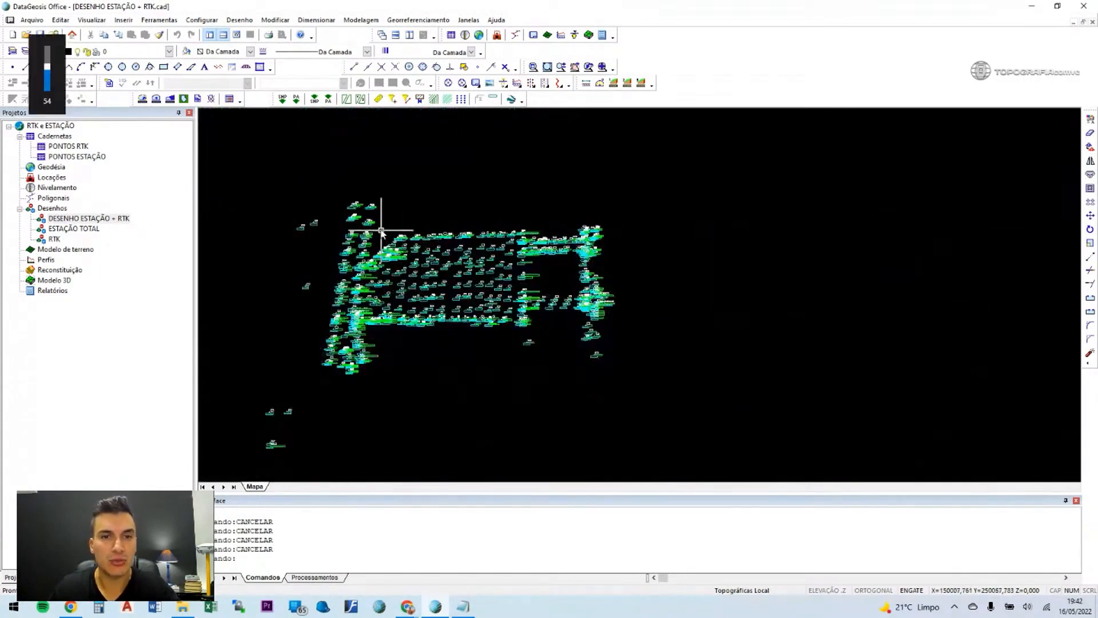
Examine the distribution of the combined station and RTK points across the DESENHO ESTAÇÃO + RTK drawing.
{"action": "left_click", "coordinate": [445, 233]}
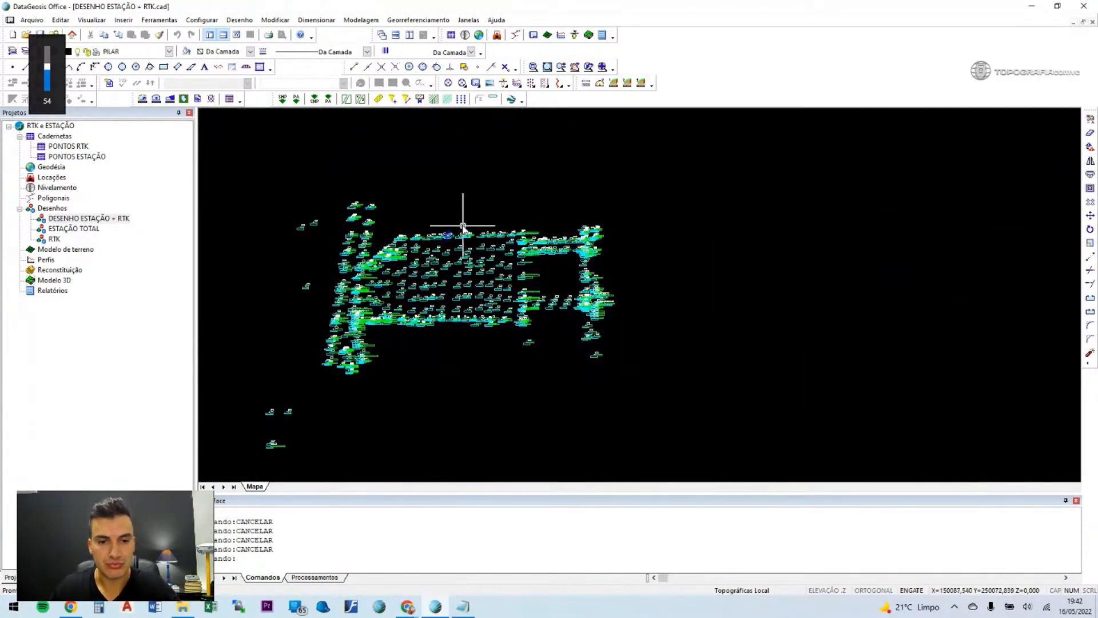
{"action": "scroll", "coordinate": [463, 226], "scroll_direction": "up", "scroll_amount": 2}
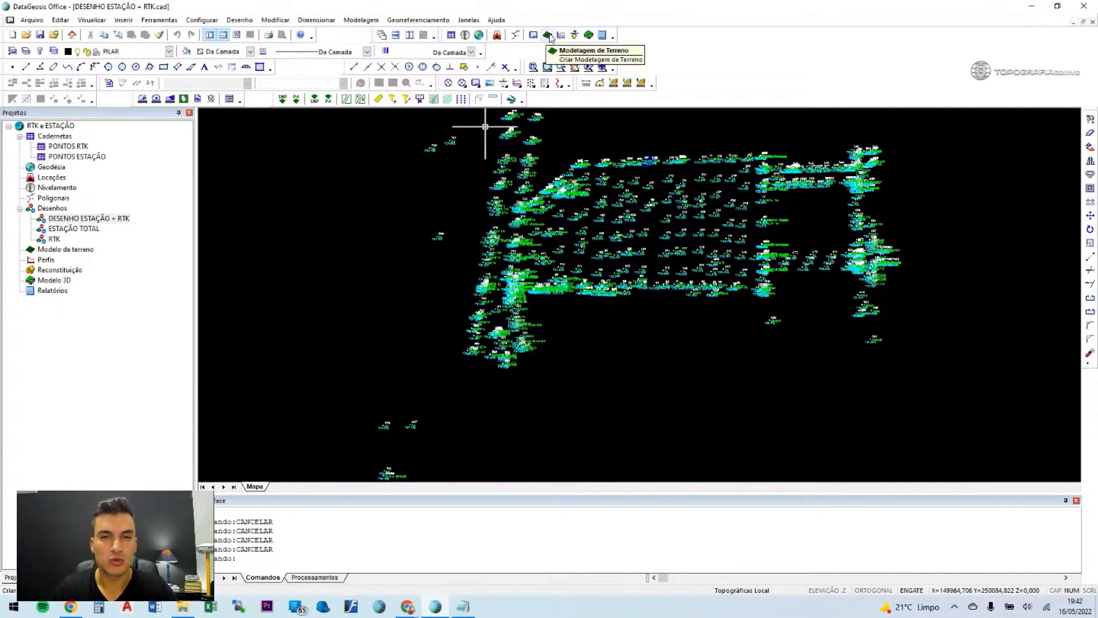
{"action": "scroll", "coordinate": [395, 246], "scroll_direction": "down", "scroll_amount": 2}
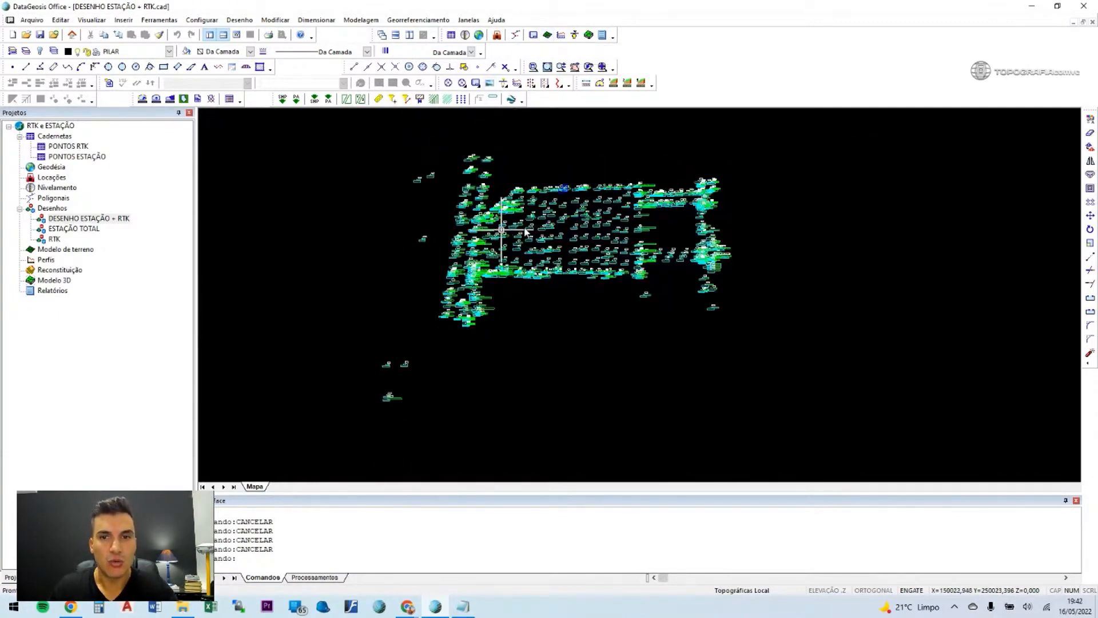
{"action": "scroll", "coordinate": [497, 229], "scroll_direction": "up", "scroll_amount": 3}
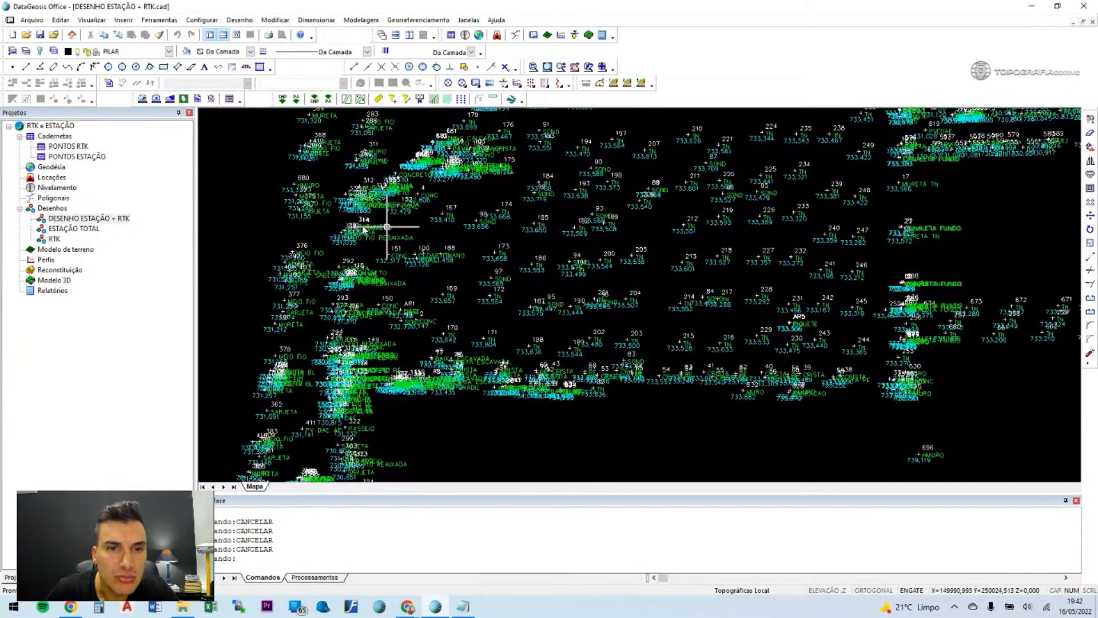
{"action": "scroll", "coordinate": [364, 228], "scroll_direction": "up", "scroll_amount": 1}
{"action": "middle_click_drag", "start_coordinate": [379, 224], "coordinate": [435, 237]}
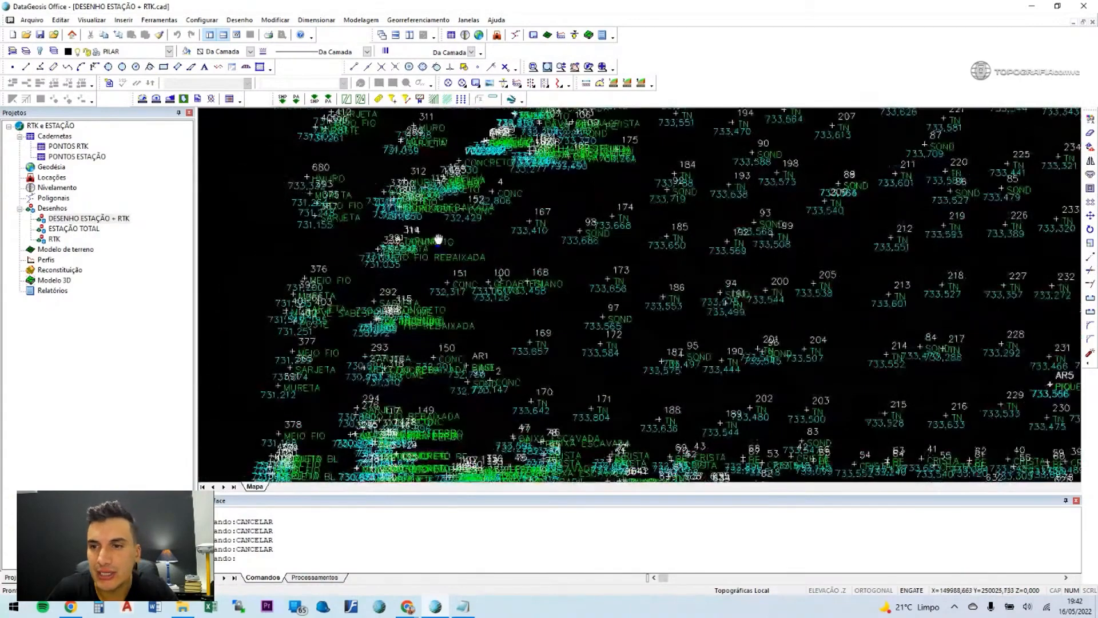
{"action": "scroll", "coordinate": [449, 240], "scroll_direction": "down", "scroll_amount": 1}
{"action": "mouse_move", "coordinate": [901, 178]}
{"action": "middle_mouse_down"}
{"action": "mouse_move", "coordinate": [808, 259]}
{"action": "mouse_move", "coordinate": [524, 225]}
{"action": "mouse_move", "coordinate": [651, 308]}
{"action": "middle_mouse_up"}
{"action": "scroll", "coordinate": [648, 269], "scroll_direction": "down", "scroll_amount": 1}
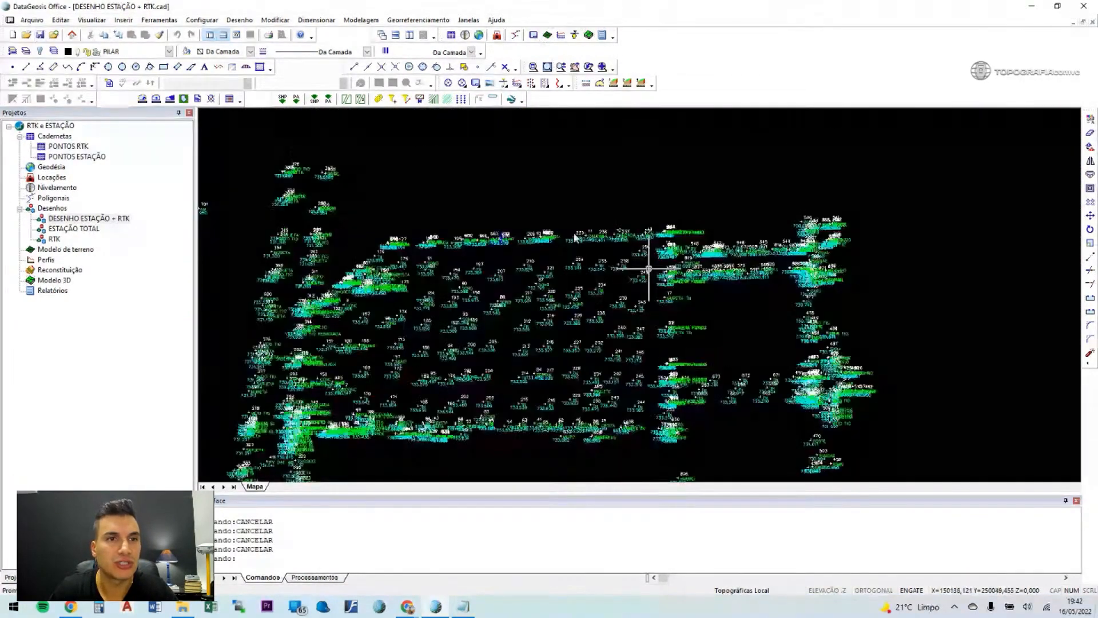
{"action": "scroll", "coordinate": [649, 269], "scroll_direction": "down", "scroll_amount": 1}
Set the global display scale of the DESENHO ESTAÇÃO + RTK drawing to 1:100.
{"action": "left_click", "coordinate": [98, 20]}
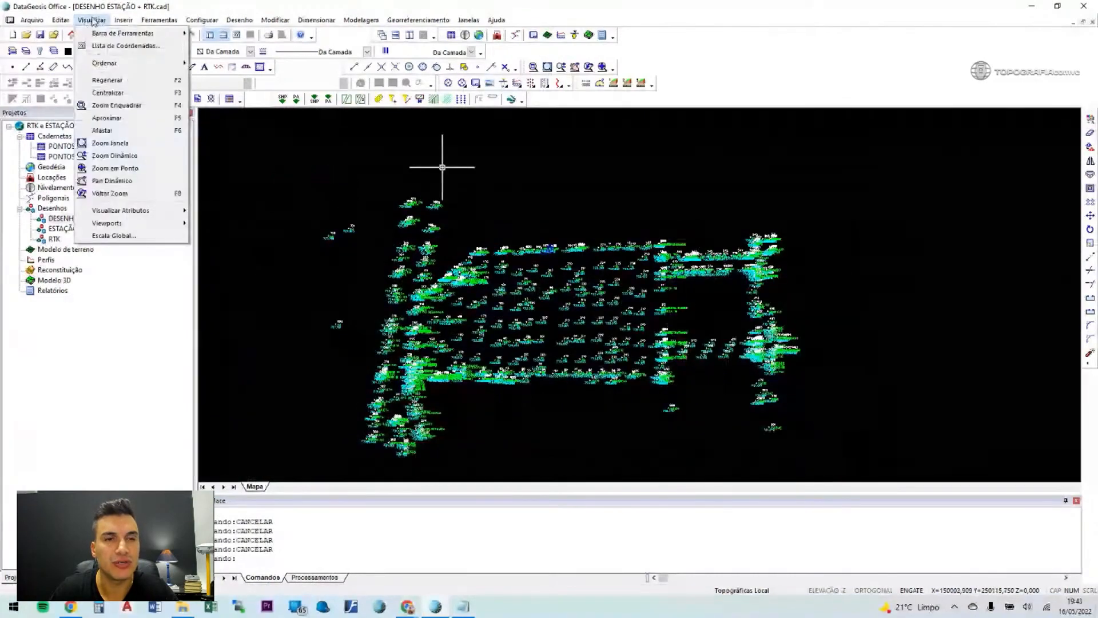
{"action": "left_click", "coordinate": [354, 257]}
{"action": "scroll", "coordinate": [501, 264], "scroll_direction": "up", "scroll_amount": 3}
{"action": "scroll", "coordinate": [421, 281], "scroll_direction": "up", "scroll_amount": 1}
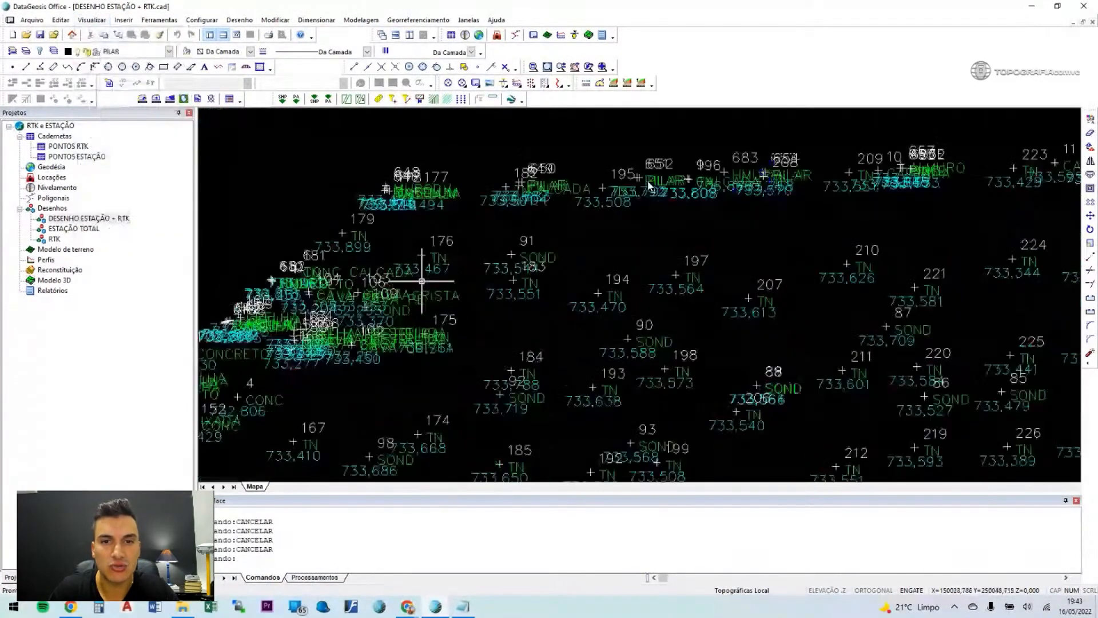
{"action": "middle_click_drag", "start_coordinate": [461, 254], "coordinate": [648, 182]}
{"action": "left_click", "coordinate": [94, 22]}
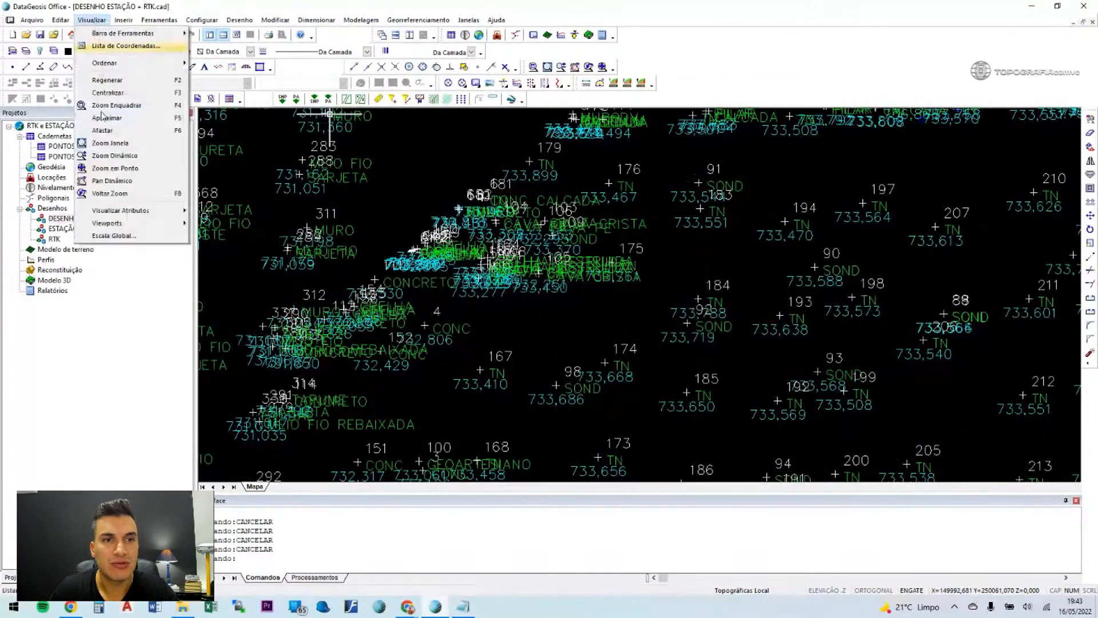
{"action": "left_click", "coordinate": [114, 238]}
{"action": "double_click", "coordinate": [513, 307]}
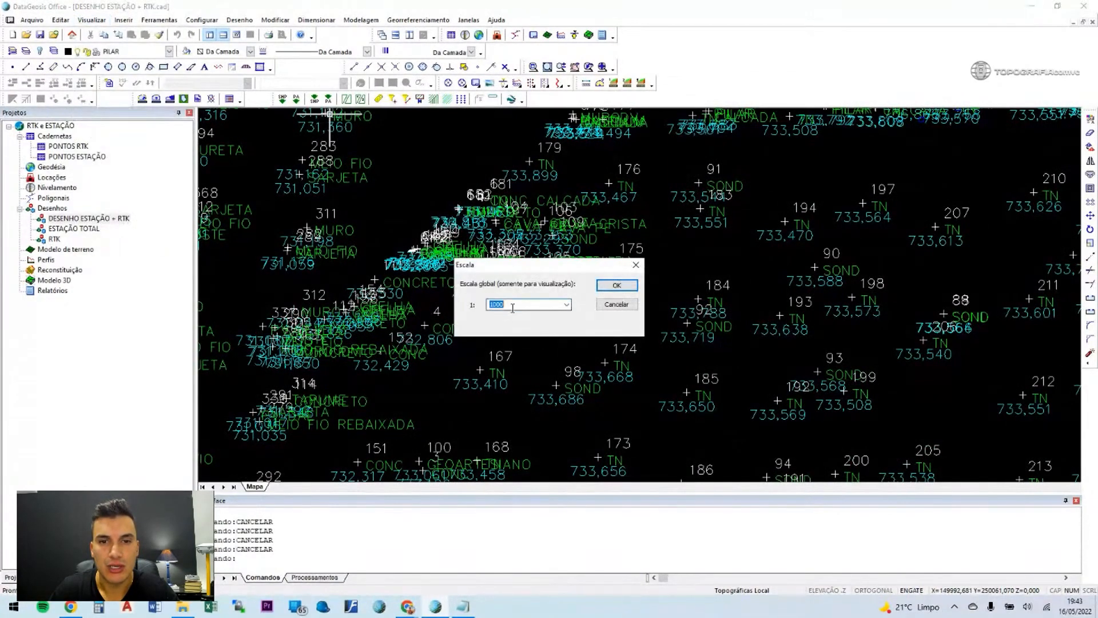
{"action": "type", "text": "100"}
{"action": "key", "text": "Return"}
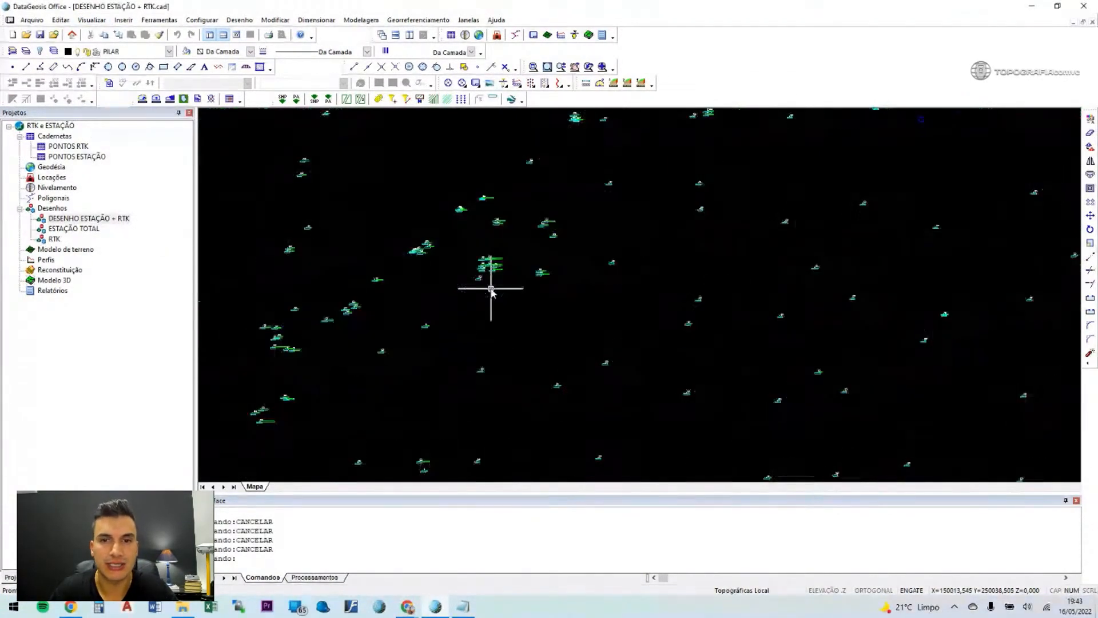
{"action": "scroll", "coordinate": [481, 298], "scroll_direction": "down", "scroll_amount": 5}
{"action": "middle_click_drag", "start_coordinate": [508, 285], "coordinate": [492, 249]}
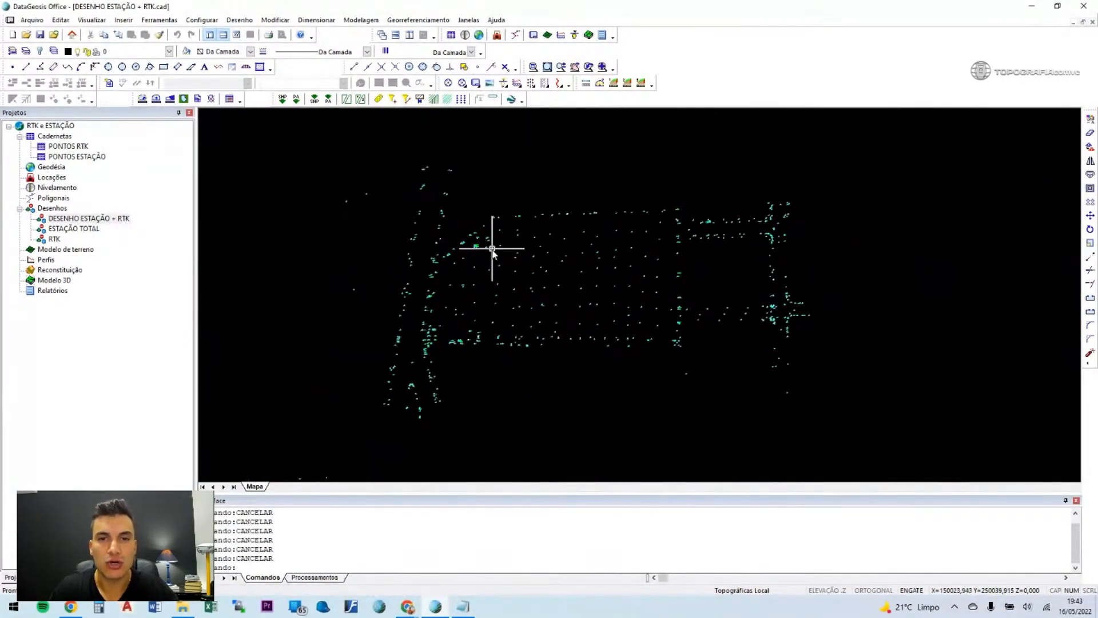
{"action": "middle_click", "coordinate": [505, 255]}
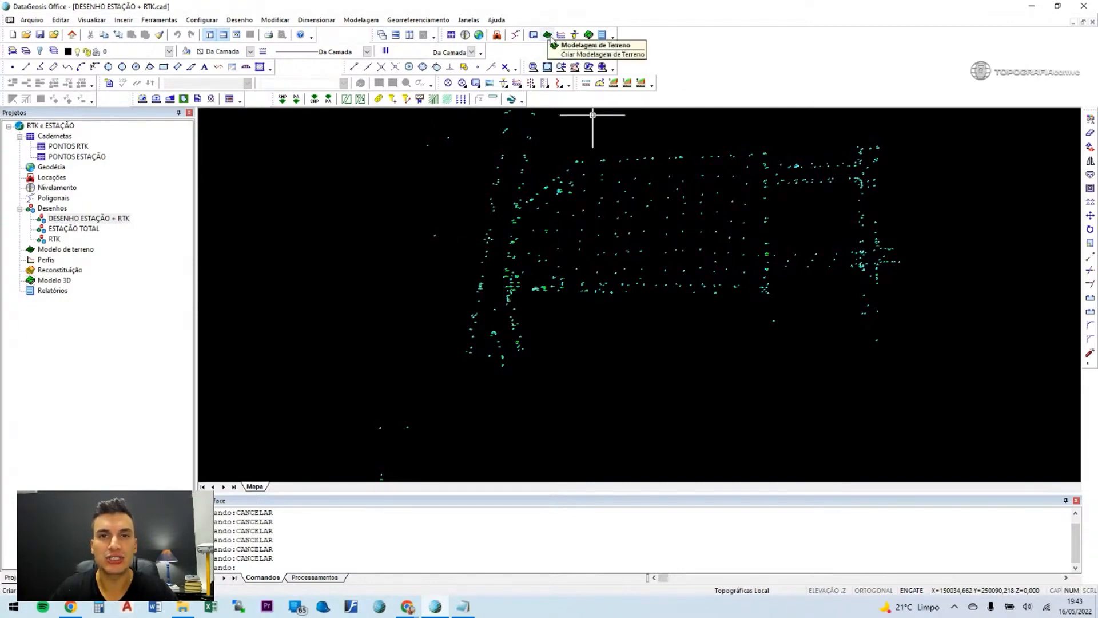
Create a terrain model named MDT from all layers of the combined drawing, keeping the default elevation and distance filters and selecting no line layers.
{"action": "right_click", "coordinate": [84, 340]}
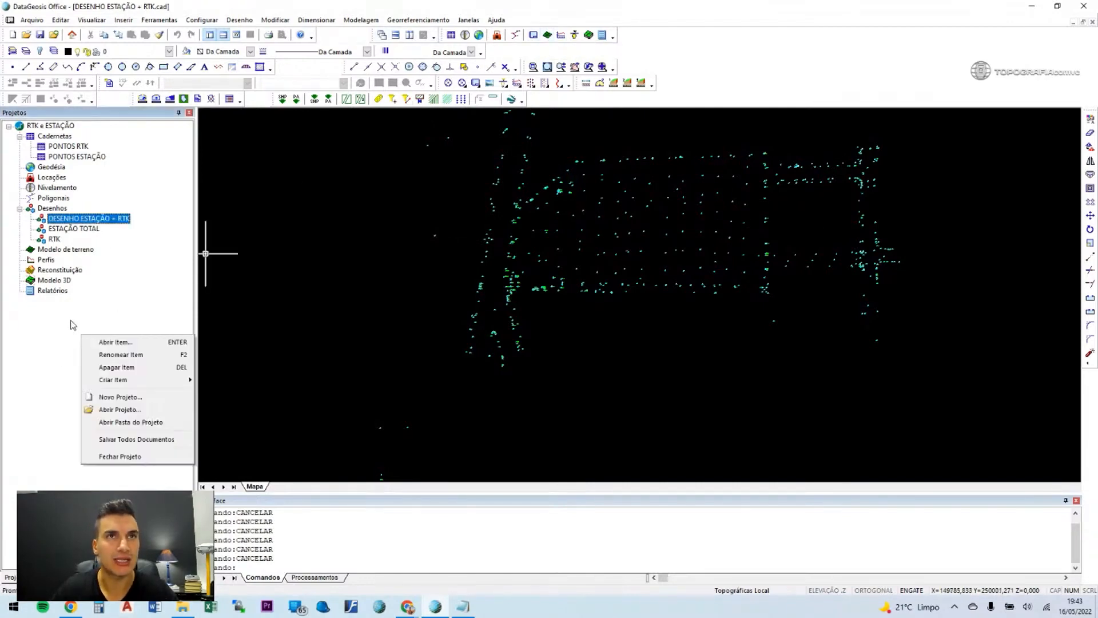
{"action": "left_click", "coordinate": [73, 322]}
{"action": "right_click", "coordinate": [77, 318]}
{"action": "mouse_move", "coordinate": [115, 367]}
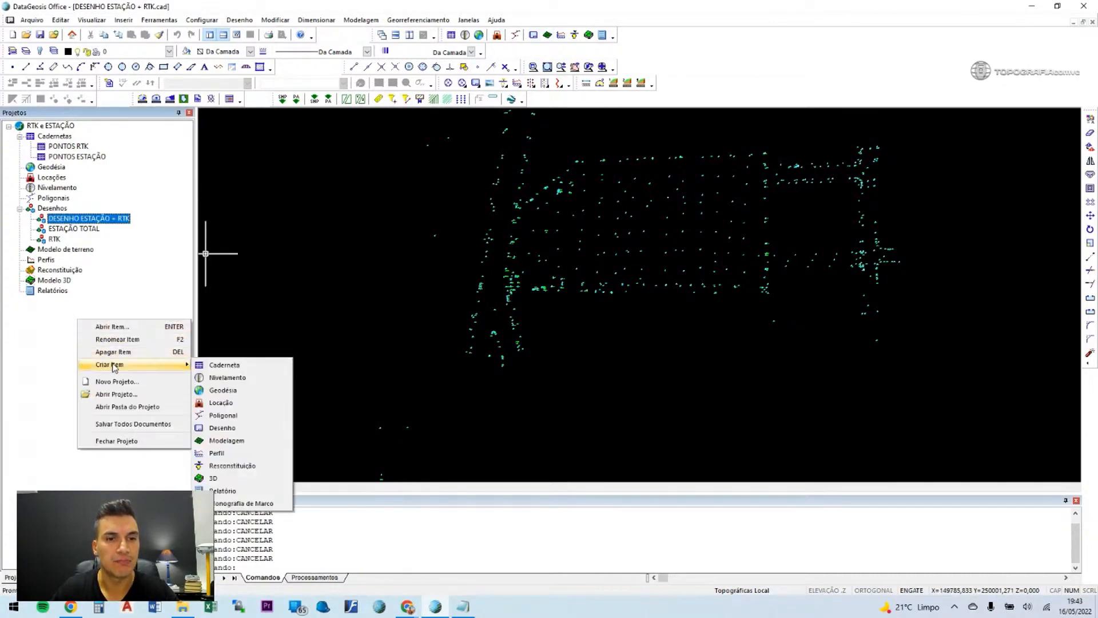
{"action": "left_click", "coordinate": [232, 441]}
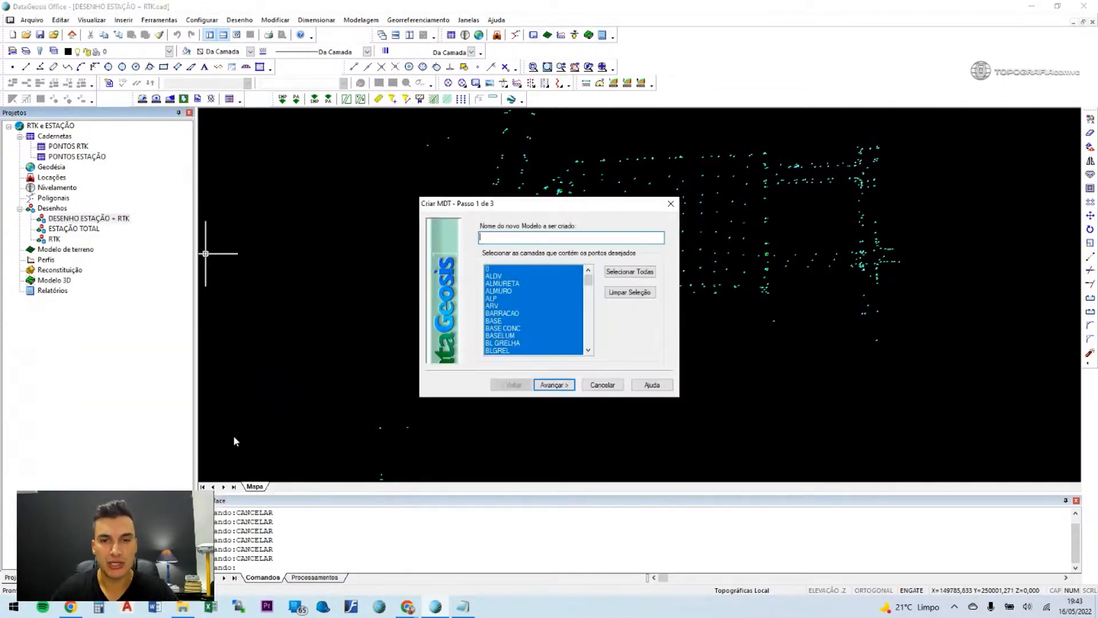
{"action": "mouse_move", "coordinate": [588, 281]}
{"action": "left_mouse_down"}
{"action": "mouse_move", "coordinate": [588, 345]}
{"action": "mouse_move", "coordinate": [580, 271]}
{"action": "mouse_move", "coordinate": [579, 335]}
{"action": "mouse_move", "coordinate": [580, 278]}
{"action": "mouse_move", "coordinate": [582, 291]}
{"action": "left_mouse_up"}
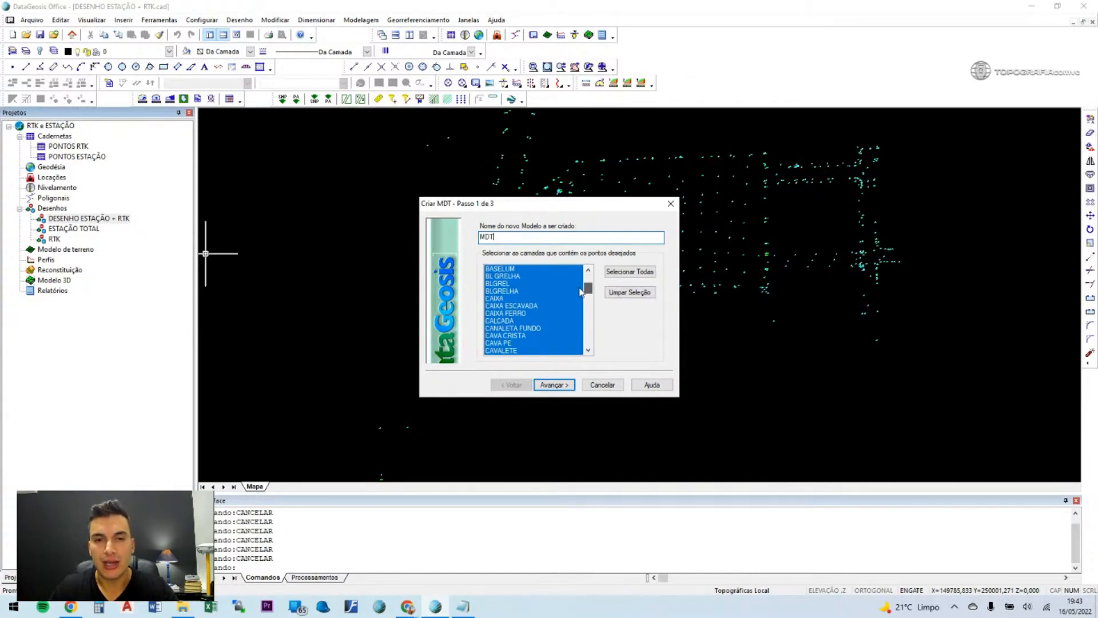
{"action": "left_click_drag", "start_coordinate": [581, 293], "coordinate": [514, 307]}
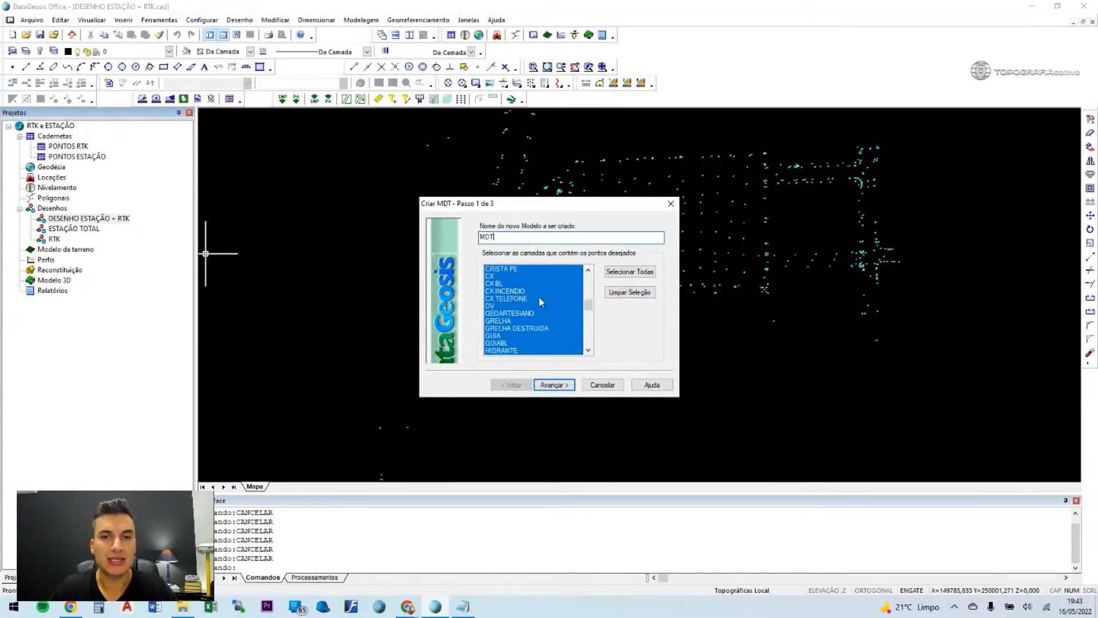
{"action": "left_click_drag", "start_coordinate": [590, 304], "coordinate": [592, 282]}
{"action": "left_click_drag", "start_coordinate": [575, 208], "coordinate": [592, 172]}
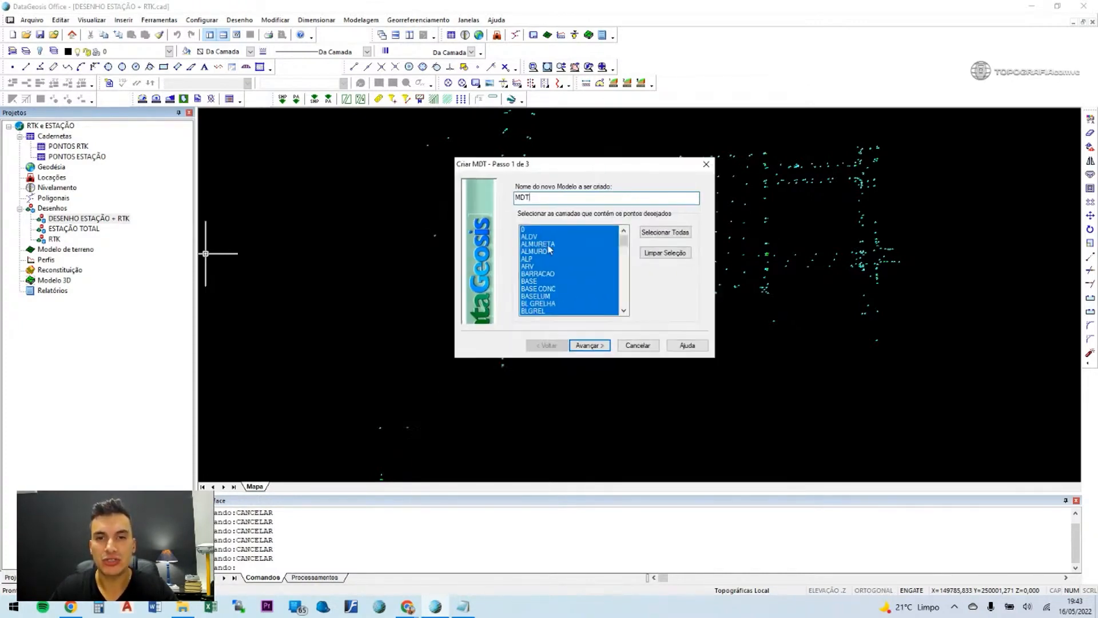
{"action": "left_click", "coordinate": [588, 345]}
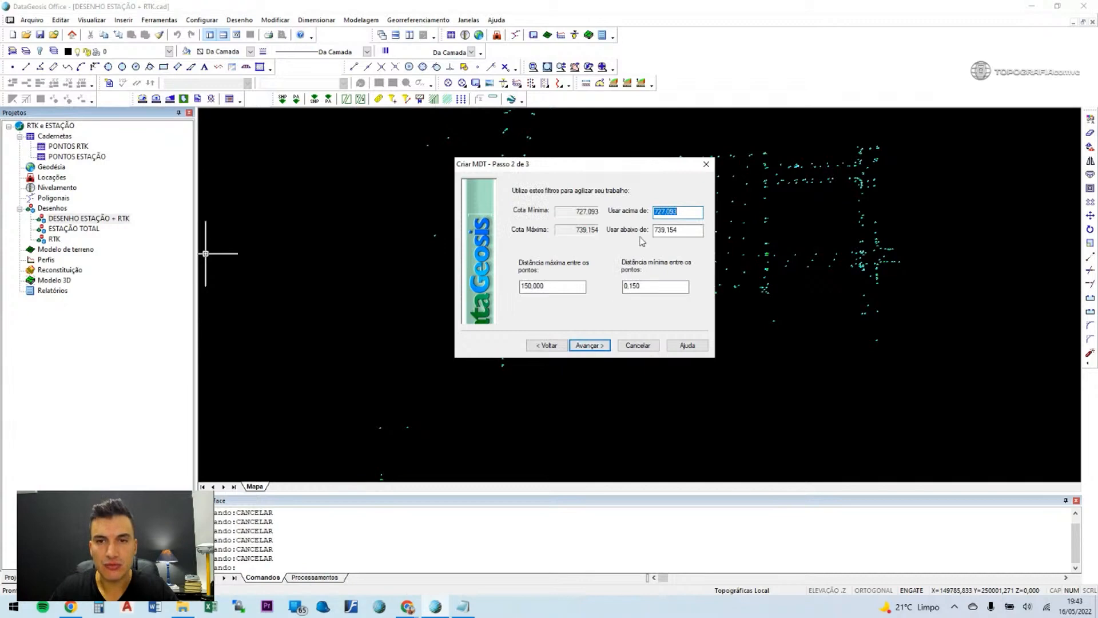
{"action": "left_click", "coordinate": [589, 345]}
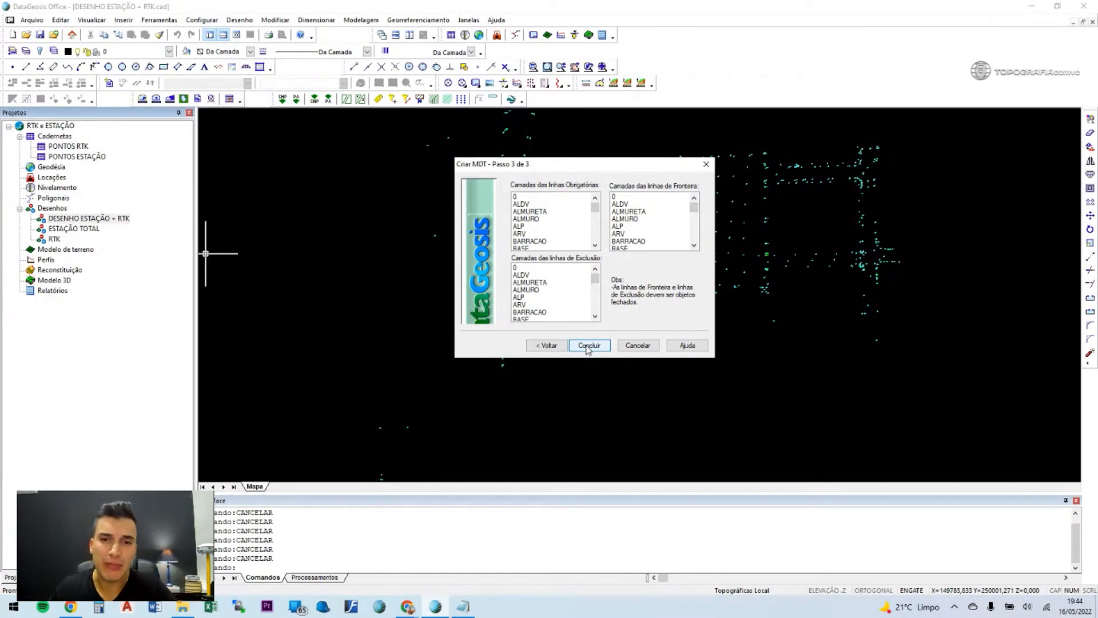
{"action": "left_click", "coordinate": [589, 347]}
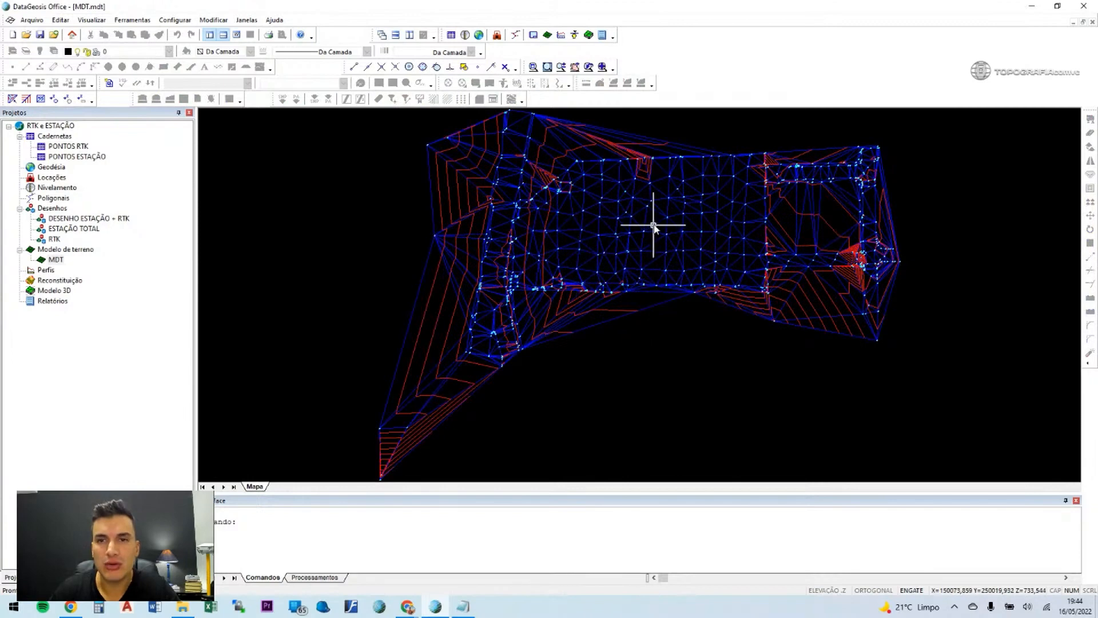
Delete the long triangle edges along the northern and northwestern boundary of the MDT terrain model.
{"action": "middle_click_drag", "start_coordinate": [655, 223], "coordinate": [595, 266]}
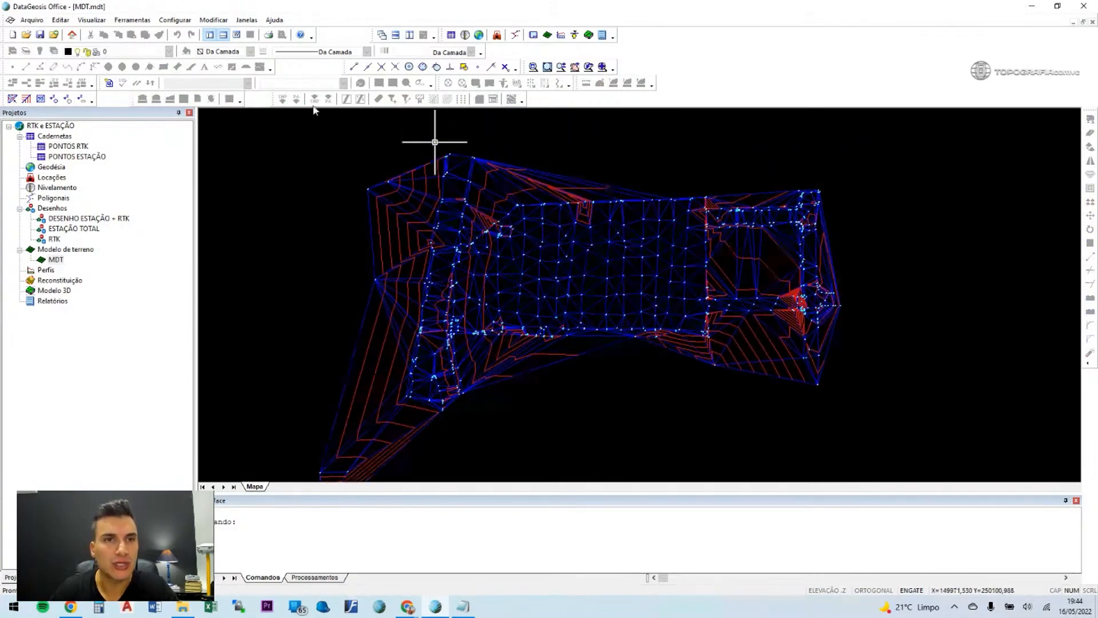
{"action": "left_click", "coordinate": [214, 20]}
{"action": "left_click", "coordinate": [235, 51]}
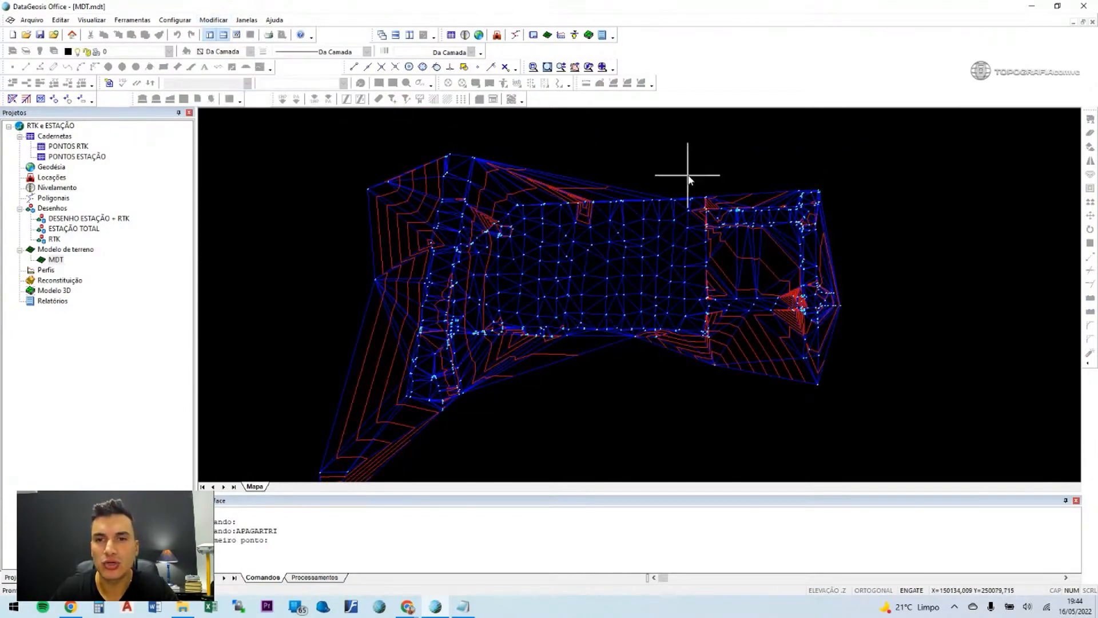
{"action": "scroll", "coordinate": [732, 187], "scroll_direction": "up", "scroll_amount": 2}
{"action": "scroll", "coordinate": [688, 182], "scroll_direction": "down", "scroll_amount": 3}
{"action": "left_click", "coordinate": [626, 173]}
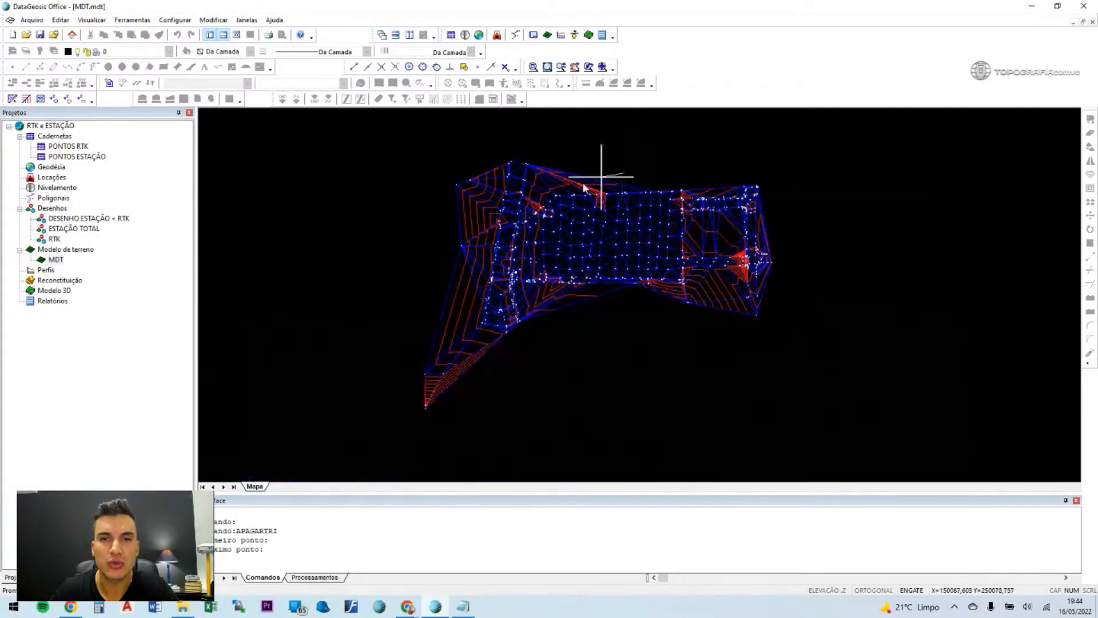
{"action": "scroll", "coordinate": [540, 188], "scroll_direction": "up", "scroll_amount": 2}
{"action": "left_click", "coordinate": [537, 179]}
{"action": "left_click", "coordinate": [431, 140]}
{"action": "left_click", "coordinate": [366, 266]}
Delete the triangle edges linking the western side of the main mesh to the isolated southwest points.
{"action": "middle_click_drag", "start_coordinate": [385, 255], "coordinate": [420, 138]}
{"action": "left_click", "coordinate": [444, 174]}
{"action": "scroll", "coordinate": [395, 292], "scroll_direction": "down", "scroll_amount": 2}
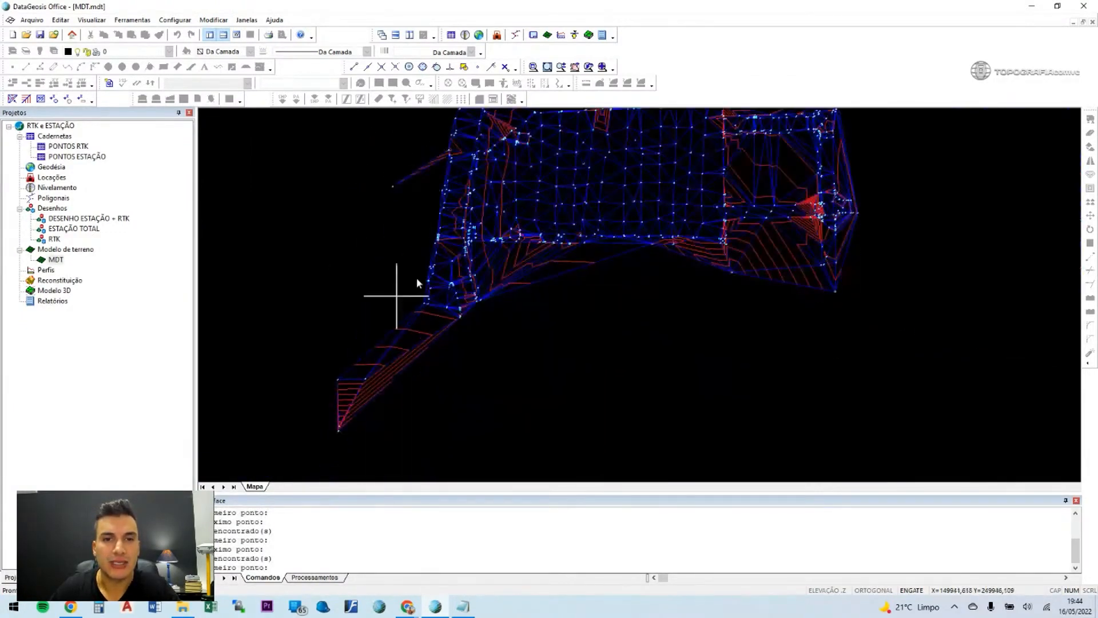
{"action": "left_click", "coordinate": [457, 392]}
Delete the oversized triangle edges along the southern and southeastern boundary of the terrain model.
{"action": "scroll", "coordinate": [543, 269], "scroll_direction": "up", "scroll_amount": 4}
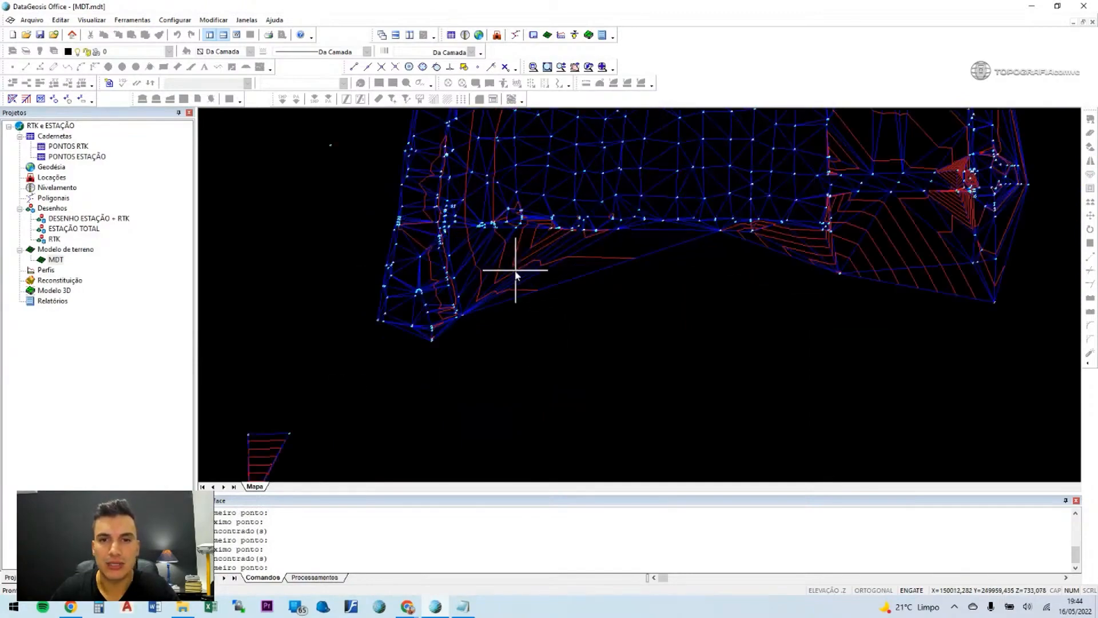
{"action": "middle_click_drag", "start_coordinate": [669, 274], "coordinate": [413, 368]}
{"action": "left_click", "coordinate": [583, 350]}
{"action": "left_click", "coordinate": [951, 359]}
{"action": "middle_click_drag", "start_coordinate": [852, 363], "coordinate": [690, 386]}
{"action": "scroll", "coordinate": [689, 387], "scroll_direction": "down", "scroll_amount": 2}
{"action": "left_click", "coordinate": [725, 416]}
{"action": "key", "text": "Escape"}
{"action": "key", "text": "Escape"}
Examine the elevations of points 663, 692, 693 and 691 where the contours bunch up near the model's eastern end.
{"action": "scroll", "coordinate": [743, 309], "scroll_direction": "up", "scroll_amount": 6}
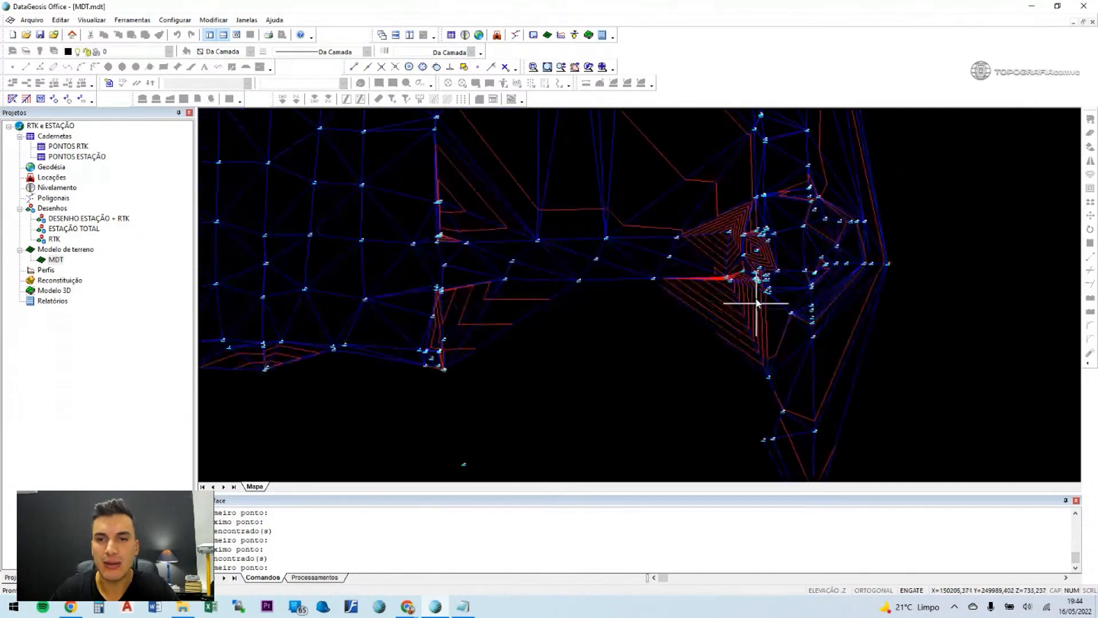
{"action": "scroll", "coordinate": [713, 272], "scroll_direction": "up", "scroll_amount": 3}
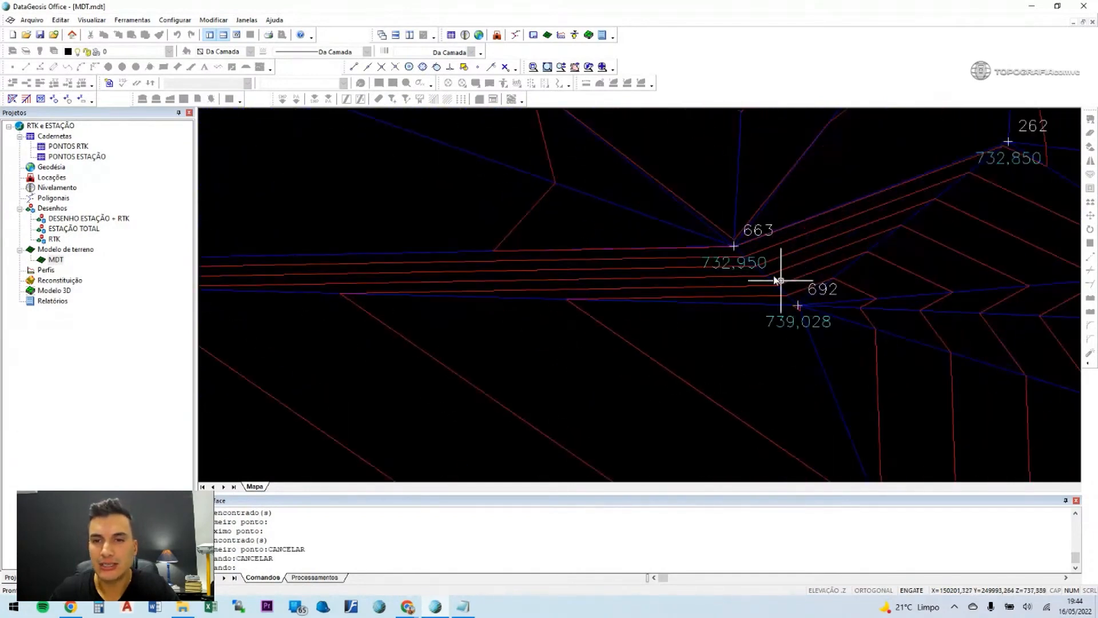
{"action": "scroll", "coordinate": [791, 312], "scroll_direction": "up", "scroll_amount": 2}
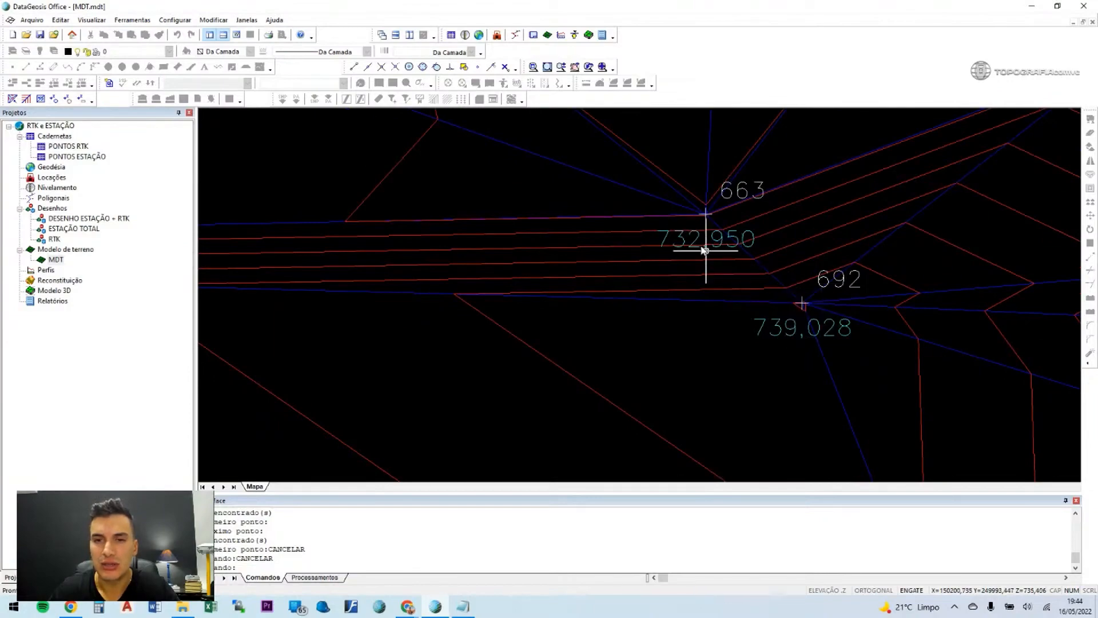
{"action": "scroll", "coordinate": [711, 246], "scroll_direction": "down", "scroll_amount": 4}
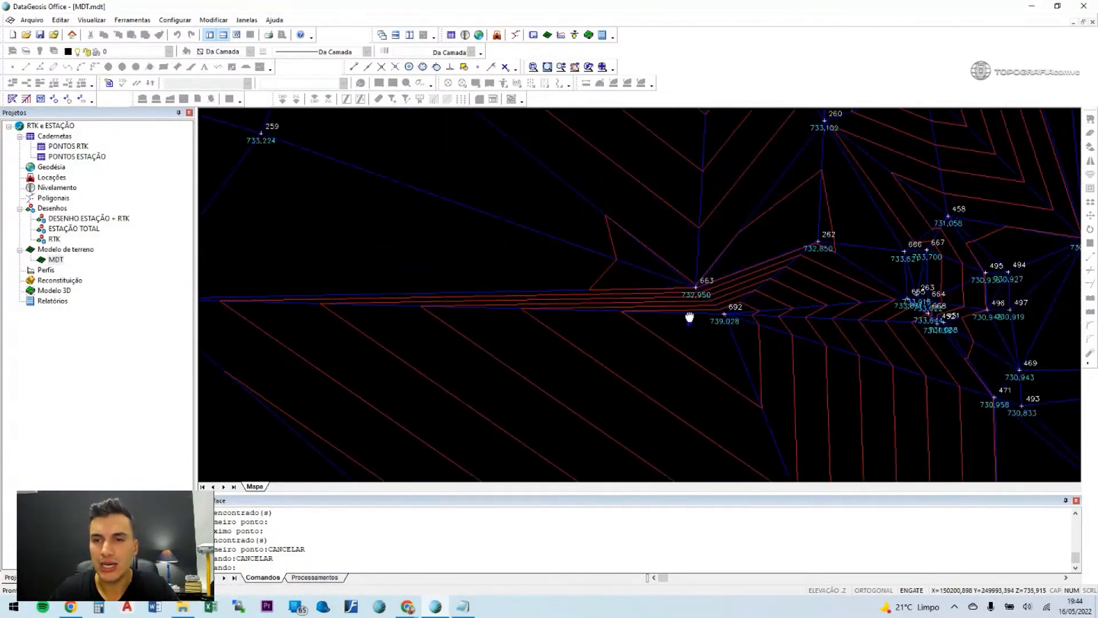
{"action": "scroll", "coordinate": [793, 293], "scroll_direction": "down", "scroll_amount": 3}
{"action": "scroll", "coordinate": [736, 238], "scroll_direction": "up", "scroll_amount": 5}
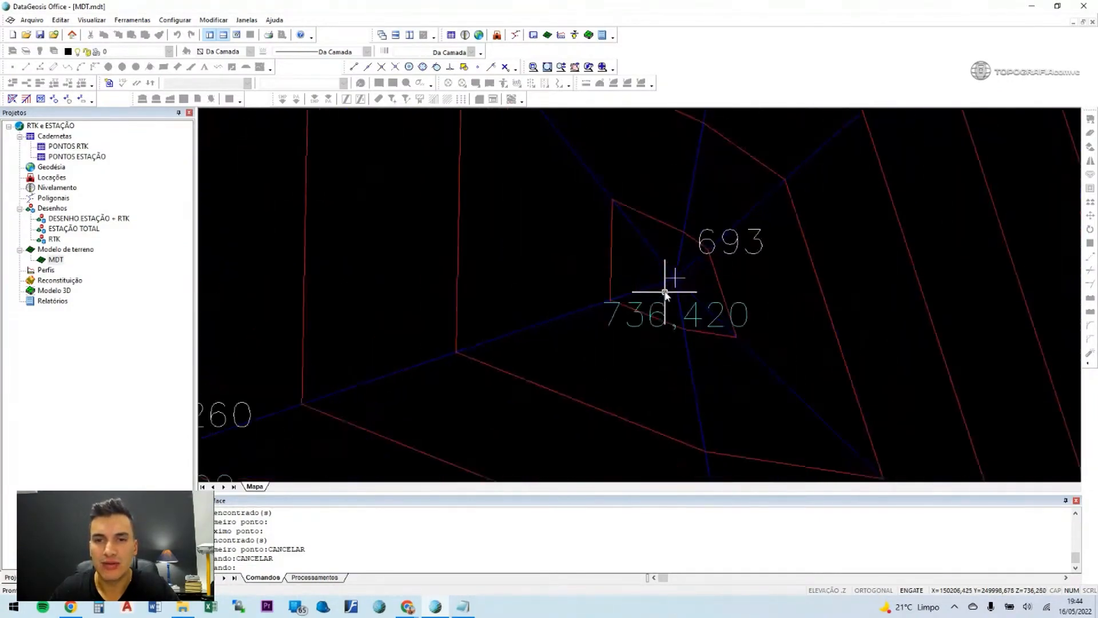
{"action": "scroll", "coordinate": [666, 297], "scroll_direction": "down", "scroll_amount": 3}
{"action": "scroll", "coordinate": [624, 258], "scroll_direction": "down", "scroll_amount": 3}
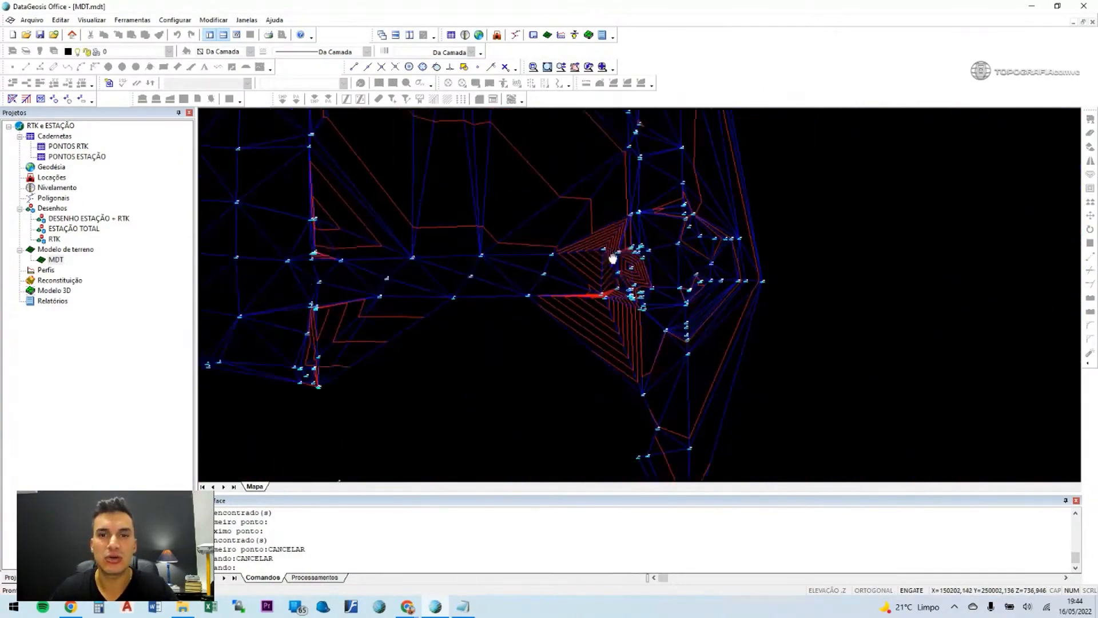
{"action": "scroll", "coordinate": [646, 289], "scroll_direction": "up", "scroll_amount": 3}
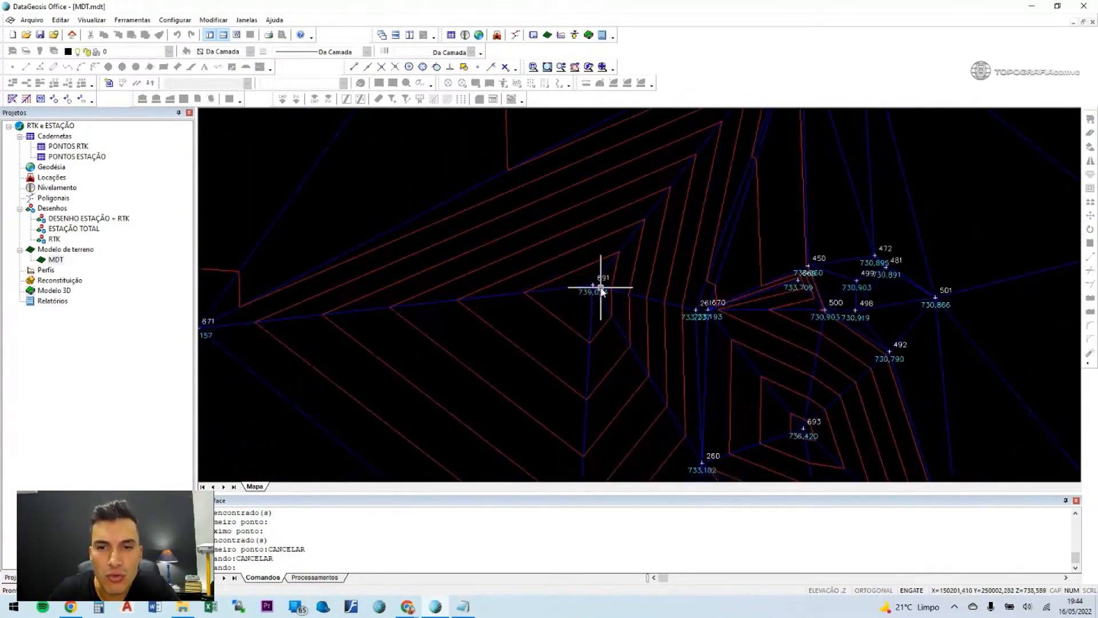
{"action": "scroll", "coordinate": [600, 289], "scroll_direction": "up", "scroll_amount": 2}
{"action": "scroll", "coordinate": [663, 321], "scroll_direction": "down", "scroll_amount": 2}
{"action": "middle_click_drag", "start_coordinate": [658, 309], "coordinate": [630, 238]}
{"action": "scroll", "coordinate": [631, 239], "scroll_direction": "down", "scroll_amount": 3}
{"action": "scroll", "coordinate": [611, 264], "scroll_direction": "up", "scroll_amount": 3}
{"action": "scroll", "coordinate": [503, 233], "scroll_direction": "down", "scroll_amount": 5}
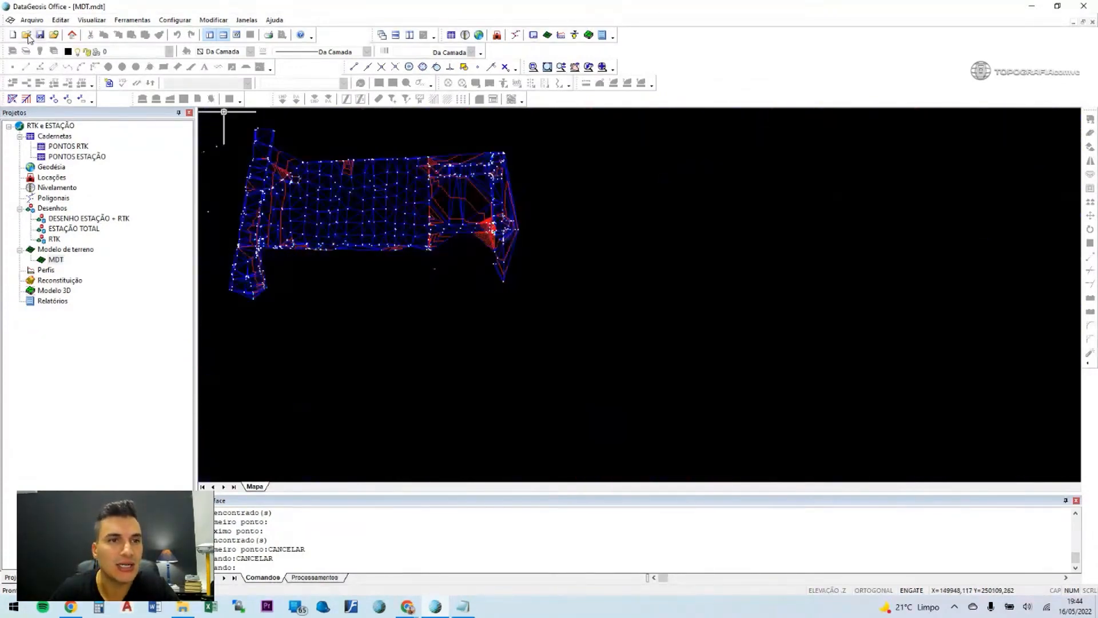
{"action": "middle_click_drag", "start_coordinate": [462, 295], "coordinate": [576, 348]}
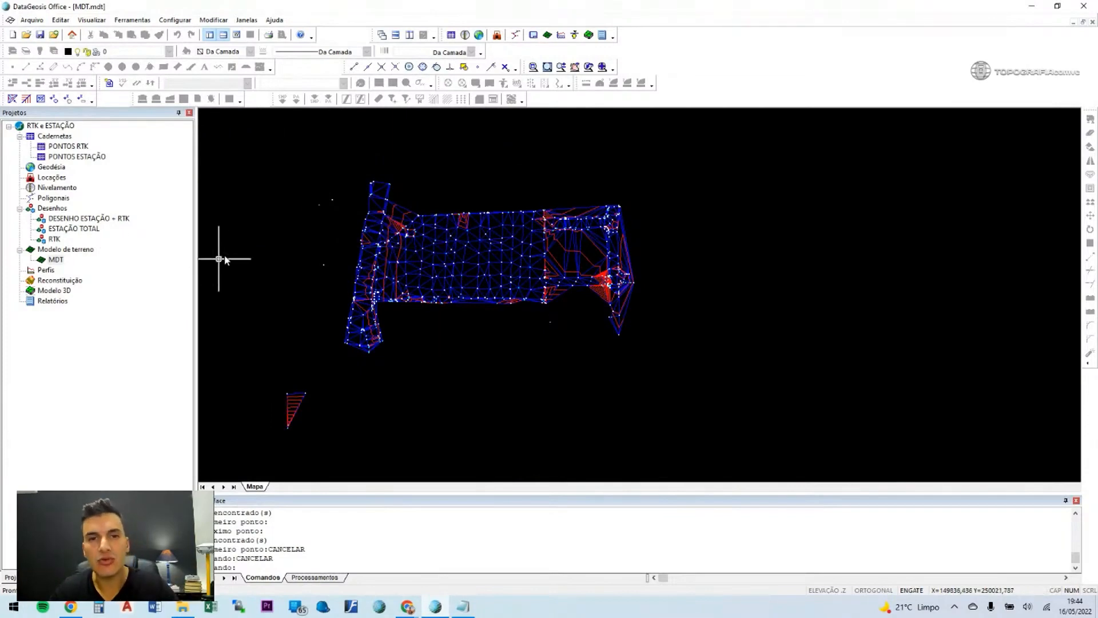
Create contour lines from the MDT model in the DESENHO ESTAÇÃO + RTK drawing, as splines with an equidistance of 1 for curve 002.
{"action": "double_click", "coordinate": [84, 219]}
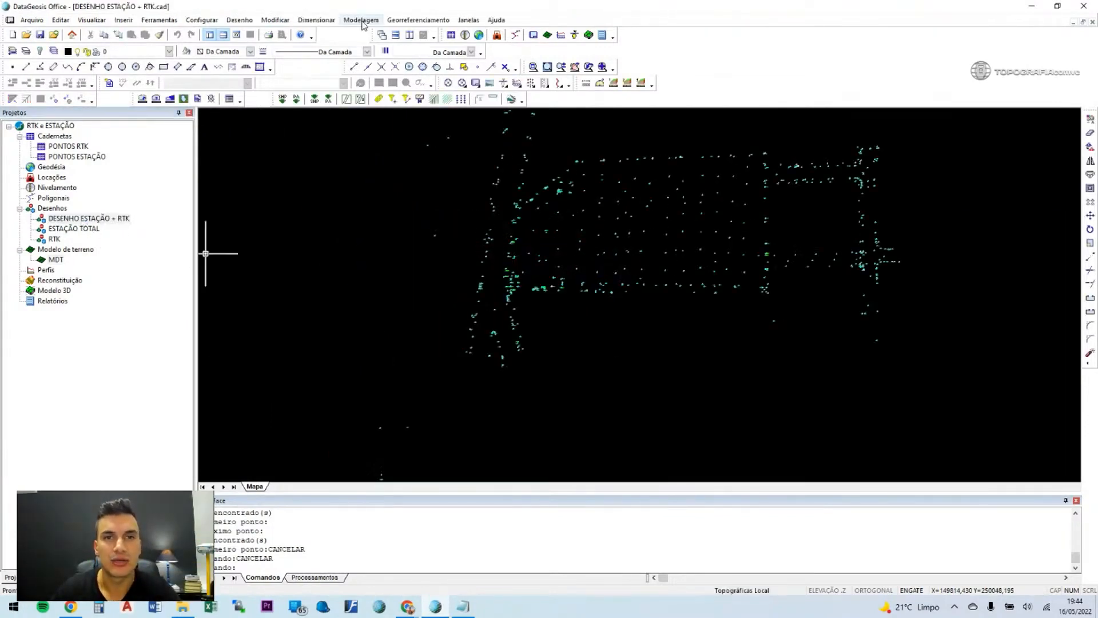
{"action": "left_click", "coordinate": [363, 21]}
{"action": "left_click", "coordinate": [387, 85]}
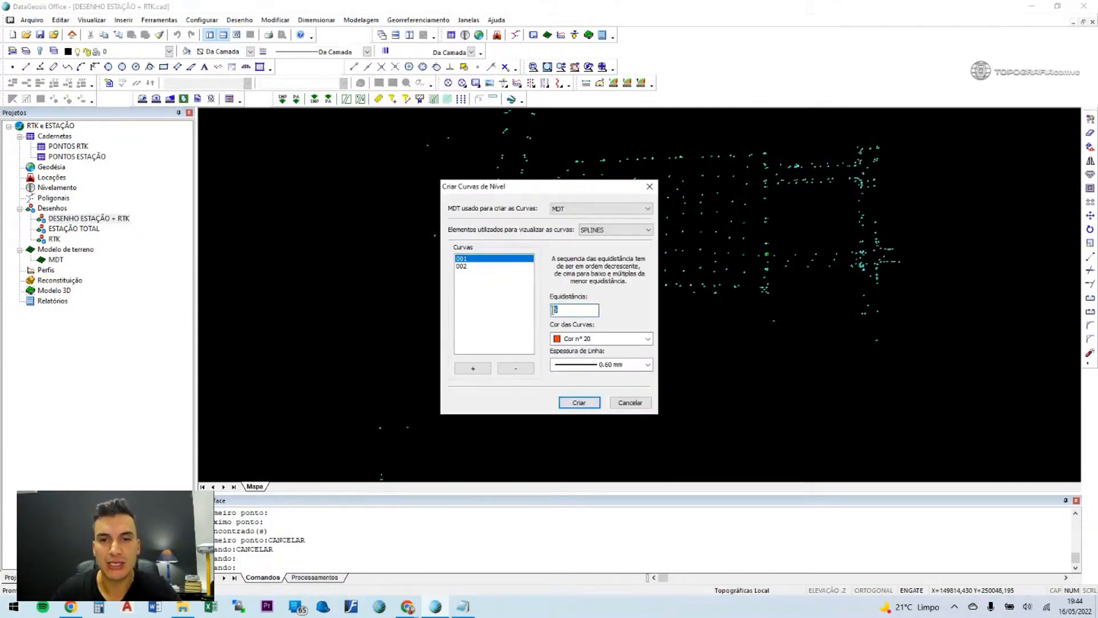
{"action": "left_click", "coordinate": [487, 267]}
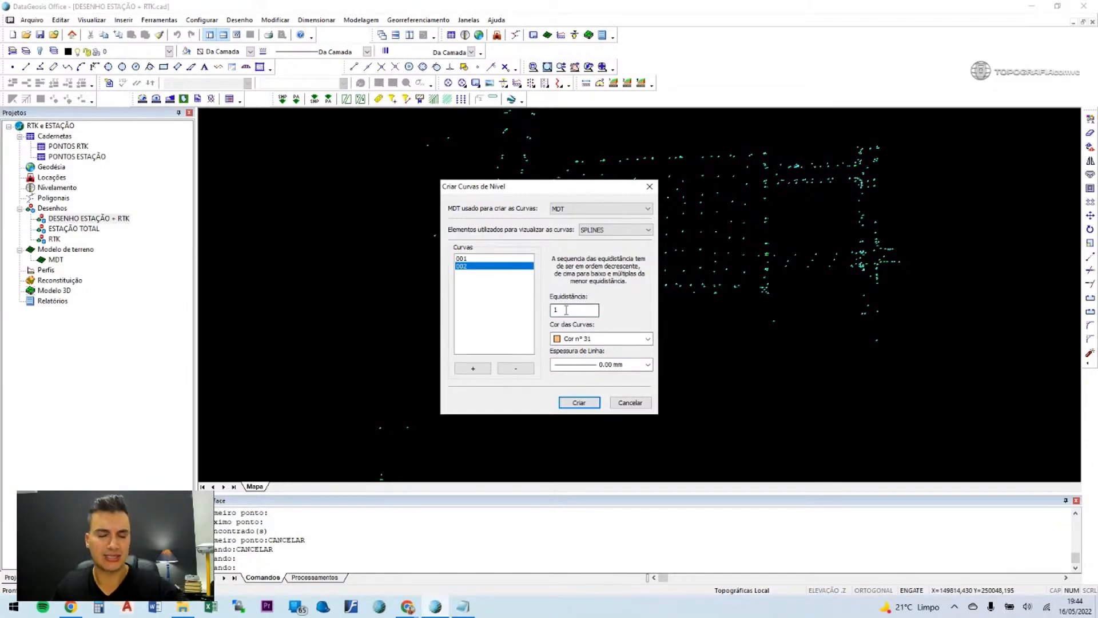
{"action": "left_click", "coordinate": [579, 403]}
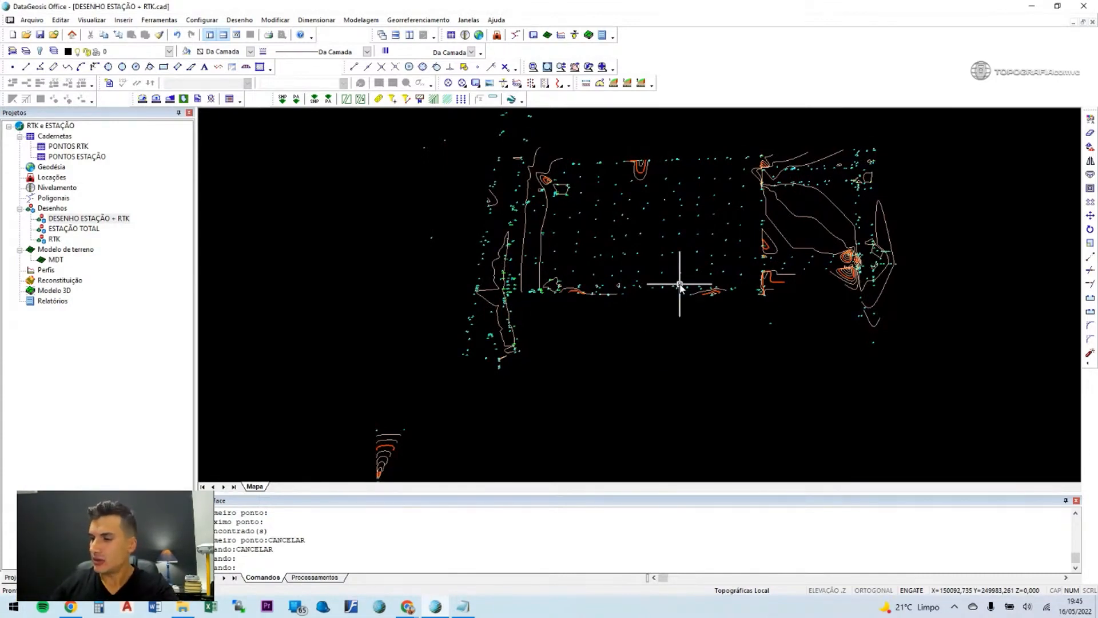
{"action": "middle_click_drag", "start_coordinate": [688, 229], "coordinate": [616, 268]}
Review the MDT mesh, then check the descriptions and elevations of points 691 and 692 in the DESENHO ESTAÇÃO + RTK drawing.
{"action": "double_click", "coordinate": [56, 260]}
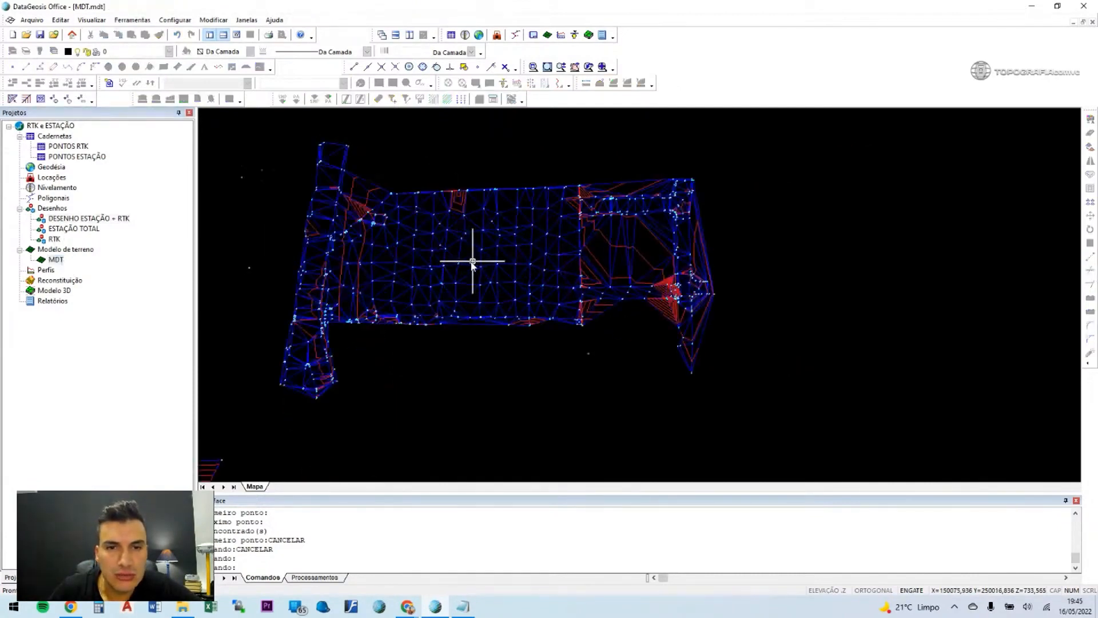
{"action": "scroll", "coordinate": [470, 256], "scroll_direction": "up", "scroll_amount": 2}
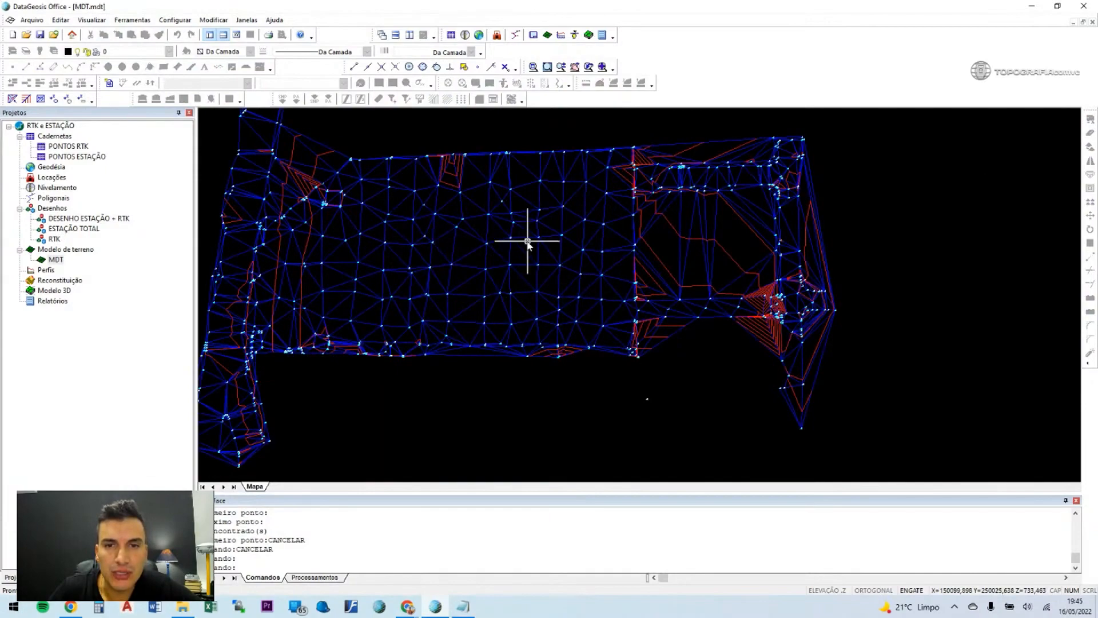
{"action": "scroll", "coordinate": [517, 269], "scroll_direction": "up", "scroll_amount": 5}
{"action": "scroll", "coordinate": [586, 324], "scroll_direction": "down", "scroll_amount": 4}
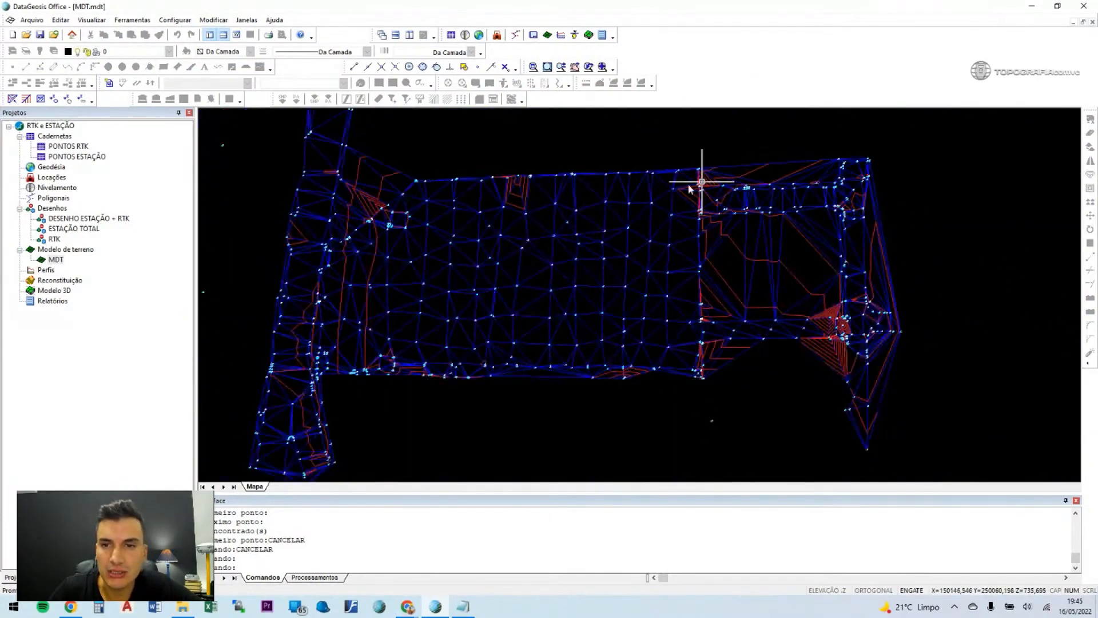
{"action": "double_click", "coordinate": [87, 218]}
{"action": "scroll", "coordinate": [790, 320], "scroll_direction": "up", "scroll_amount": 3}
{"action": "scroll", "coordinate": [695, 189], "scroll_direction": "up", "scroll_amount": 5}
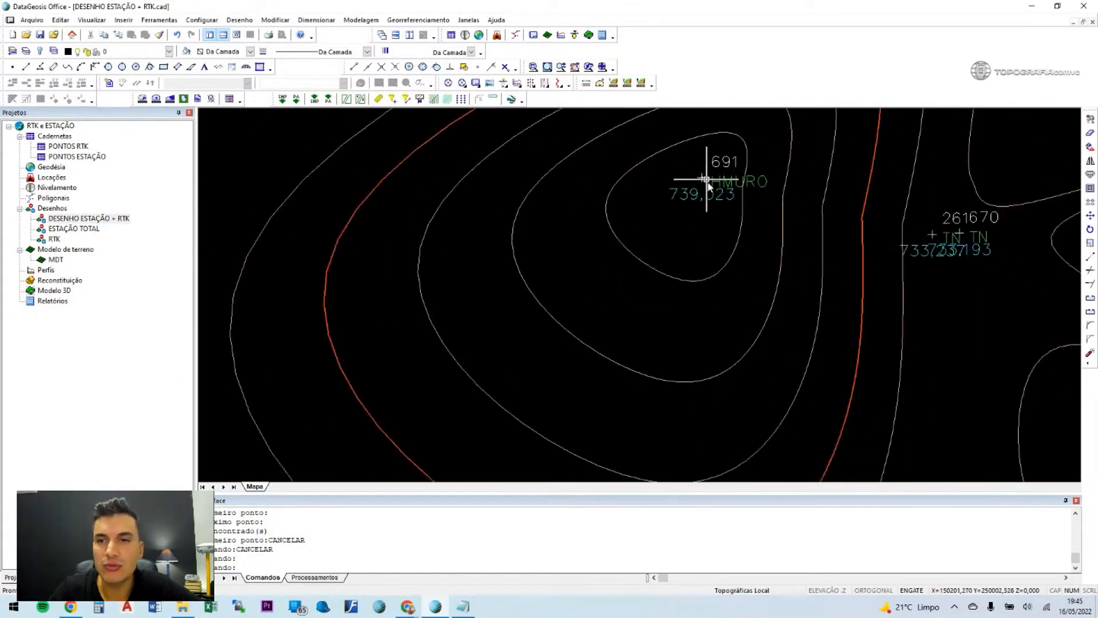
{"action": "scroll", "coordinate": [708, 182], "scroll_direction": "down", "scroll_amount": 5}
{"action": "middle_click_drag", "start_coordinate": [731, 299], "coordinate": [697, 364]}
{"action": "scroll", "coordinate": [697, 364], "scroll_direction": "up", "scroll_amount": 4}
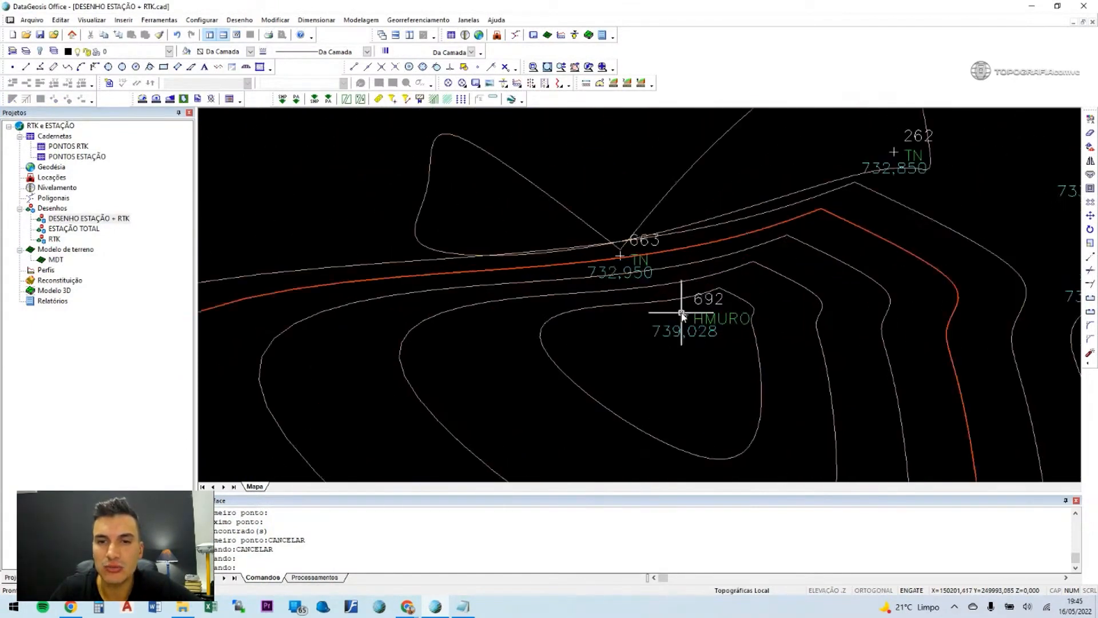
{"action": "scroll", "coordinate": [704, 331], "scroll_direction": "down", "scroll_amount": 3}
Remove wall points 691 and 692 from the MDT terrain model.
{"action": "double_click", "coordinate": [55, 261]}
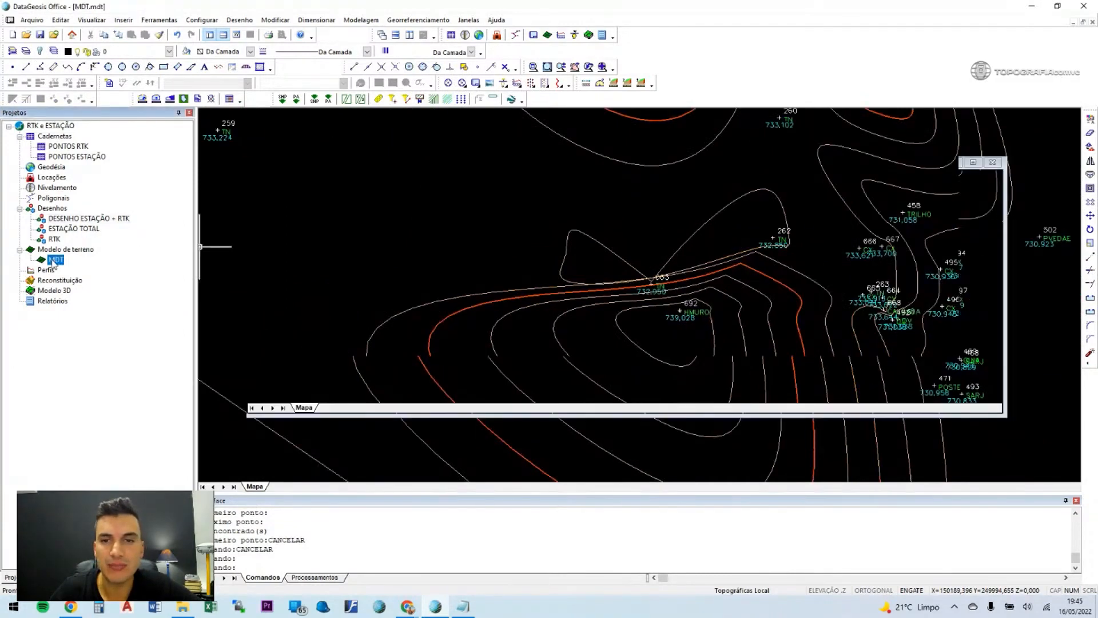
{"action": "left_click", "coordinate": [221, 22]}
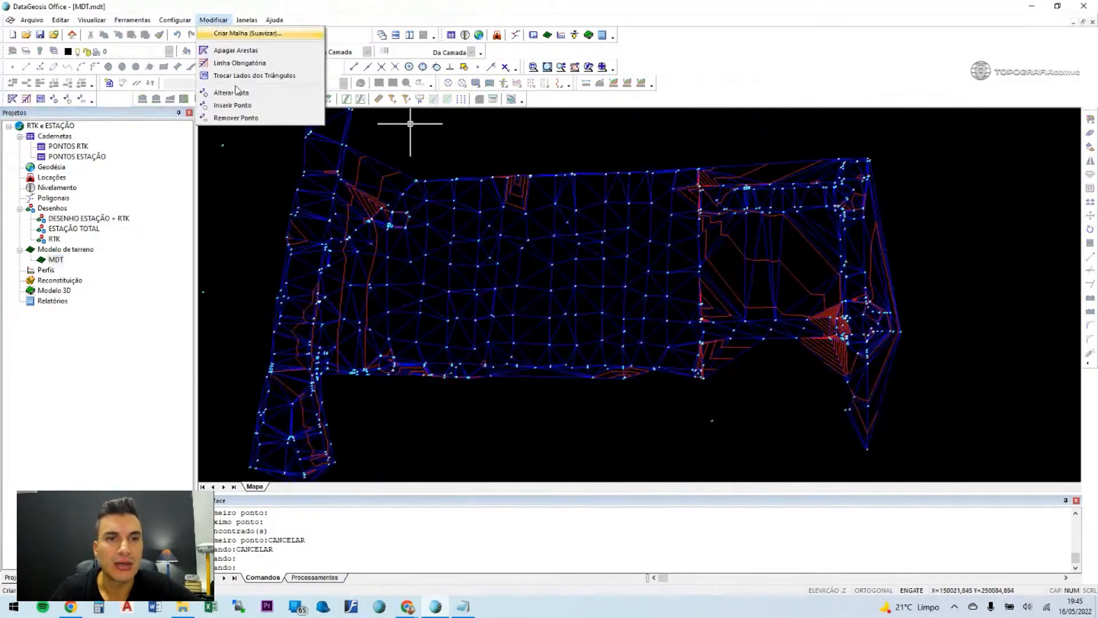
{"action": "left_click", "coordinate": [242, 117]}
{"action": "scroll", "coordinate": [825, 333], "scroll_direction": "up", "scroll_amount": 5}
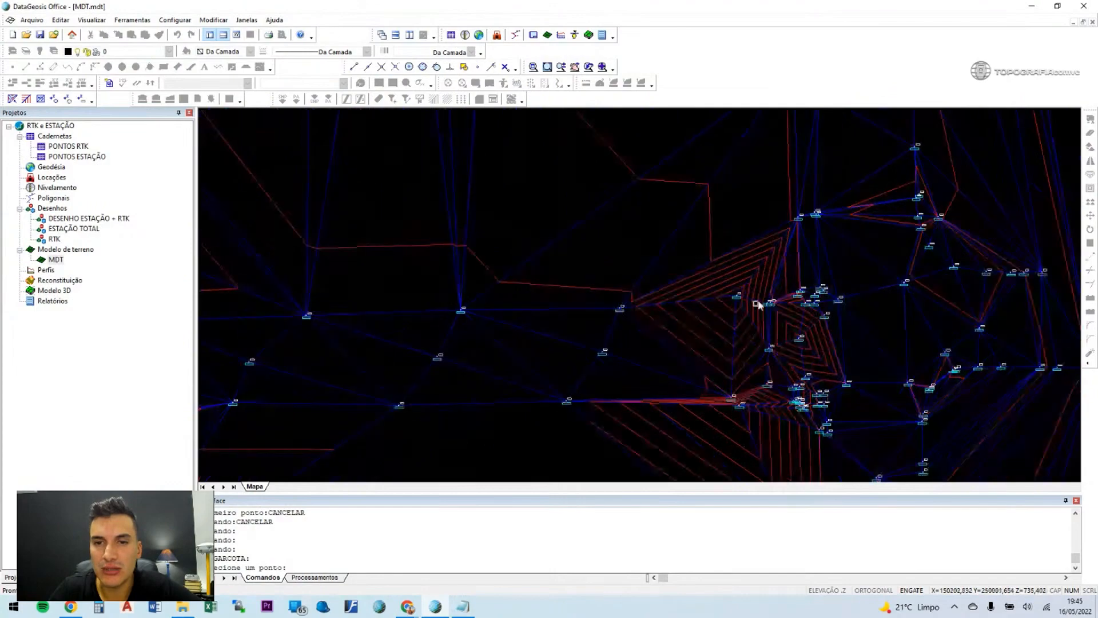
{"action": "left_click", "coordinate": [685, 288]}
{"action": "scroll", "coordinate": [743, 301], "scroll_direction": "down", "scroll_amount": 5}
{"action": "scroll", "coordinate": [733, 378], "scroll_direction": "up", "scroll_amount": 6}
{"action": "scroll", "coordinate": [734, 358], "scroll_direction": "up", "scroll_amount": 3}
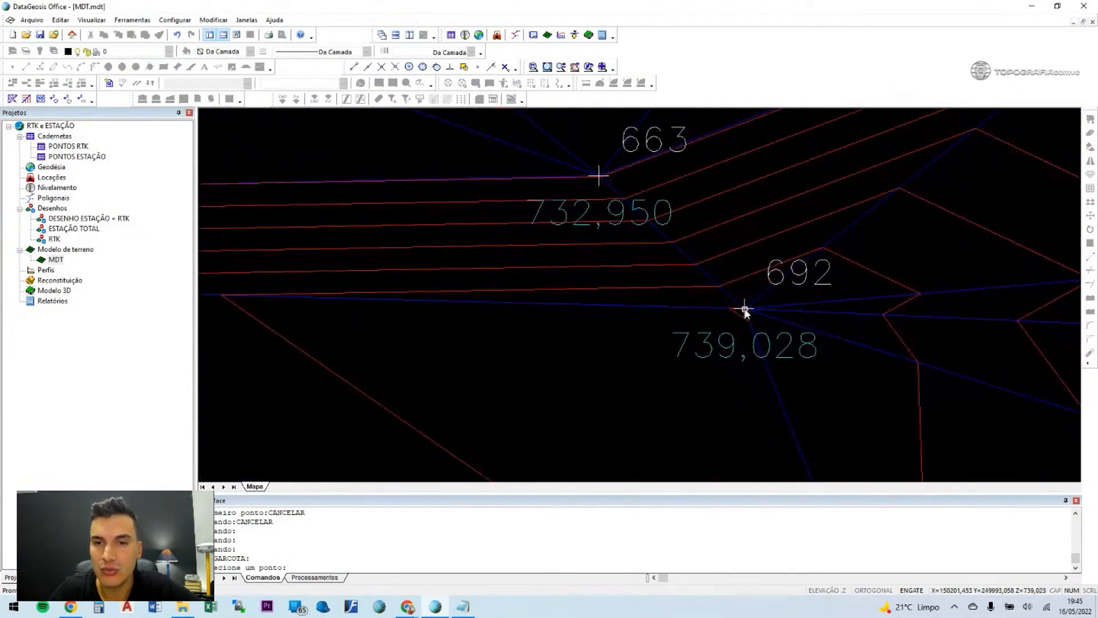
{"action": "left_click", "coordinate": [744, 310]}
Remove point 693 and the elevated point beside point 450 from the MDT terrain model.
{"action": "scroll", "coordinate": [761, 282], "scroll_direction": "down", "scroll_amount": 5}
{"action": "scroll", "coordinate": [589, 335], "scroll_direction": "up", "scroll_amount": 5}
{"action": "scroll", "coordinate": [624, 235], "scroll_direction": "up", "scroll_amount": 2}
{"action": "left_click", "coordinate": [611, 223]}
{"action": "scroll", "coordinate": [616, 227], "scroll_direction": "down", "scroll_amount": 5}
{"action": "scroll", "coordinate": [589, 235], "scroll_direction": "up", "scroll_amount": 5}
{"action": "middle_click_drag", "start_coordinate": [614, 224], "coordinate": [549, 416]}
{"action": "scroll", "coordinate": [611, 256], "scroll_direction": "up", "scroll_amount": 5}
{"action": "left_click", "coordinate": [617, 288]}
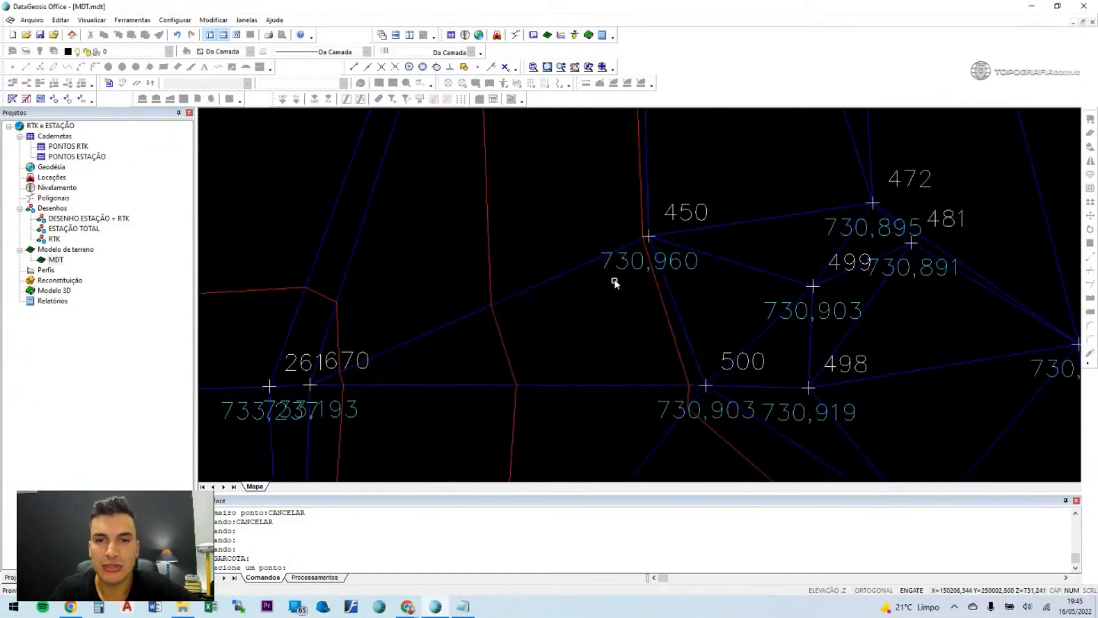
{"action": "scroll", "coordinate": [617, 289], "scroll_direction": "down", "scroll_amount": 5}
{"action": "key", "text": "Escape"}
{"action": "key", "text": "Escape"}
{"action": "scroll", "coordinate": [618, 287], "scroll_direction": "down", "scroll_amount": 4}
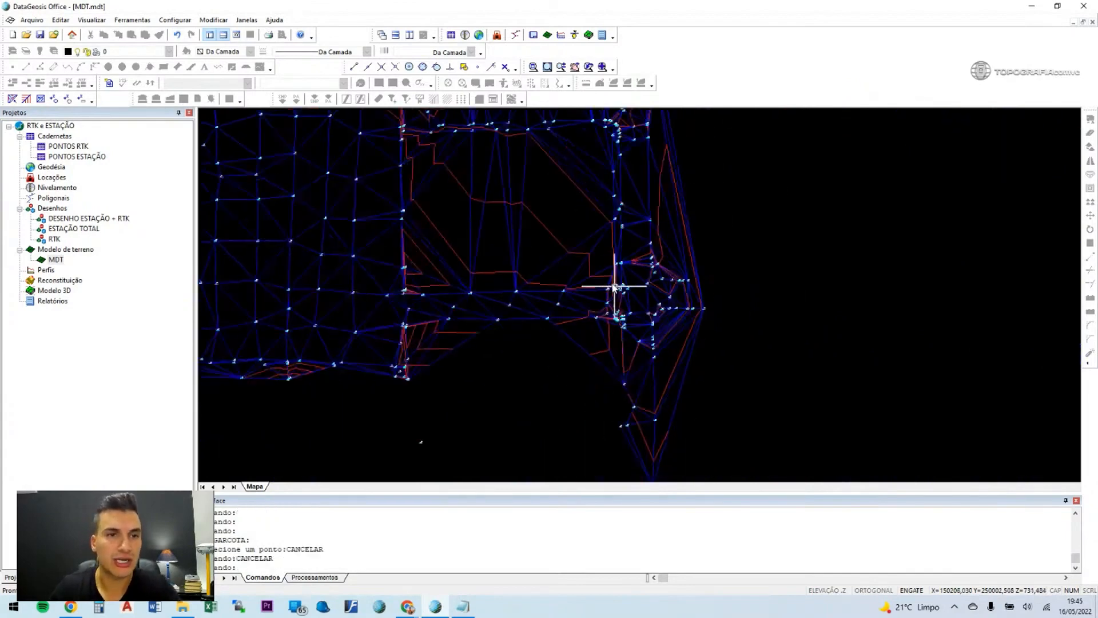
Open the DESENHO ESTAÇÃO + RTK drawing and look over its contour lines.
{"action": "left_click", "coordinate": [42, 242]}
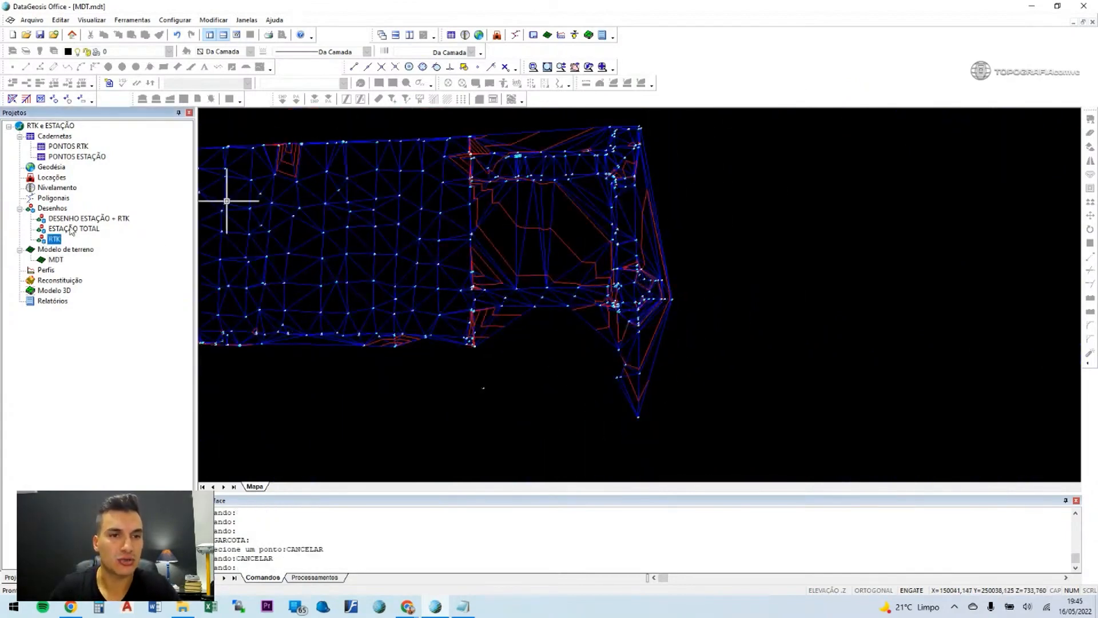
{"action": "double_click", "coordinate": [86, 217]}
{"action": "scroll", "coordinate": [606, 232], "scroll_direction": "down", "scroll_amount": 8}
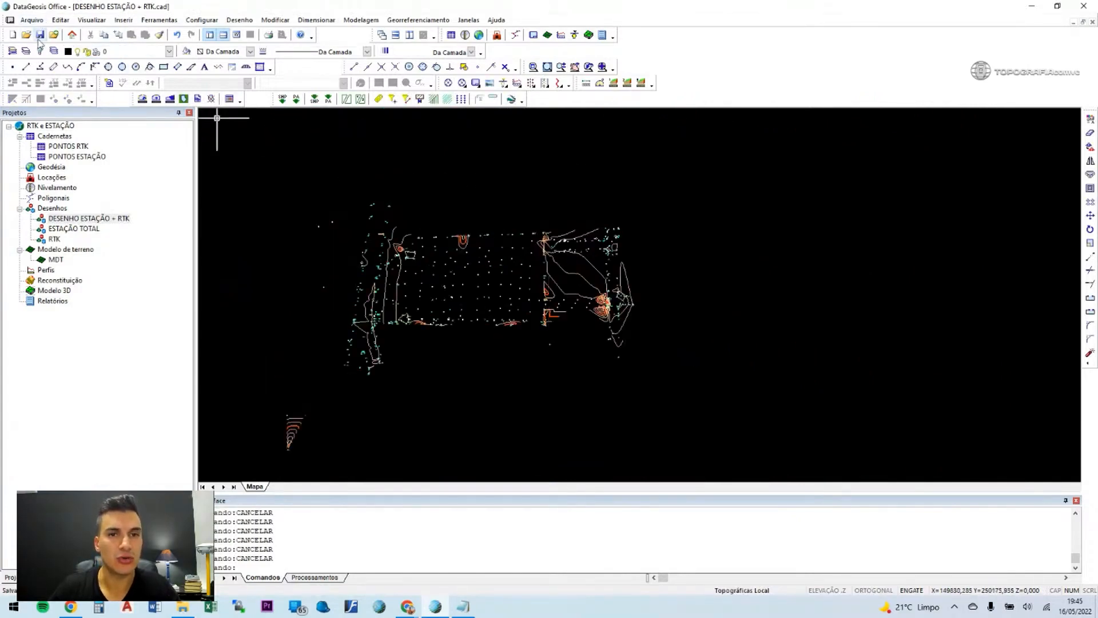
{"action": "scroll", "coordinate": [478, 238], "scroll_direction": "up", "scroll_amount": 4}
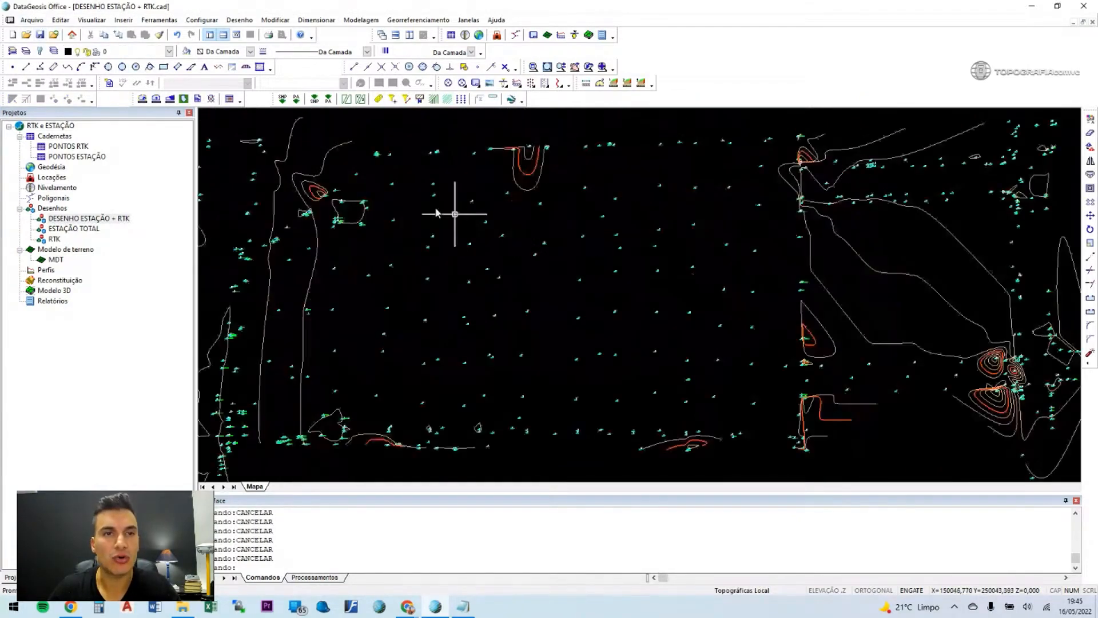
{"action": "scroll", "coordinate": [377, 143], "scroll_direction": "down", "scroll_amount": 4}
Start exporting the drawing as a DWG file named DESENHO ESTAÇÃO + RTK in the Arquivos TXT RTK_ESTAÇÃO folder.
{"action": "left_click", "coordinate": [31, 19]}
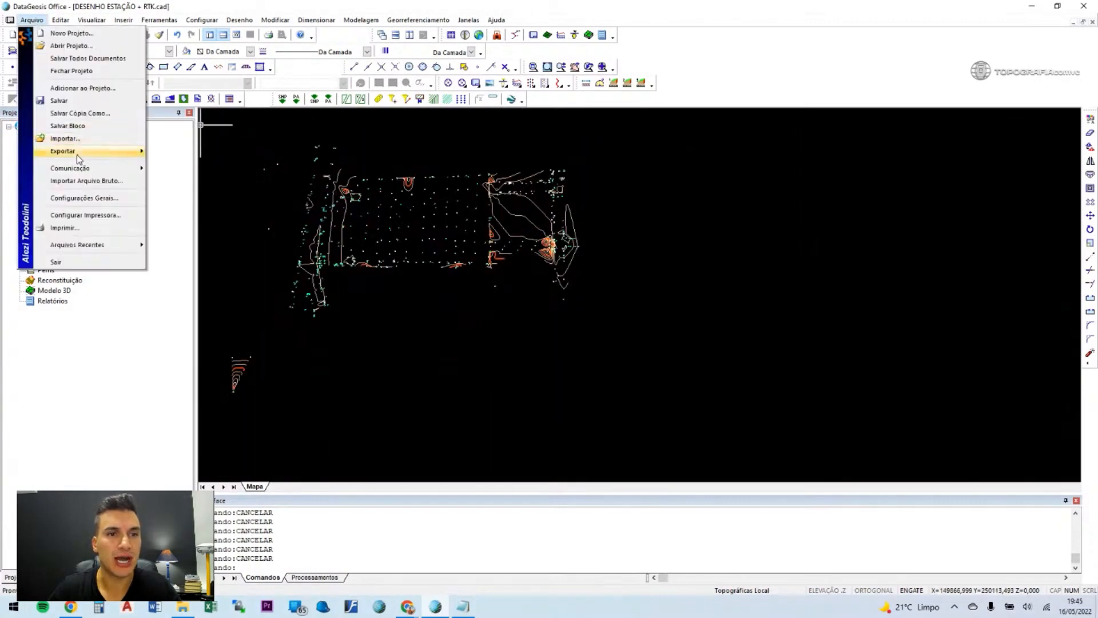
{"action": "mouse_move", "coordinate": [76, 152]}
{"action": "left_click", "coordinate": [211, 153]}
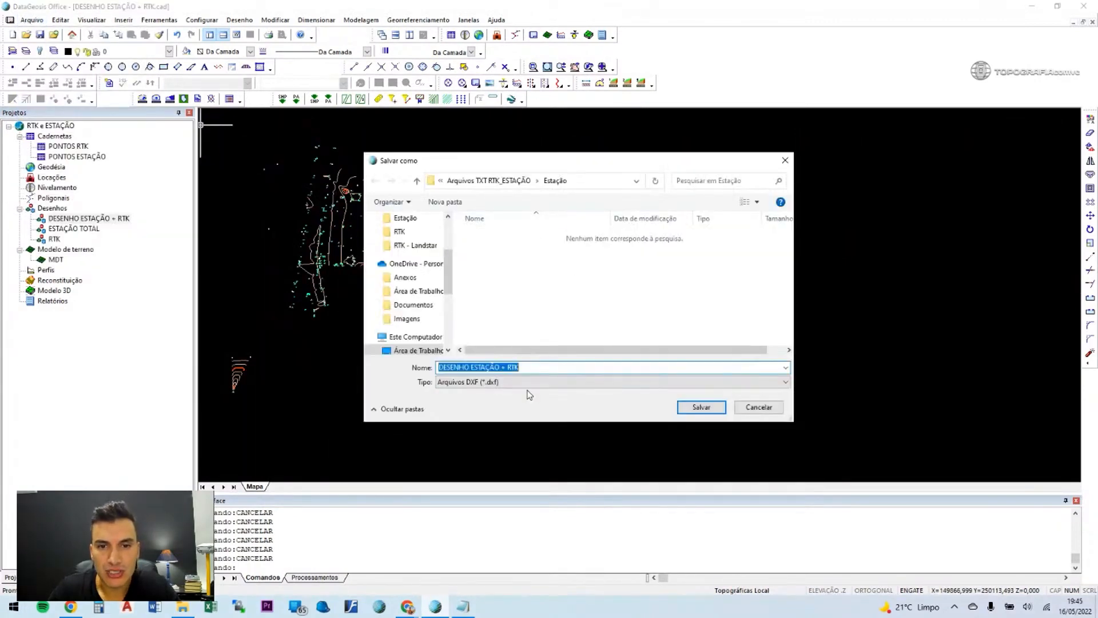
{"action": "left_click", "coordinate": [529, 382]}
{"action": "left_click", "coordinate": [518, 401]}
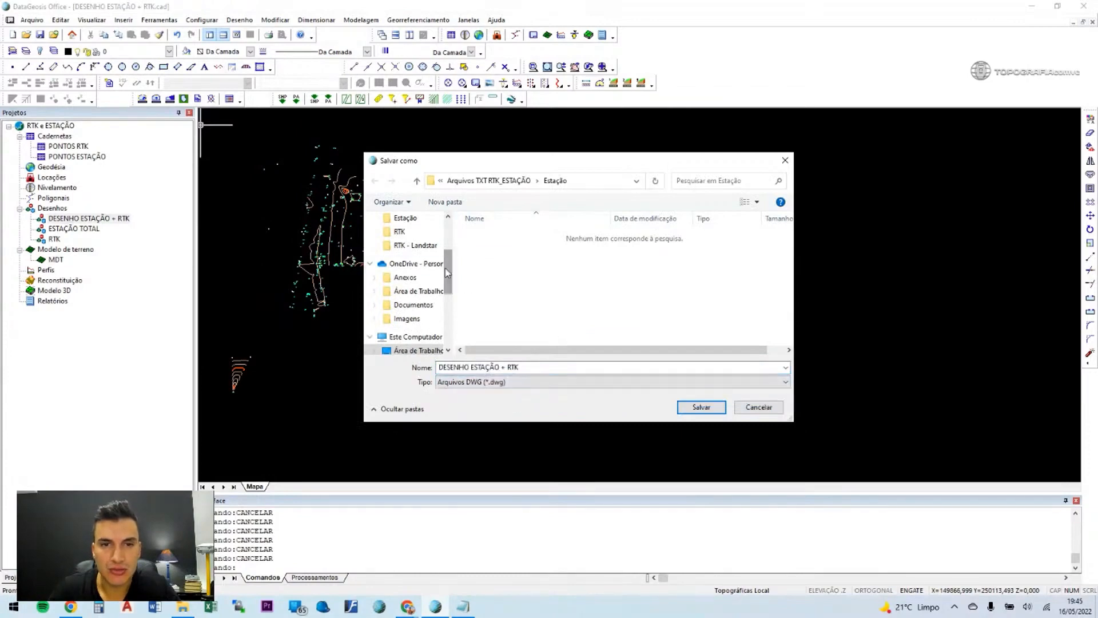
{"action": "left_click_drag", "start_coordinate": [448, 272], "coordinate": [448, 239]}
{"action": "left_click", "coordinate": [527, 182]}
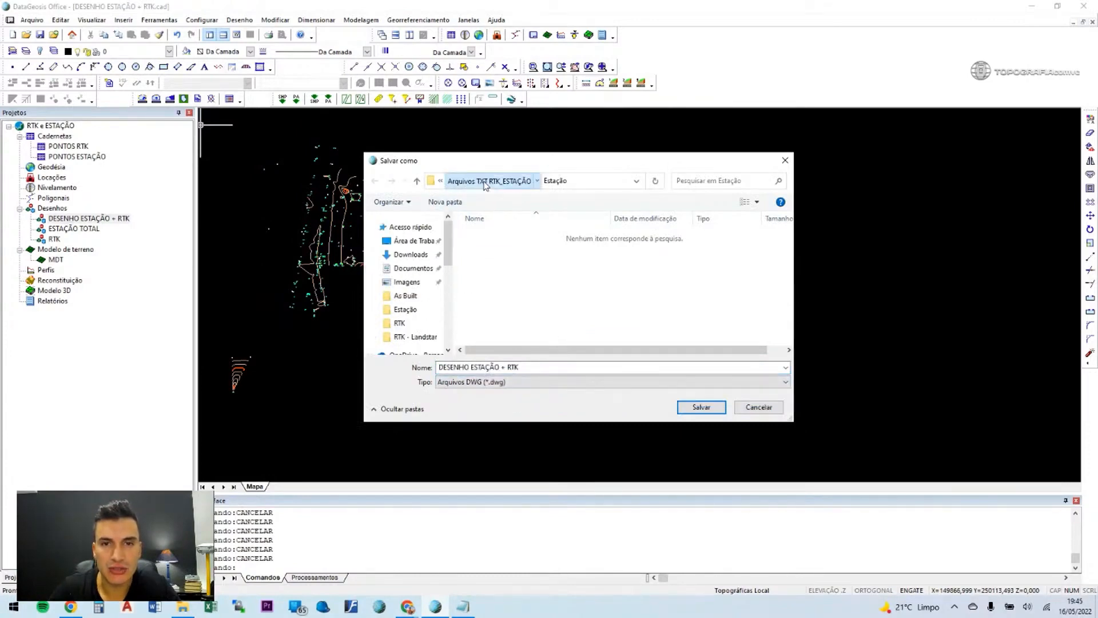
{"action": "left_click", "coordinate": [707, 406]}
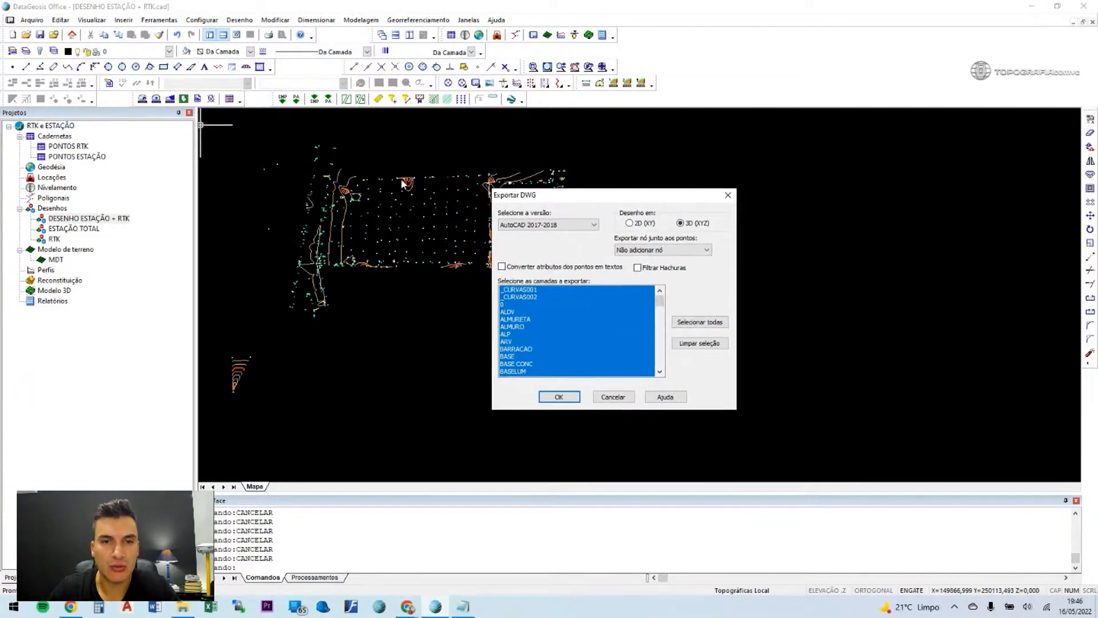
Set the DWG export to add a 3D node to the points and complete the export.
{"action": "left_click", "coordinate": [653, 250]}
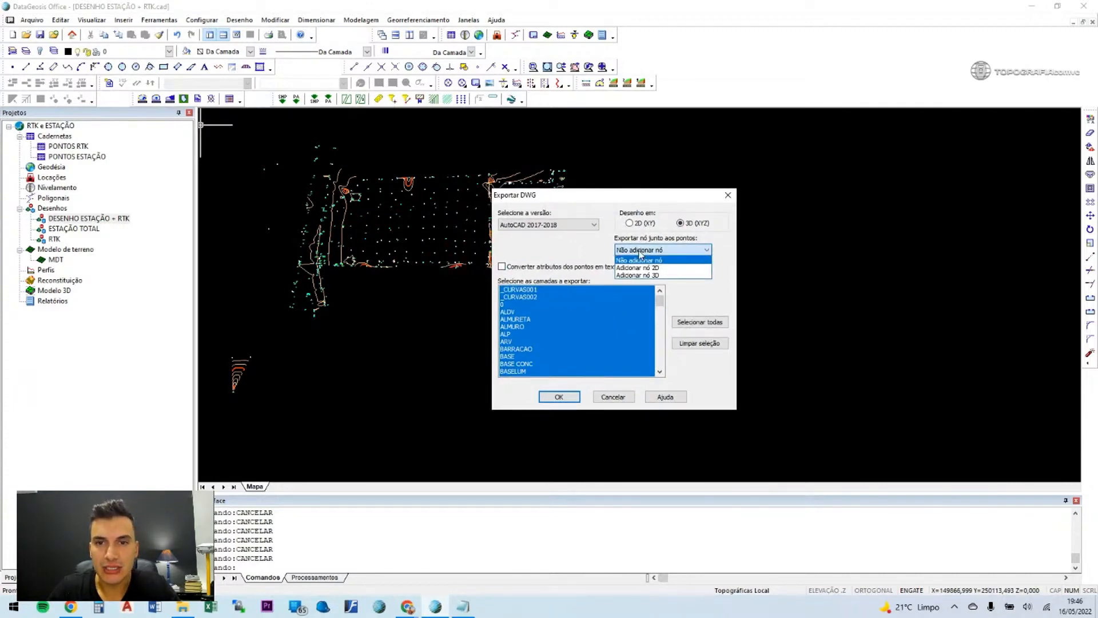
{"action": "left_click", "coordinate": [657, 275]}
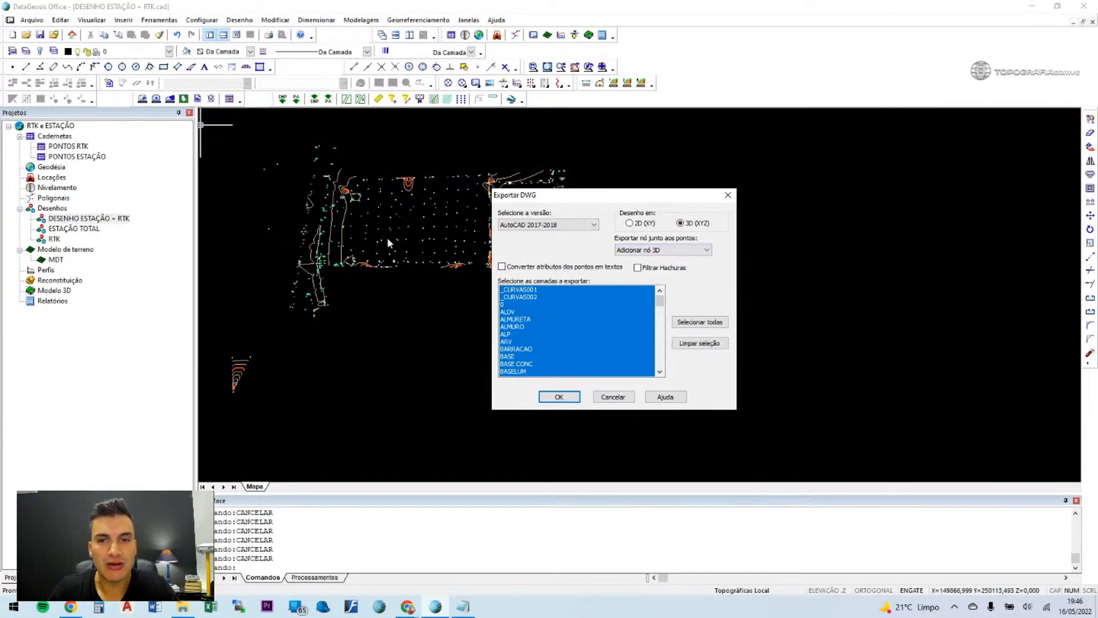
{"action": "left_click", "coordinate": [559, 398]}
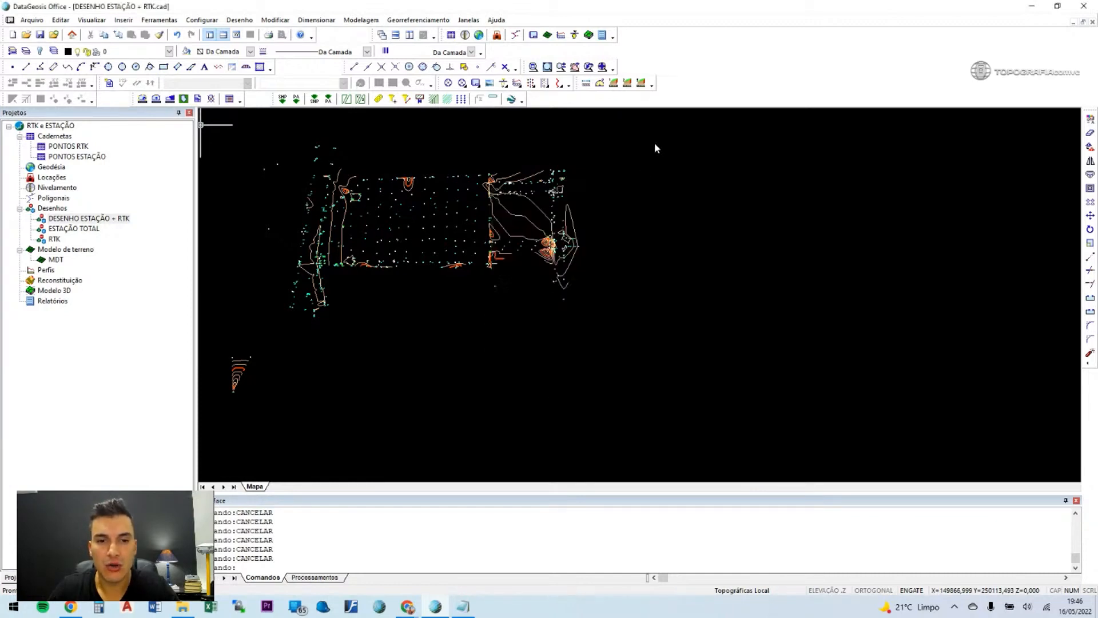
Switch to File Explorer and check for the exported DESENHO ESTAÇÃO + RTK DWG in the Arquivos TXT RTK_ESTAÇÃO folder.
{"action": "left_click", "coordinate": [184, 607]}
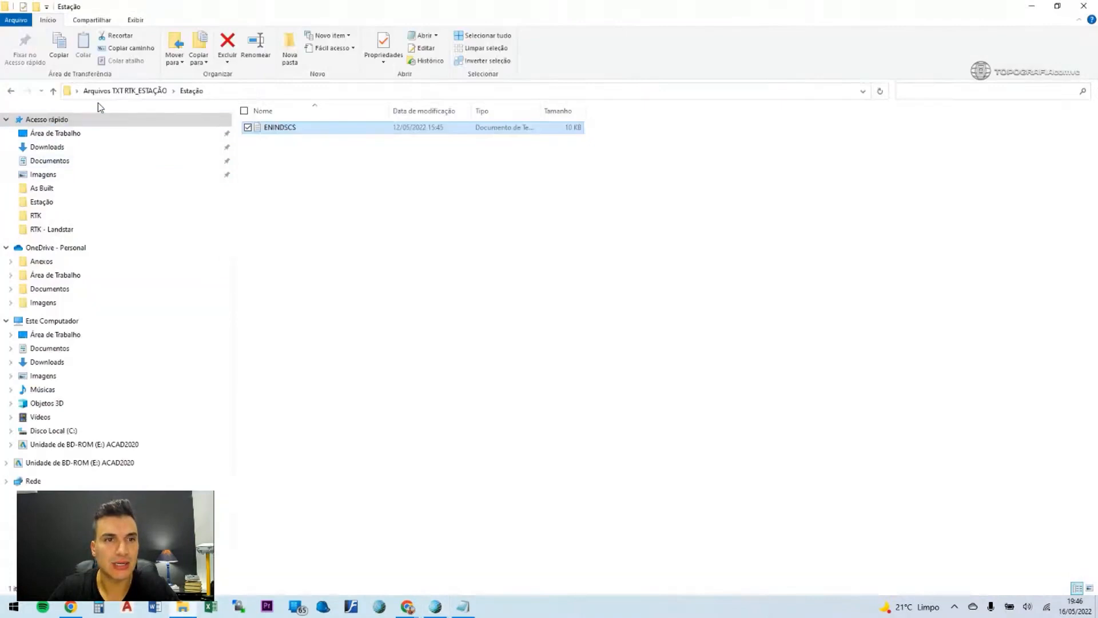
{"action": "left_click", "coordinate": [11, 91]}
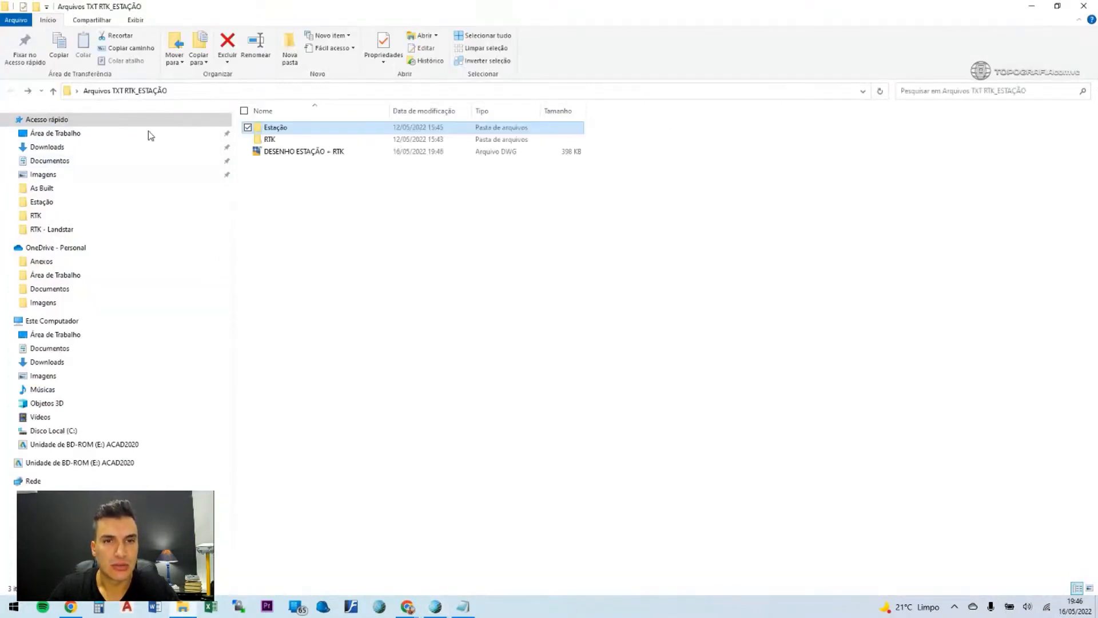
{"action": "left_click", "coordinate": [318, 153]}
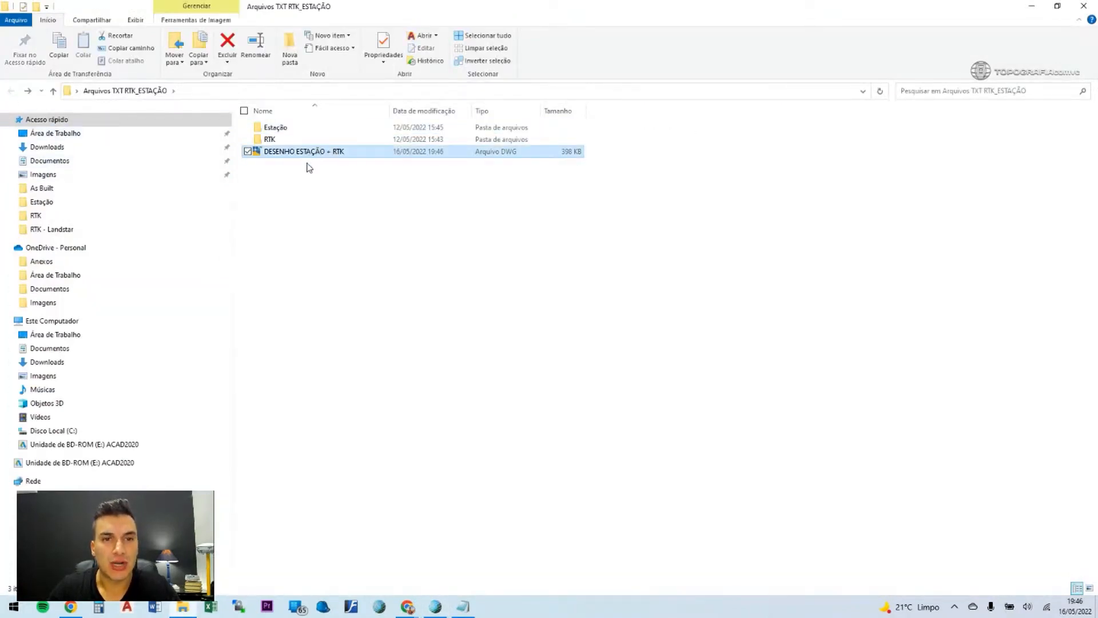
{"action": "left_click", "coordinate": [1030, 9]}
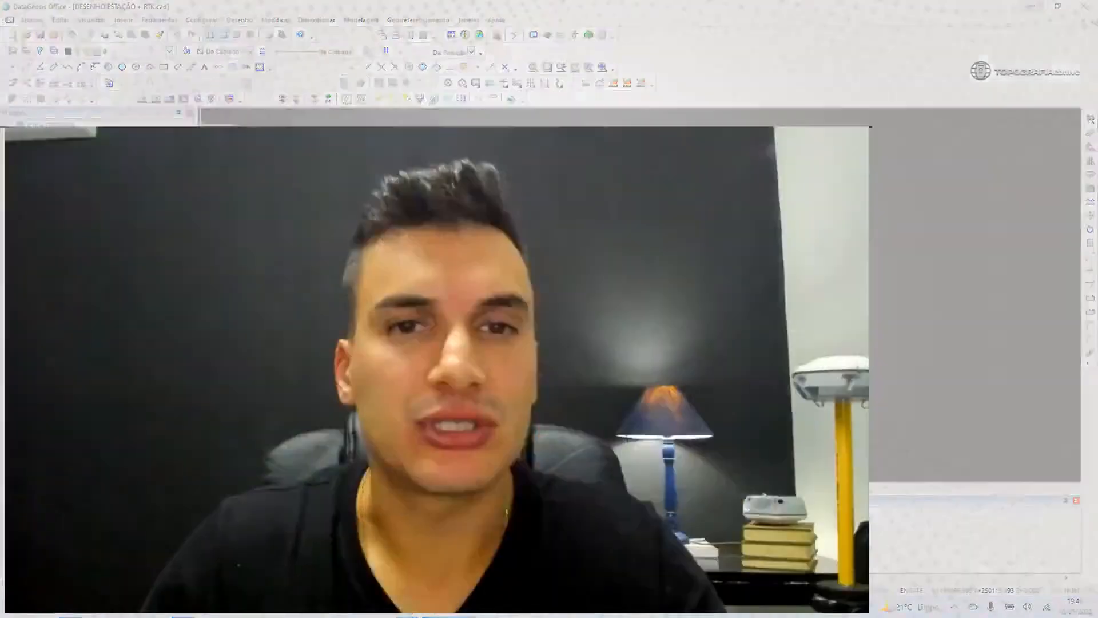